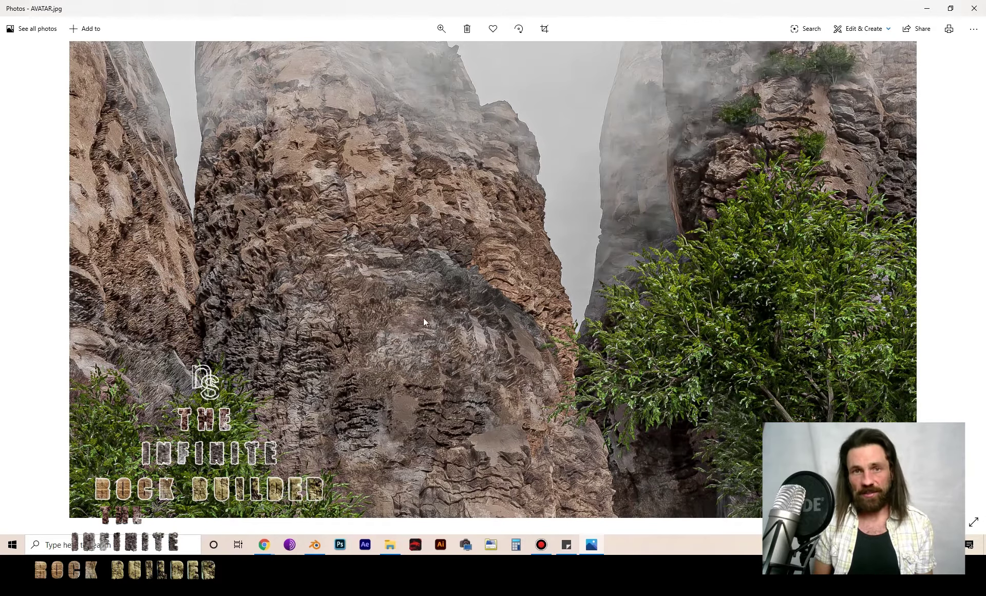
# Close the AVATAR.jpg photo, return to Blender and add a plane rotated 90° about the X axis
pyautogui.click(974, 10)
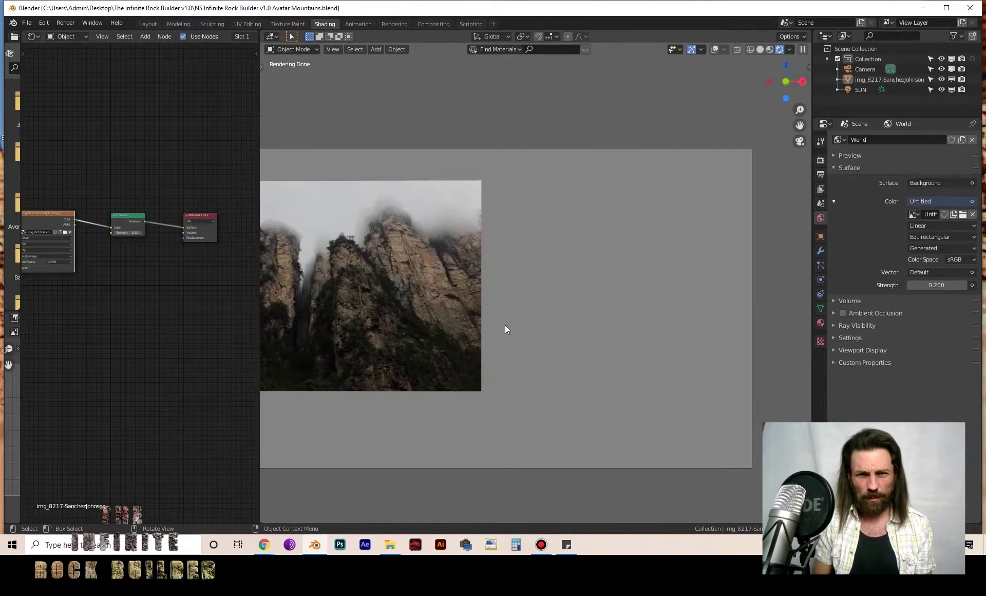
pyautogui.scroll(-2, 519, 306)
pyautogui.scroll(2, 519, 306)
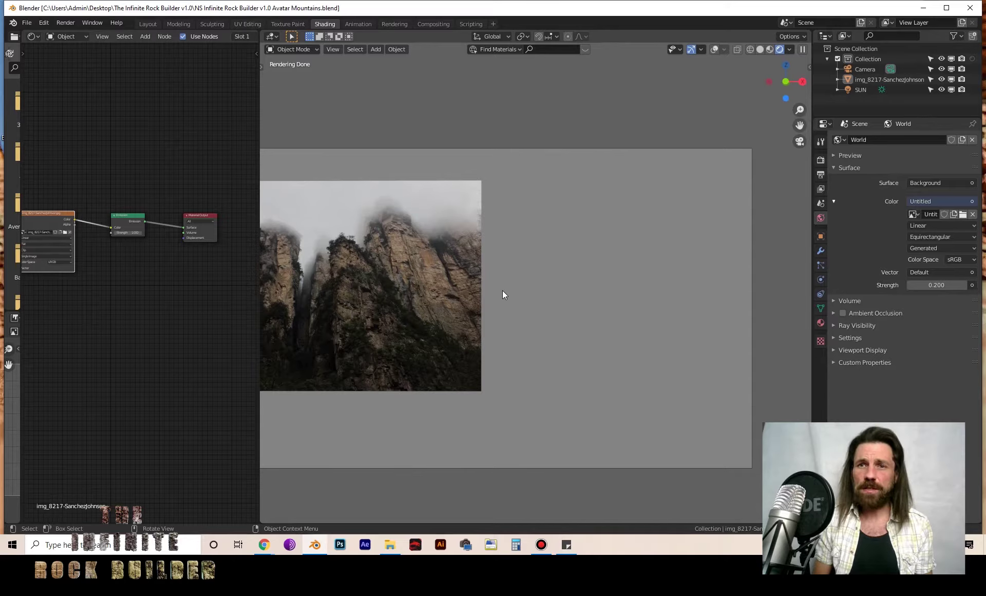
pyautogui.hotkey('shift', 'a')
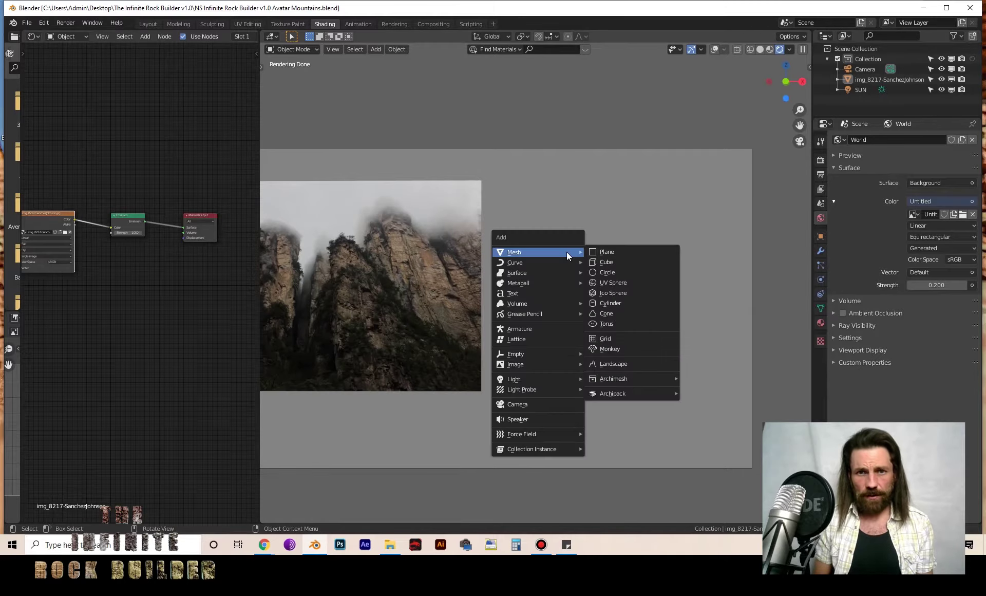
pyautogui.click(614, 256)
pyautogui.write('rx90')
pyautogui.press('Return')
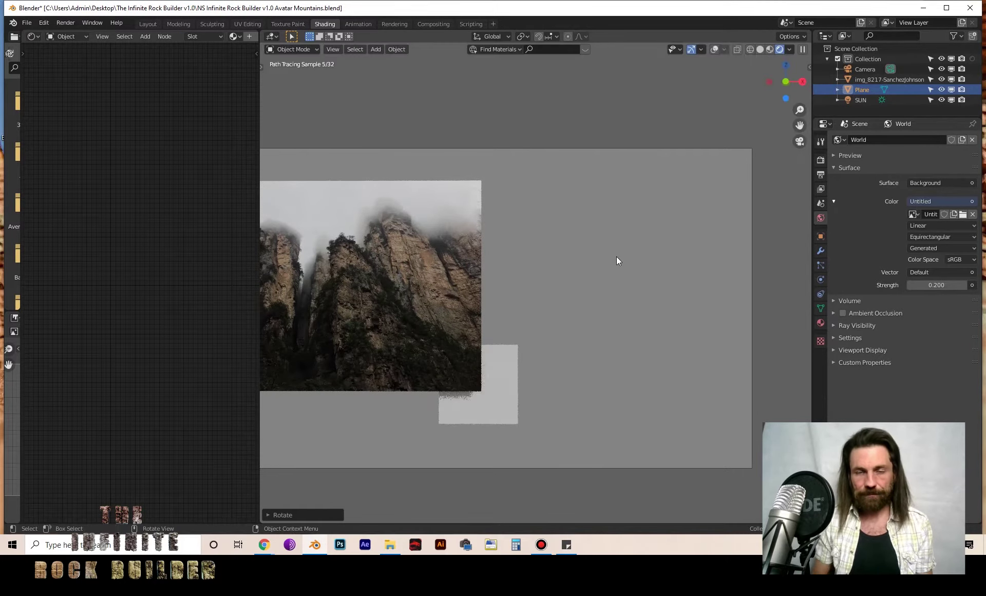
# Switch the viewport to solid shading and subdivide the new plane's mesh three times
pyautogui.click(760, 50)
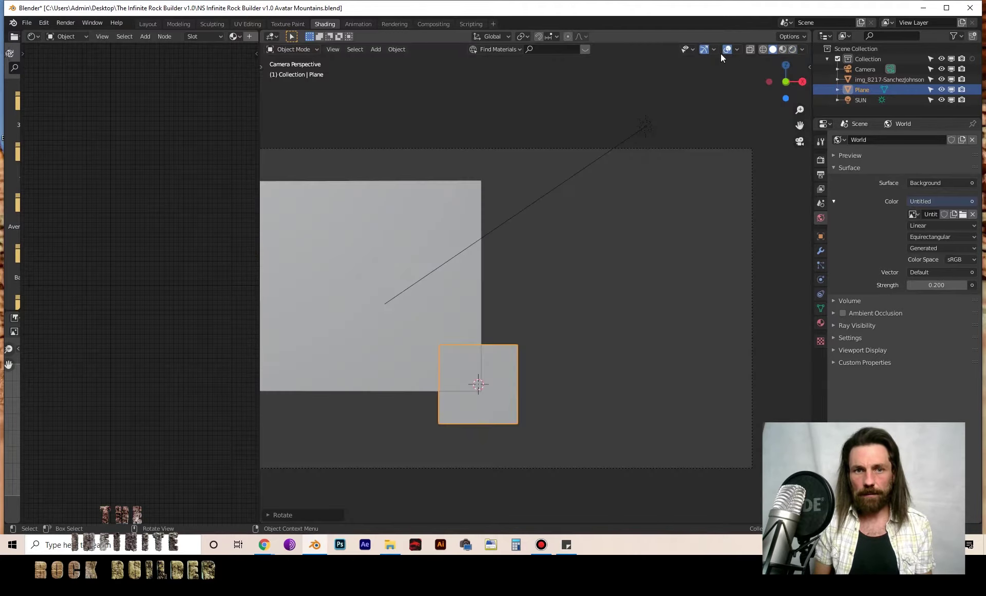
pyautogui.scroll(3, 513, 327)
pyautogui.keyDown('shift'); pyautogui.moveTo(499, 393); pyautogui.dragTo(553, 263, button='middle'); pyautogui.keyUp('shift')
pyautogui.press('Tab')
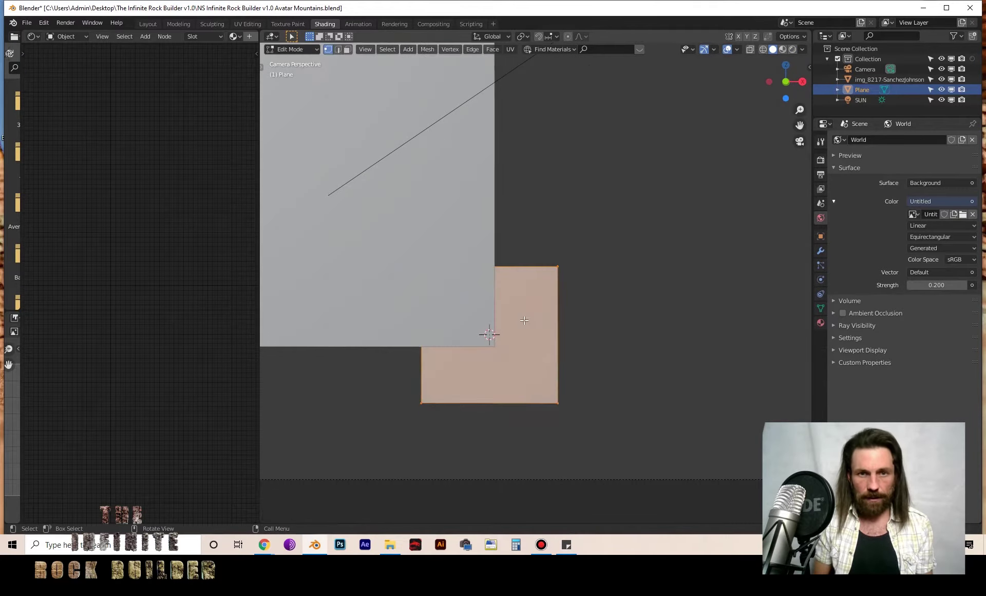
pyautogui.rightClick(523, 320)
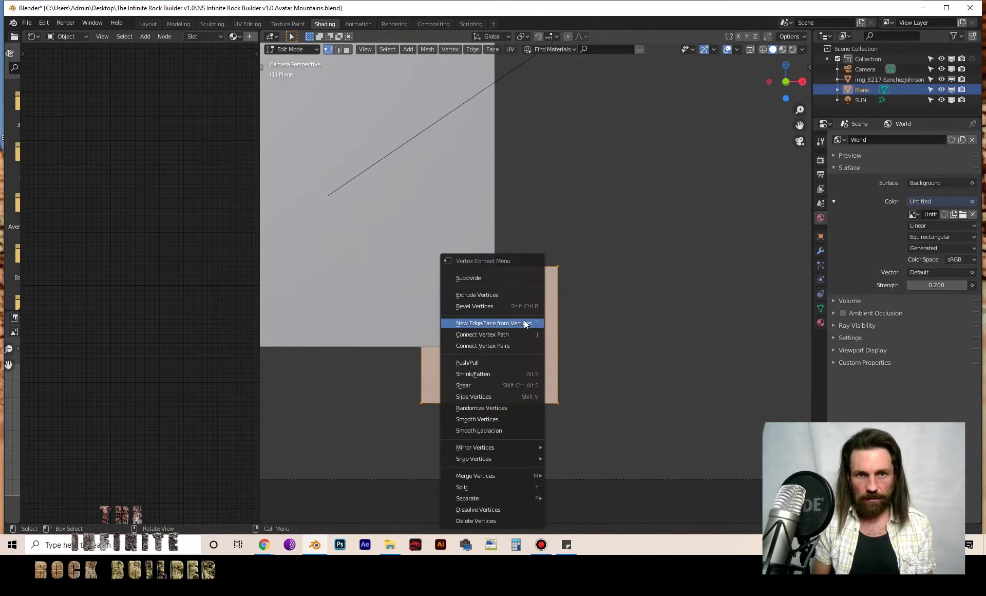
pyautogui.click(519, 280)
pyautogui.rightClick(527, 281)
pyautogui.click(527, 280)
pyautogui.rightClick(529, 285)
pyautogui.click(529, 280)
pyautogui.rightClick(529, 285)
pyautogui.press('Escape')
pyautogui.press('Tab')
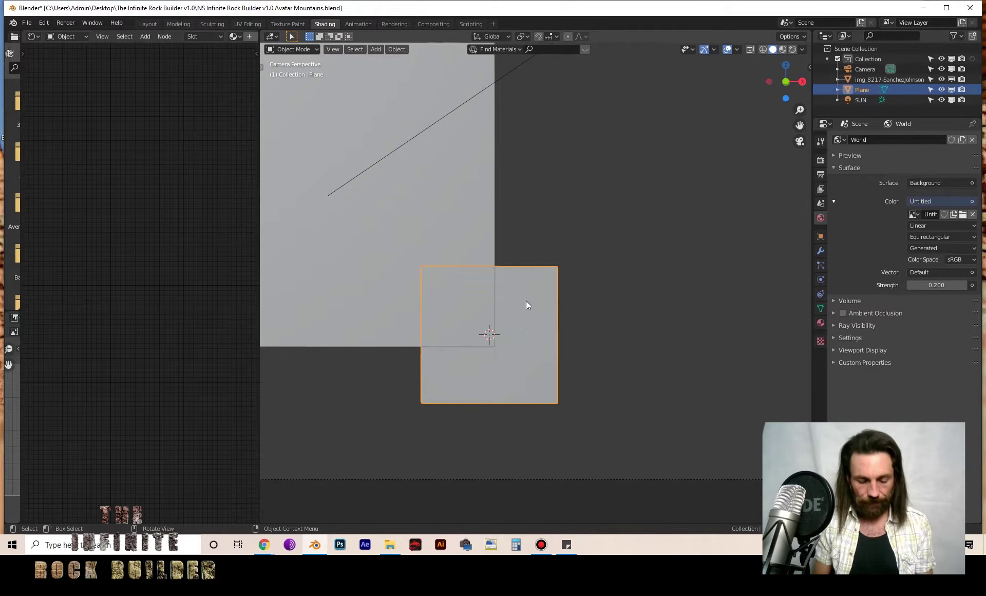
# Move the plane along X and upward along Z so it stands clear beside the reference image
pyautogui.press('g')
pyautogui.press('x')
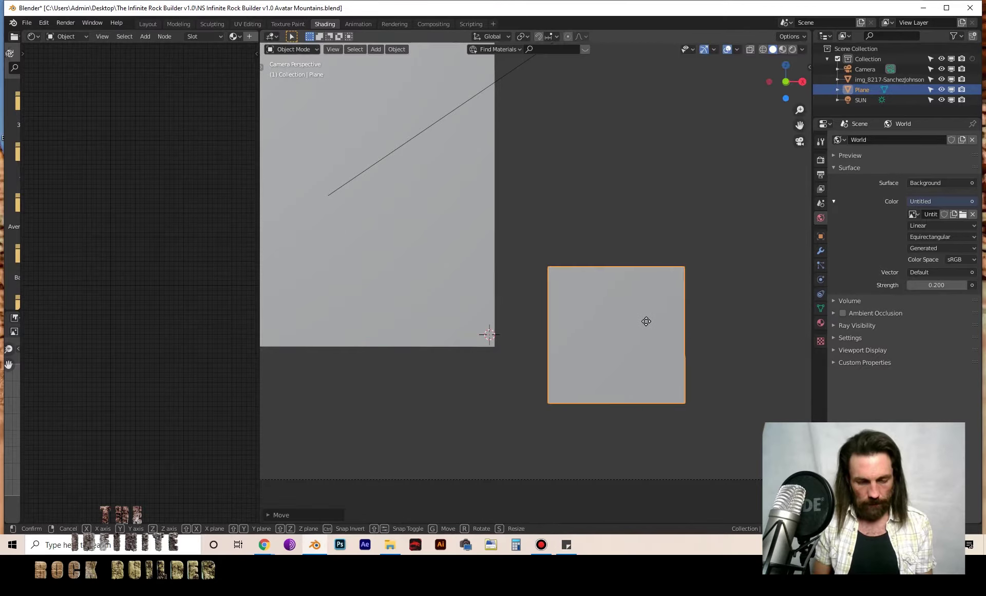
pyautogui.press('z')
pyautogui.click(634, 217)
pyautogui.scroll(-3, 633, 217)
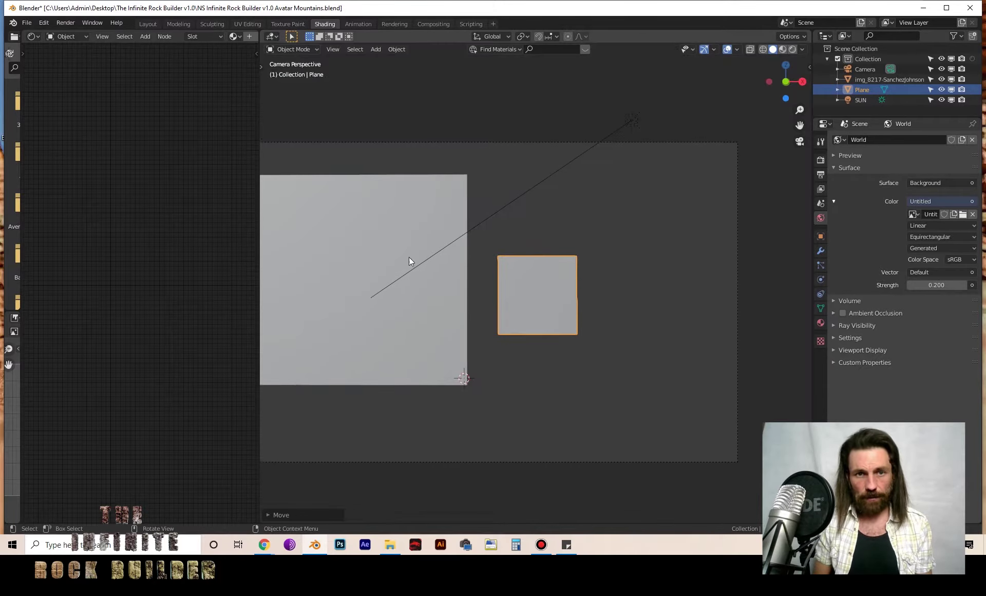
pyautogui.keyDown('shift'); pyautogui.moveTo(454, 318); pyautogui.dragTo(564, 349, button='middle'); pyautogui.keyUp('shift')
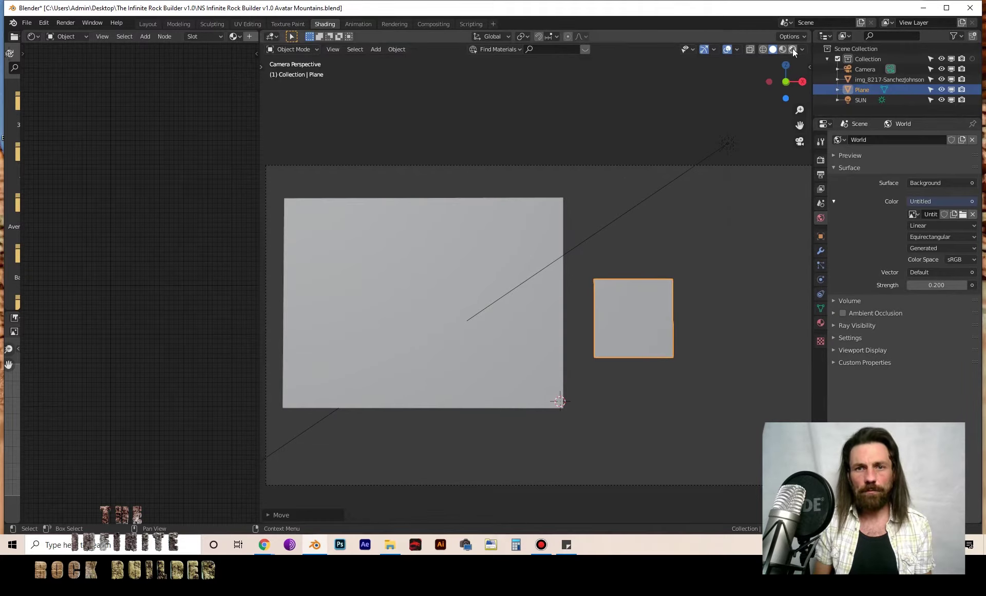
# Add a Subdivision Surface modifier to the plane with 3 viewport subdivisions
pyautogui.moveTo(637, 289)
pyautogui.keyDown('shift'); pyautogui.mouseDown(button='middle')
pyautogui.moveTo(591, 291)
pyautogui.moveTo(599, 182)
pyautogui.mouseUp(button='middle'); pyautogui.keyUp('shift')
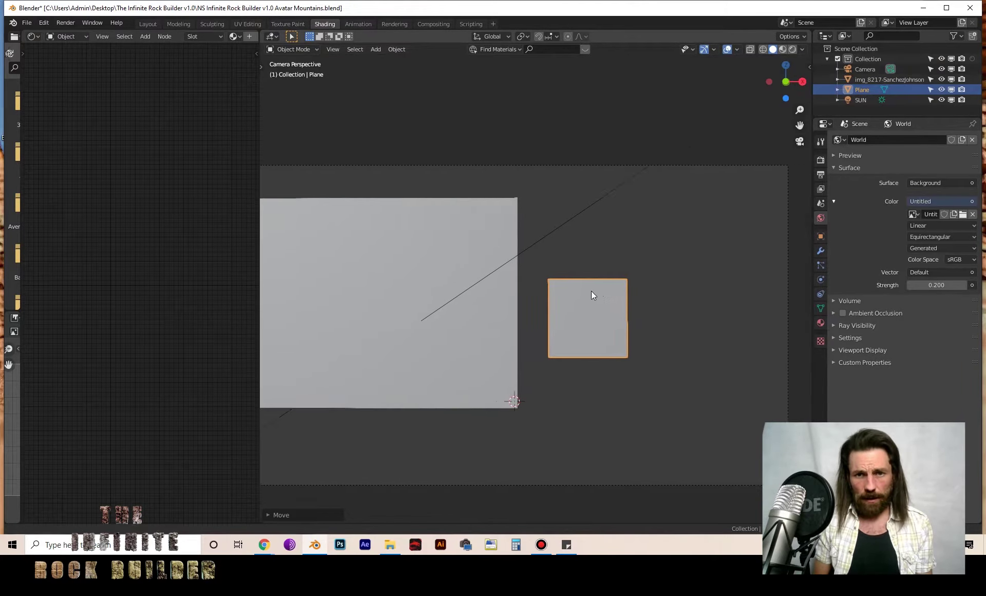
pyautogui.scroll(5, 572, 300)
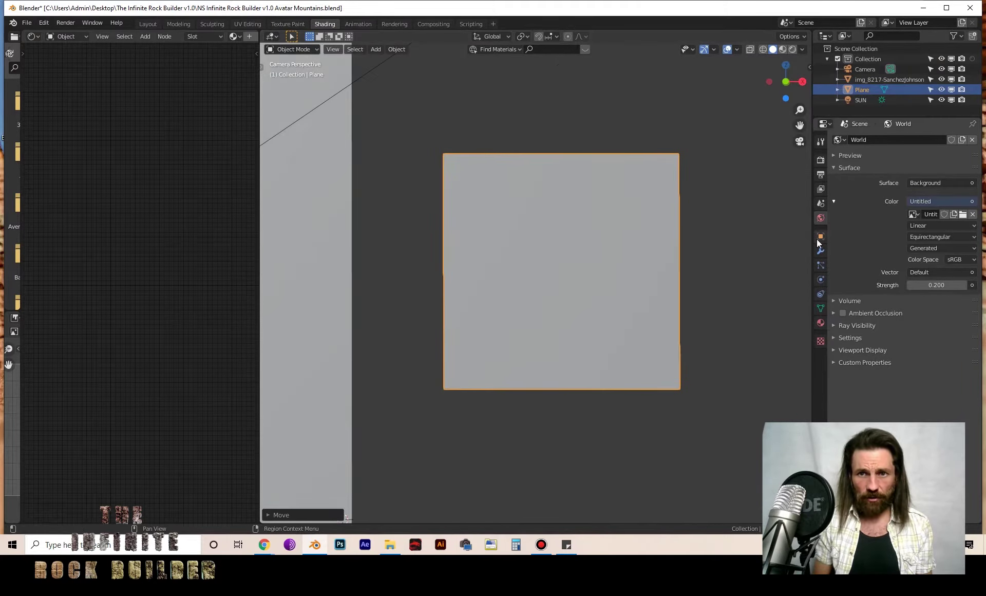
pyautogui.click(820, 251)
pyautogui.click(896, 140)
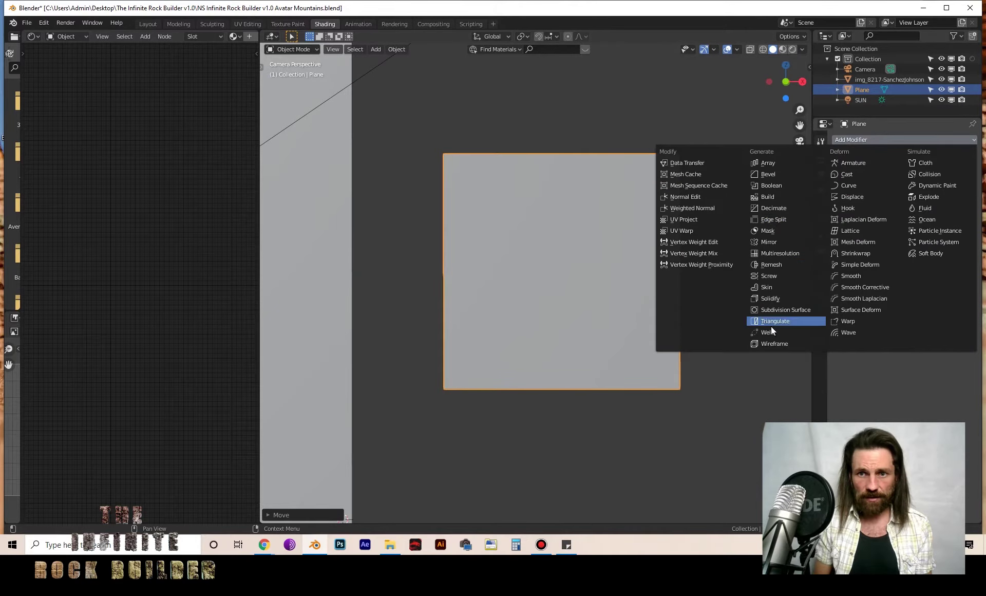
pyautogui.click(793, 311)
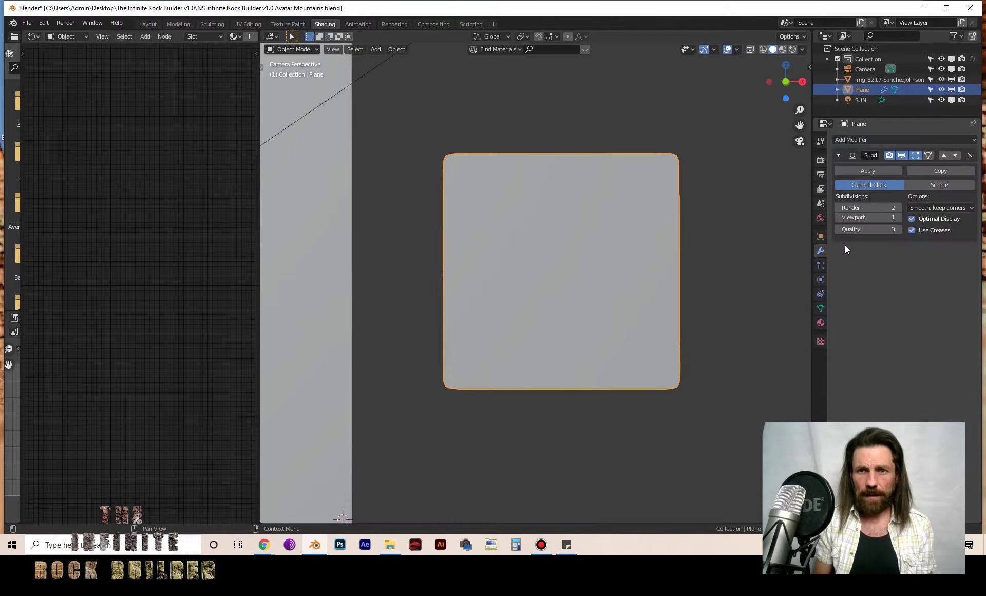
pyautogui.doubleClick(846, 218)
pyautogui.write('3')
pyautogui.press('Return')
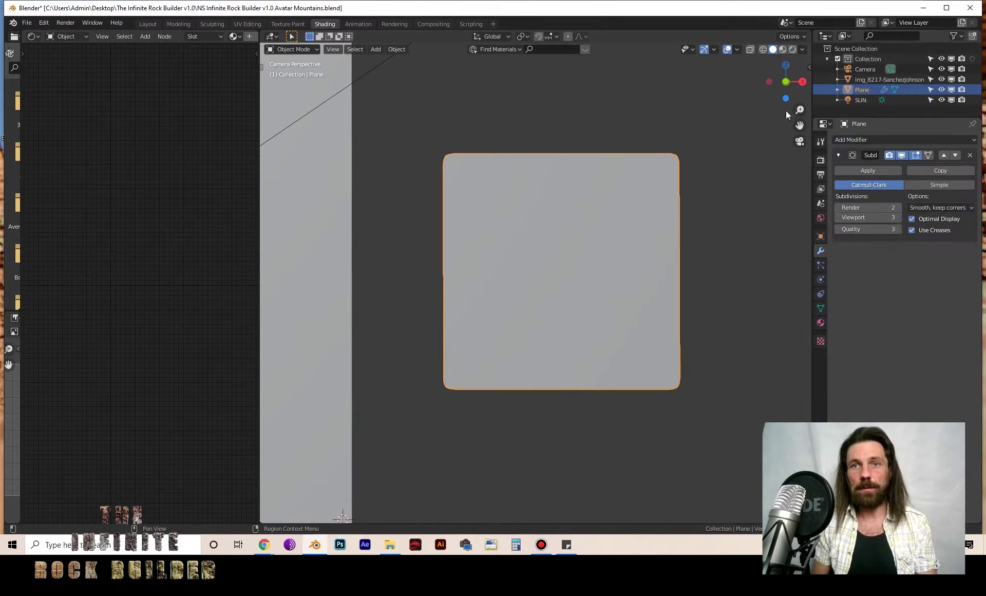
# Show the viewport in rendered shading and assign the existing NS IRB V1.0 material to the plane
pyautogui.click(793, 50)
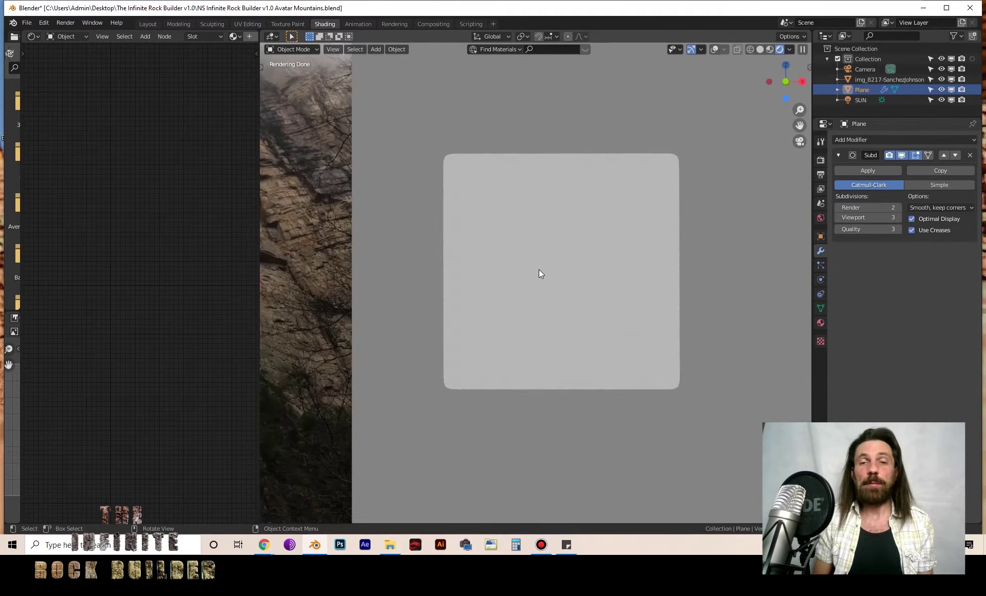
pyautogui.click(820, 323)
pyautogui.click(844, 173)
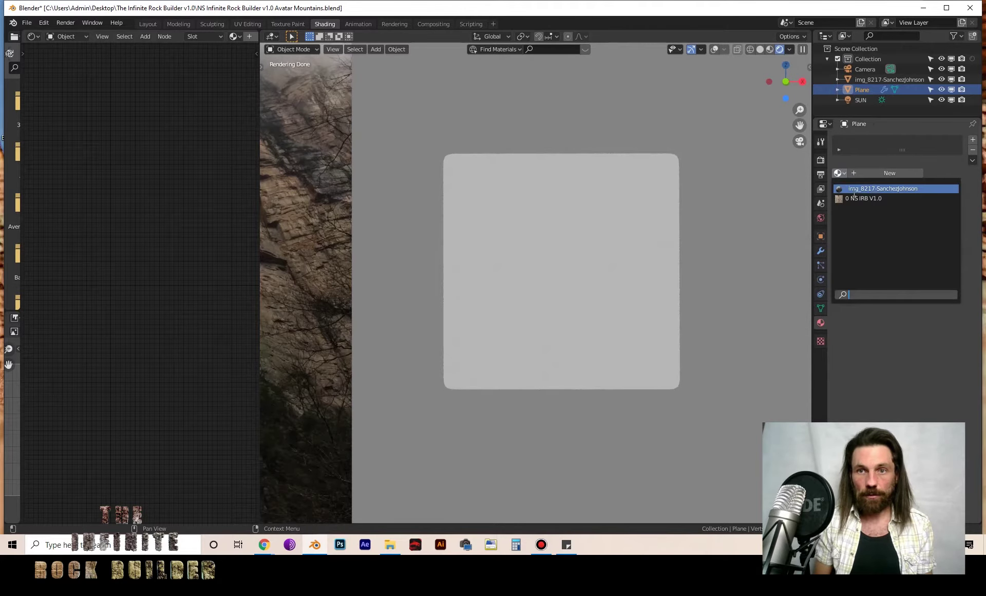
pyautogui.press('Return')
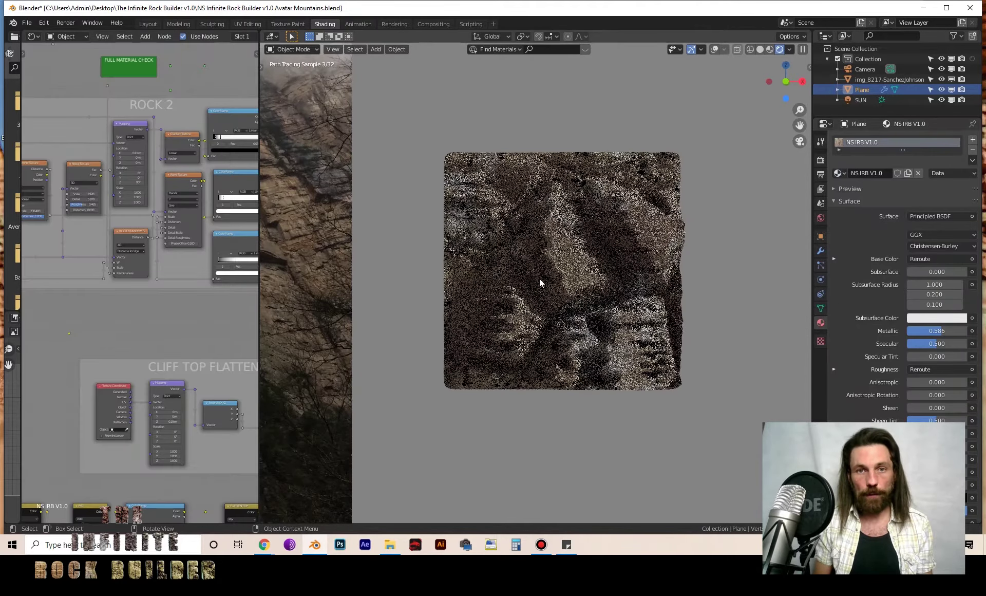
pyautogui.scroll(-5, 192, 39)
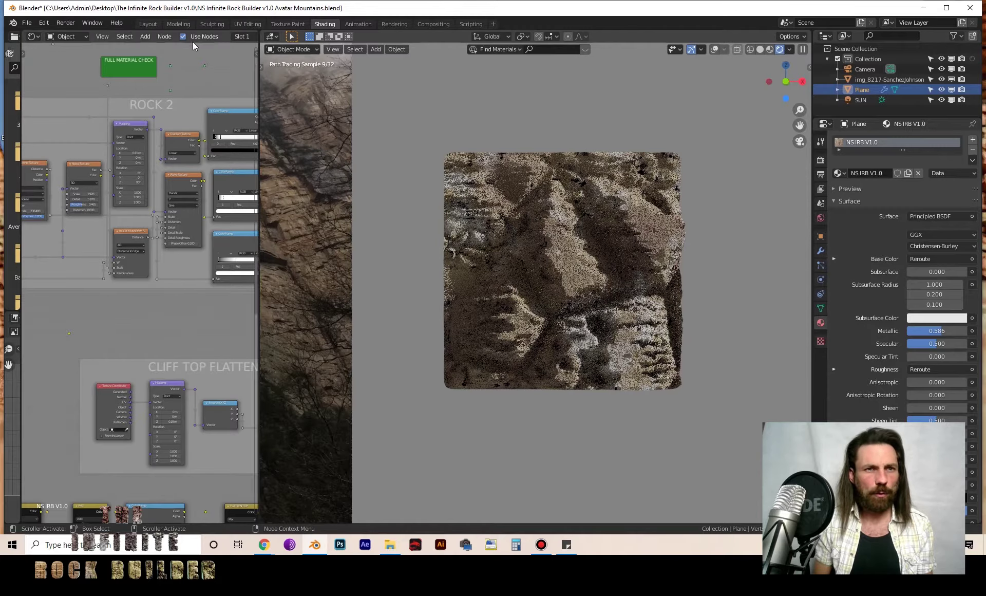
pyautogui.click(172, 36)
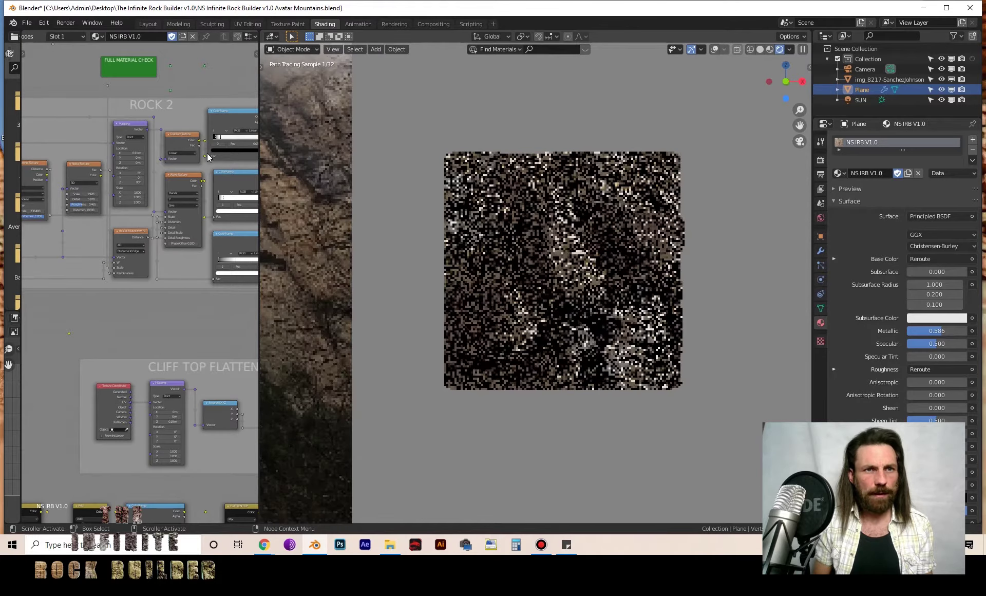
pyautogui.click(172, 36)
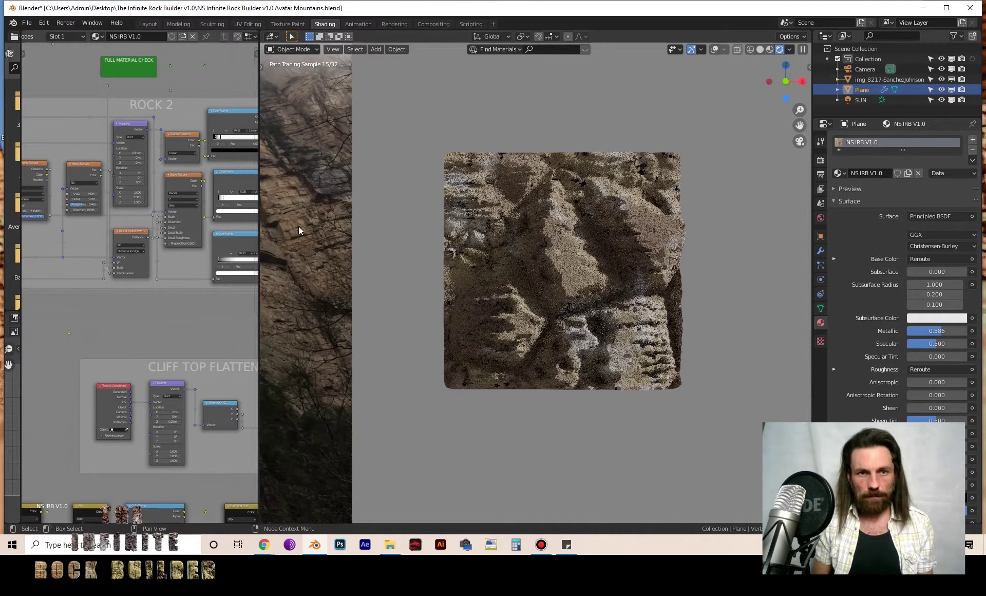
# Examine the cliff shapes in the reference image and compare them with the rock material on the plane
pyautogui.scroll(-10, 306, 227)
pyautogui.keyDown('shift'); pyautogui.moveTo(339, 239); pyautogui.dragTo(387, 246, button='middle'); pyautogui.keyUp('shift')
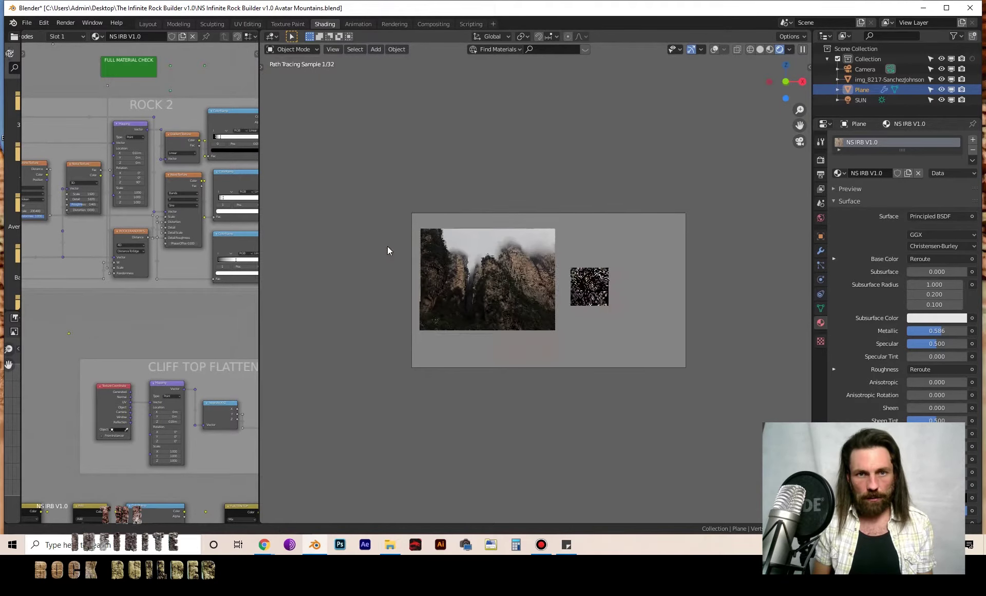
pyautogui.scroll(8, 538, 284)
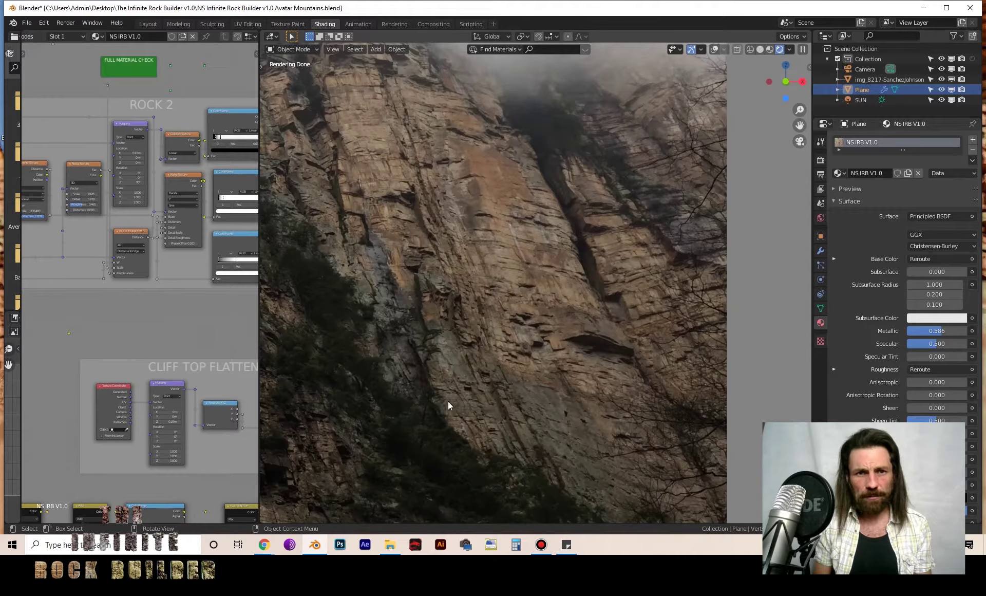
pyautogui.scroll(-5, 536, 258)
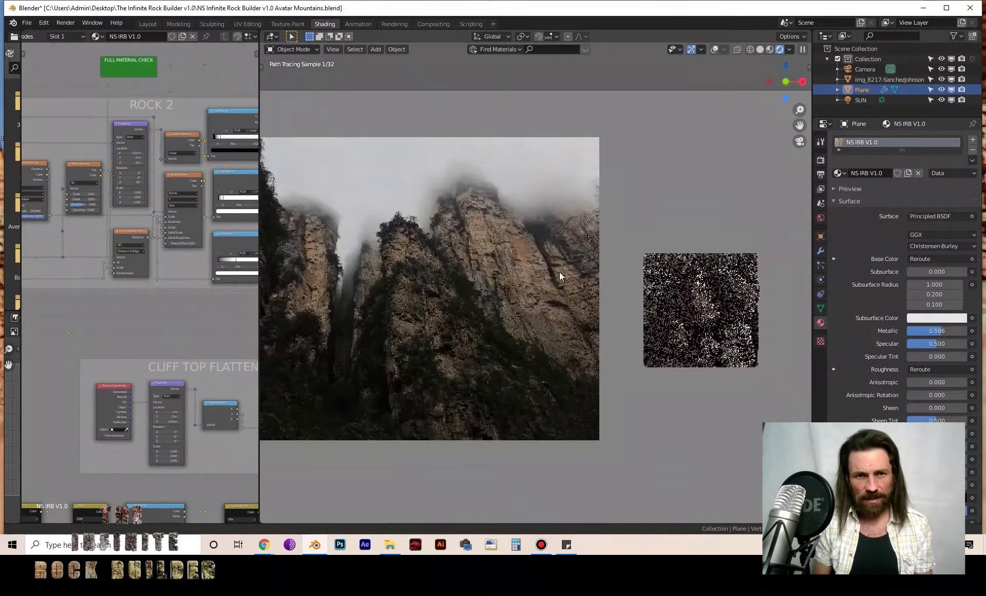
pyautogui.keyDown('shift'); pyautogui.moveTo(559, 272); pyautogui.dragTo(460, 263, button='middle'); pyautogui.keyUp('shift')
pyautogui.scroll(5, 526, 279)
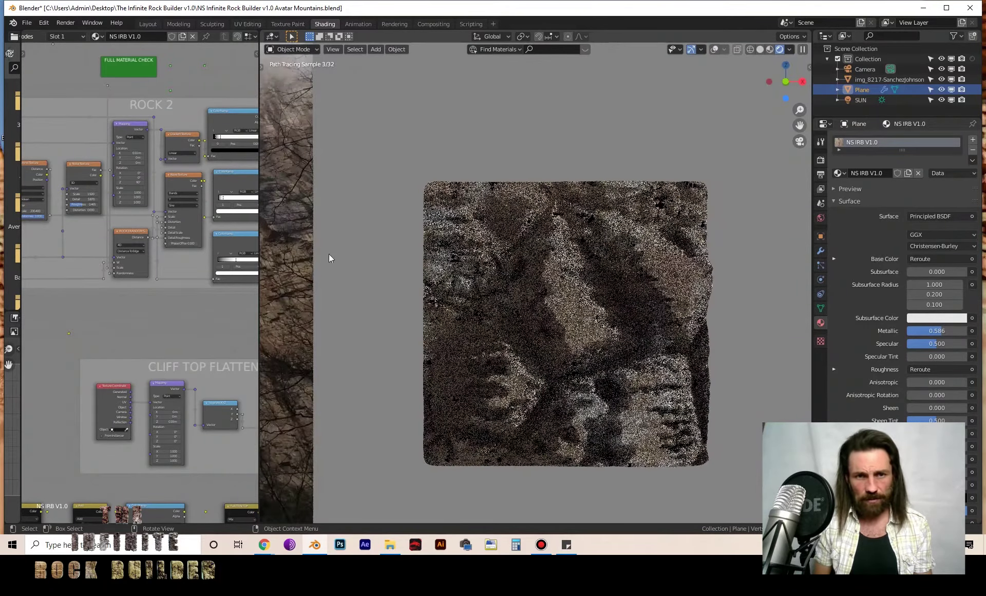
pyautogui.keyDown('shift'); pyautogui.moveTo(571, 331); pyautogui.dragTo(510, 302, button='middle'); pyautogui.keyUp('shift')
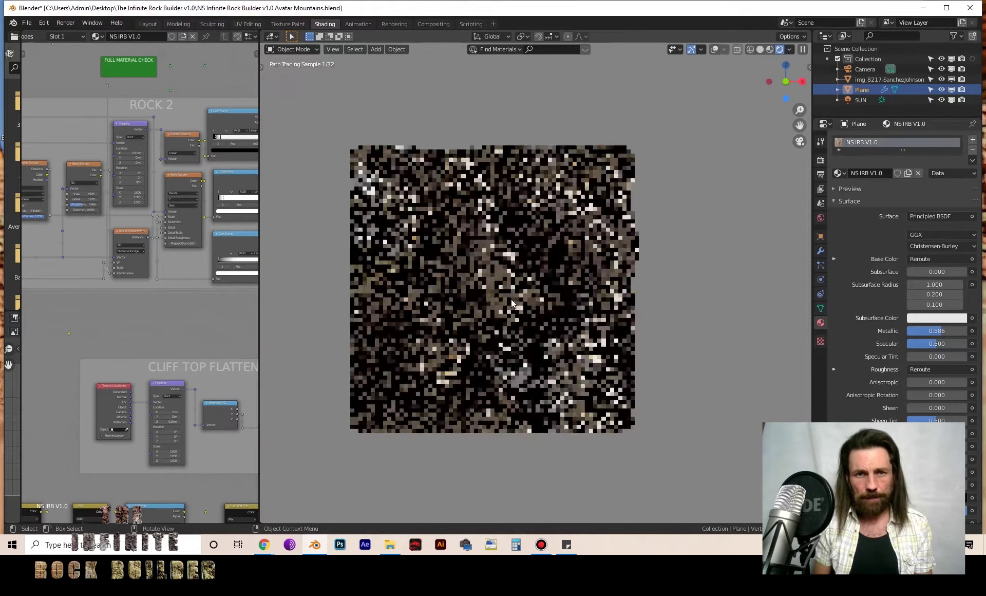
pyautogui.scroll(-2, 380, 313)
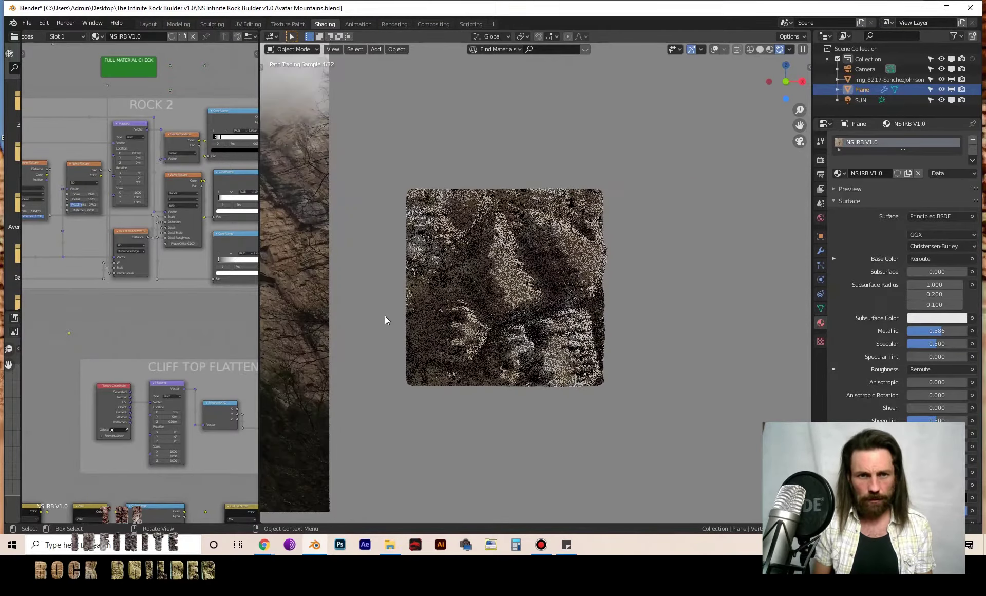
pyautogui.scroll(-3, 395, 317)
pyautogui.keyDown('shift'); pyautogui.moveTo(387, 312); pyautogui.dragTo(455, 343, button='middle'); pyautogui.keyUp('shift')
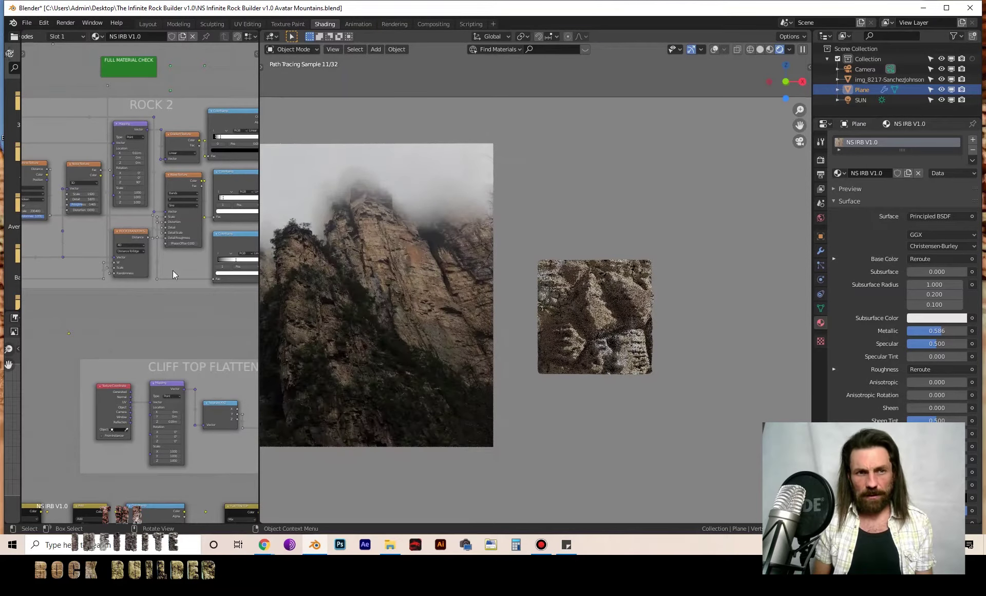
# In the material's Rock / Cliff Mixers group, try the Rock 0 / 2 mix at 1 and return it to 0
pyautogui.scroll(-8, 147, 267)
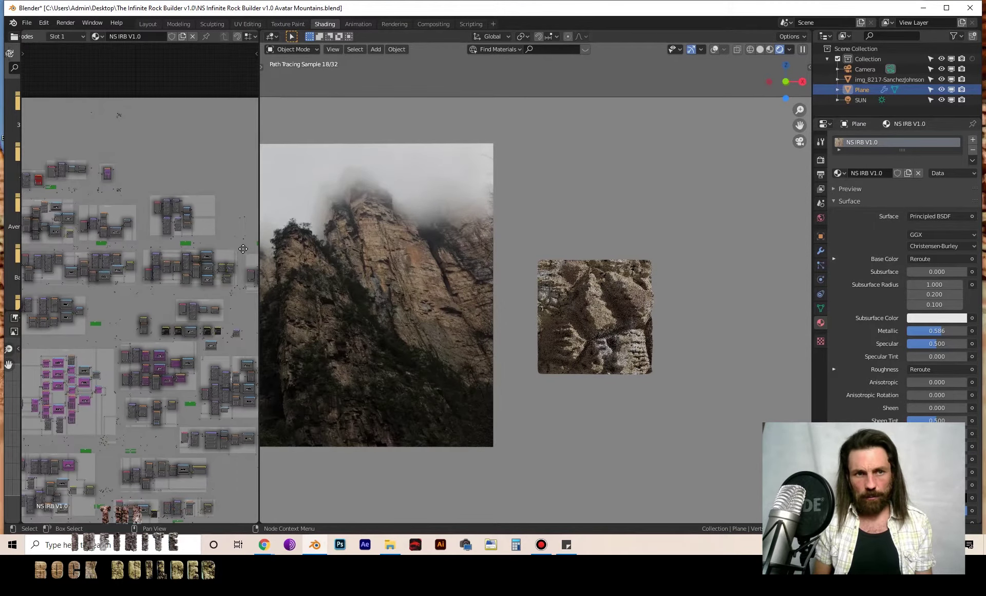
pyautogui.moveTo(105, 223); pyautogui.dragTo(176, 189, button='middle')
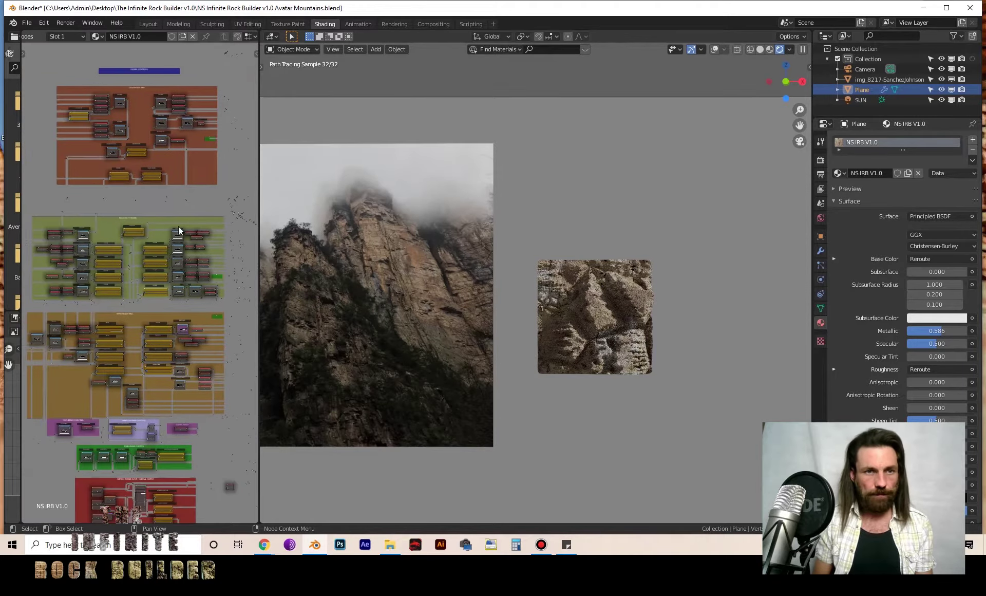
pyautogui.scroll(6, 165, 270)
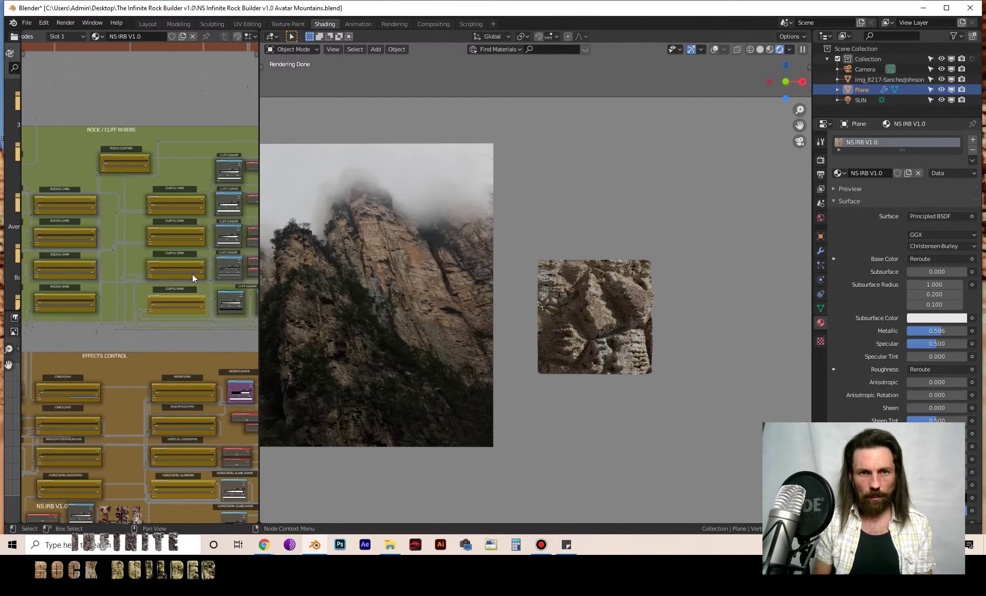
pyautogui.scroll(3, 408, 280)
pyautogui.keyDown('shift'); pyautogui.moveTo(380, 278); pyautogui.dragTo(539, 265, button='middle'); pyautogui.keyUp('shift')
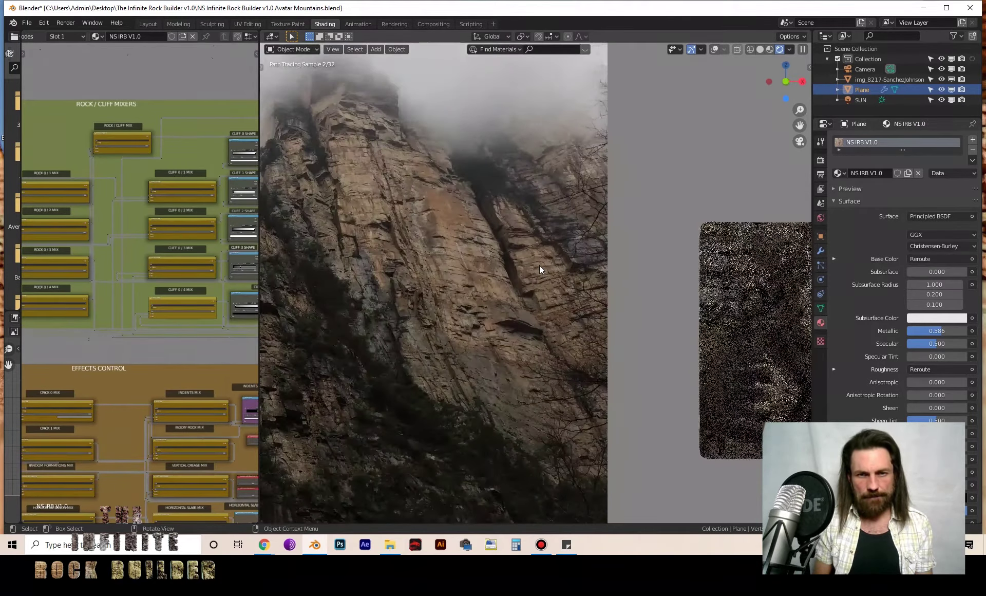
pyautogui.scroll(-3, 516, 290)
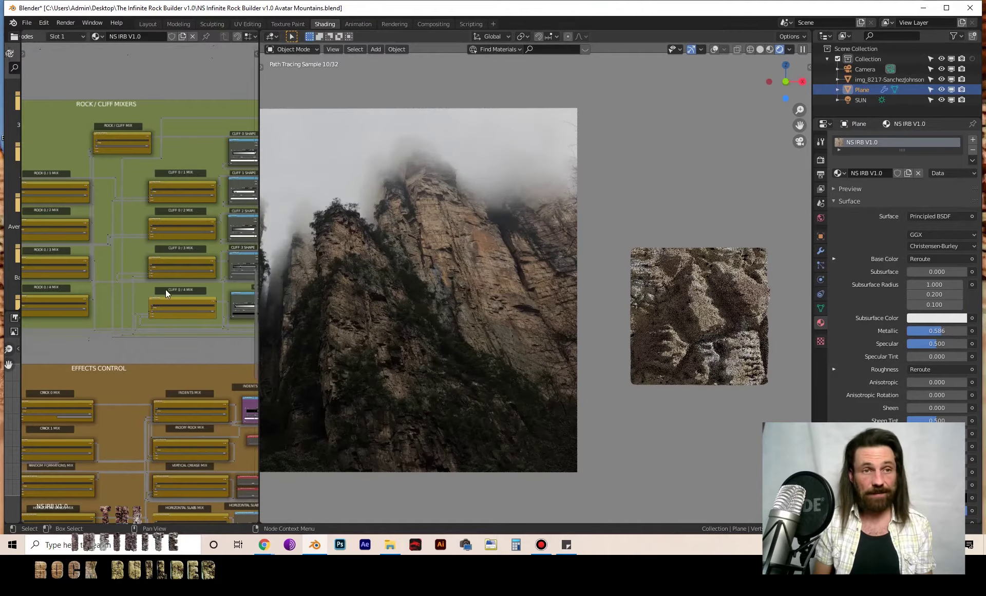
pyautogui.moveTo(103, 240); pyautogui.dragTo(159, 304, button='middle')
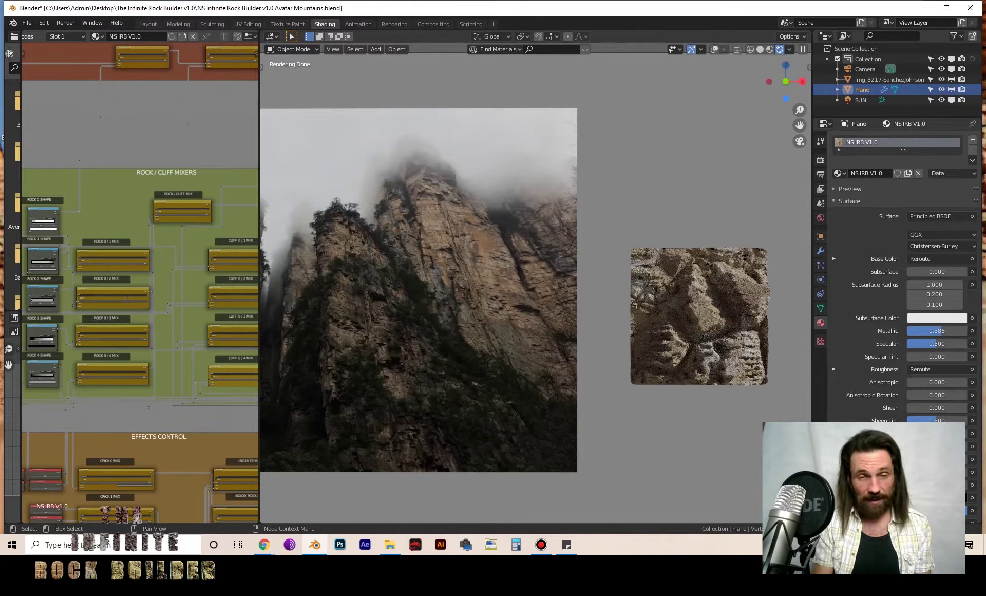
pyautogui.write('1')
pyautogui.press('Return')
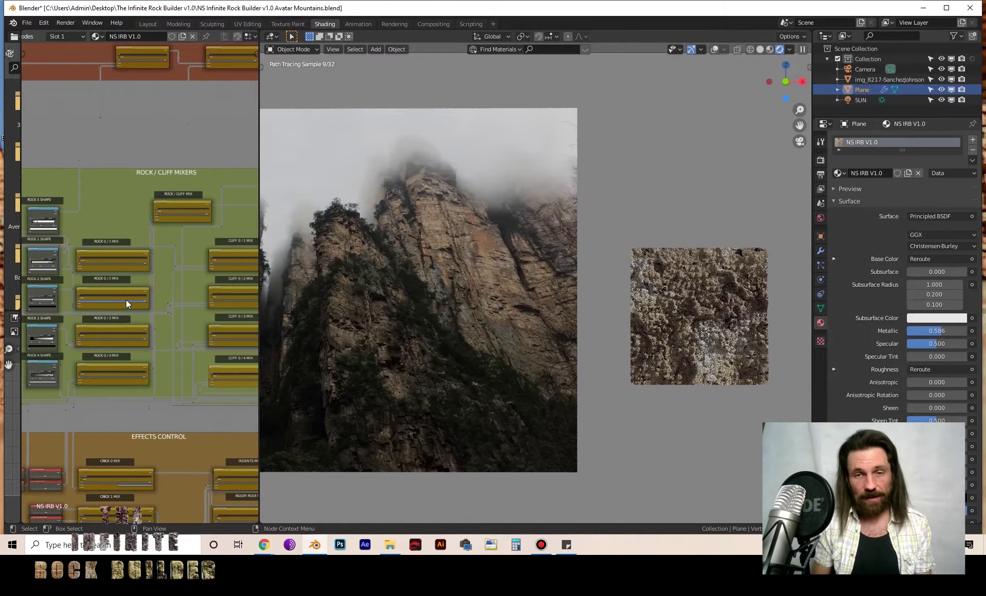
pyautogui.click(131, 300)
pyautogui.write('0')
pyautogui.press('Return')
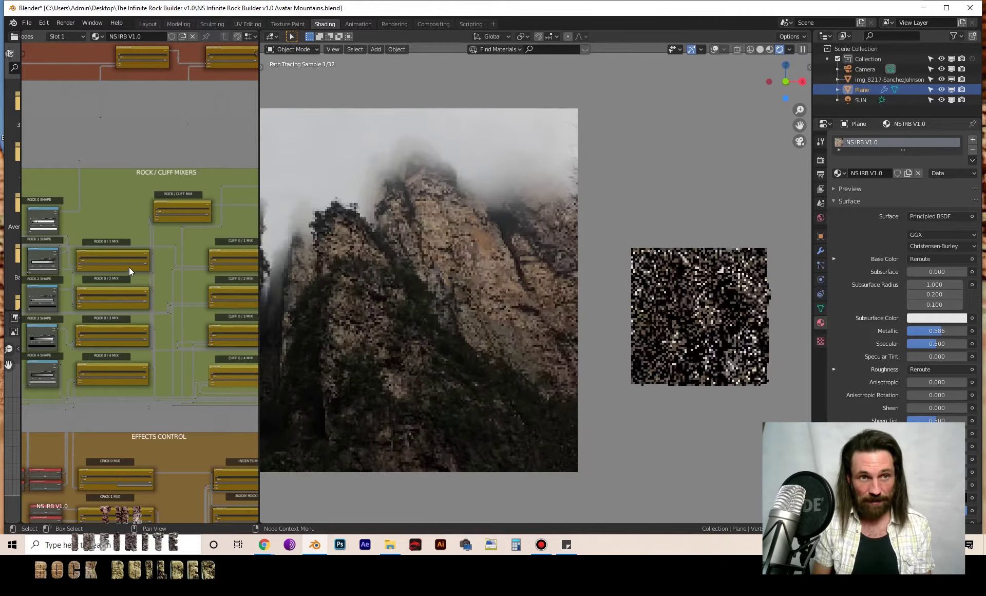
# Set the Rock 0 / 1 mix factor to 1 and compare the resulting plane surface with the reference cliffs
pyautogui.click(130, 263)
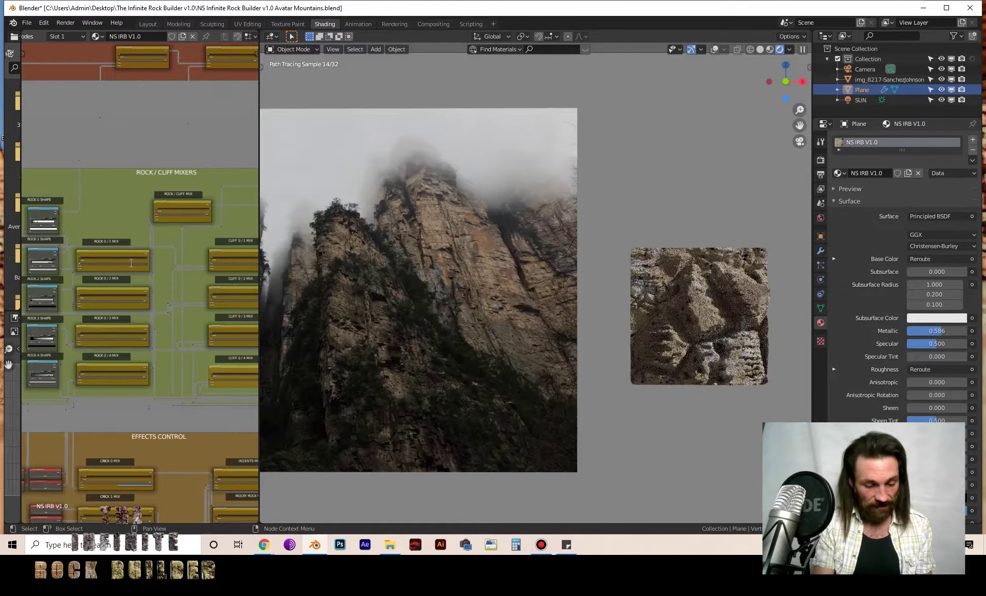
pyautogui.press('Return')
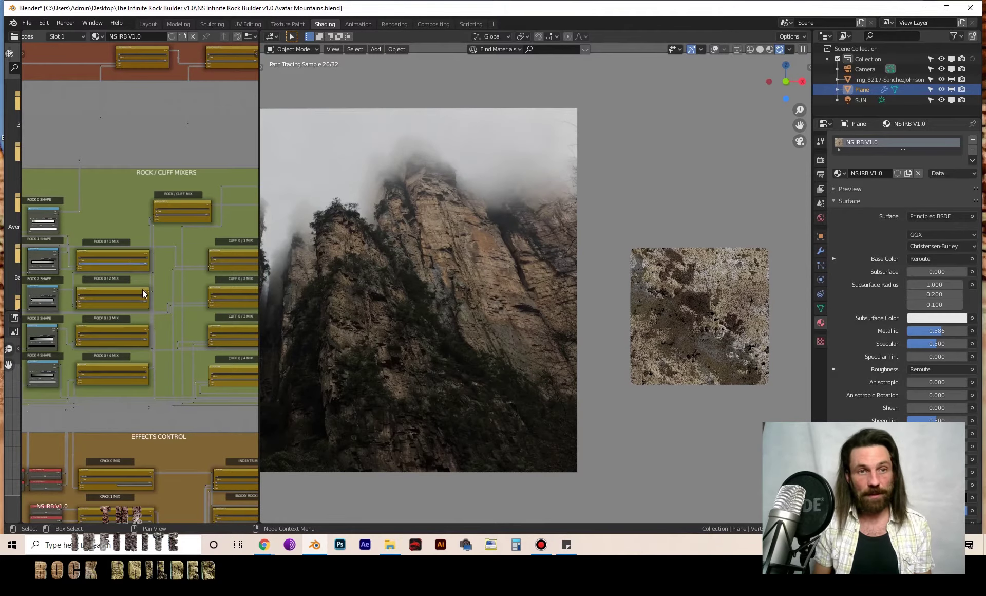
pyautogui.scroll(3, 685, 336)
pyautogui.keyDown('shift'); pyautogui.moveTo(717, 338); pyautogui.dragTo(416, 280, button='middle'); pyautogui.keyUp('shift')
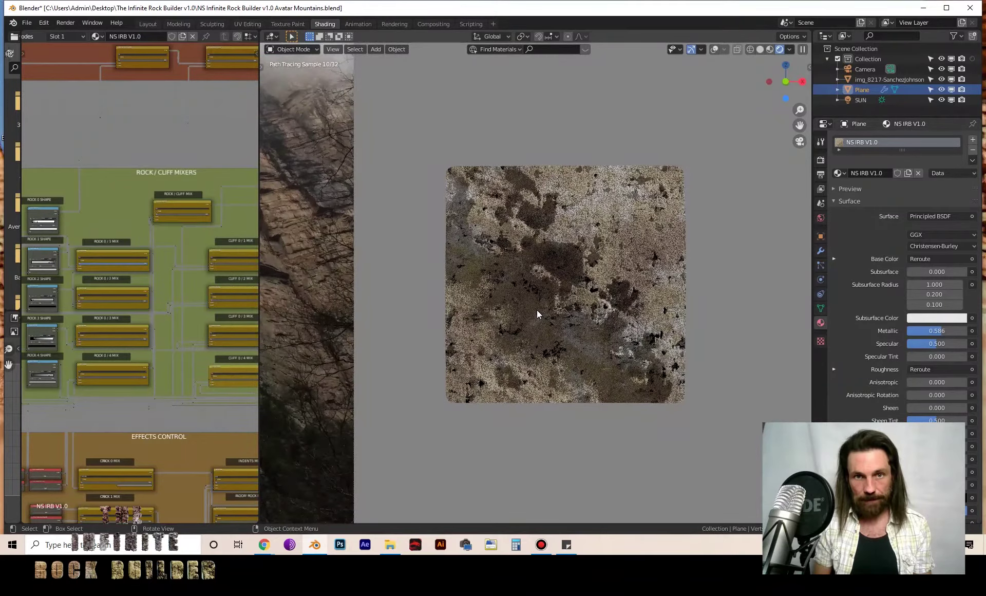
pyautogui.scroll(-2, 472, 299)
pyautogui.keyDown('shift'); pyautogui.moveTo(396, 295); pyautogui.dragTo(446, 295, button='middle'); pyautogui.keyUp('shift')
pyautogui.scroll(-3, 155, 294)
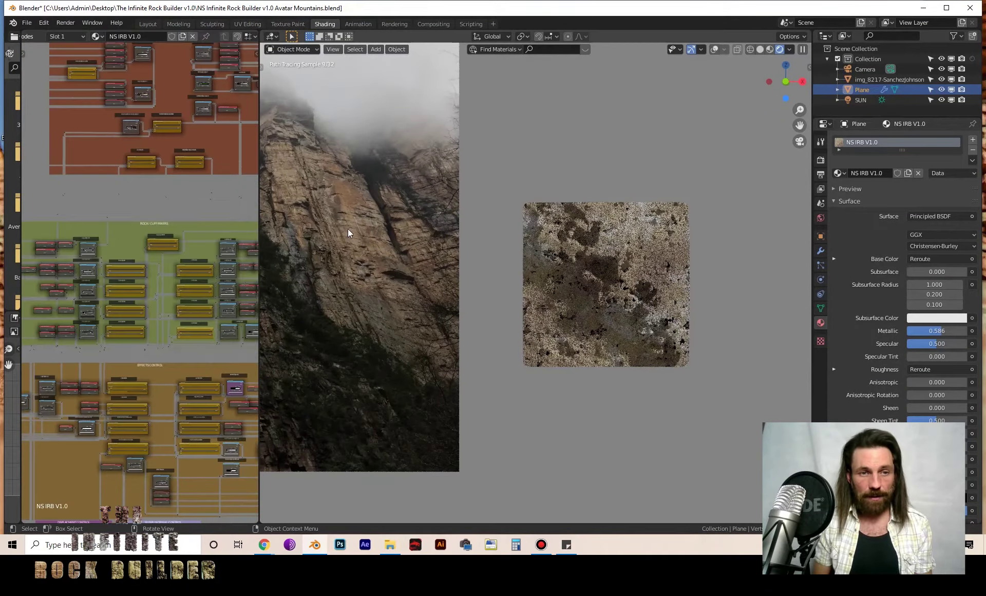
# In the Effects Control group, set the Horizontal Slabs Mix factor to 1
pyautogui.scroll(-1, 201, 446)
pyautogui.moveTo(201, 446); pyautogui.dragTo(116, 256, button='middle')
pyautogui.scroll(8, 117, 255)
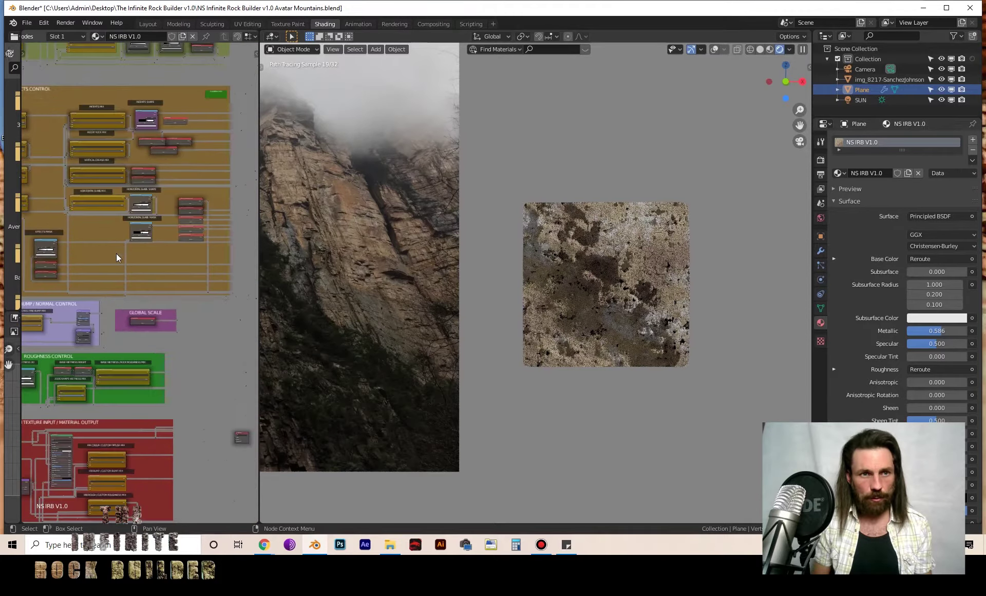
pyautogui.moveTo(105, 183); pyautogui.dragTo(221, 304, button='middle')
pyautogui.scroll(5, 171, 298)
pyautogui.moveTo(60, 272); pyautogui.dragTo(253, 272)
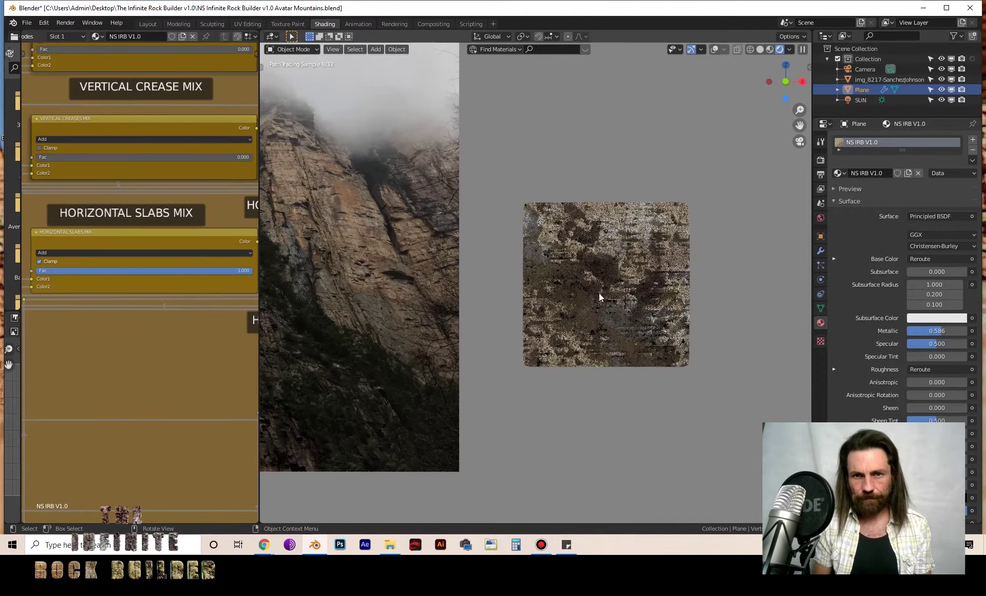
# Widen the Horizontal Slabs Mask ramp by moving its black stop to position 0 and its white stop to 1
pyautogui.scroll(3, 628, 300)
pyautogui.keyDown('shift'); pyautogui.moveTo(663, 301); pyautogui.dragTo(424, 300, button='middle'); pyautogui.keyUp('shift')
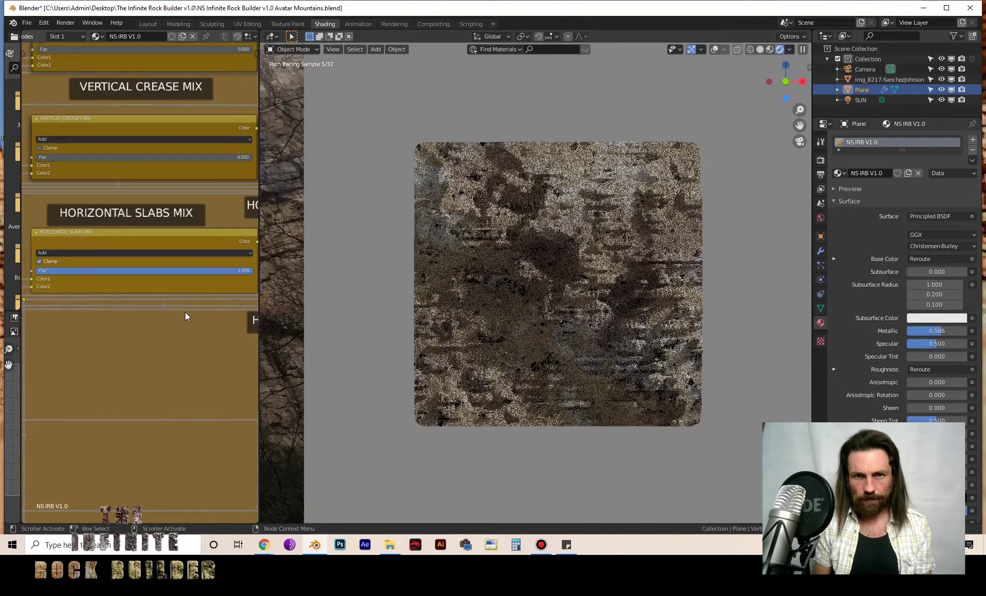
pyautogui.scroll(-3, 186, 312)
pyautogui.scroll(-3, 185, 312)
pyautogui.scroll(-1, 167, 323)
pyautogui.moveTo(206, 353); pyautogui.dragTo(131, 322, button='middle')
pyautogui.scroll(1, 165, 311)
pyautogui.scroll(6, 165, 315)
pyautogui.moveTo(125, 336); pyautogui.dragTo(35, 336)
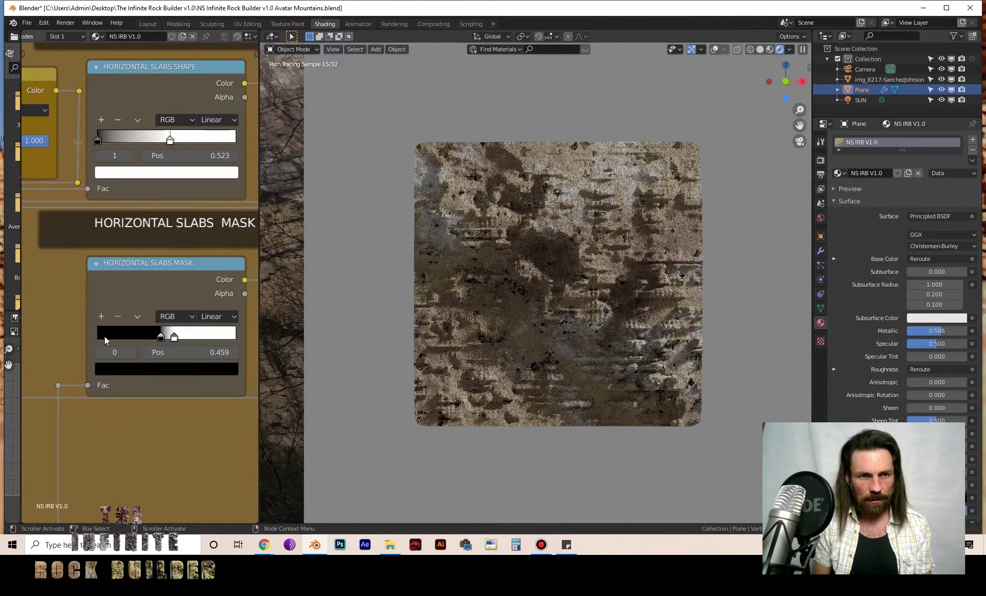
pyautogui.moveTo(174, 337); pyautogui.dragTo(353, 334)
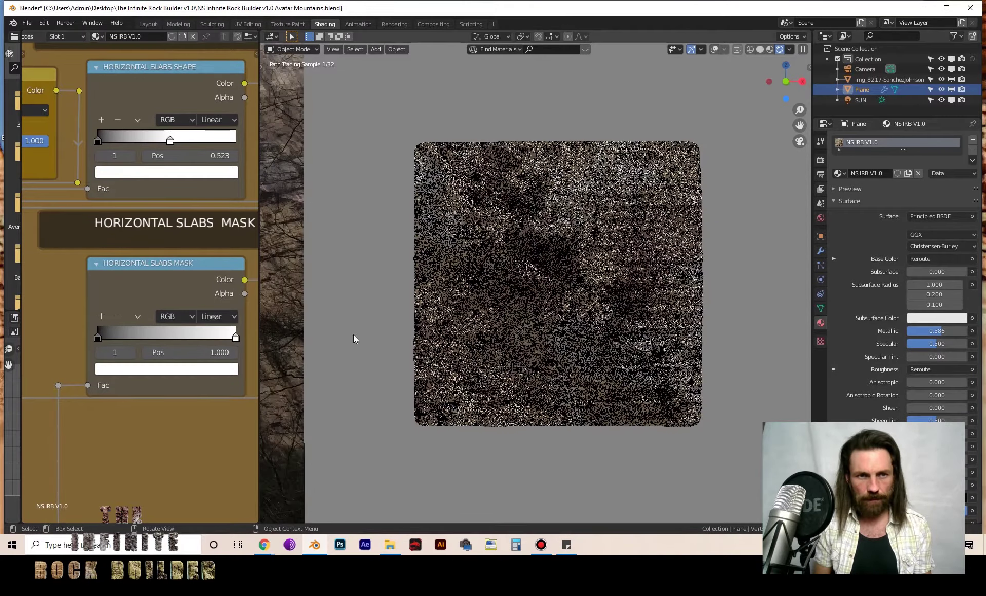
# Widen the Effects Mask ramp by moving its black stop to position 0 and its white stop to 1
pyautogui.scroll(-5, 175, 312)
pyautogui.moveTo(224, 305); pyautogui.dragTo(249, 229, button='middle')
pyautogui.scroll(7, 264, 232)
pyautogui.scroll(1, 170, 269)
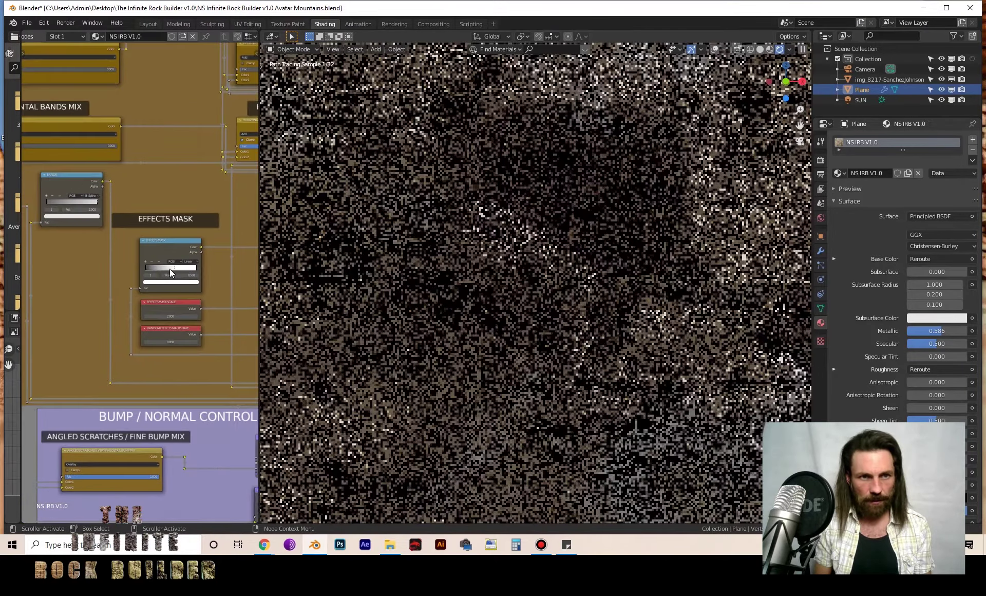
pyautogui.scroll(2, 169, 269)
pyautogui.moveTo(187, 263); pyautogui.dragTo(195, 263)
pyautogui.moveTo(277, 263); pyautogui.dragTo(277, 263)
pyautogui.scroll(-6, 488, 283)
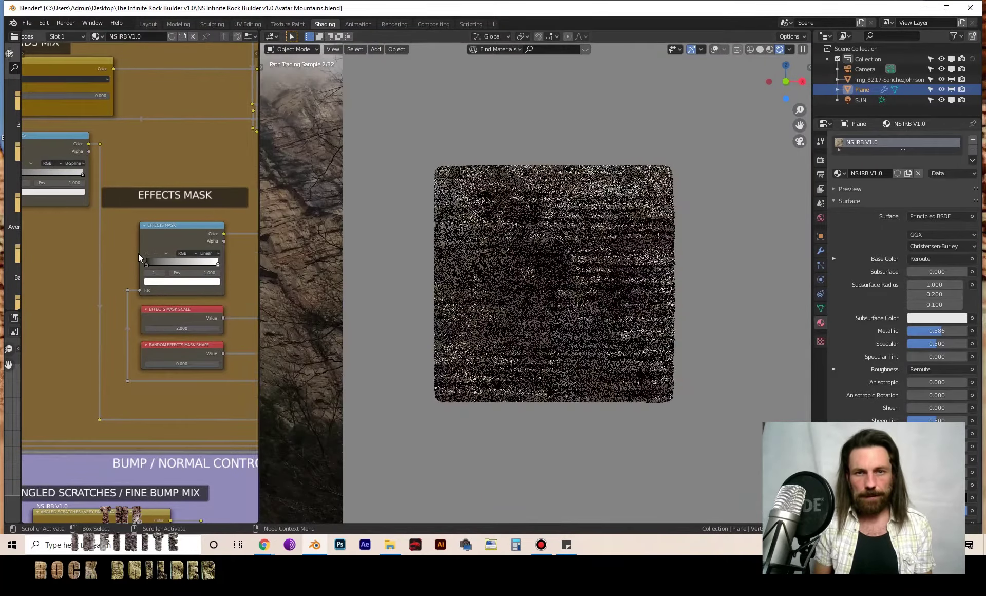
# Set the Horizontal Bands Mix factor to 1 in the Effects Control group
pyautogui.scroll(-6, 139, 254)
pyautogui.moveTo(147, 270); pyautogui.dragTo(20, 333, button='middle')
pyautogui.scroll(-1, 297, 241)
pyautogui.keyDown('shift'); pyautogui.moveTo(300, 241); pyautogui.dragTo(359, 243, button='middle'); pyautogui.keyUp('shift')
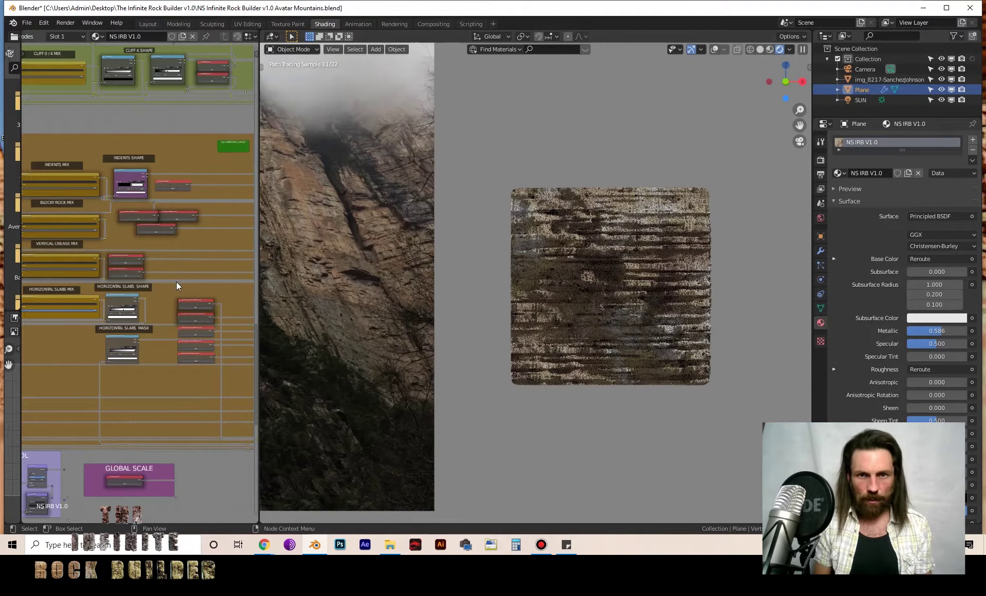
pyautogui.moveTo(167, 305); pyautogui.dragTo(85, 296, button='middle')
pyautogui.scroll(9, 140, 292)
pyautogui.moveTo(174, 308); pyautogui.dragTo(141, 304, button='middle')
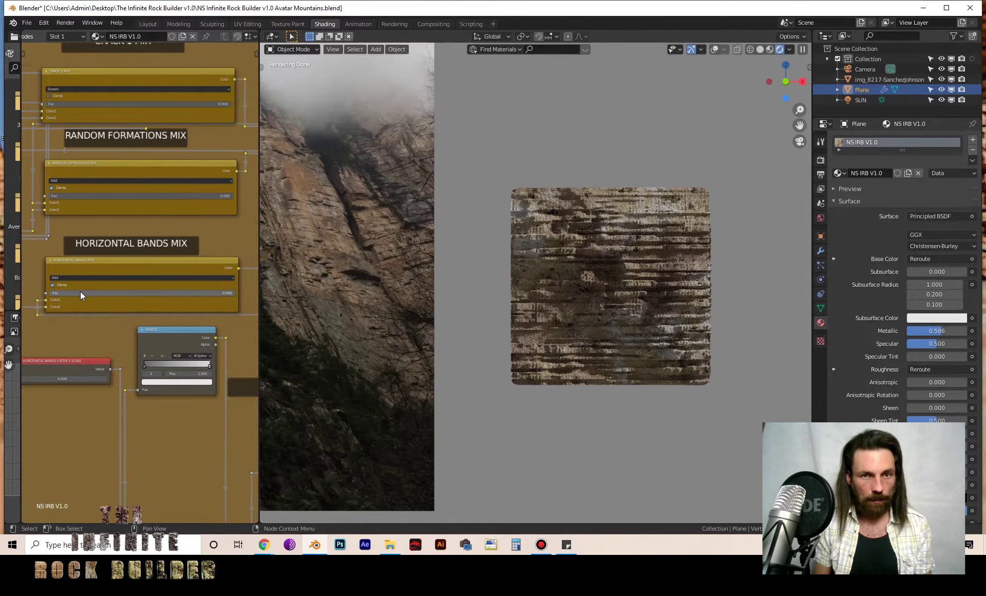
pyautogui.moveTo(141, 293); pyautogui.dragTo(235, 294)
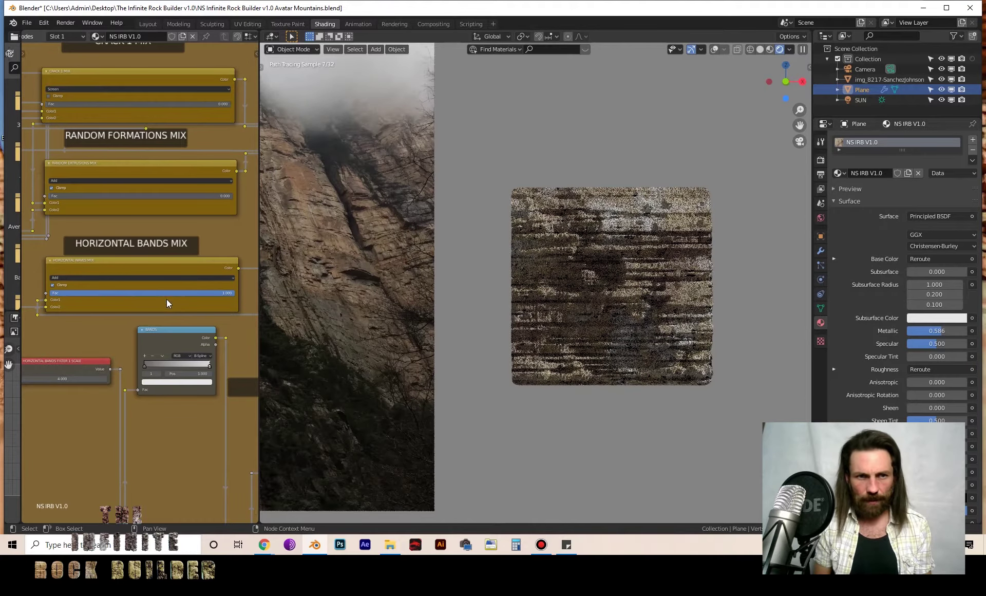
# Set the Horizontal Slabs Mix factor to 0 to isolate the horizontal bands
pyautogui.scroll(-7, 227, 297)
pyautogui.moveTo(242, 298); pyautogui.dragTo(164, 297, button='middle')
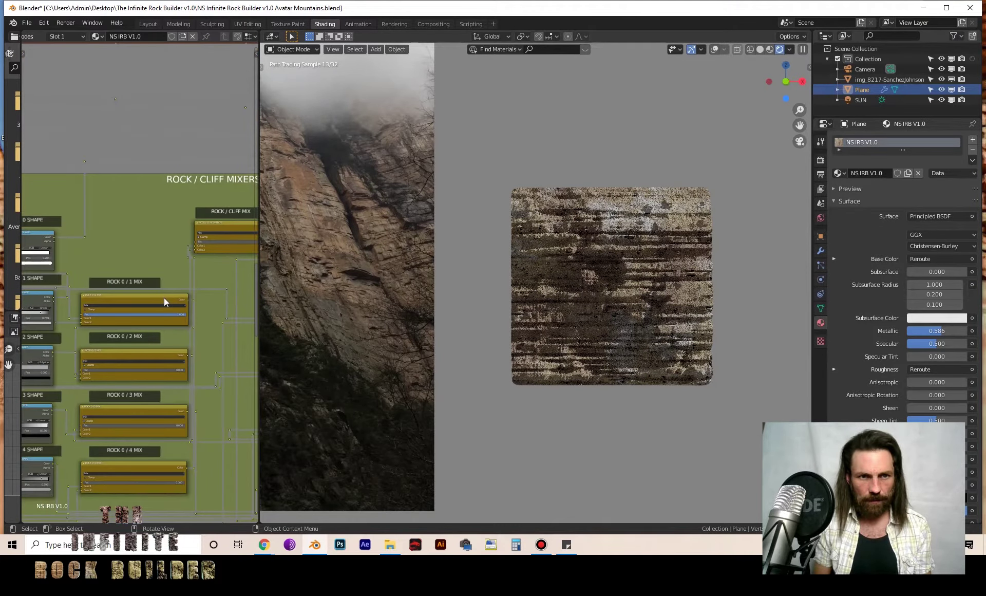
pyautogui.scroll(-5, 179, 312)
pyautogui.moveTo(220, 387); pyautogui.dragTo(124, 184, button='middle')
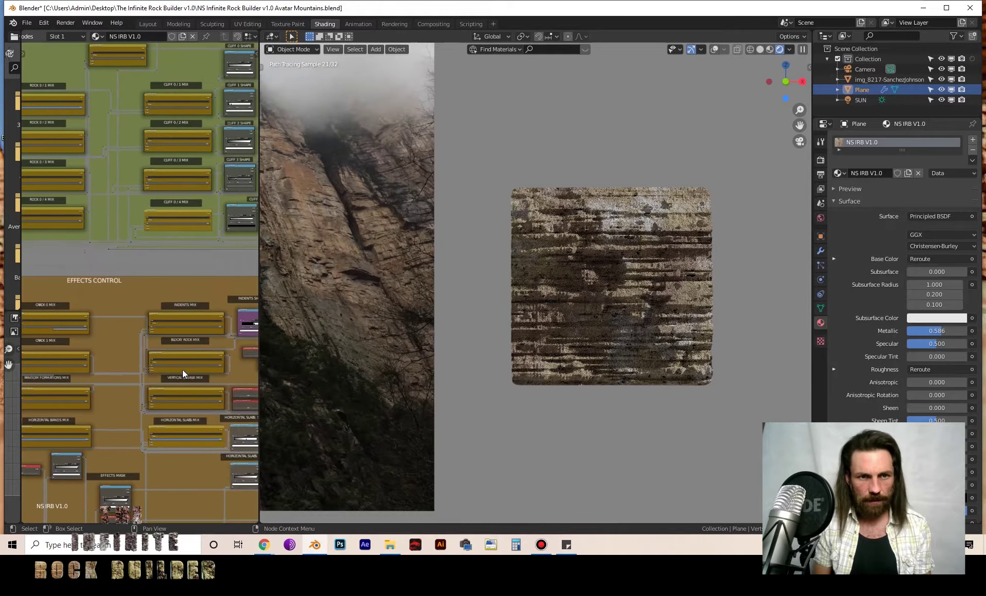
pyautogui.keyDown('shift'); pyautogui.scroll(-3, 166, 250); pyautogui.keyUp('shift')
pyautogui.scroll(4, 186, 312)
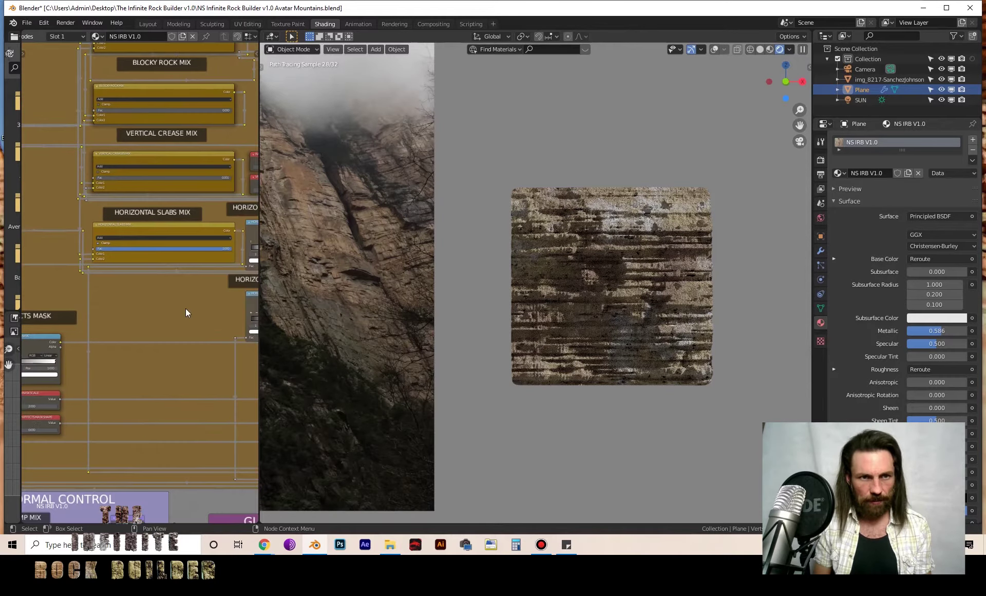
pyautogui.moveTo(226, 248); pyautogui.dragTo(96, 249)
# Move the white stop of the Bands ramp to position 0.155
pyautogui.moveTo(47, 298); pyautogui.dragTo(178, 296, button='middle')
pyautogui.scroll(3, 186, 301)
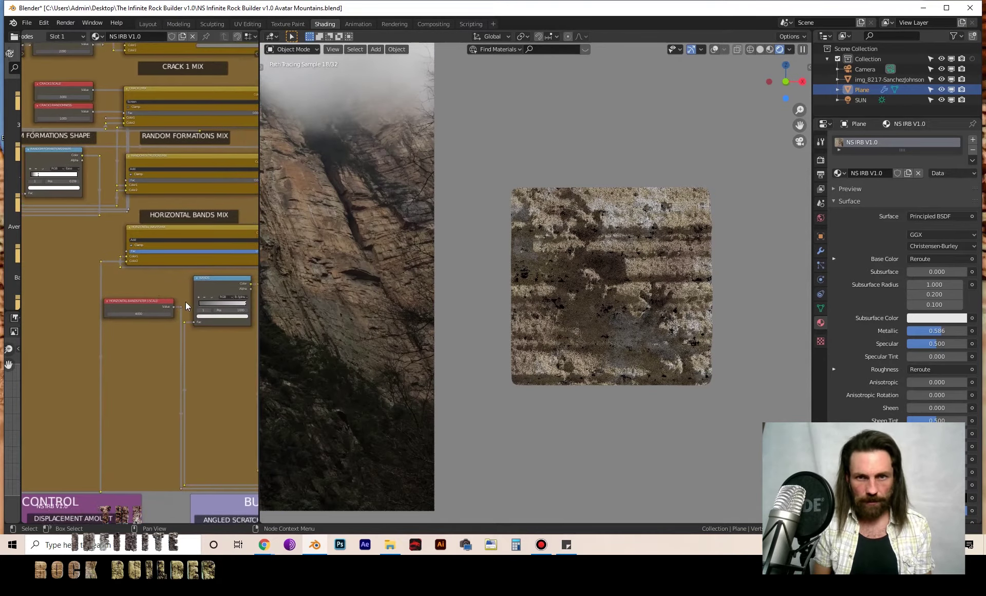
pyautogui.keyDown('ctrl'); pyautogui.hscroll(5, 93, 307); pyautogui.keyUp('ctrl')
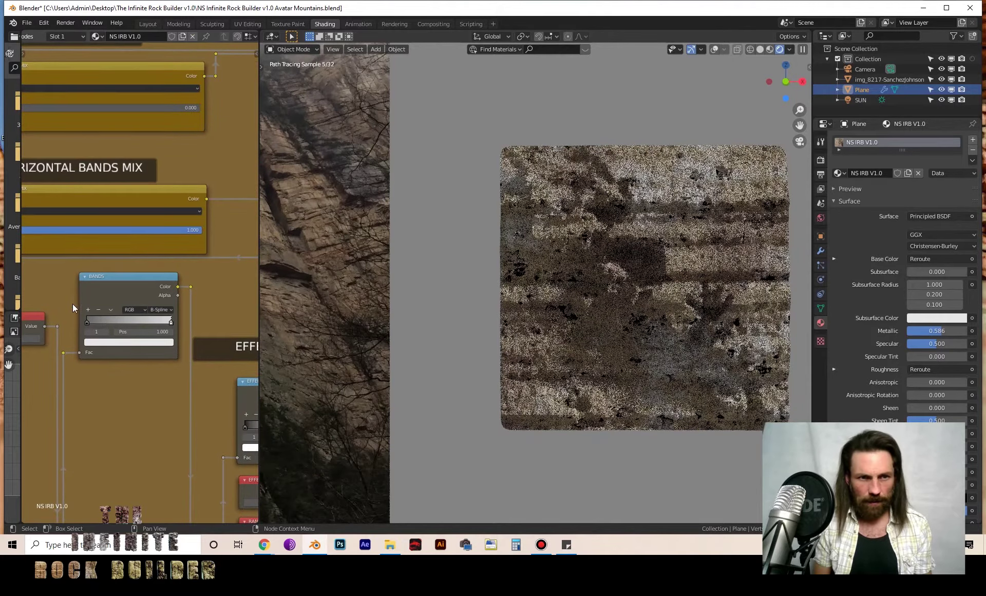
pyautogui.moveTo(170, 322); pyautogui.dragTo(94, 322)
# Set the Horizontal Slabs Mix factor back to 1 to combine the slabs with the bands
pyautogui.scroll(-5, 91, 269)
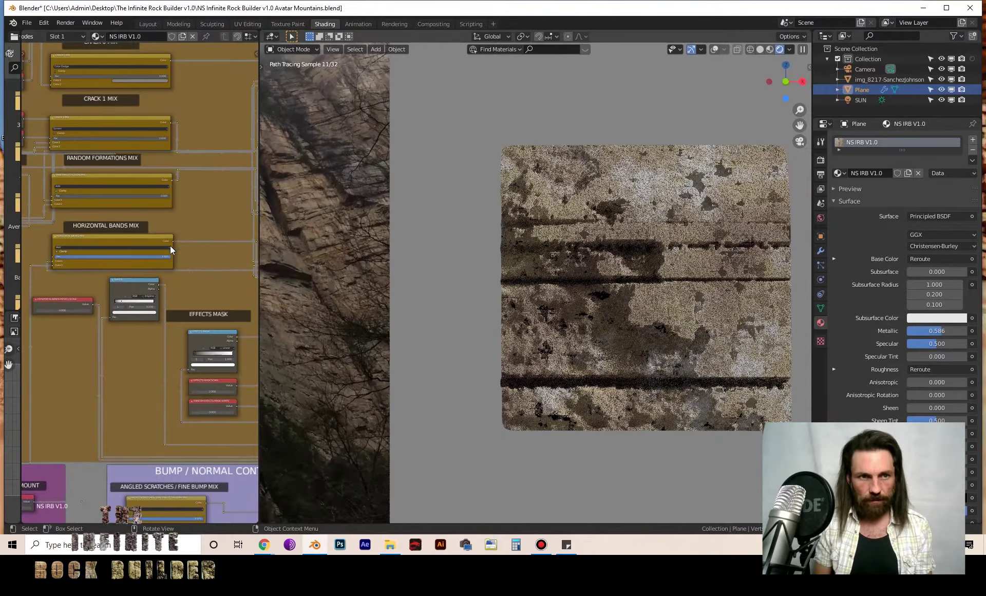
pyautogui.scroll(-1, 156, 221)
pyautogui.scroll(-4, 156, 221)
pyautogui.moveTo(216, 258); pyautogui.dragTo(88, 257, button='middle')
pyautogui.scroll(6, 146, 267)
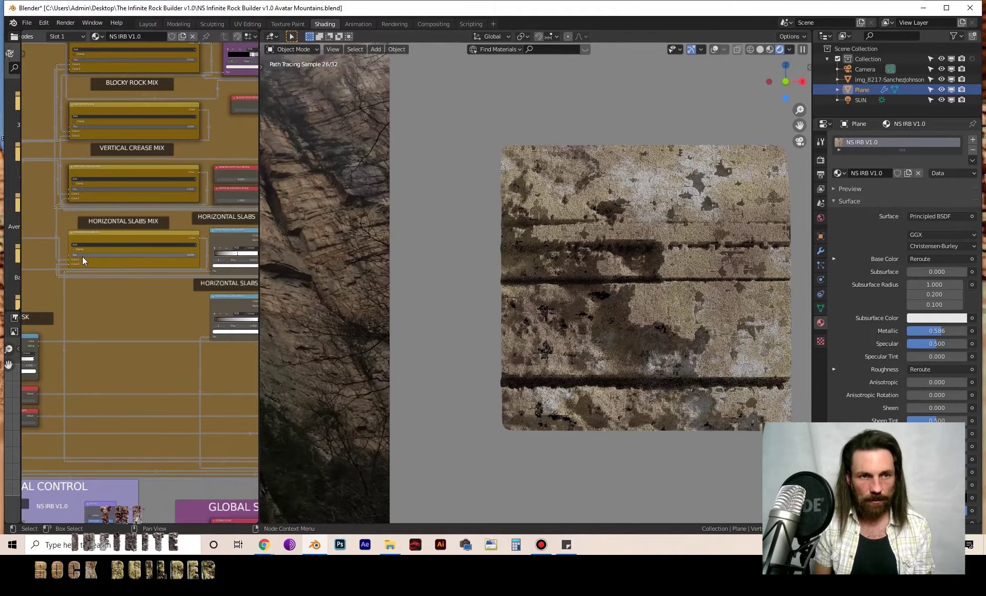
pyautogui.moveTo(82, 256); pyautogui.dragTo(197, 257)
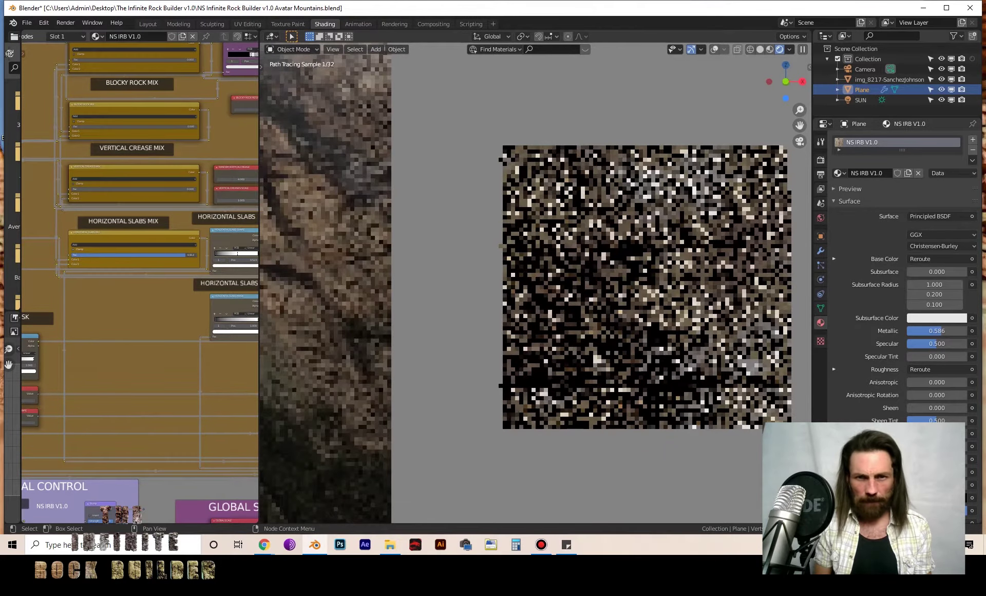
# Set the Horizontal Bands Mix factor to 0.6
pyautogui.scroll(-4, 171, 261)
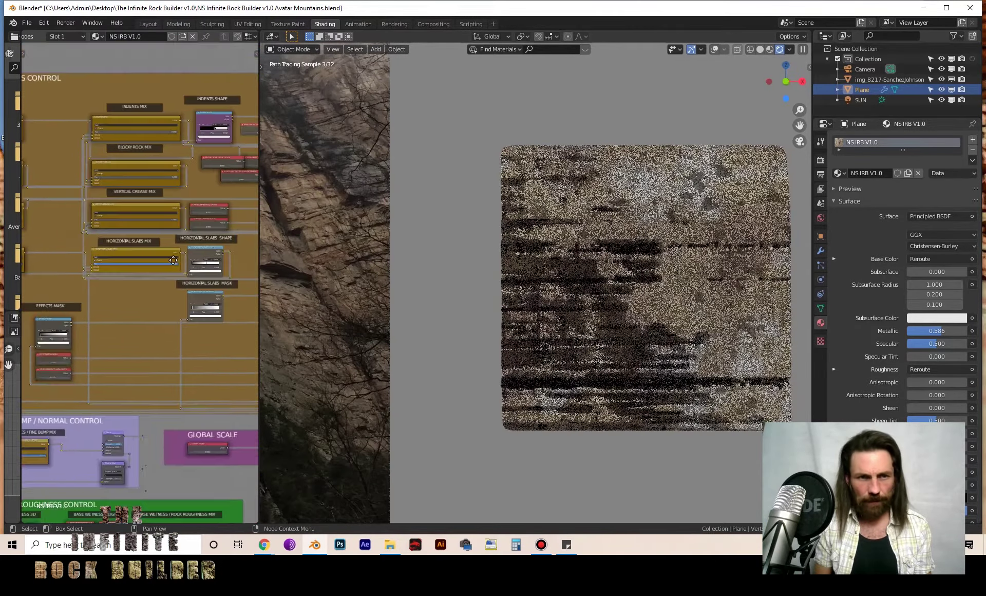
pyautogui.scroll(3, 103, 264)
pyautogui.scroll(5, 155, 273)
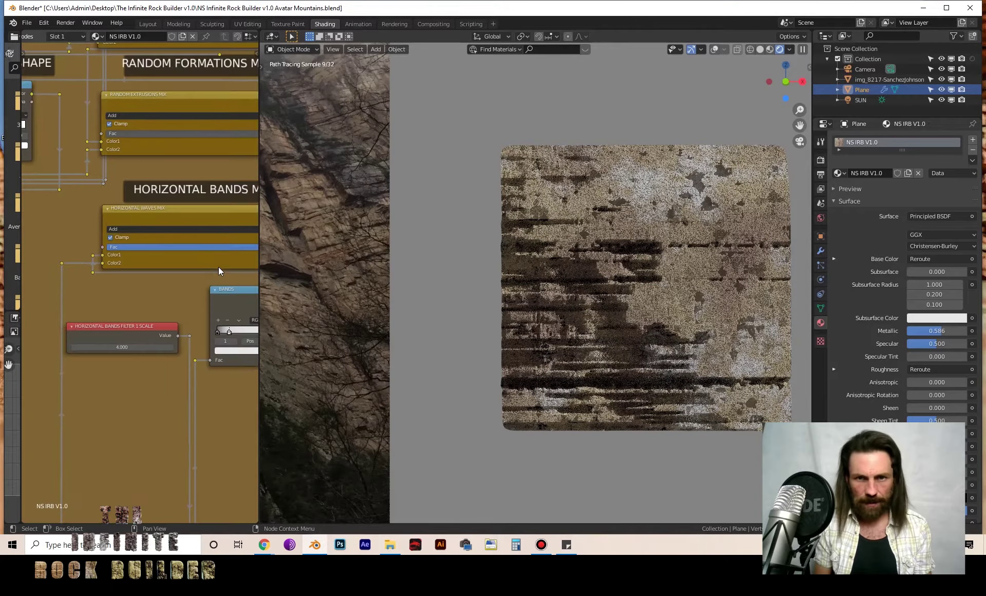
pyautogui.click(158, 271)
pyautogui.press('BackSpace')
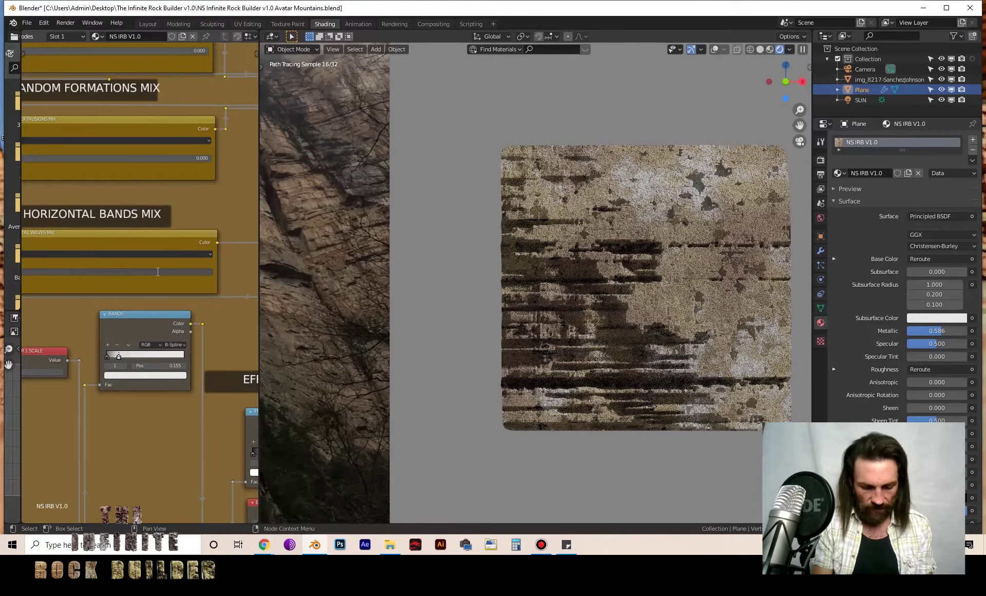
pyautogui.write('0.6')
pyautogui.press('Return')
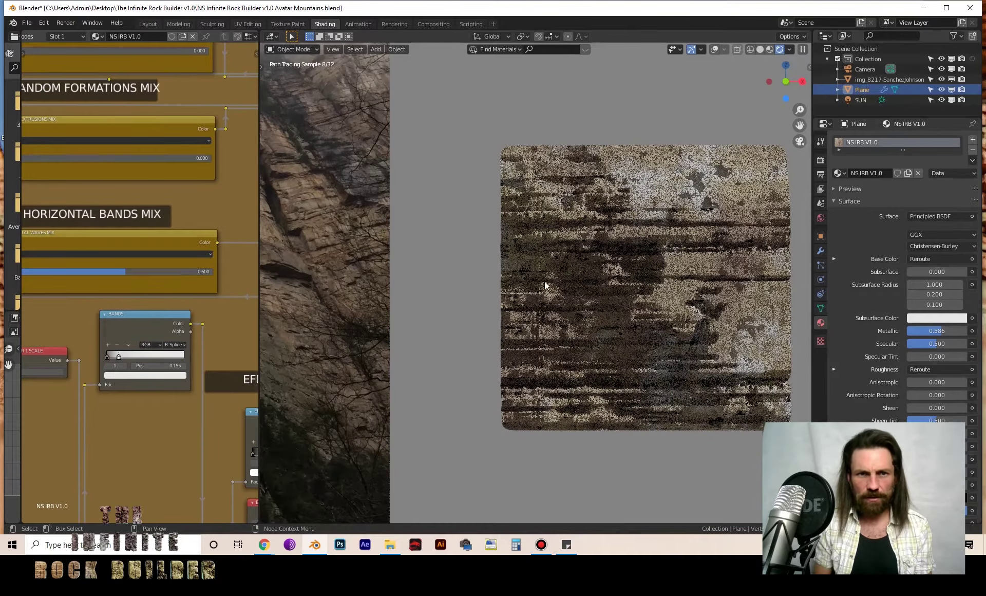
# Set the Vertical Crease Mix factor to 1 in the Effects Control group
pyautogui.scroll(-3, 390, 248)
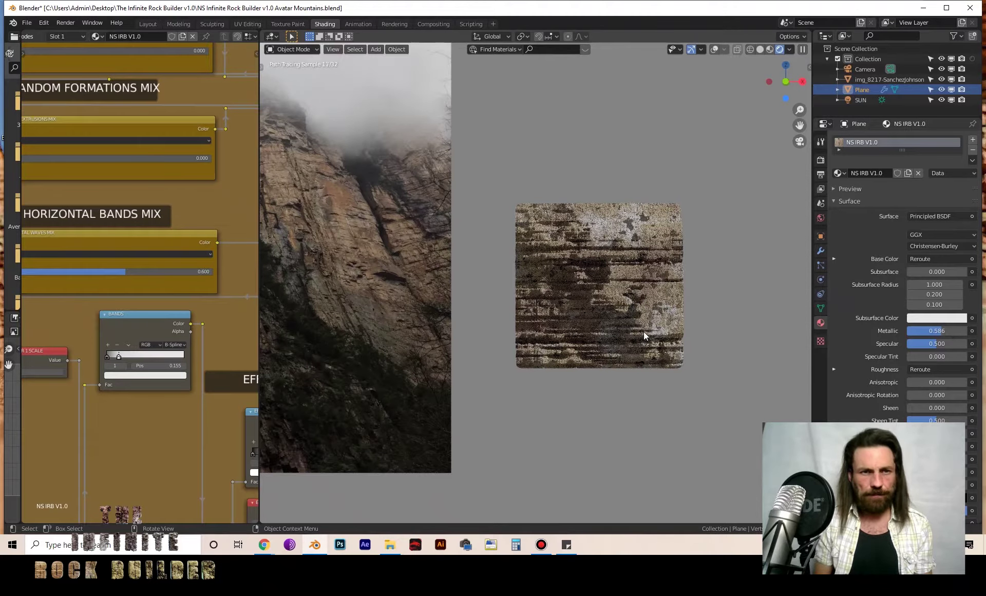
pyautogui.scroll(-5, 143, 239)
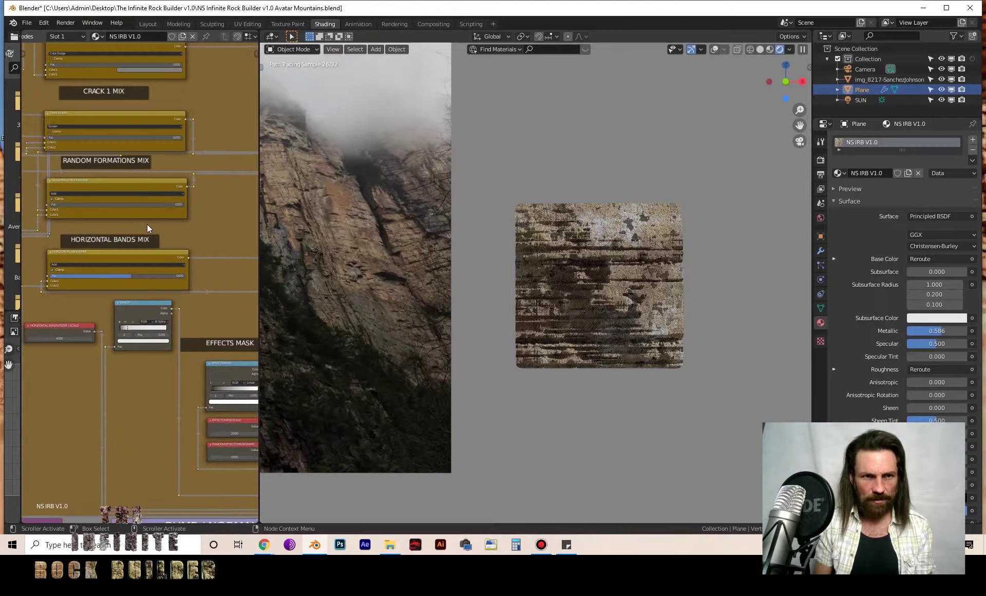
pyautogui.scroll(-2, 144, 257)
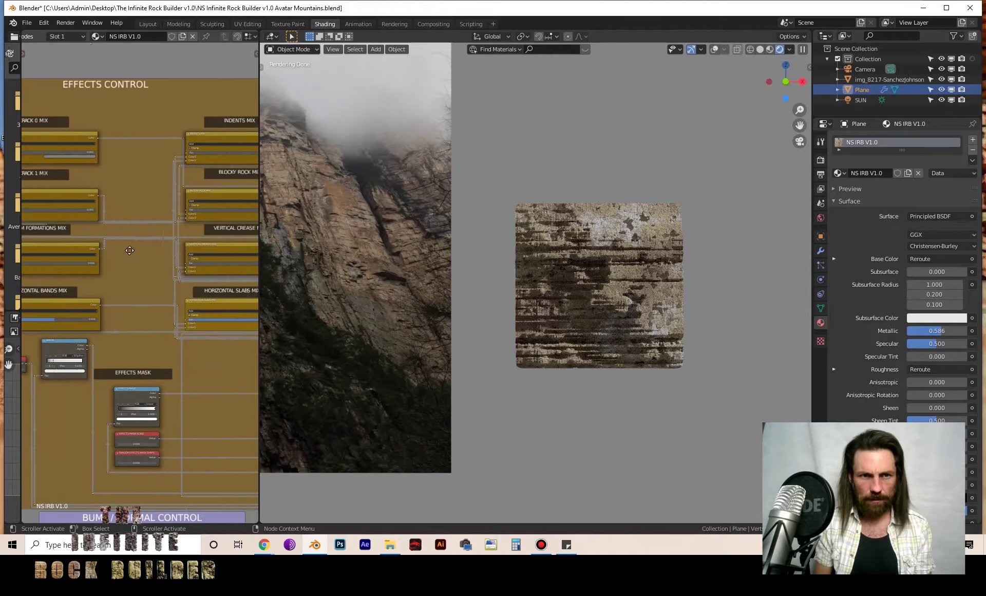
pyautogui.scroll(6, 133, 258)
pyautogui.scroll(2, 139, 277)
pyautogui.moveTo(164, 253); pyautogui.dragTo(249, 255)
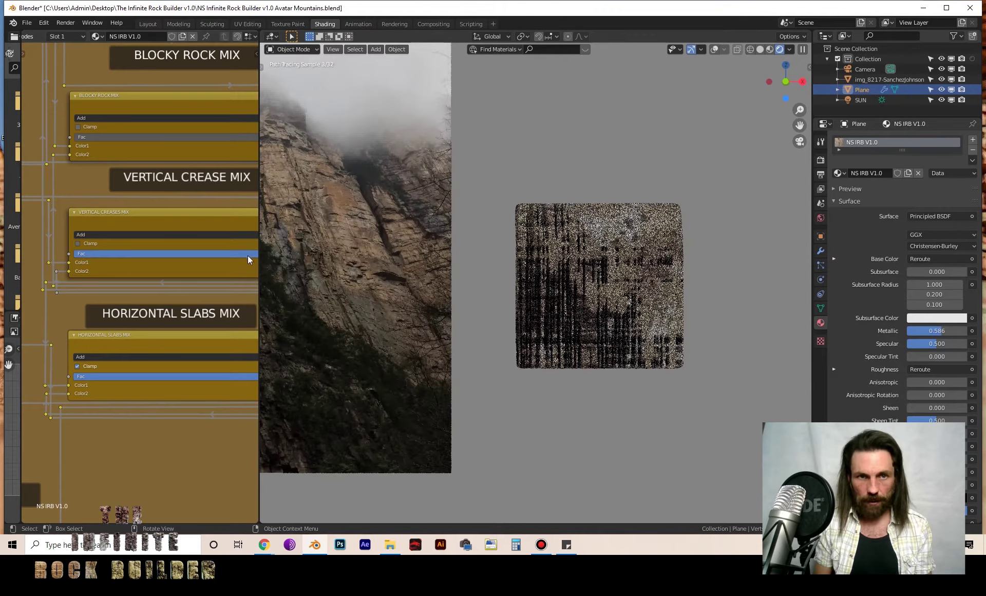
# Set the Vertical Creases Scale value to 0.1
pyautogui.scroll(-1, 235, 253)
pyautogui.keyDown('ctrl'); pyautogui.hscroll(8, 156, 273); pyautogui.keyUp('ctrl')
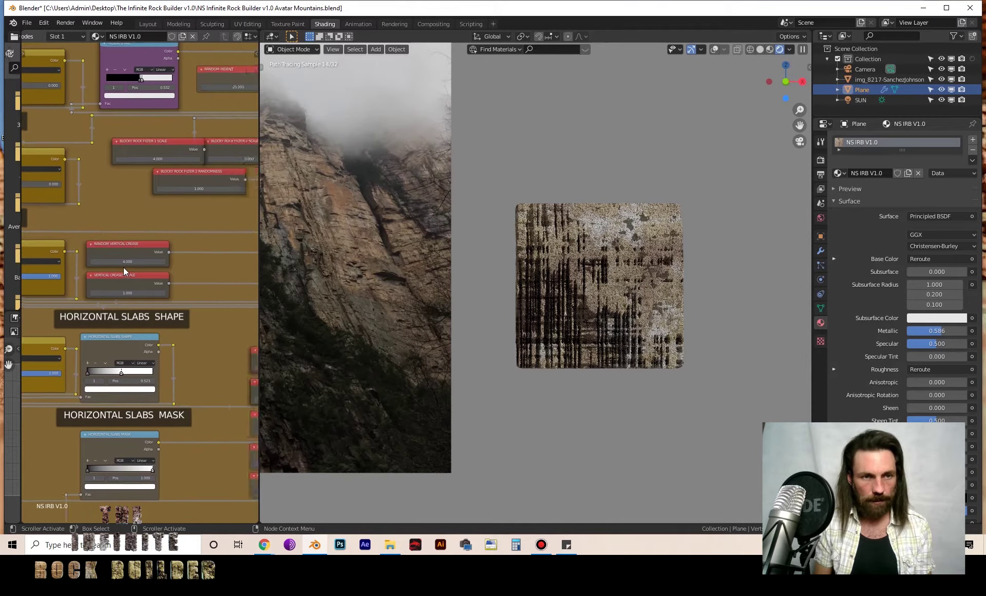
pyautogui.scroll(3, 113, 313)
pyautogui.doubleClick(141, 281)
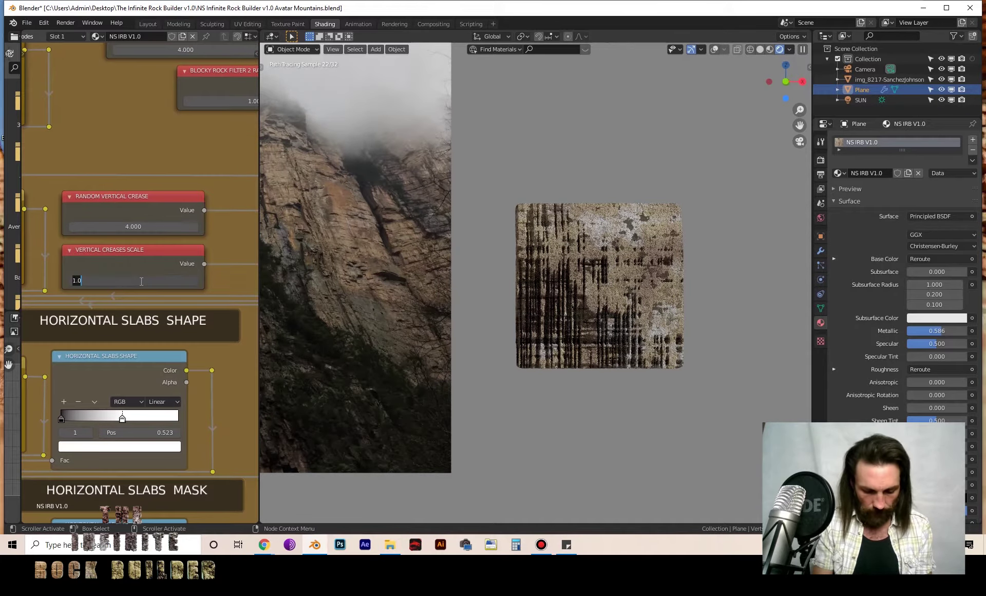
pyautogui.press('Return')
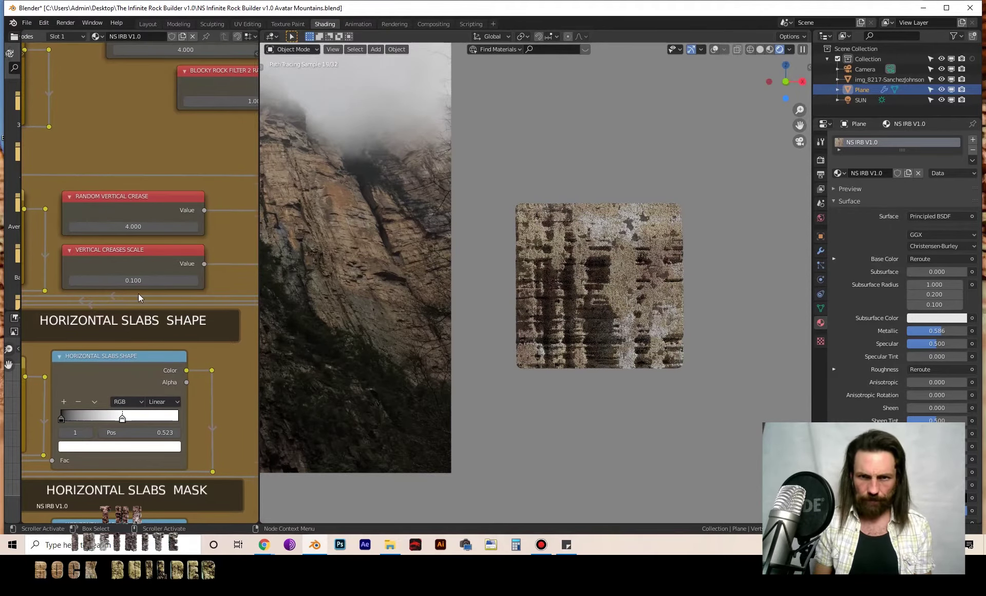
# Set the Vertical Creases Mix factor to 0 in the Effects Control group
pyautogui.keyDown('ctrl'); pyautogui.hscroll(-6, 138, 294); pyautogui.keyUp('ctrl')
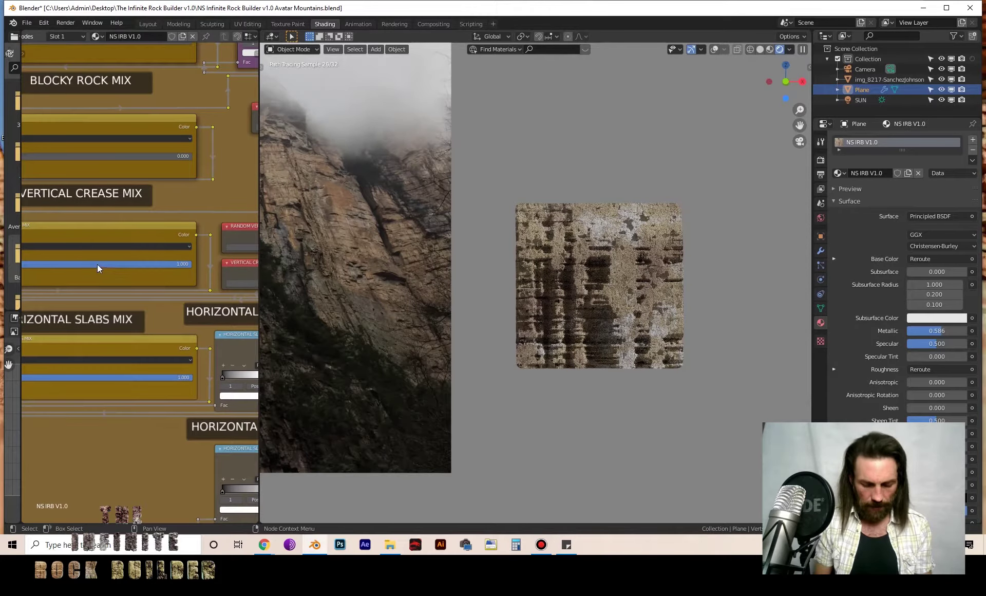
pyautogui.click(97, 264)
pyautogui.press('BackSpace')
pyautogui.press('Return')
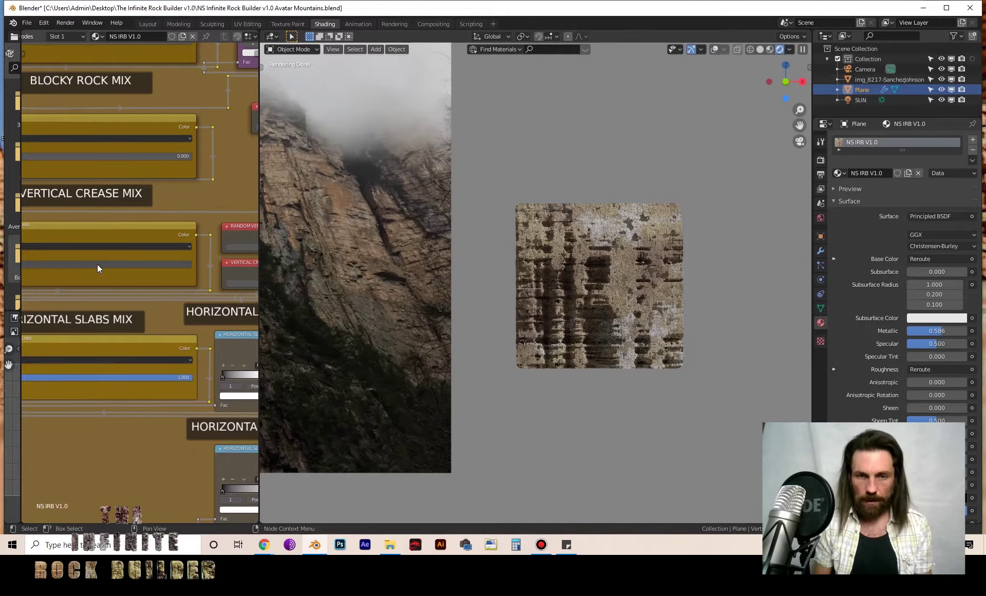
# Try a Vertical Creases Mix factor of 0.6 and return it to 0
pyautogui.click(97, 264)
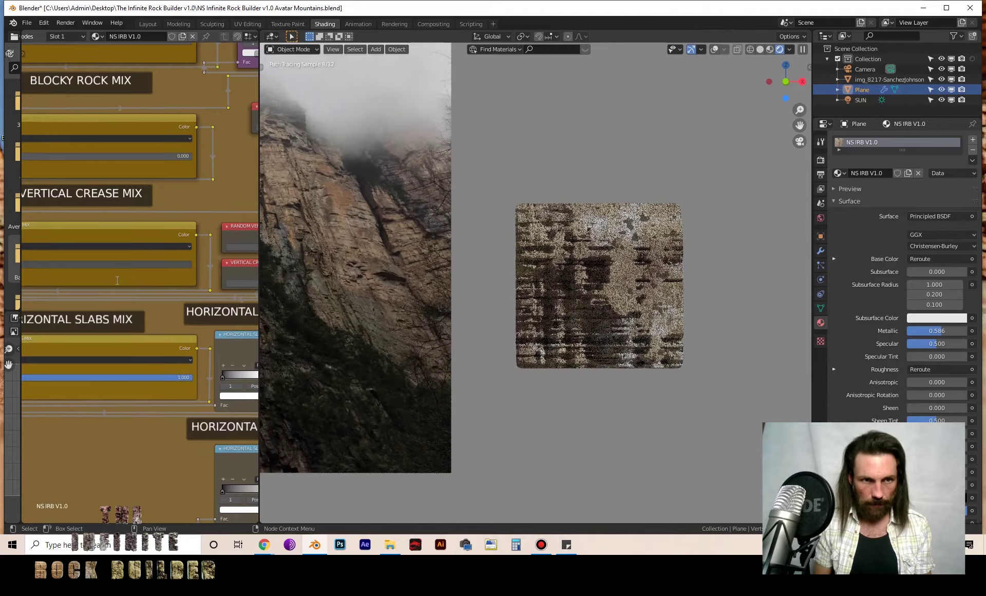
pyautogui.press('Return')
pyautogui.moveTo(96, 260); pyautogui.dragTo(153, 252, button='middle')
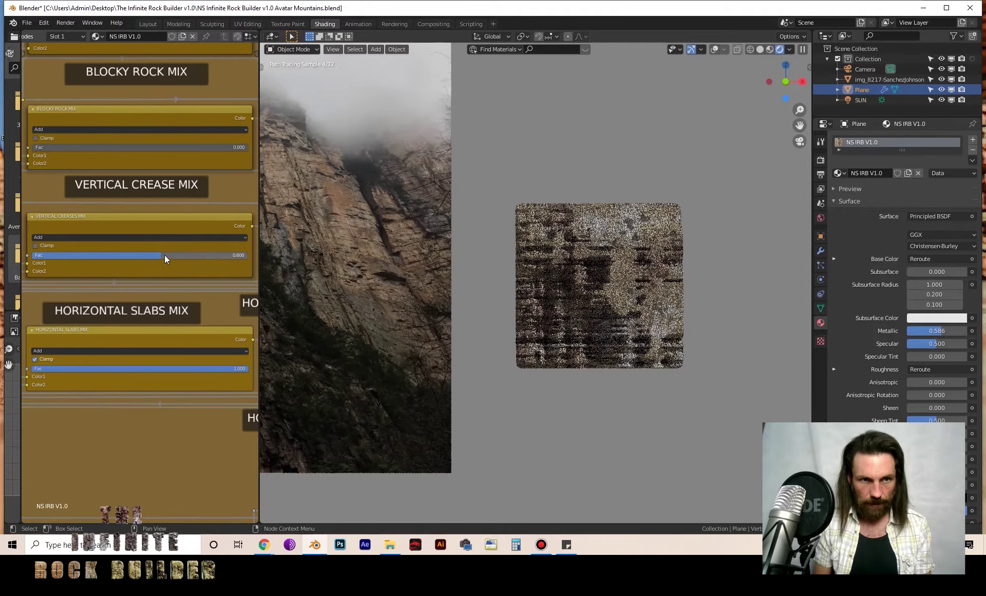
pyautogui.click(164, 255)
pyautogui.moveTo(161, 255); pyautogui.dragTo(35, 254)
# Move the first colour stop of the Rock 1 Shape ramp to position 0.382
pyautogui.scroll(-3, 94, 349)
pyautogui.moveTo(93, 348); pyautogui.dragTo(165, 396, button='middle')
pyautogui.scroll(-3, 166, 118)
pyautogui.moveTo(165, 118); pyautogui.dragTo(166, 385, button='middle')
pyautogui.moveTo(171, 140); pyautogui.dragTo(236, 285, button='middle')
pyautogui.scroll(4, 171, 191)
pyautogui.scroll(5, 150, 220)
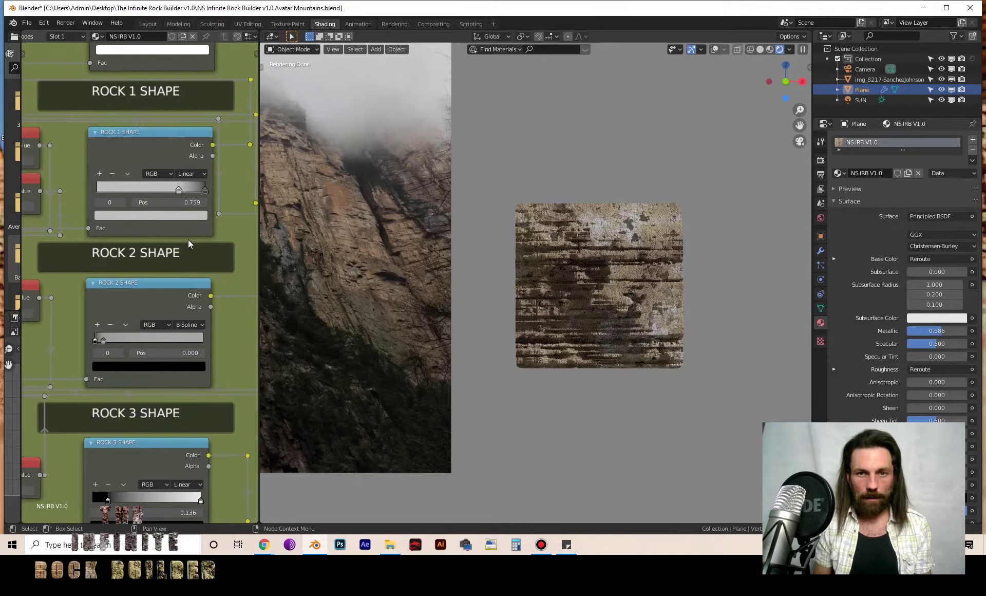
pyautogui.moveTo(132, 193); pyautogui.dragTo(127, 192)
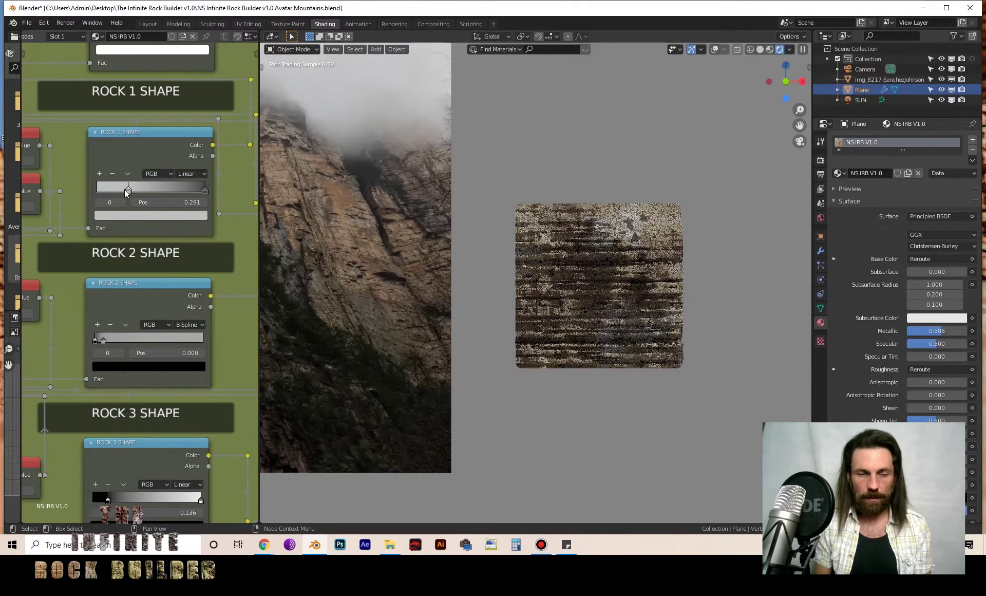
pyautogui.moveTo(128, 191); pyautogui.dragTo(139, 191)
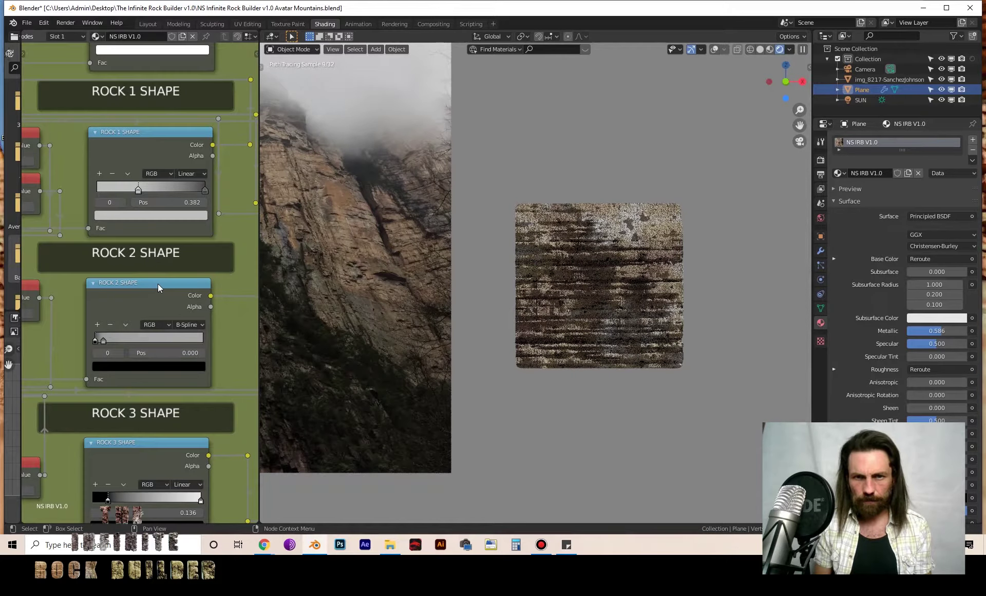
pyautogui.scroll(-8, 164, 270)
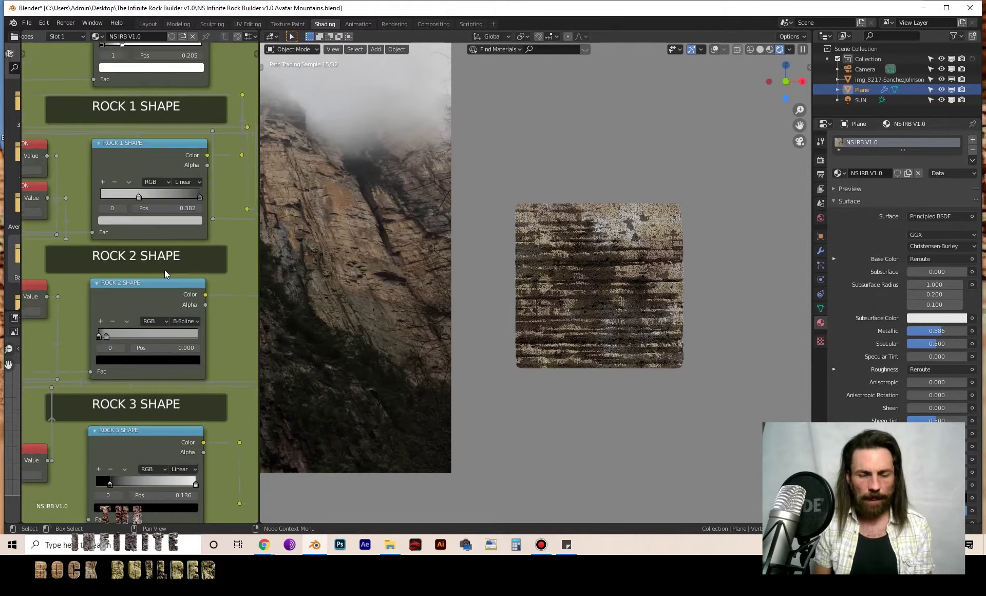
pyautogui.moveTo(182, 324); pyautogui.dragTo(153, 182, button='middle')
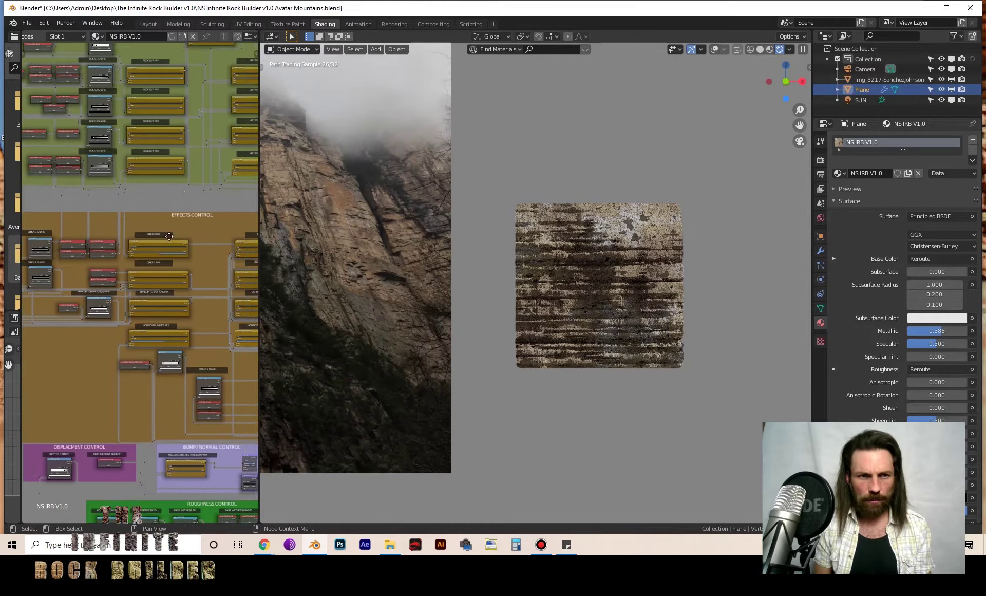
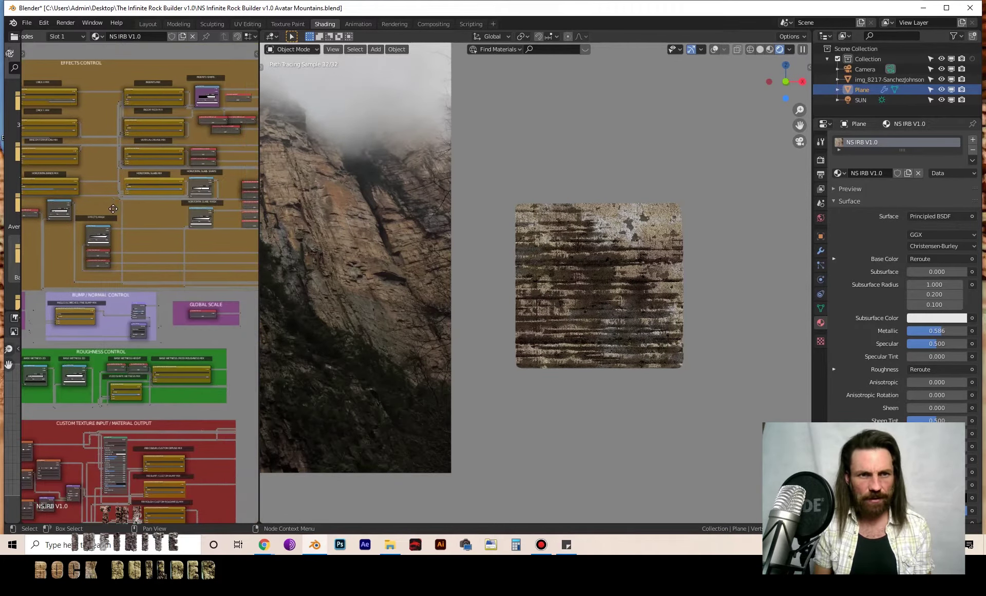
# Move the white colour stop of the Horizontal Slabs Shape ramp to position 1.000
pyautogui.scroll(14, 149, 180)
pyautogui.scroll(1, 152, 154)
pyautogui.moveTo(152, 154); pyautogui.dragTo(165, 270, button='middle')
pyautogui.scroll(6, 141, 203)
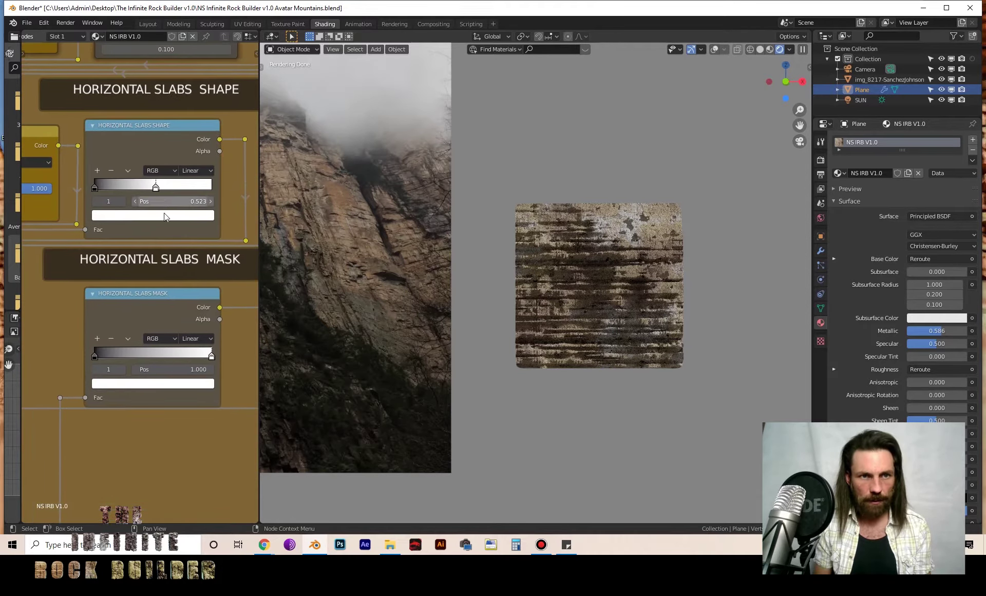
pyautogui.moveTo(121, 187); pyautogui.dragTo(104, 188)
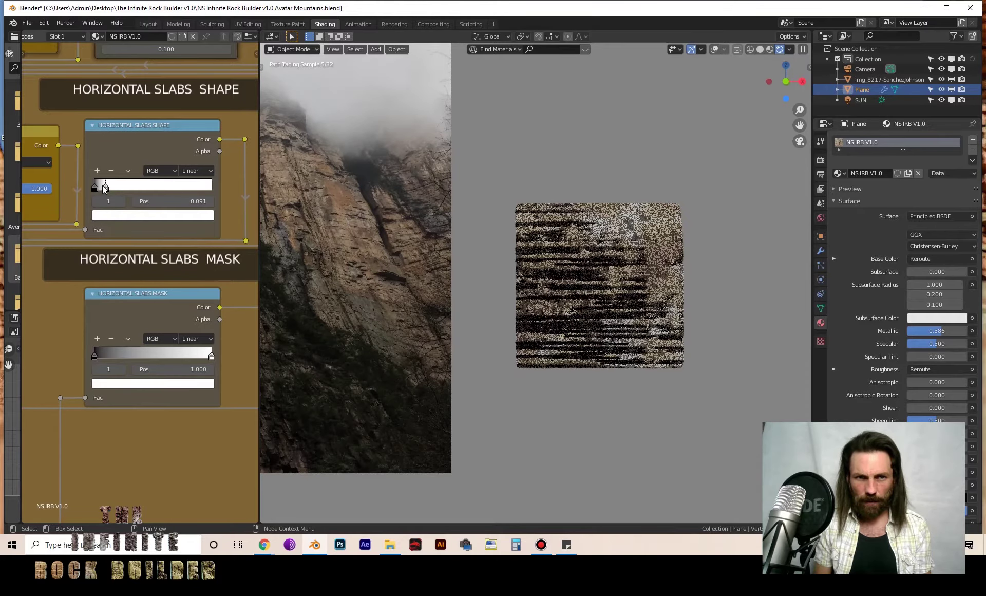
pyautogui.moveTo(103, 185); pyautogui.dragTo(178, 187)
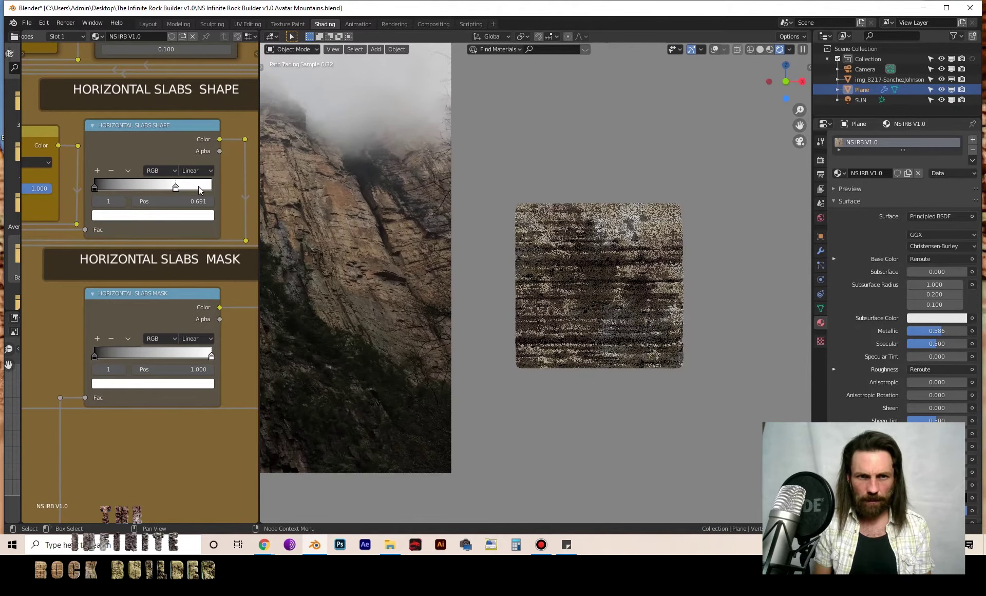
pyautogui.click(199, 187)
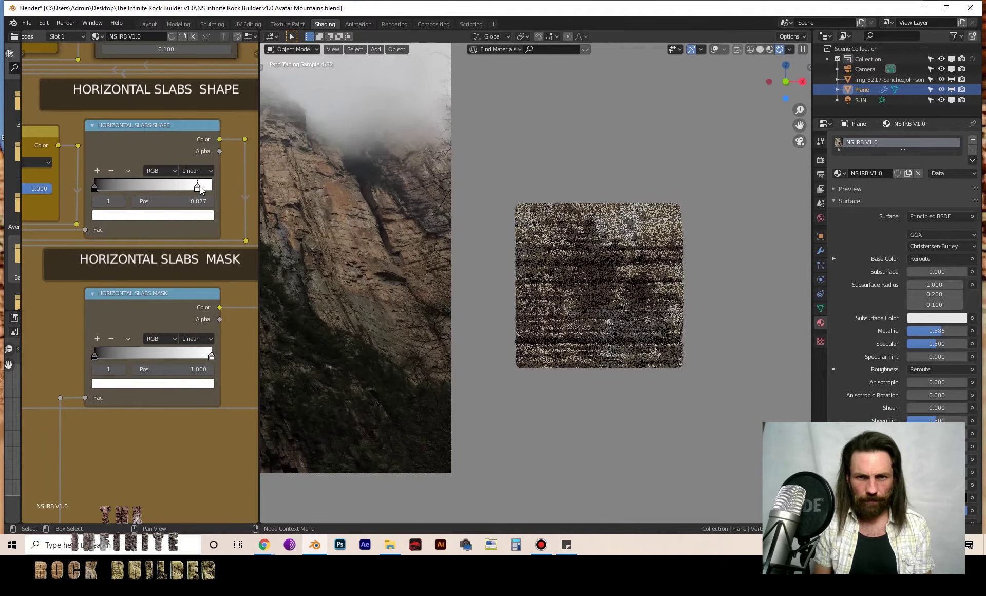
pyautogui.moveTo(217, 190); pyautogui.dragTo(218, 191)
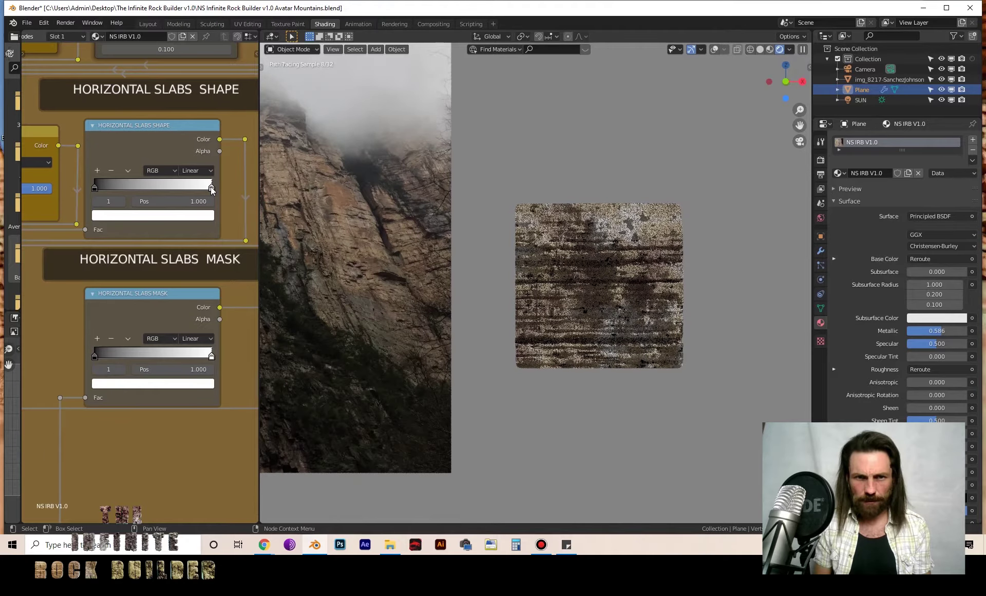
# Try a Blocky Rock Mix factor of 1.000 in the Effects Control group
pyautogui.scroll(-4, 160, 252)
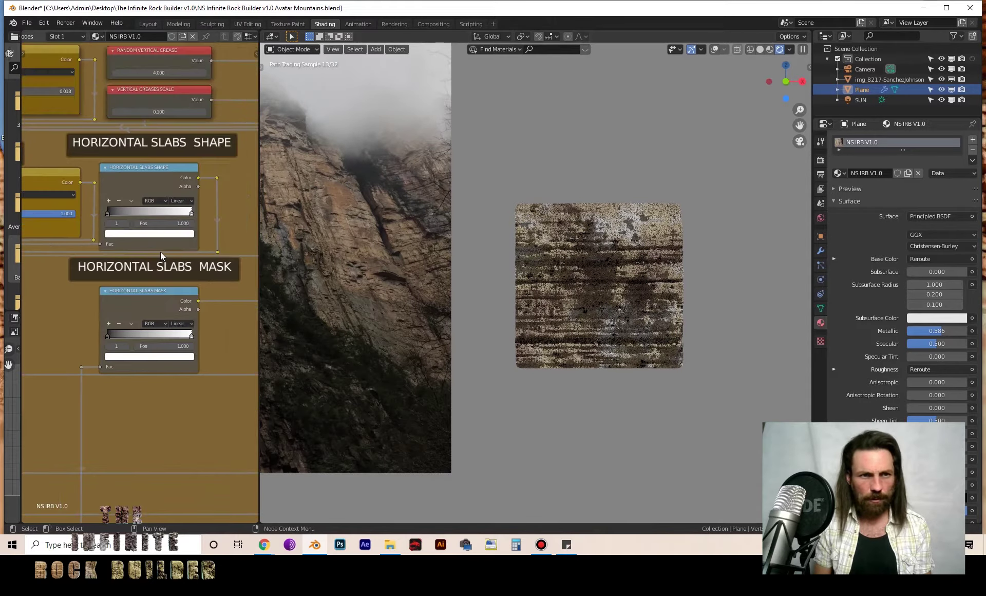
pyautogui.scroll(-3, 173, 197)
pyautogui.moveTo(59, 101); pyautogui.dragTo(150, 259, button='middle')
pyautogui.scroll(-1, 82, 239)
pyautogui.scroll(-2, 81, 239)
pyautogui.scroll(4, 150, 258)
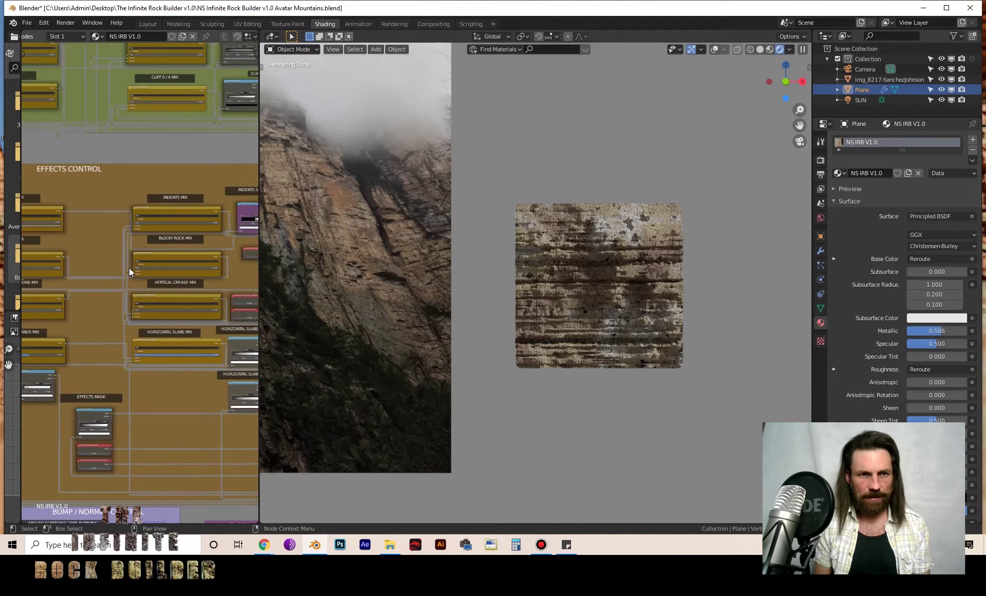
pyautogui.scroll(3, 112, 259)
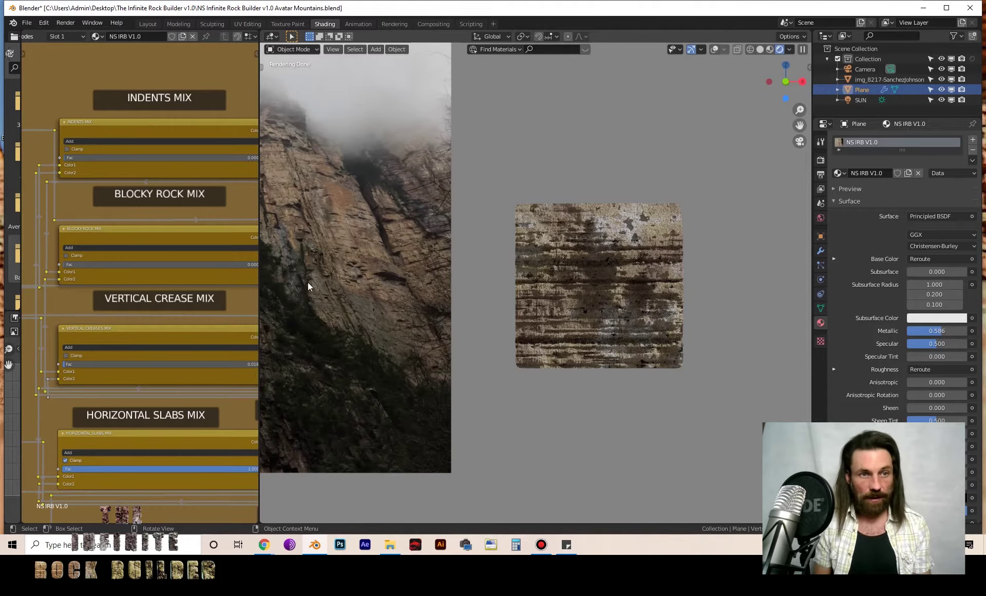
pyautogui.moveTo(104, 265); pyautogui.dragTo(246, 265)
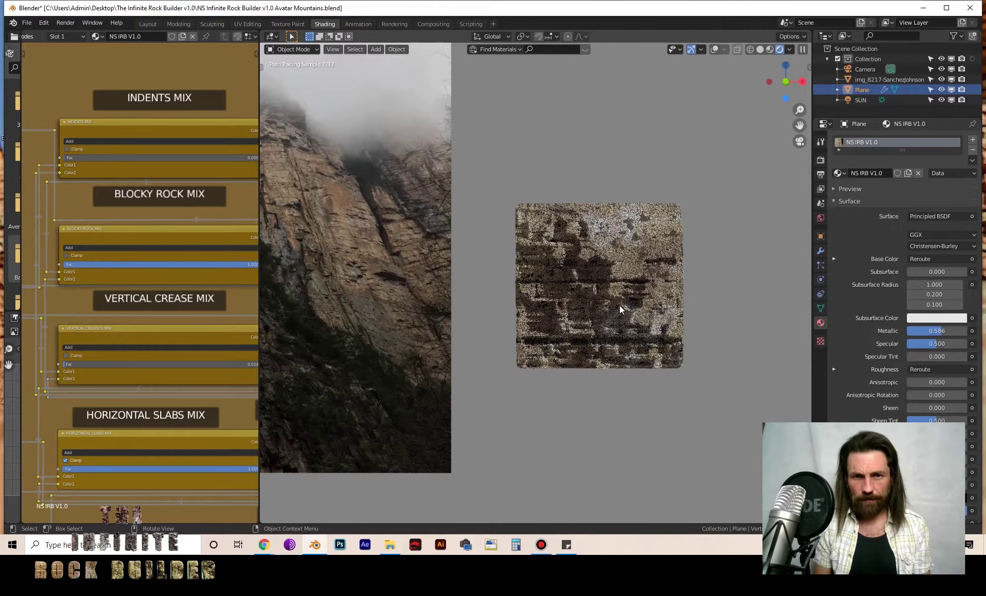
# Set the Blocky Rock Mix factor to 0.6 and compare the rock surface with the reference photo
pyautogui.scroll(4, 604, 294)
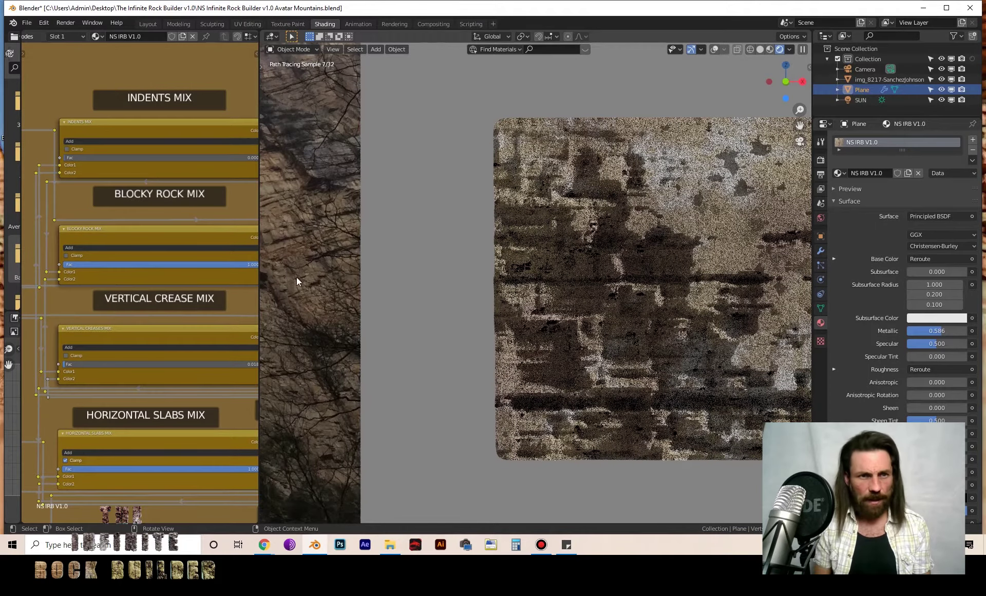
pyautogui.click(214, 264)
pyautogui.write('.6')
pyautogui.press('Return')
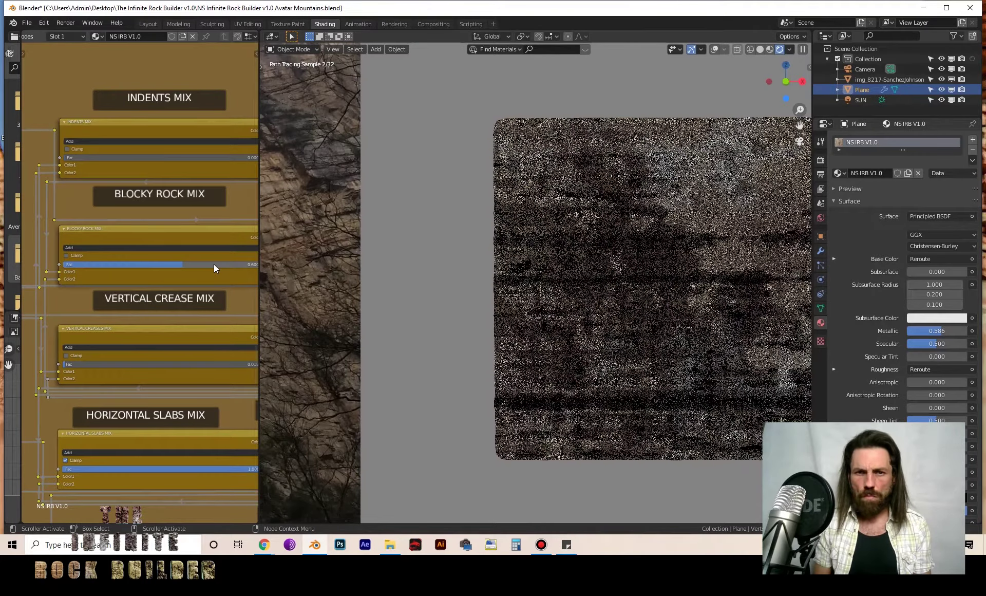
pyautogui.scroll(-2, 609, 308)
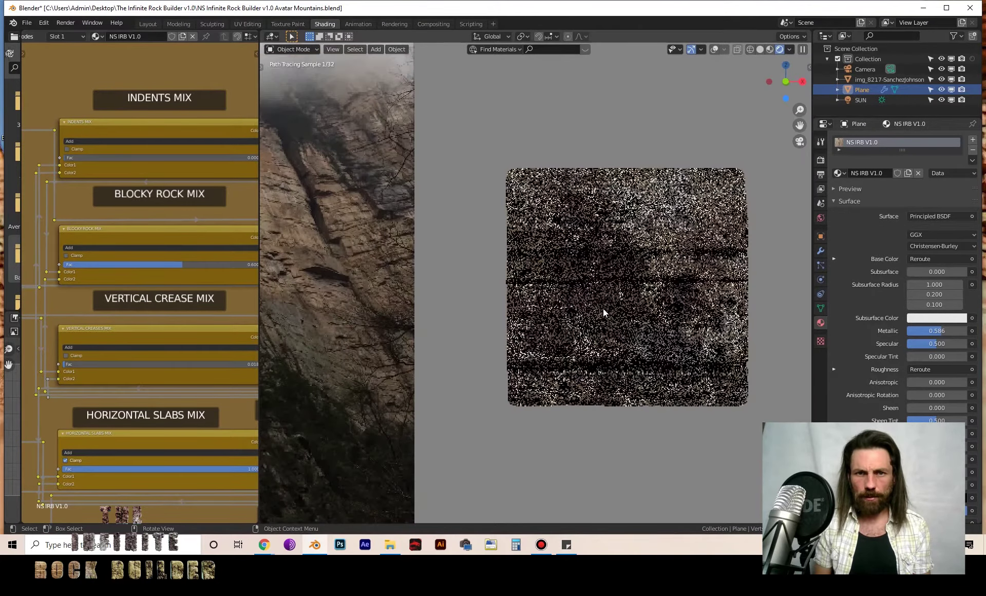
pyautogui.scroll(-3, 388, 274)
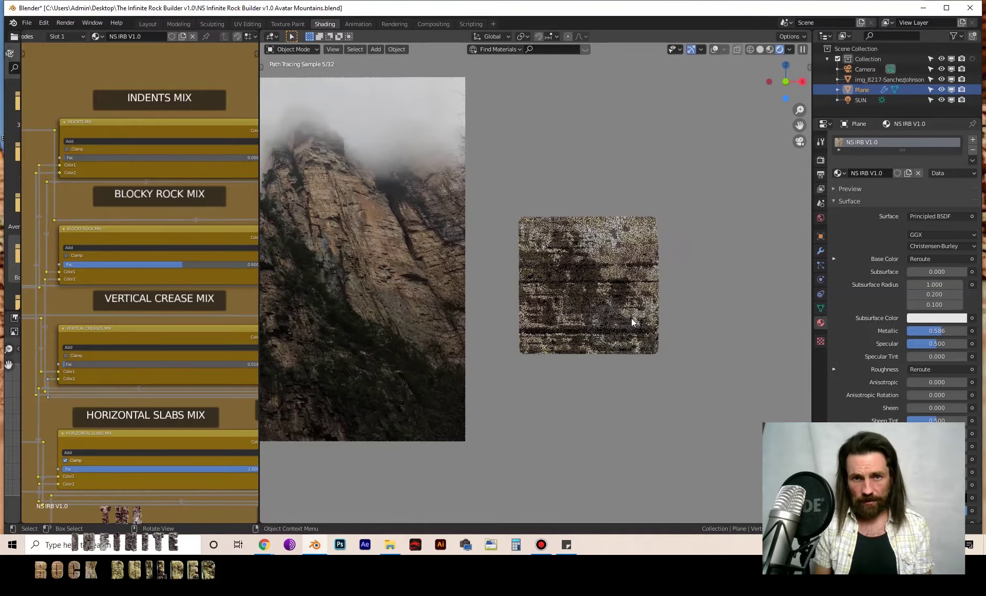
# Try a deep blue on the first colour stop of the Rock Colour 1 ramp in the Colour Control group
pyautogui.scroll(-5, 177, 230)
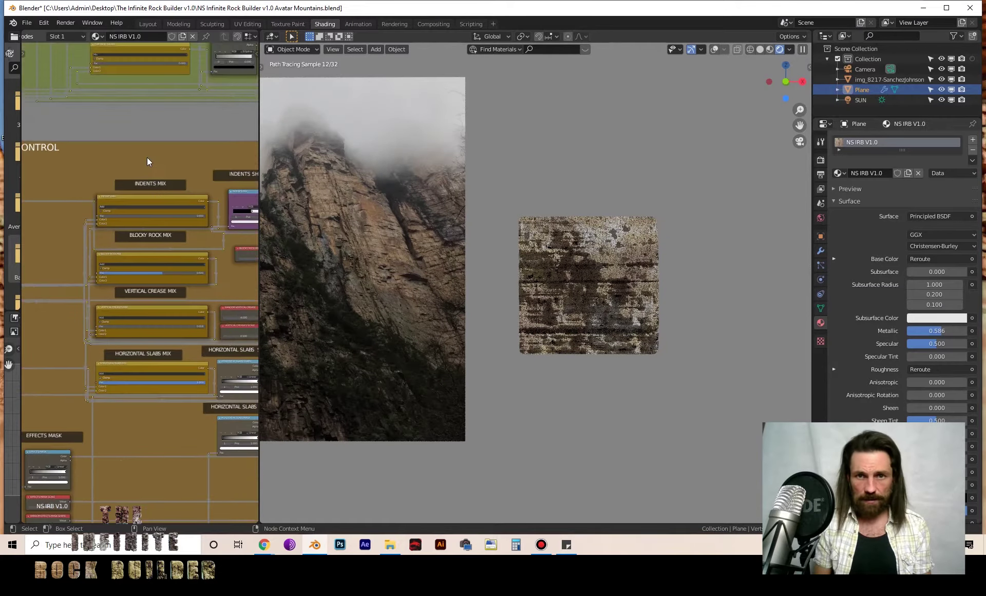
pyautogui.moveTo(149, 190); pyautogui.dragTo(186, 393, button='middle')
pyautogui.moveTo(141, 156); pyautogui.dragTo(116, 248, button='middle')
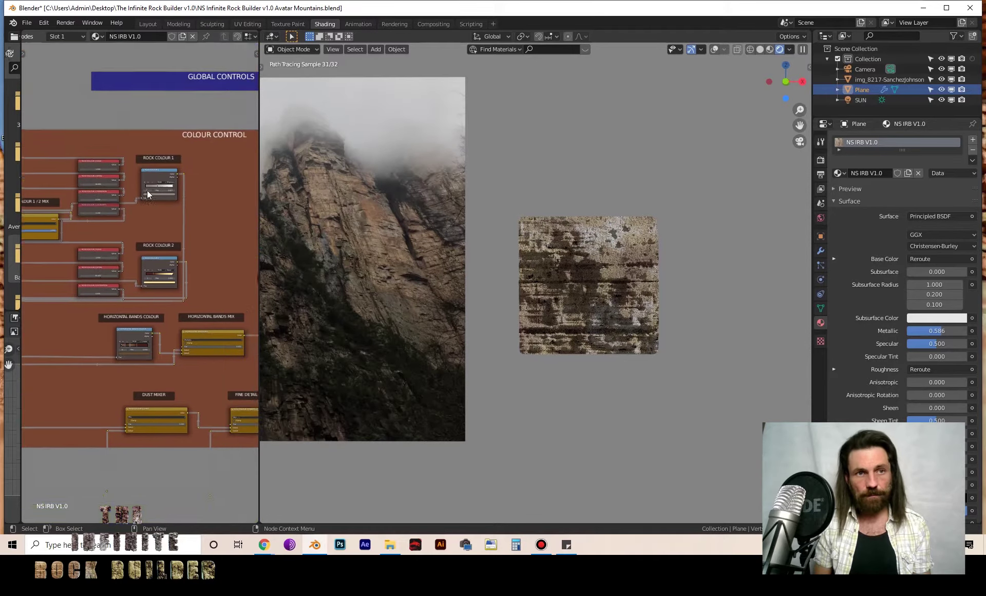
pyautogui.scroll(1, 156, 177)
pyautogui.scroll(5, 156, 177)
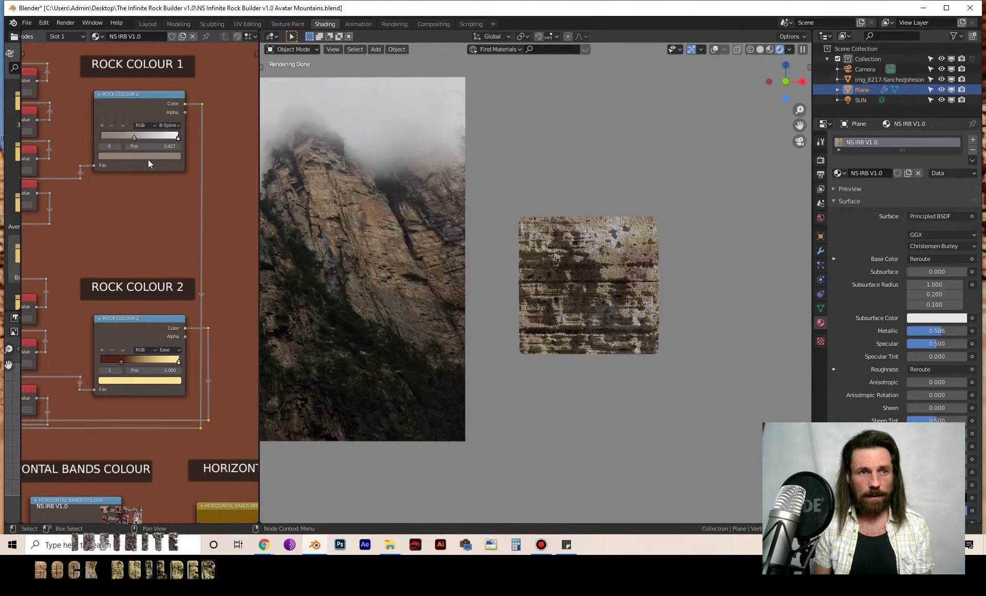
pyautogui.click(148, 157)
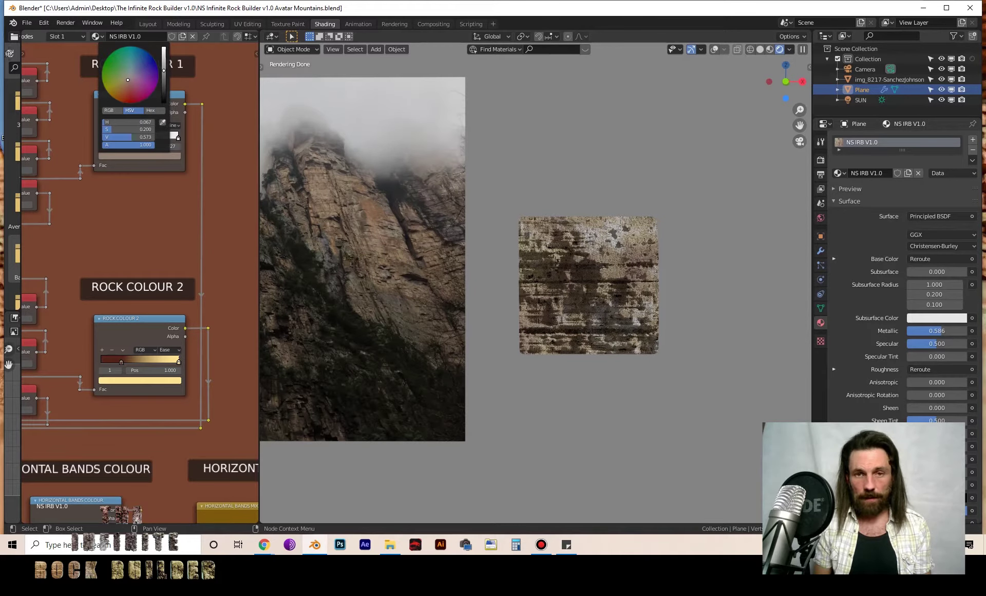
pyautogui.click(148, 61)
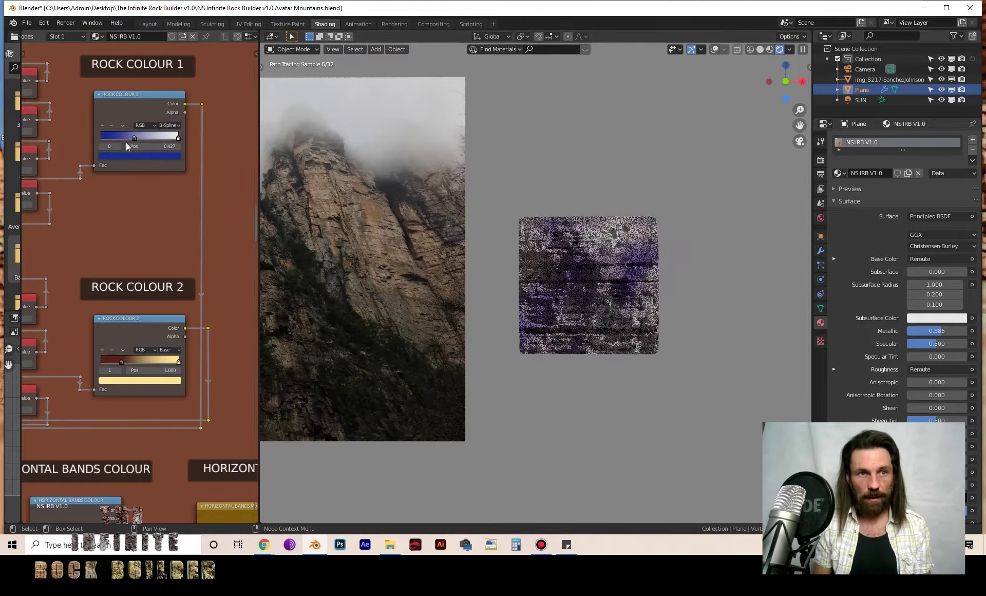
# Try a bright magenta on the last colour stop of the Rock Colour 1 ramp
pyautogui.click(178, 136)
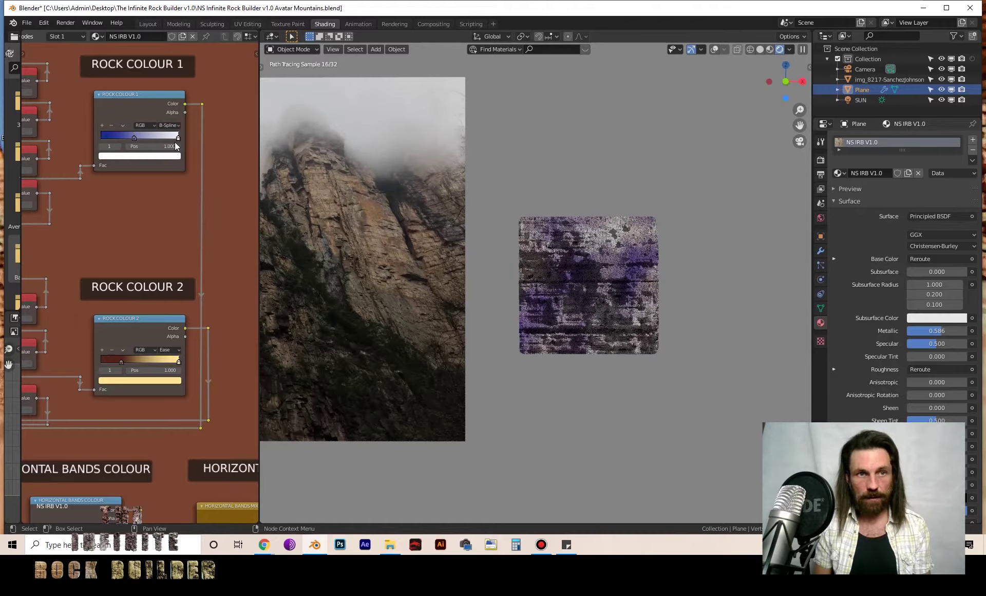
pyautogui.click(159, 153)
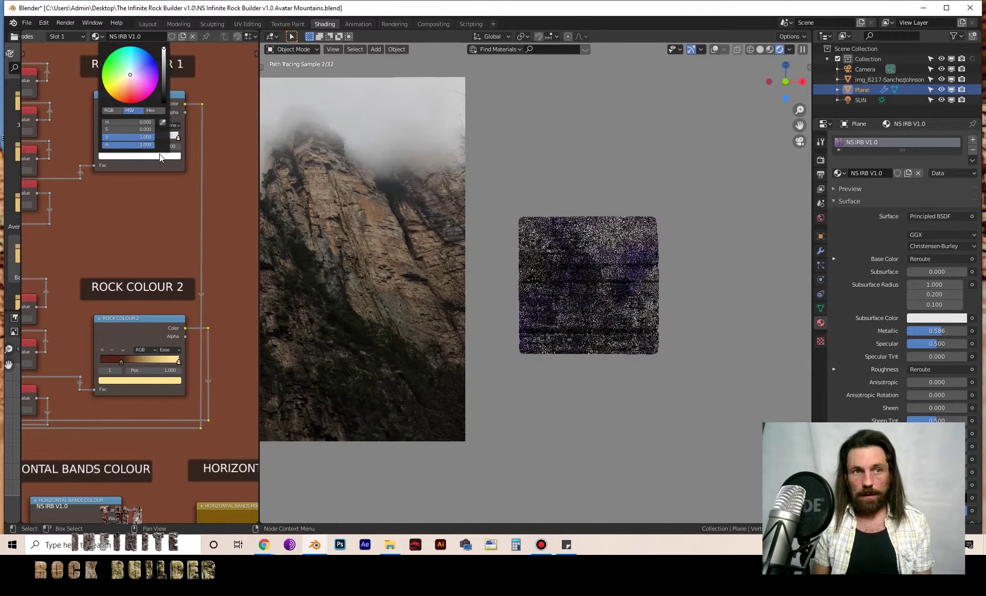
pyautogui.click(150, 83)
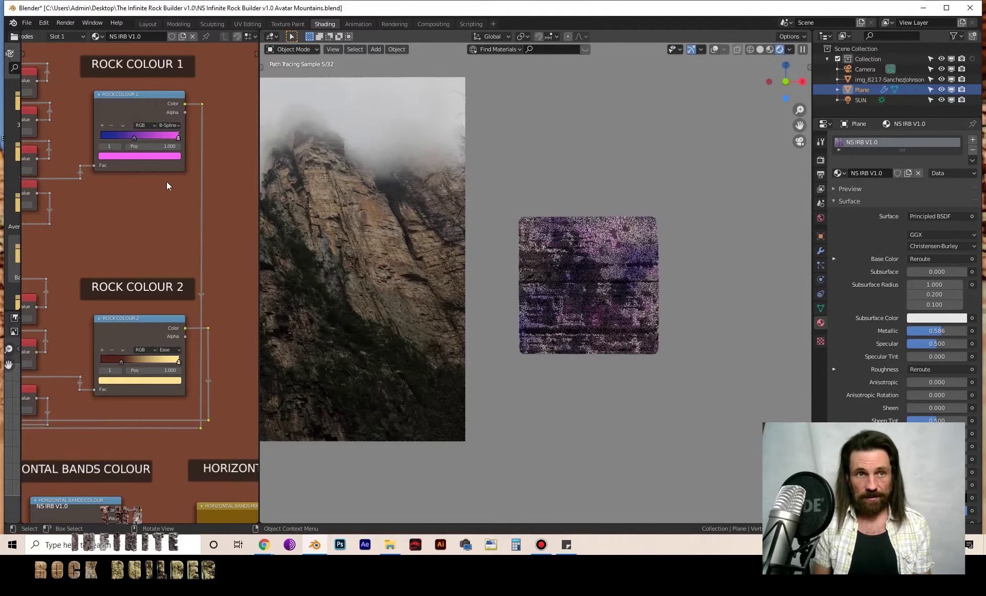
# Undo the blue and magenta changes to the Rock Colour 1 ramp
pyautogui.hotkey('ctrl', 'z')
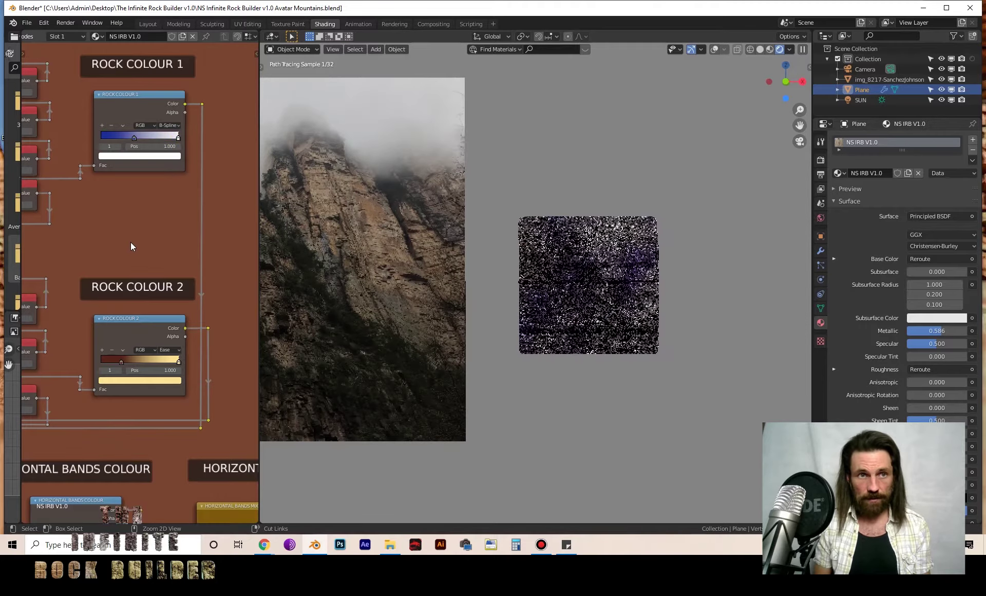
pyautogui.hotkey('ctrl', 'z')
pyautogui.hotkey('ctrl', 'z')
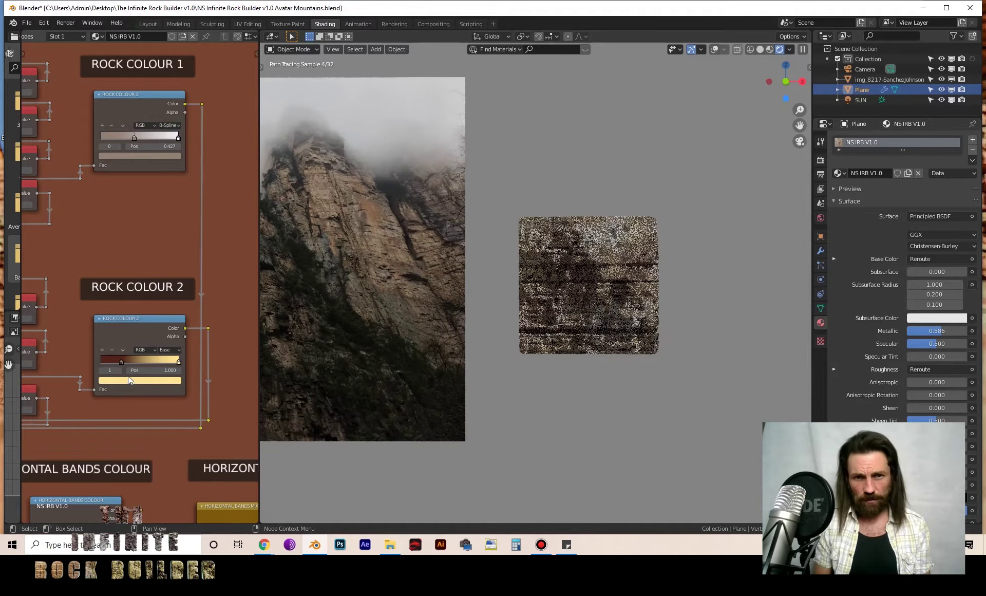
# Try the Mix blend mode on the Rock Colour 1 / 2 Mix node
pyautogui.moveTo(107, 256); pyautogui.dragTo(193, 240, button='middle')
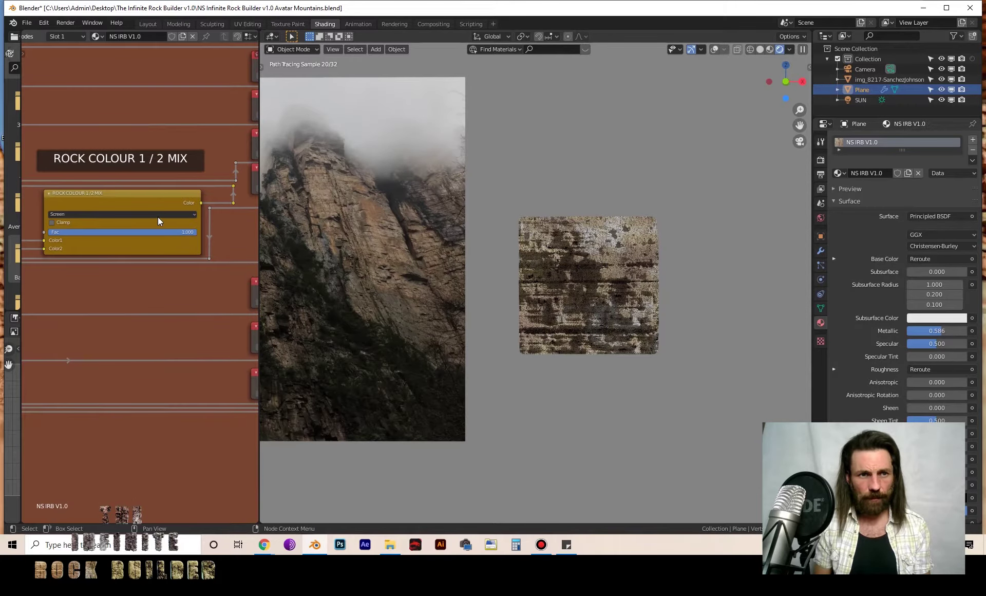
pyautogui.click(158, 221)
pyautogui.click(100, 223)
pyautogui.moveTo(236, 294); pyautogui.dragTo(53, 279, button='middle')
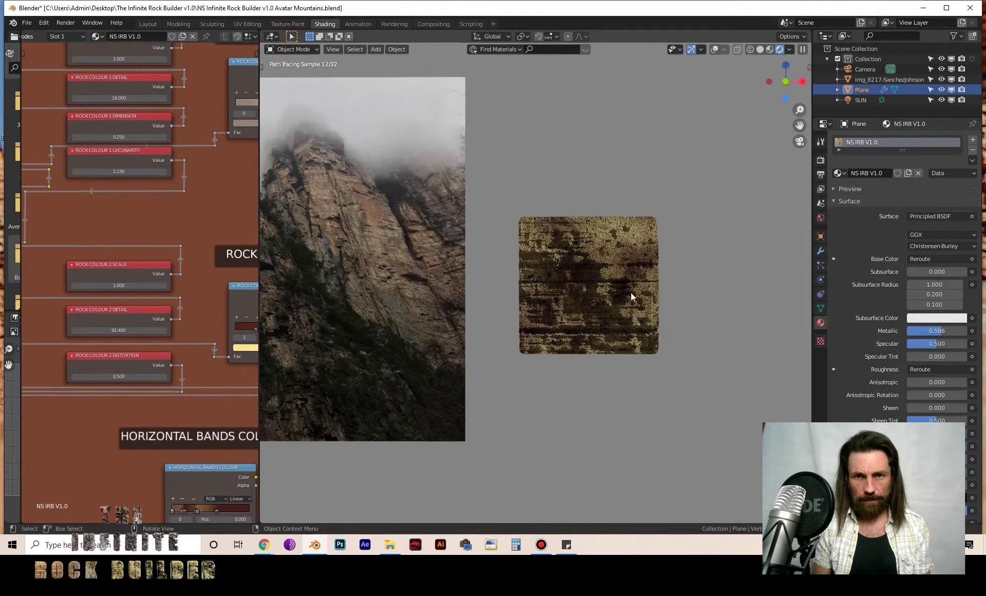
# Return the Rock Colour 1 / 2 Mix node to the Screen blend mode
pyautogui.moveTo(175, 304); pyautogui.dragTo(144, 258, button='middle')
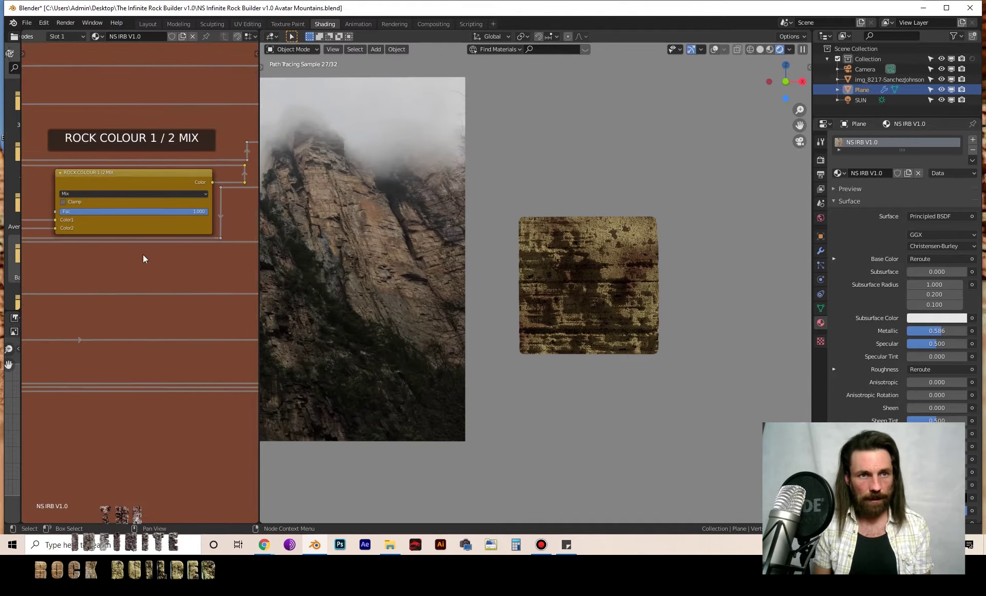
pyautogui.click(125, 195)
pyautogui.click(73, 251)
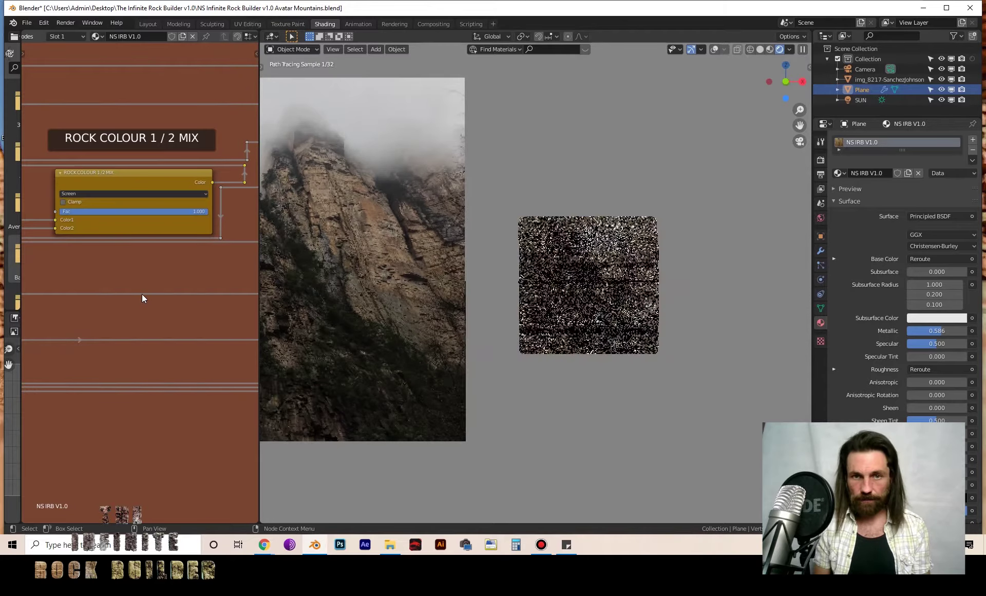
# Lower the factors of the Fine Detail Colour Mixer and the Dust Mixer in the Colour Control group
pyautogui.scroll(-5, 144, 298)
pyautogui.moveTo(237, 407); pyautogui.dragTo(123, 309, button='middle')
pyautogui.moveTo(231, 325); pyautogui.dragTo(143, 307, button='middle')
pyautogui.scroll(3, 143, 308)
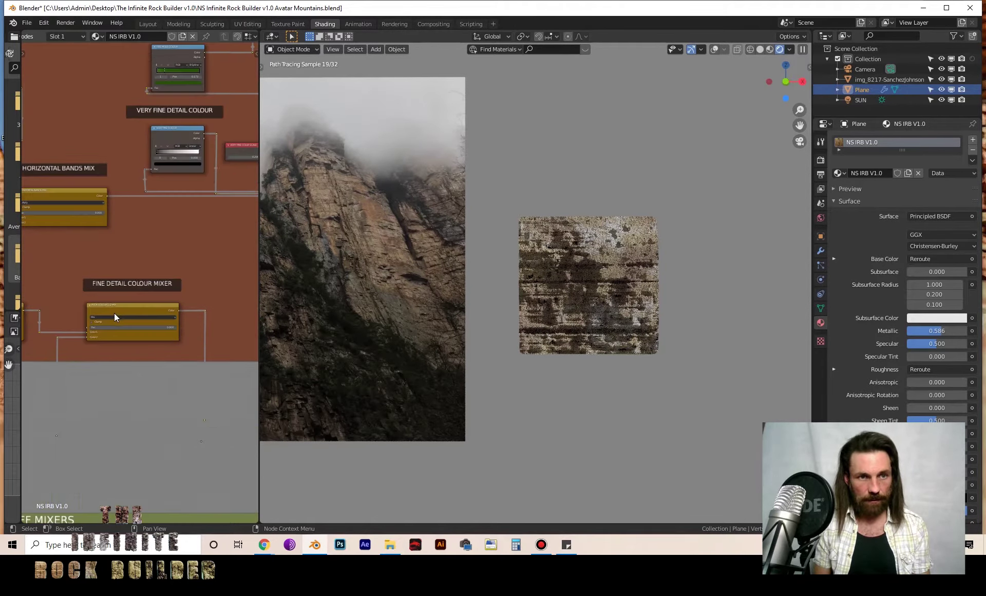
pyautogui.moveTo(99, 328)
pyautogui.mouseDown()
pyautogui.moveTo(174, 327)
pyautogui.moveTo(92, 327)
pyautogui.mouseUp()
pyautogui.moveTo(91, 319); pyautogui.dragTo(227, 314, button='middle')
pyautogui.moveTo(99, 329); pyautogui.dragTo(70, 321)
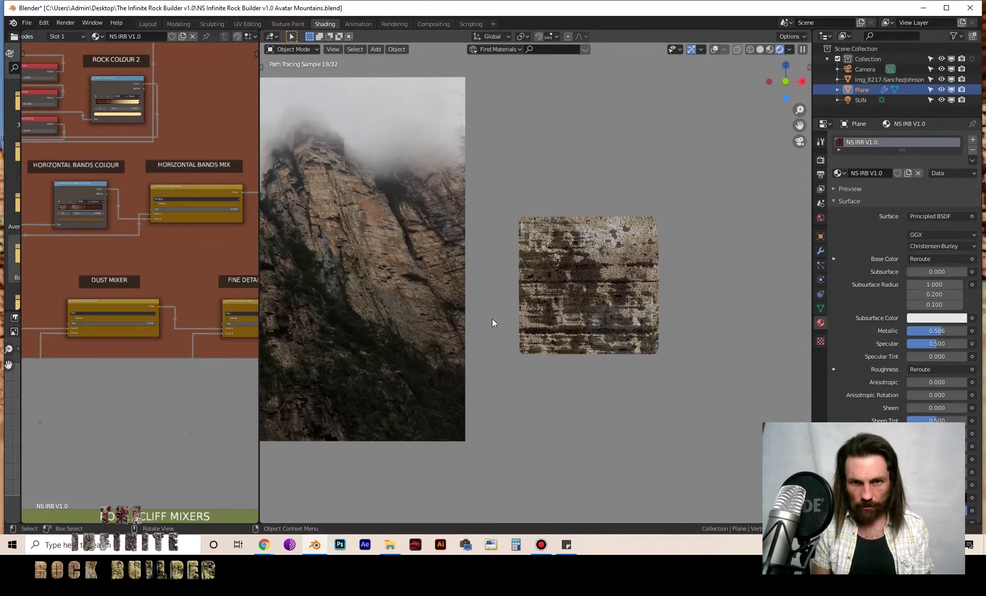
# Move the rock plane along the global X axis, farther away from the reference photo
pyautogui.scroll(-8, 150, 257)
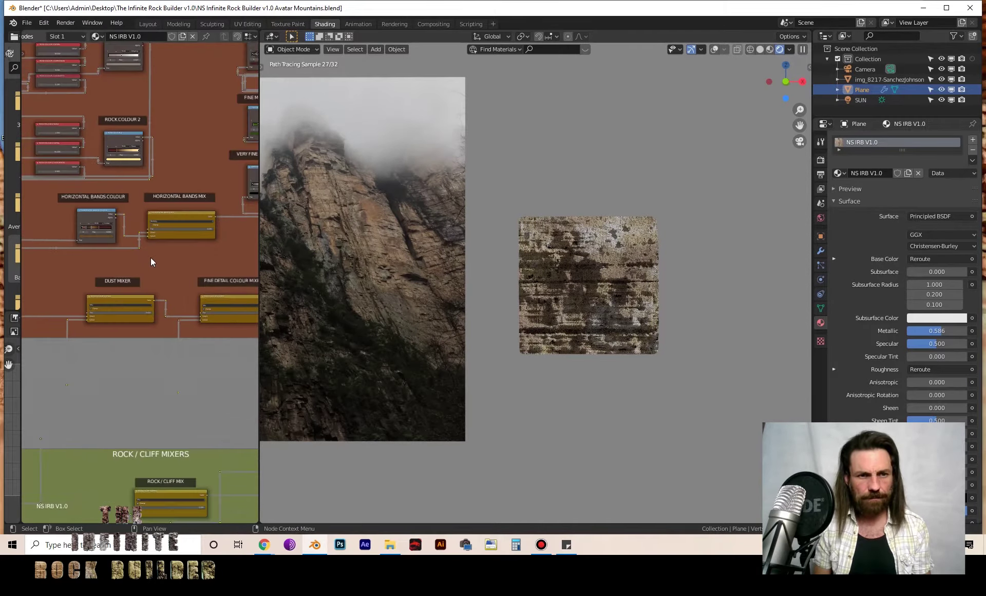
pyautogui.scroll(-1, 162, 297)
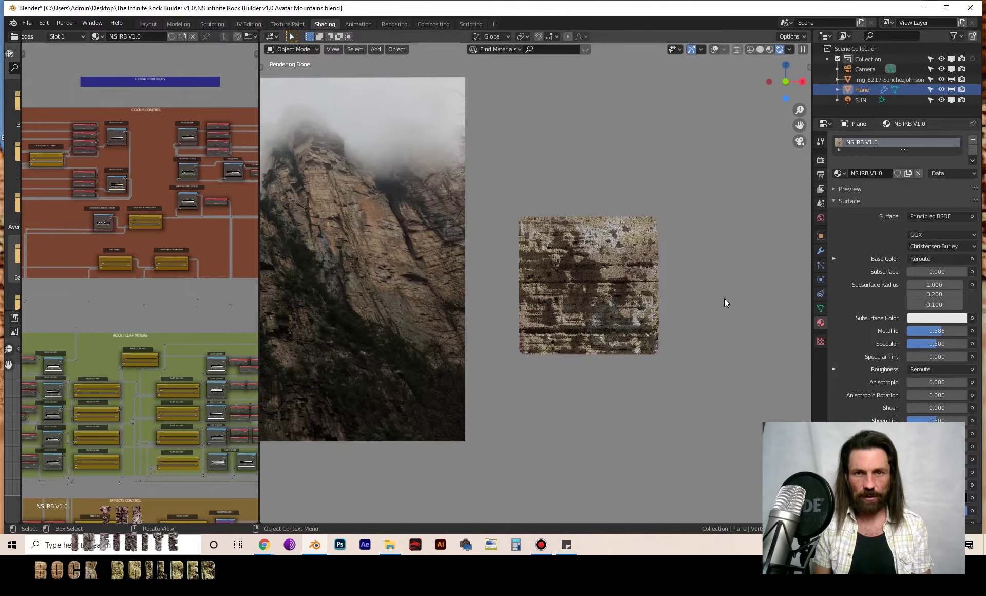
pyautogui.press('g')
pyautogui.press('x')
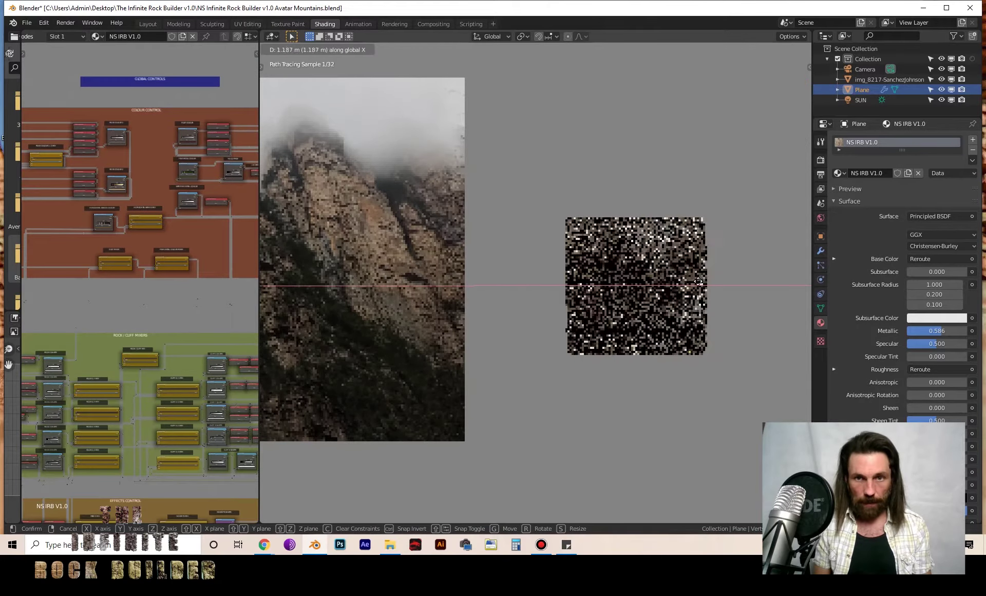
pyautogui.click(607, 269)
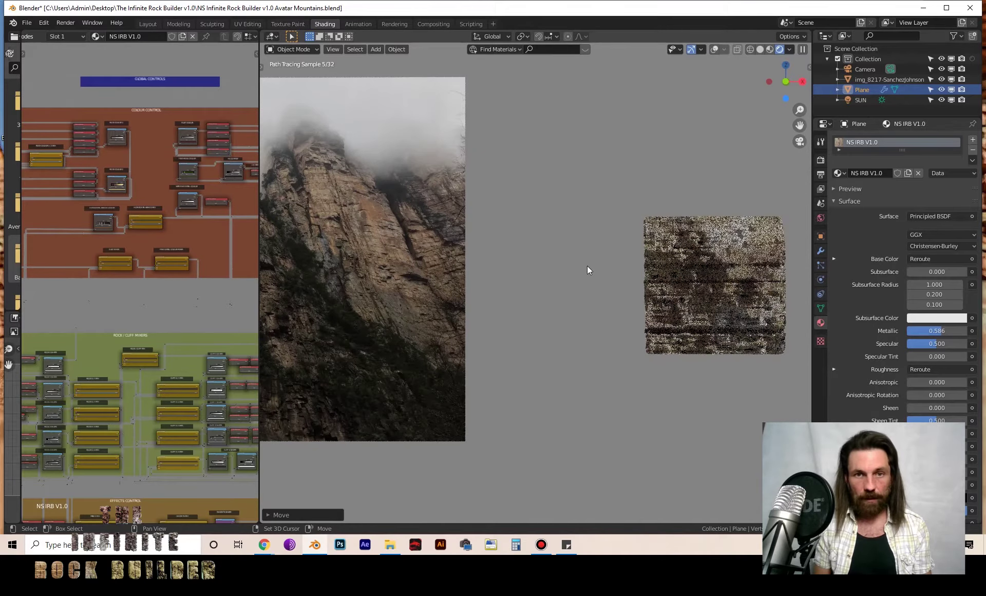
# Add a new plane to the scene and rotate it 90° about the X axis so it stands upright
pyautogui.hotkey('shift', 'a')
pyautogui.moveTo(586, 266)
pyautogui.click(619, 267)
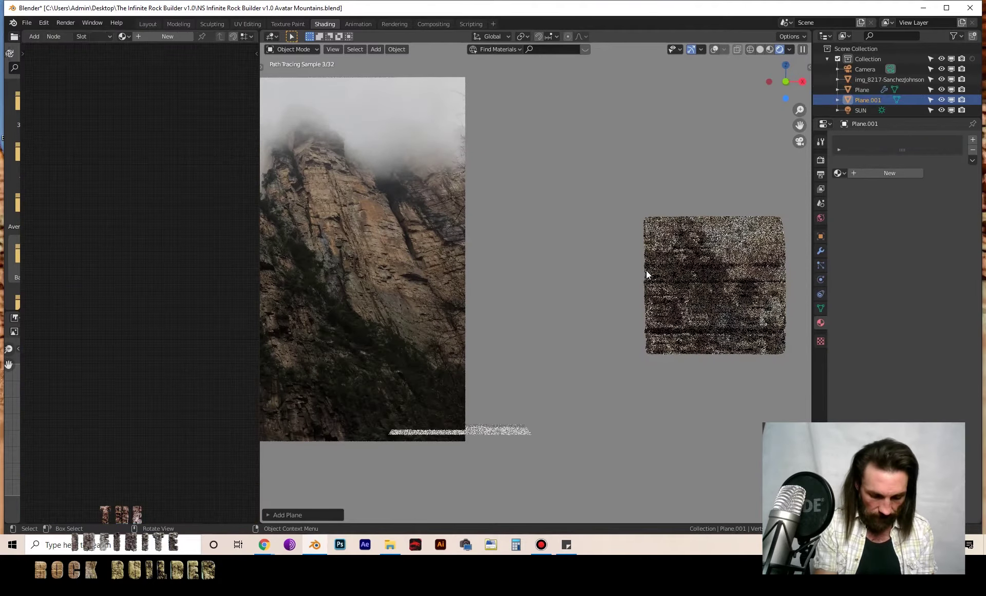
pyautogui.write('rx90')
pyautogui.press('Return')
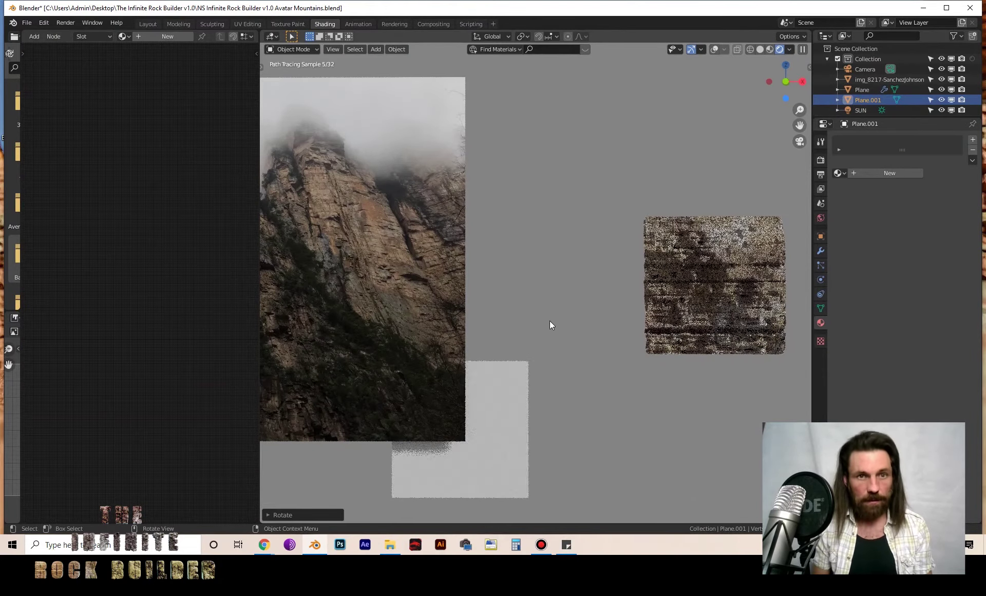
# Move the new plane between the reference photo and the rock plane, and stretch it along the global Z axis into a tall strip
pyautogui.press('g')
pyautogui.click(624, 210)
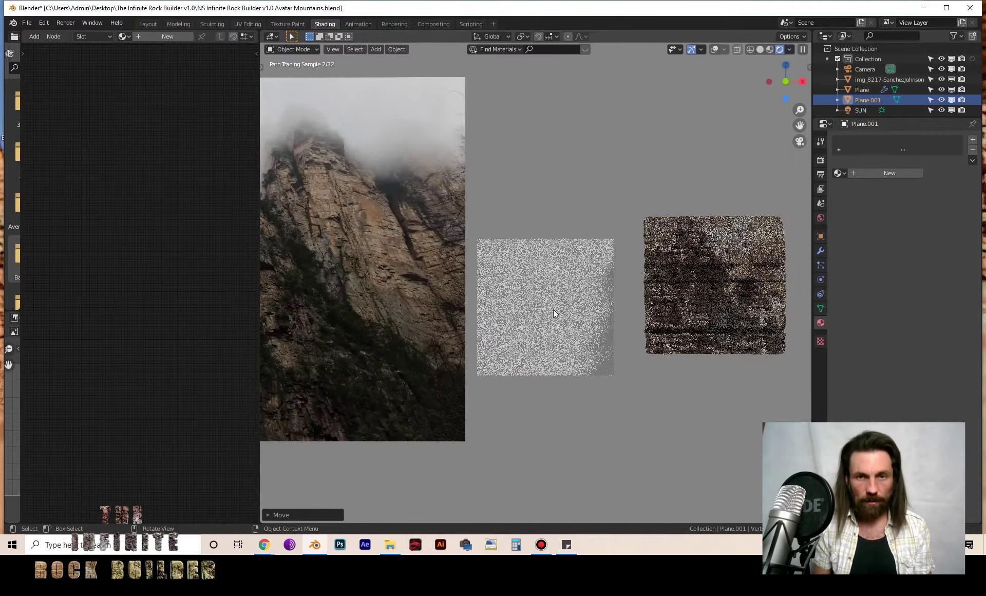
pyautogui.press('KP_0')
pyautogui.press('s')
pyautogui.press('z')
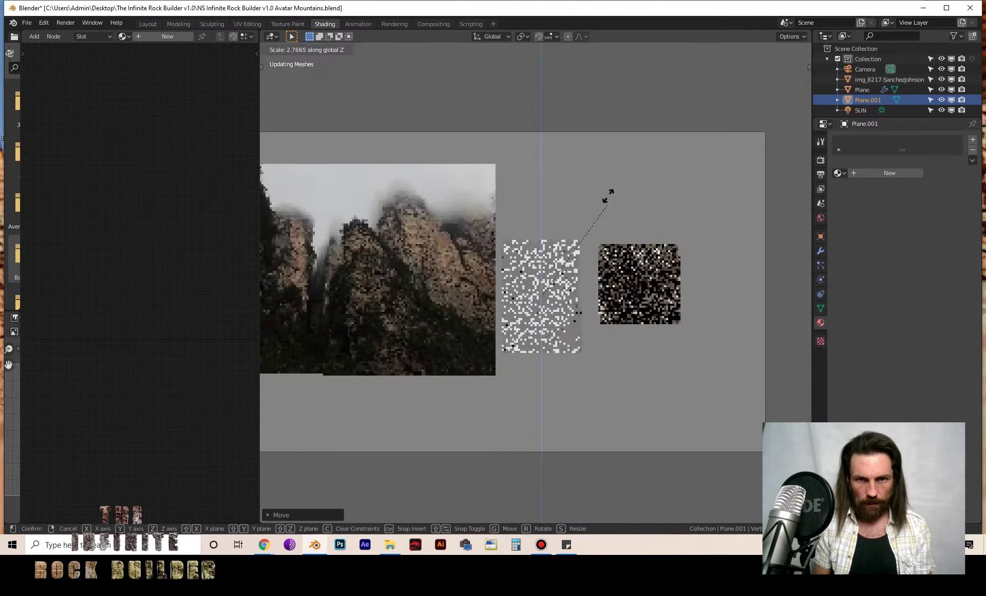
pyautogui.click(633, 79)
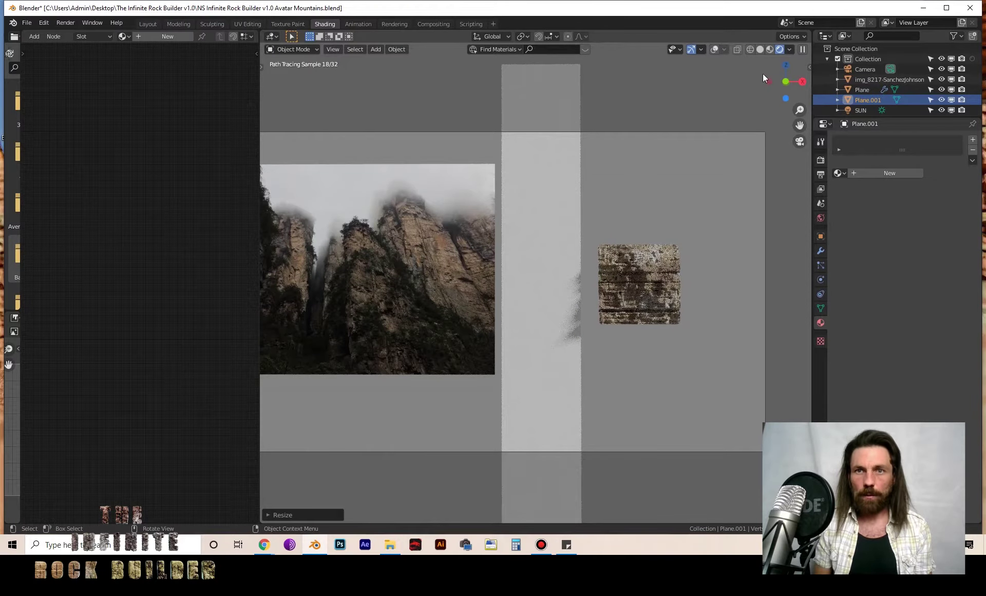
# In solid shading, divide the tall plane's mesh with one centred vertical loop cut and ten evenly spaced horizontal loop cuts
pyautogui.click(760, 49)
pyautogui.press('Tab')
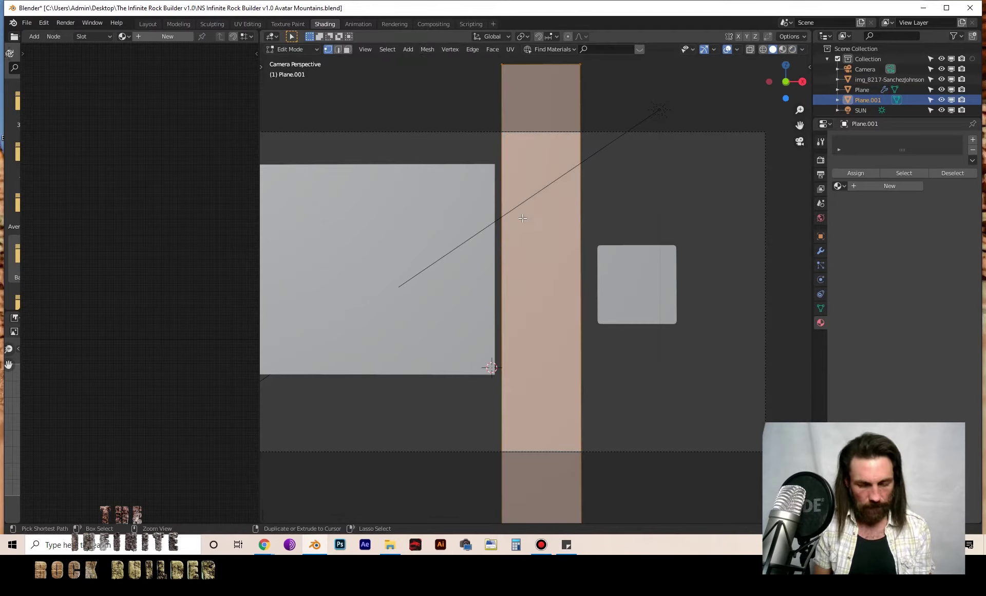
pyautogui.hotkey('ctrl', 'r')
pyautogui.click(545, 67)
pyautogui.hotkey('ctrl', 'r')
pyautogui.scroll(6, 548, 218)
pyautogui.scroll(3, 548, 218)
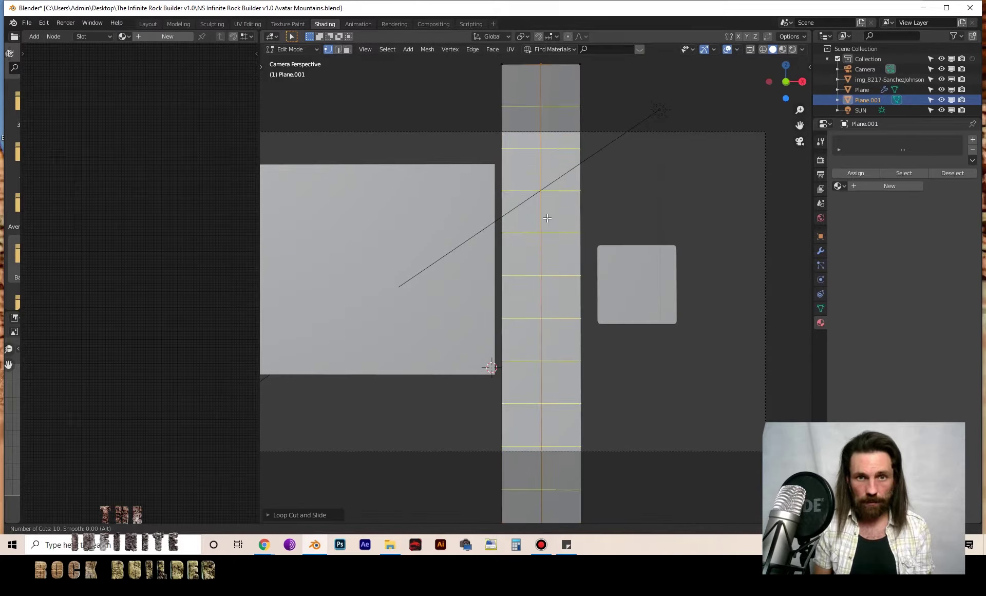
pyautogui.click(547, 218)
pyautogui.rightClick(548, 217)
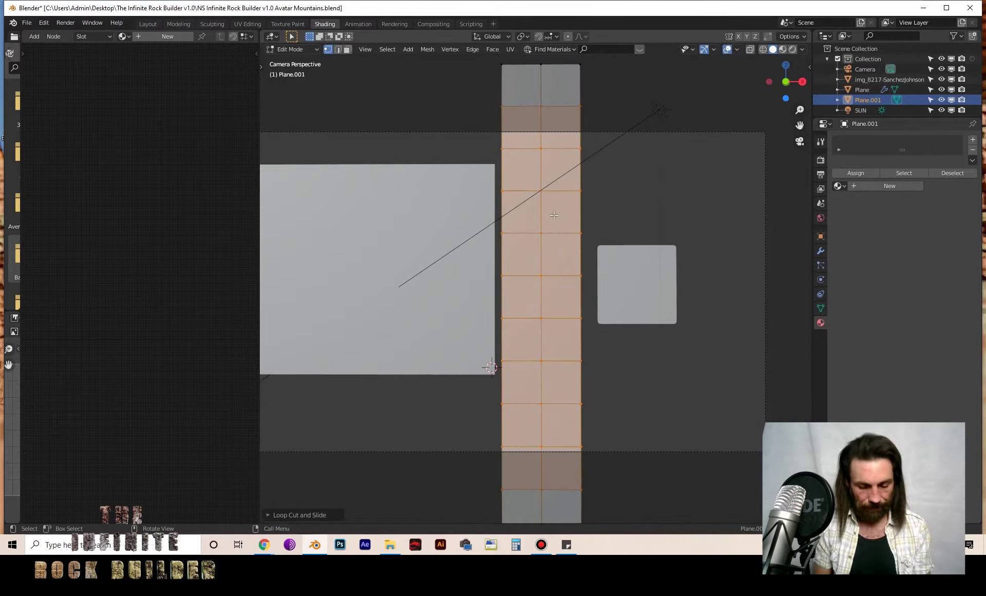
# Subdivide the tall plane's entire mesh three times and return to Object Mode
pyautogui.press('a')
pyautogui.rightClick(554, 215)
pyautogui.click(554, 214)
pyautogui.rightClick(565, 226)
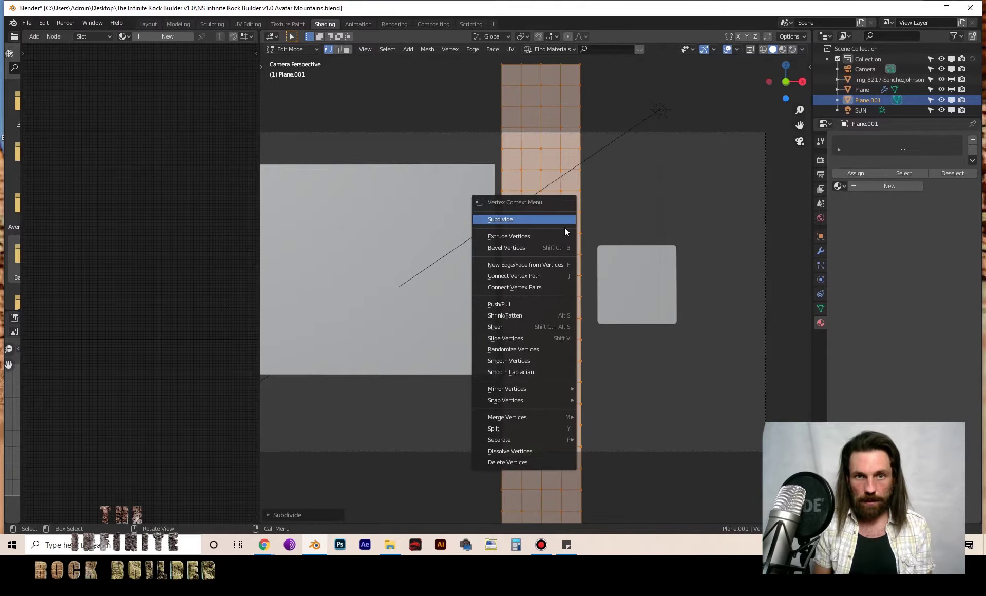
pyautogui.click(542, 219)
pyautogui.rightClick(541, 221)
pyautogui.click(542, 221)
pyautogui.press('Tab')
# Copy the modifiers and link the NS IRB V1.0 material from the small rock plane to the tall plane
pyautogui.keyDown('shift'); pyautogui.click(641, 264); pyautogui.keyUp('shift')
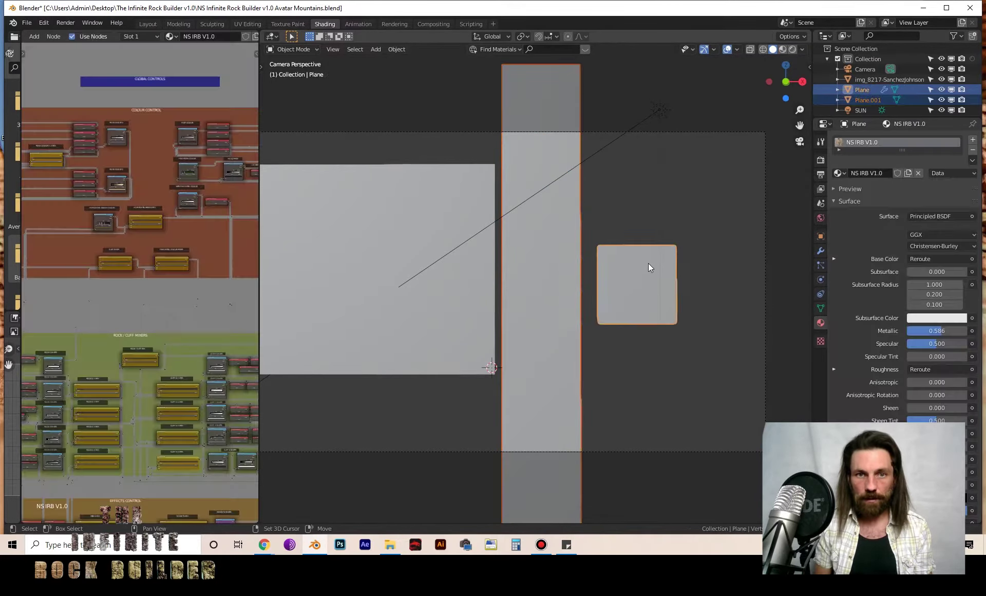
pyautogui.press('q')
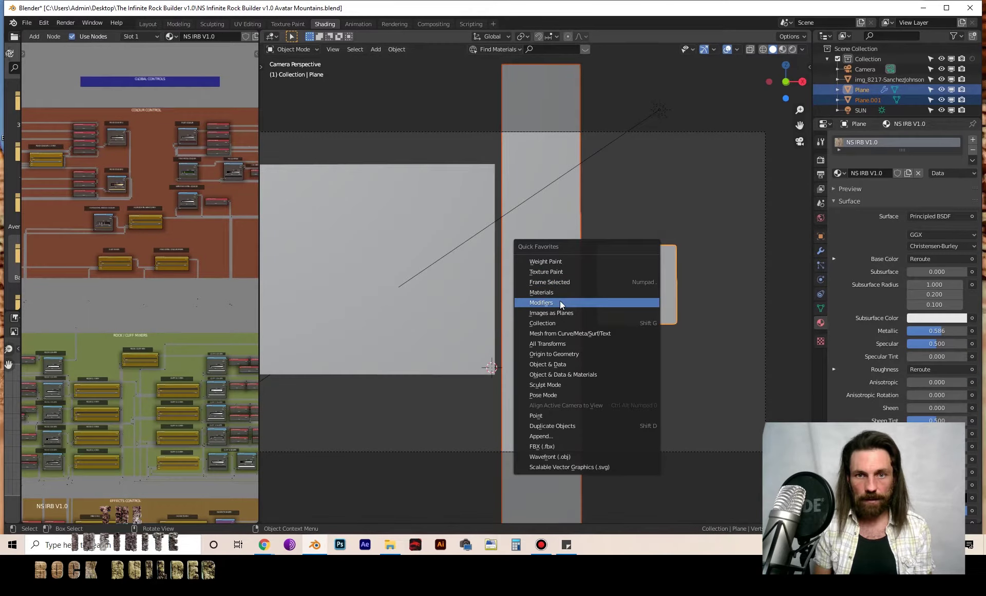
pyautogui.click(558, 300)
pyautogui.press('q')
pyautogui.click(563, 279)
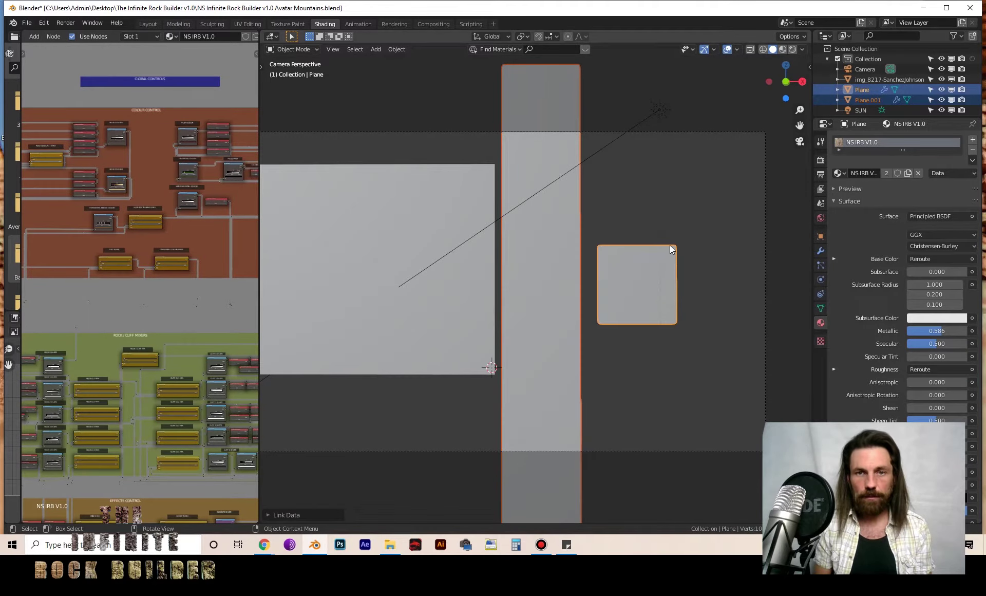
# Apply all transforms to the tall plane, check its mesh density, and display the scene in rendered shading
pyautogui.click(558, 229)
pyautogui.press('q')
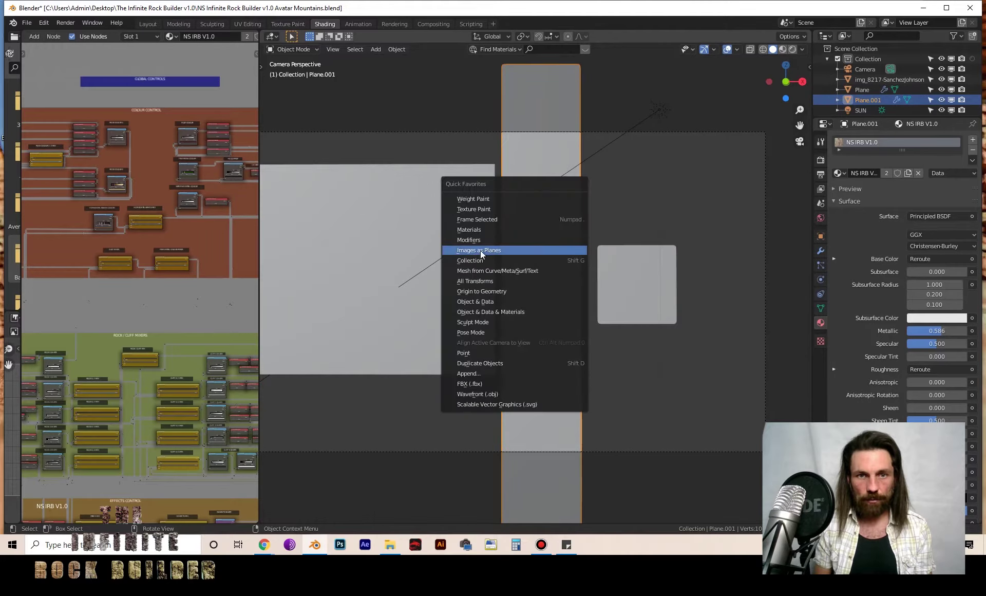
pyautogui.click(484, 280)
pyautogui.press('Tab')
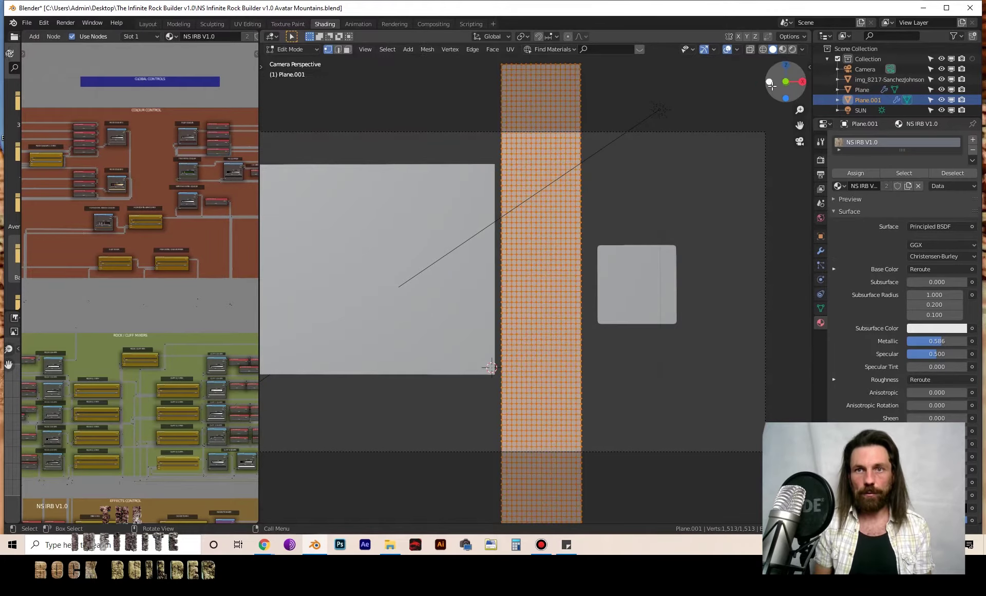
pyautogui.press('Tab')
pyautogui.click(779, 49)
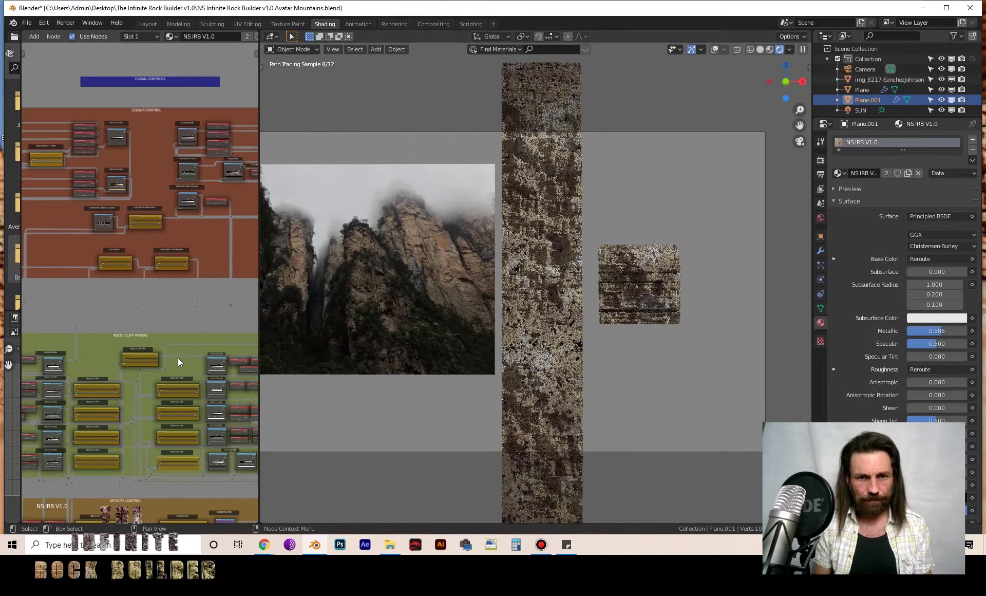
# Set the Displacement Amount value in the Displacement Control group to 0.8
pyautogui.scroll(-1, 171, 371)
pyautogui.moveTo(171, 371)
pyautogui.mouseDown(button='middle')
pyautogui.moveTo(199, 328)
pyautogui.moveTo(227, 208)
pyautogui.mouseUp(button='middle')
pyautogui.keyDown('shift'); pyautogui.scroll(-6, 182, 354); pyautogui.keyUp('shift')
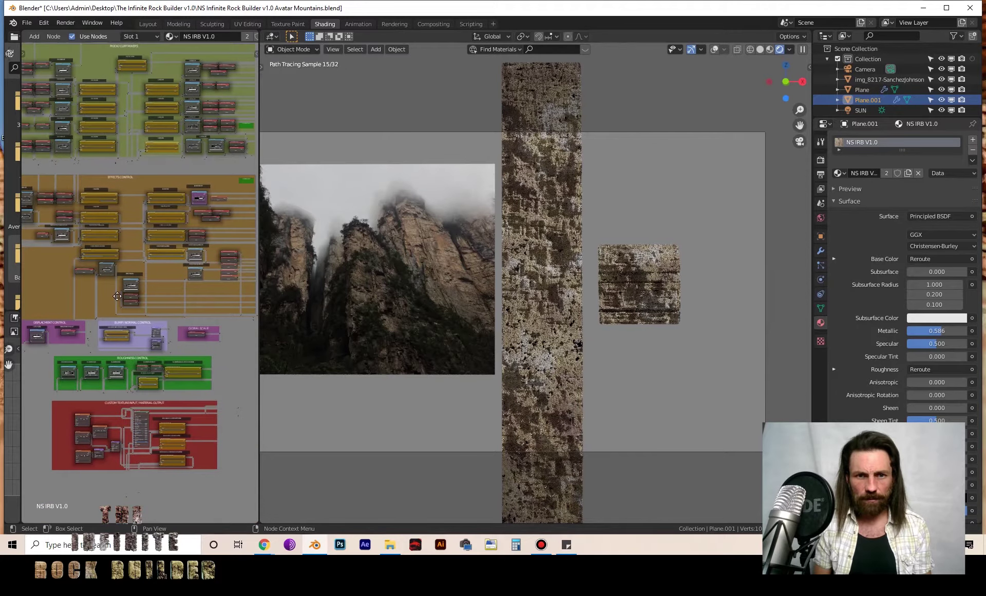
pyautogui.keyDown('ctrl'); pyautogui.scroll(-5, 151, 344); pyautogui.keyUp('ctrl')
pyautogui.scroll(4, 152, 341)
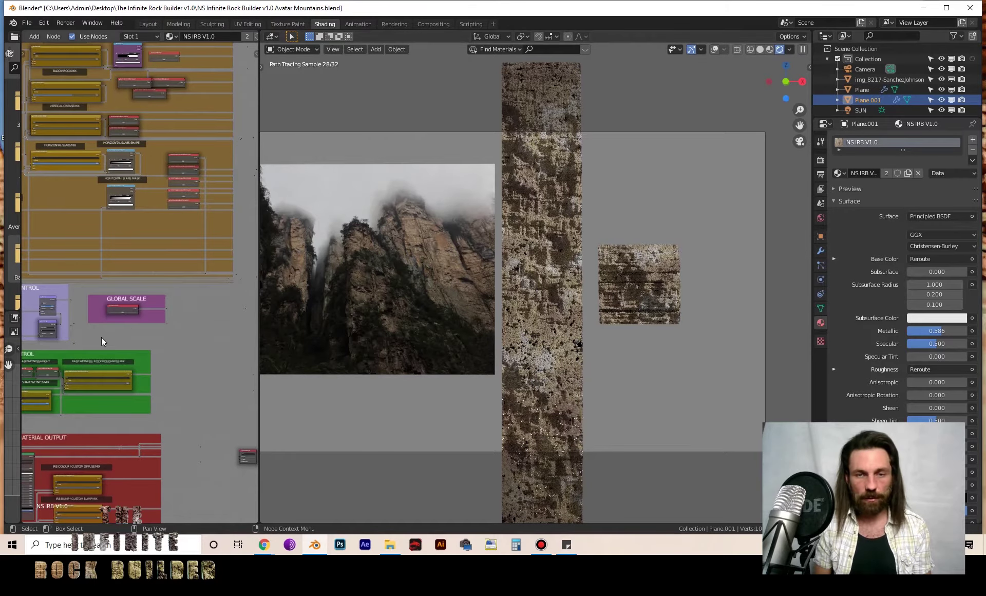
pyautogui.scroll(3, 136, 307)
pyautogui.scroll(6, 137, 306)
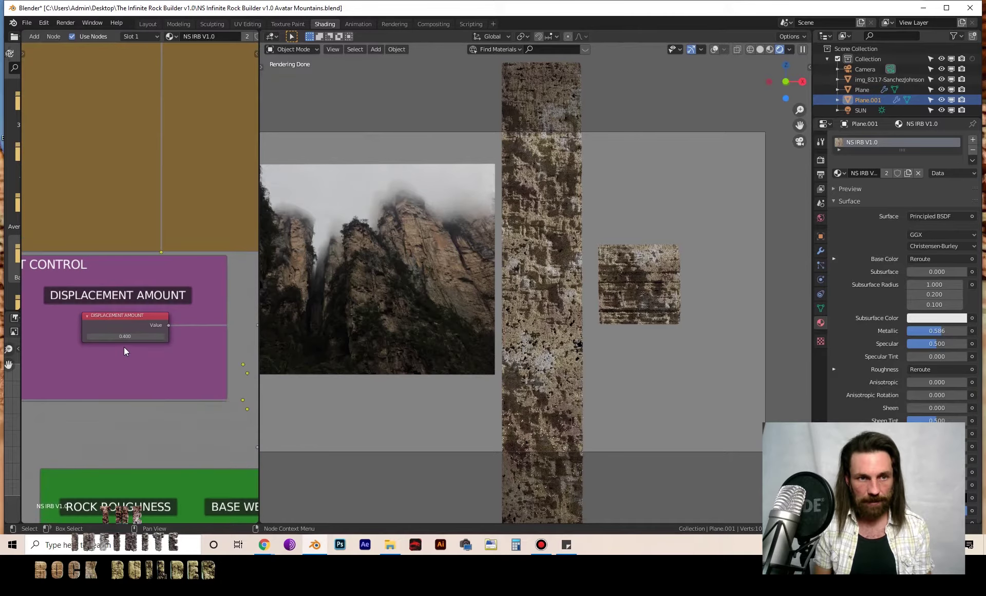
pyautogui.click(131, 337)
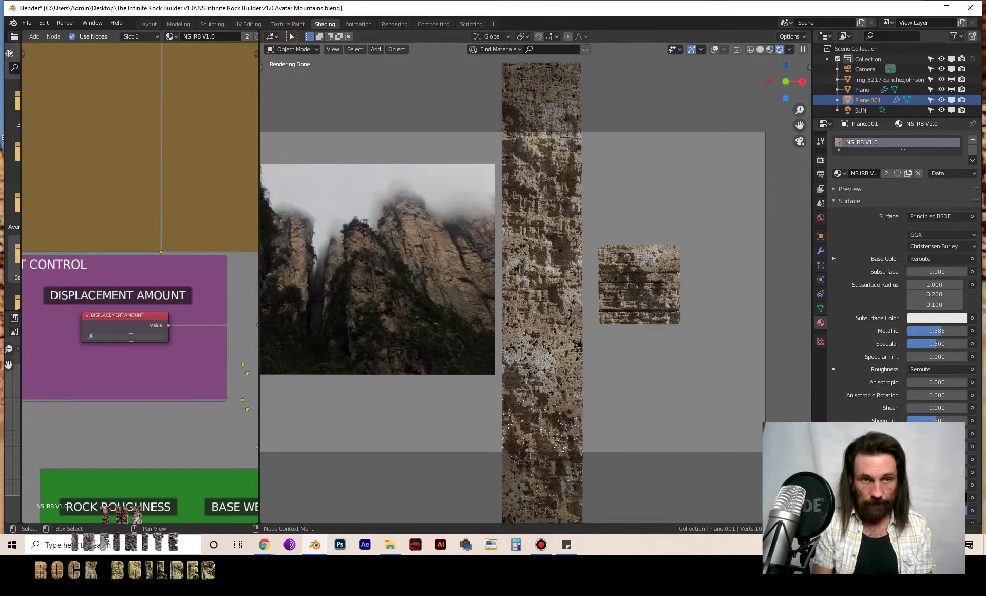
pyautogui.write('.8')
pyautogui.press('Return')
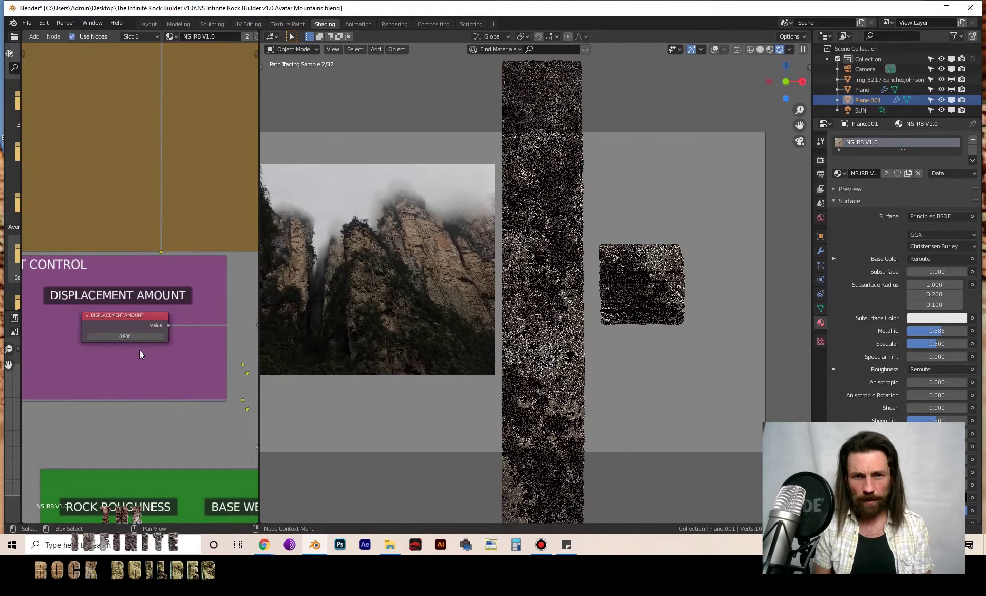
# Hide the small original rock plane and lower the Displacement Amount in the tall plane's material
pyautogui.click(656, 303)
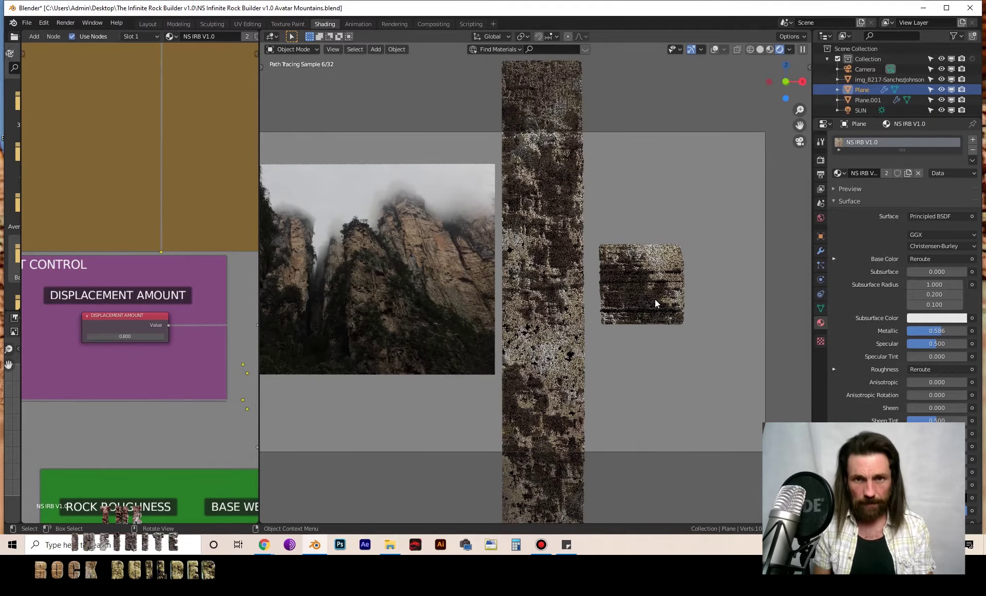
pyautogui.press('h')
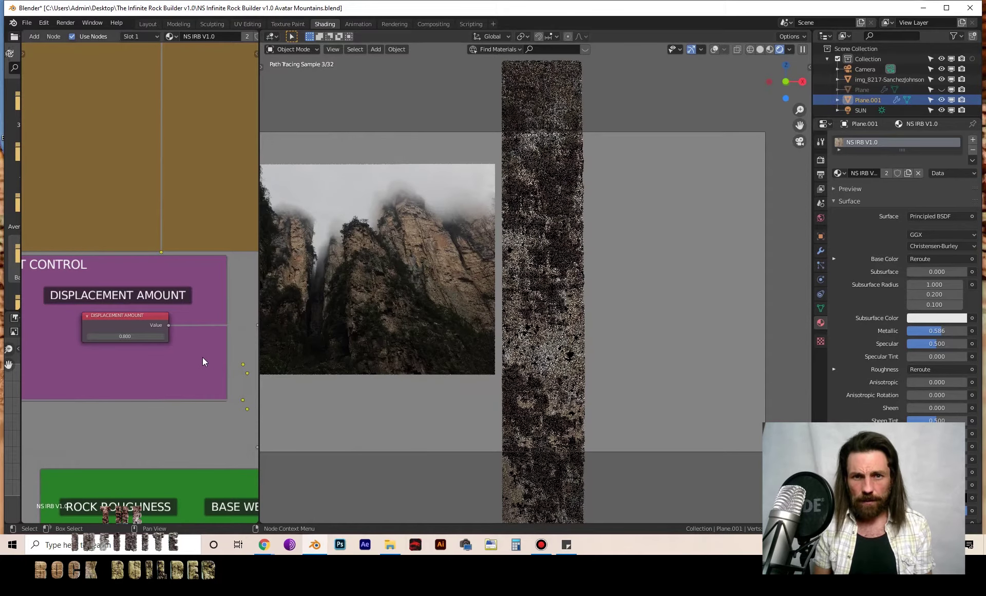
pyautogui.scroll(-2, 183, 356)
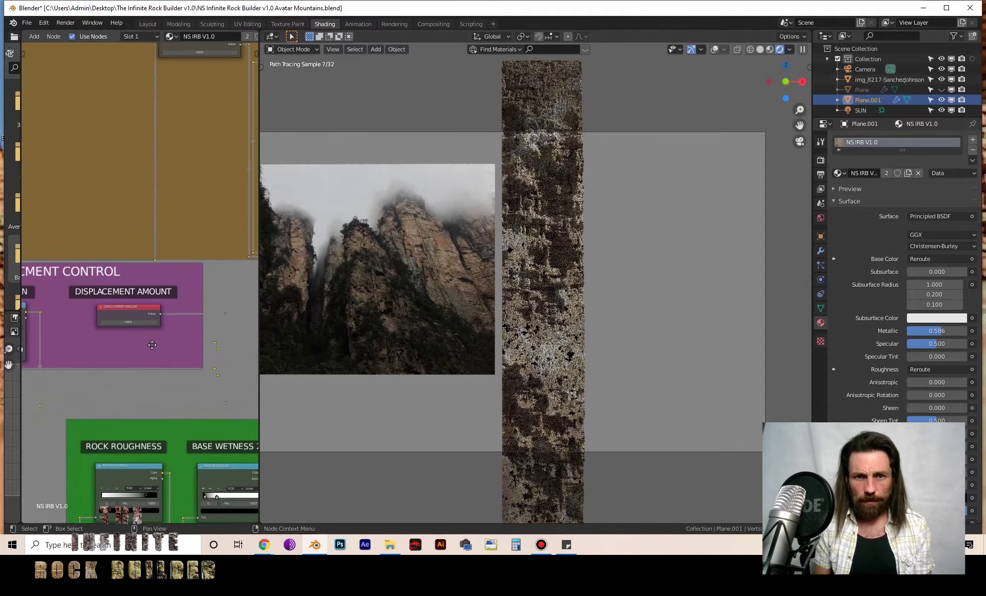
pyautogui.moveTo(183, 355); pyautogui.dragTo(151, 343, button='middle')
pyautogui.click(98, 310)
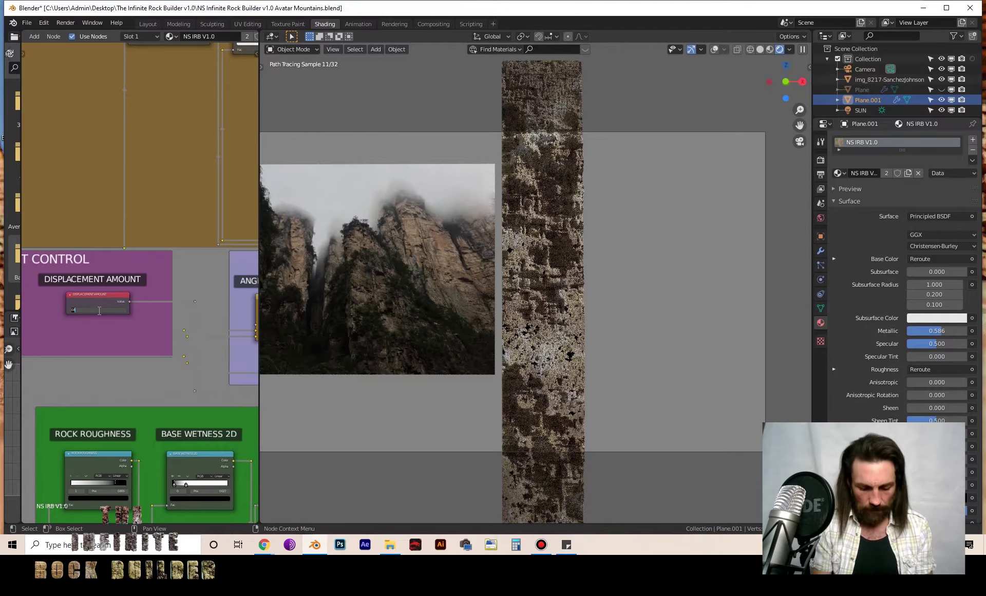
pyautogui.press('Return')
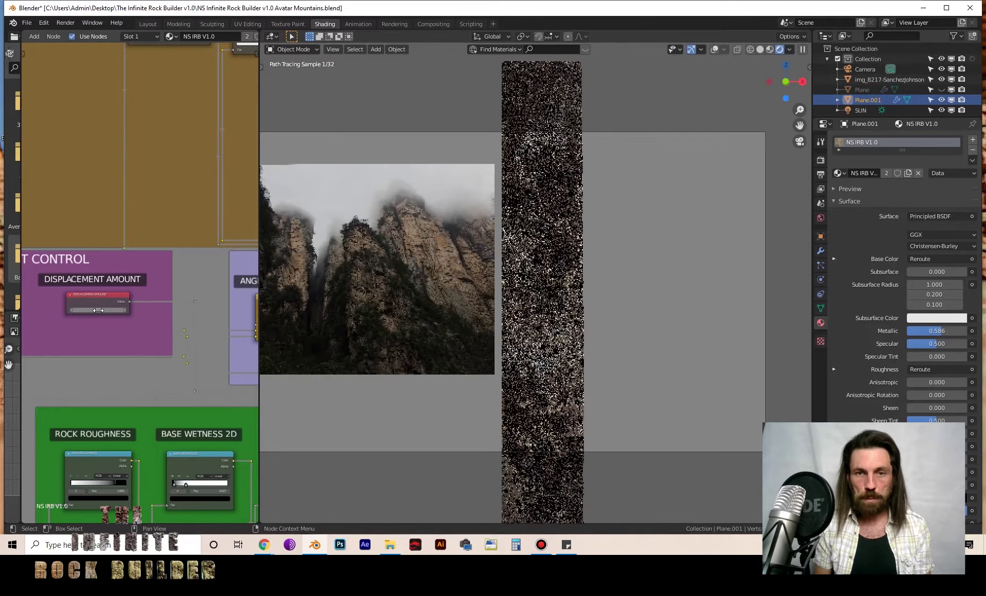
# Set the Vertical Crease Mix factor in the Effects Control group to 0.4
pyautogui.moveTo(168, 385); pyautogui.dragTo(136, 269, button='middle')
pyautogui.scroll(-4, 136, 269)
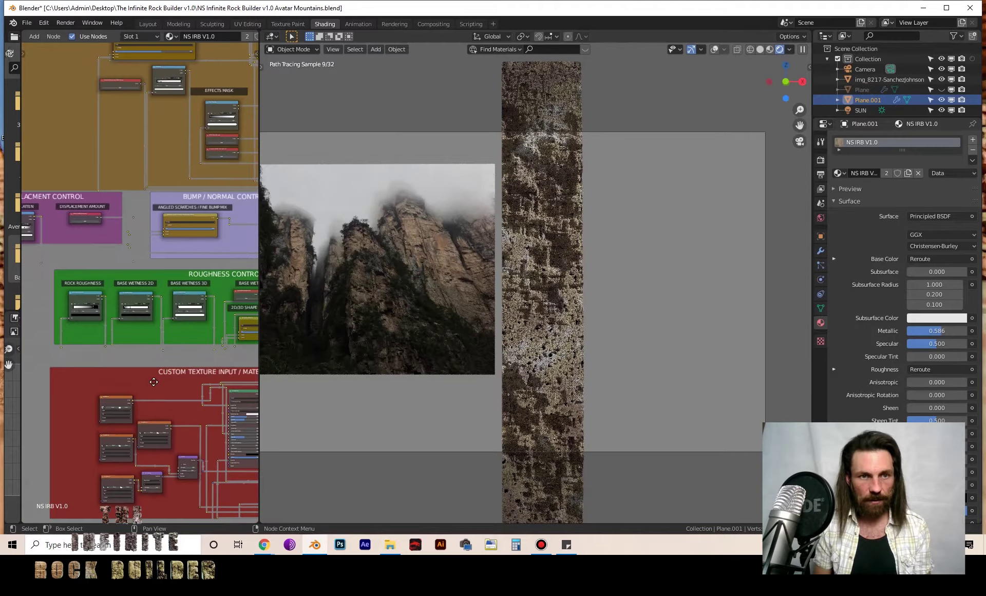
pyautogui.moveTo(83, 491); pyautogui.dragTo(62, 522, button='middle')
pyautogui.moveTo(199, 193); pyautogui.dragTo(141, 295, button='middle')
pyautogui.scroll(12, 141, 295)
pyautogui.click(107, 192)
pyautogui.write('.4')
pyautogui.press('Return')
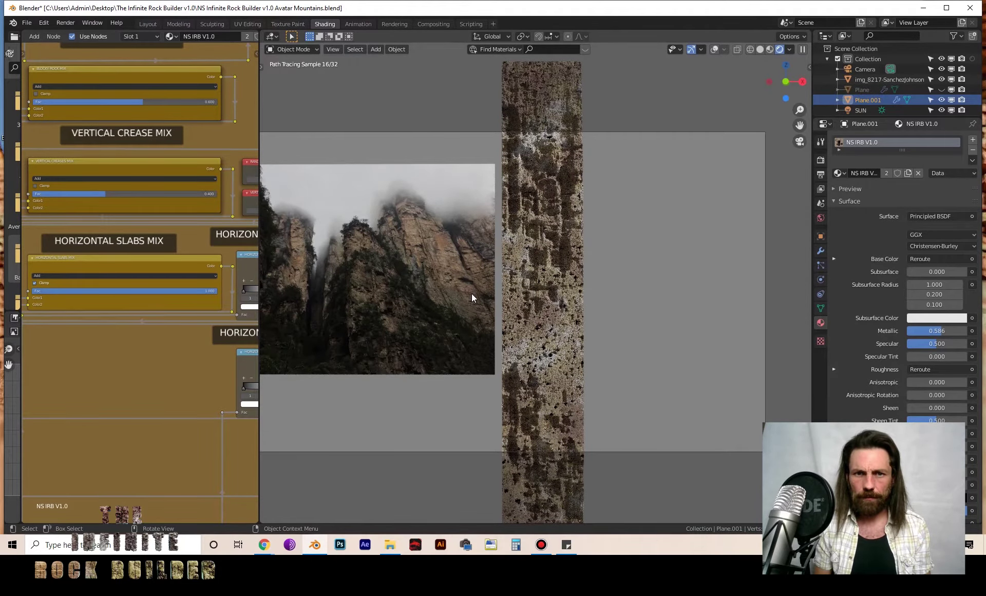
# Compare the tall rock strip with the reference photo and set the Blocky Rock Mix factor to 0.3
pyautogui.scroll(-2, 472, 294)
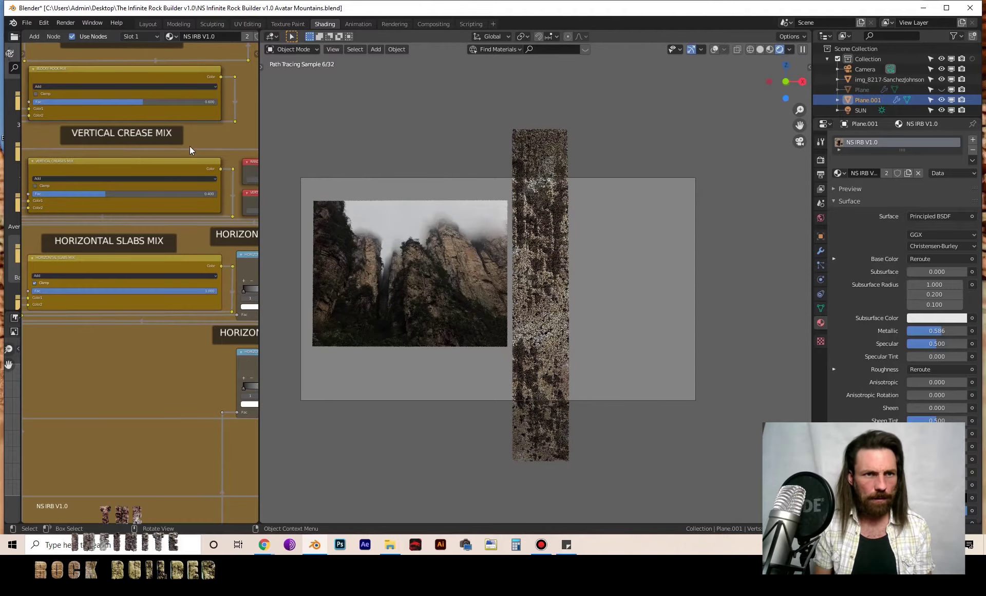
pyautogui.moveTo(163, 200); pyautogui.dragTo(142, 350, button='middle')
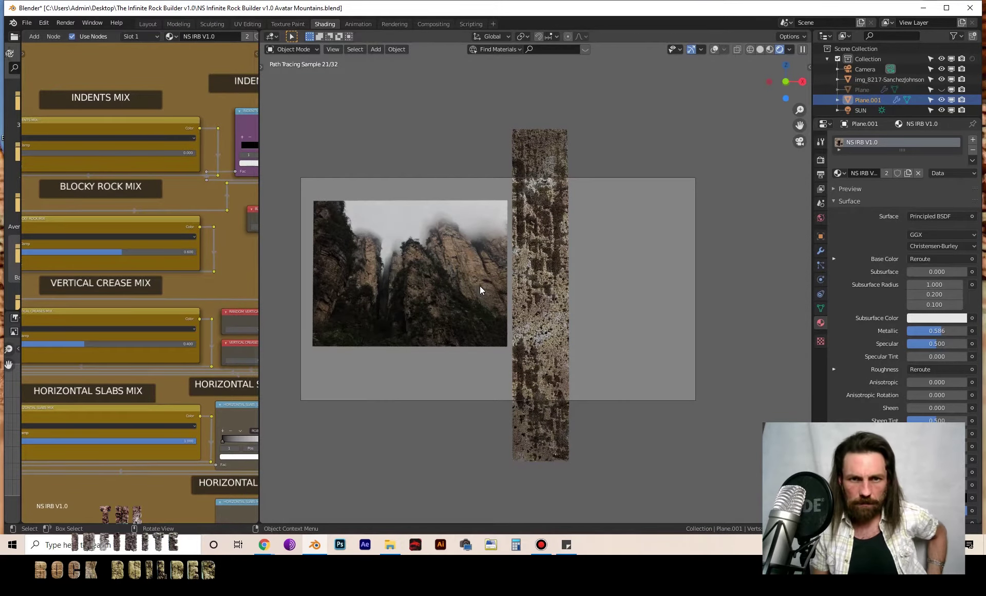
pyautogui.scroll(3, 496, 322)
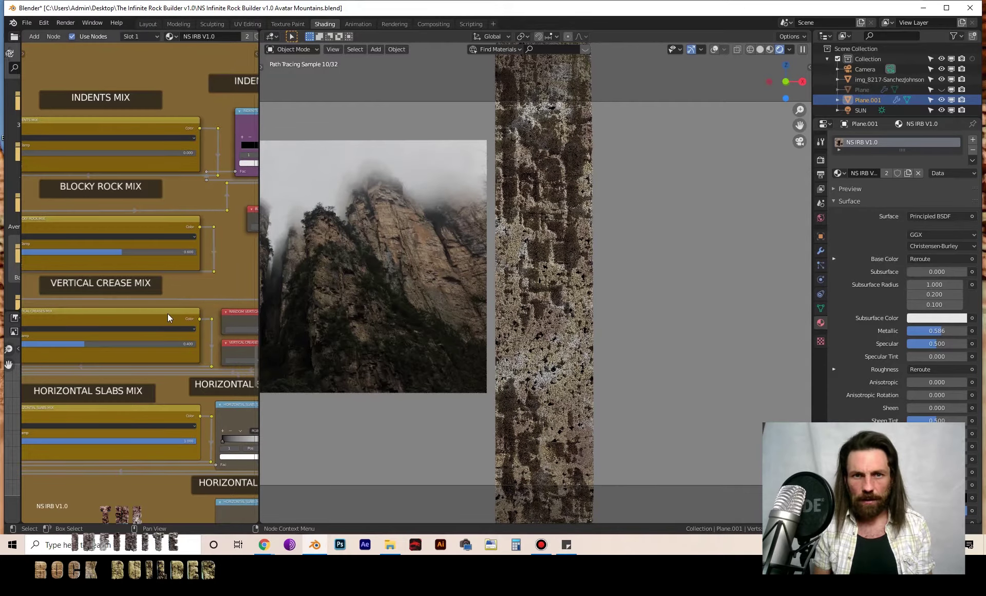
pyautogui.click(118, 254)
pyautogui.write('0.3')
pyautogui.press('Return')
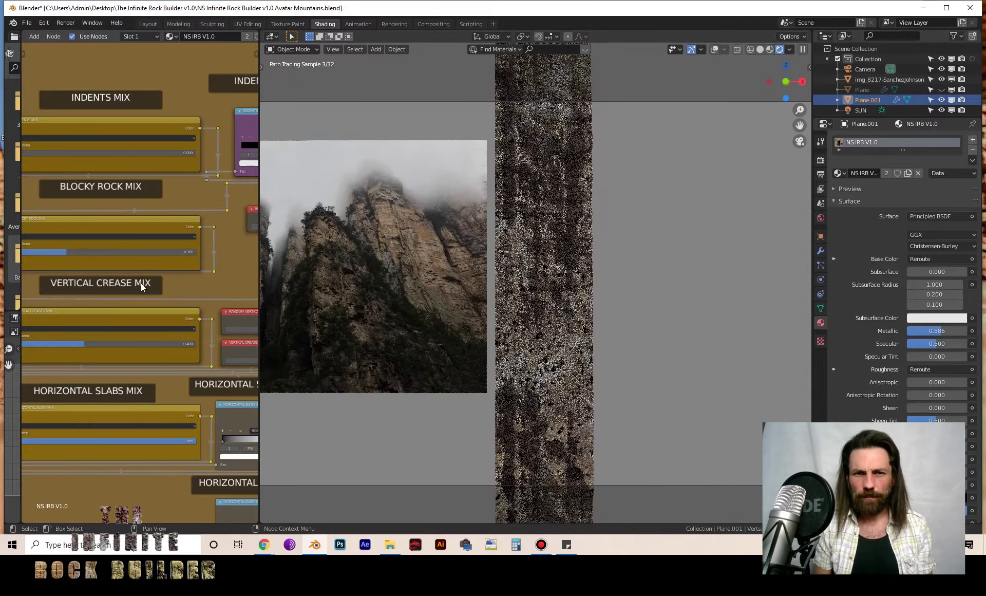
# Set the Vertical Crease Mix factor to 0.3
pyautogui.moveTo(149, 299); pyautogui.dragTo(182, 229, button='middle')
pyautogui.click(144, 262)
pyautogui.write('.3')
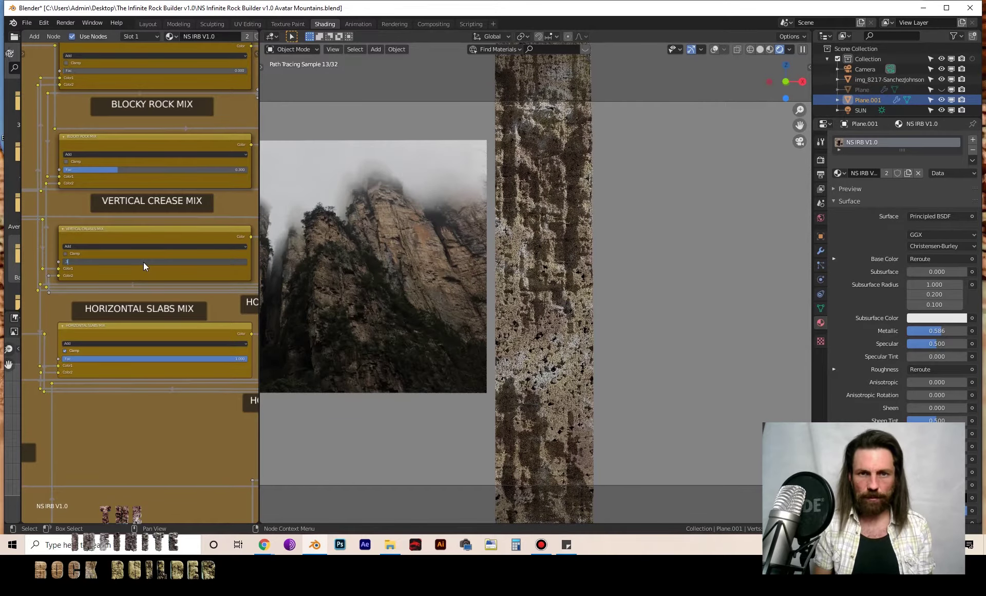
pyautogui.press('Return')
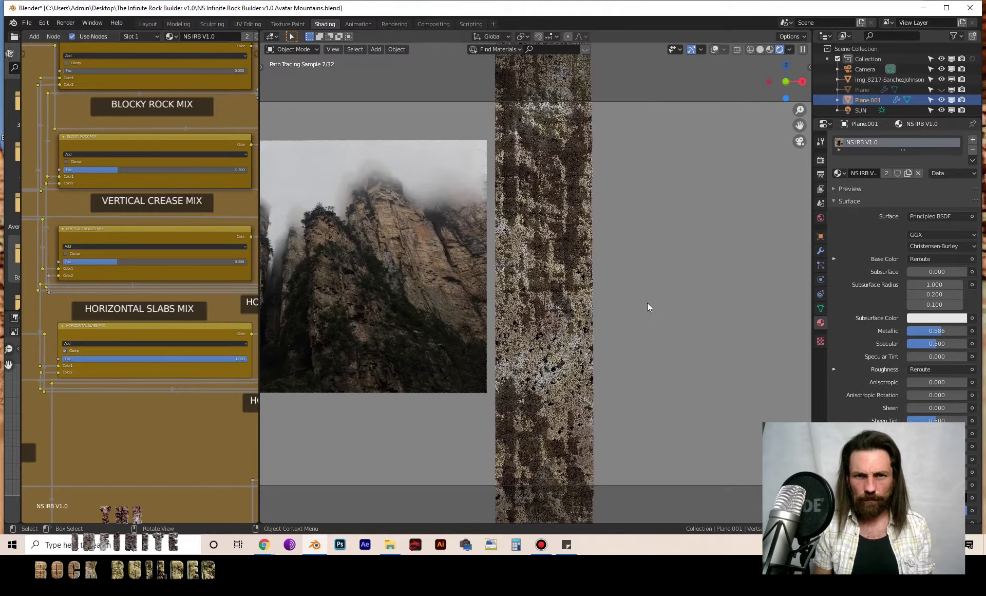
# Raise the Horizontal Bands Mix factor in the Effects Control group to its maximum and compare the strip with the reference photo
pyautogui.moveTo(647, 303); pyautogui.dragTo(647, 302, button='middle')
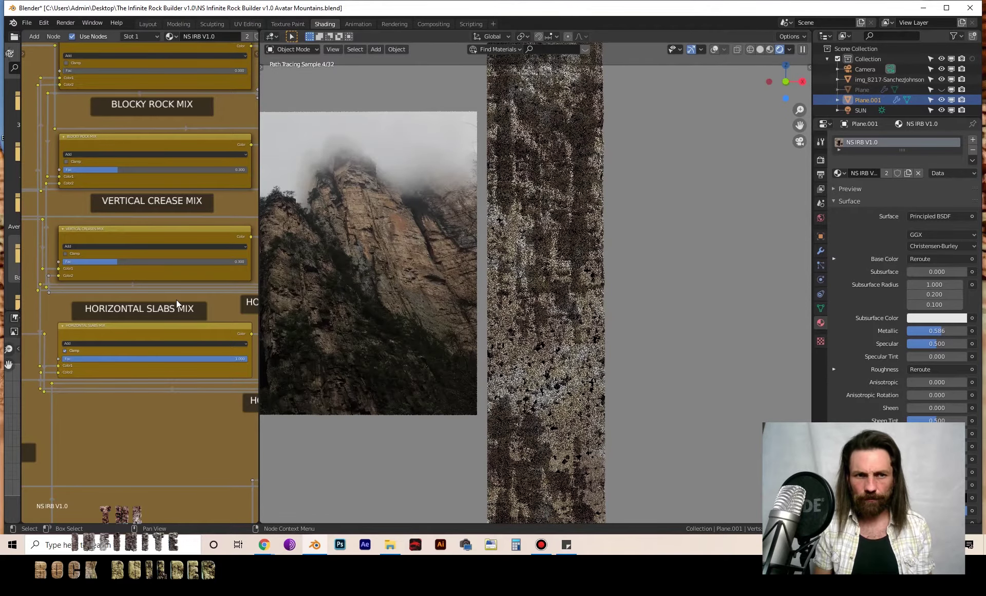
pyautogui.scroll(-2, 168, 351)
pyautogui.scroll(-1, 147, 358)
pyautogui.moveTo(143, 357); pyautogui.dragTo(28, 353, button='middle')
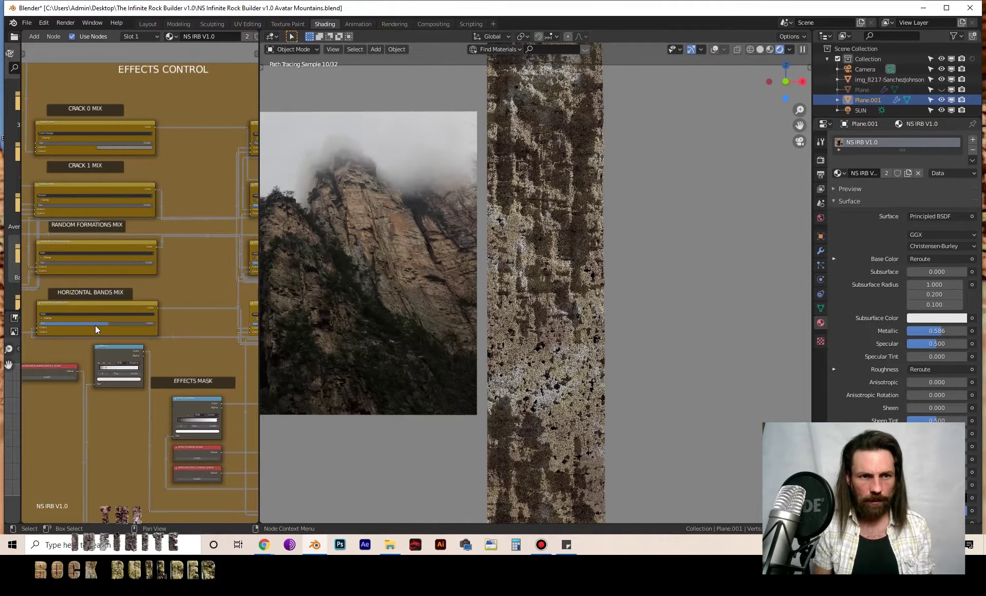
pyautogui.moveTo(109, 323); pyautogui.dragTo(155, 323)
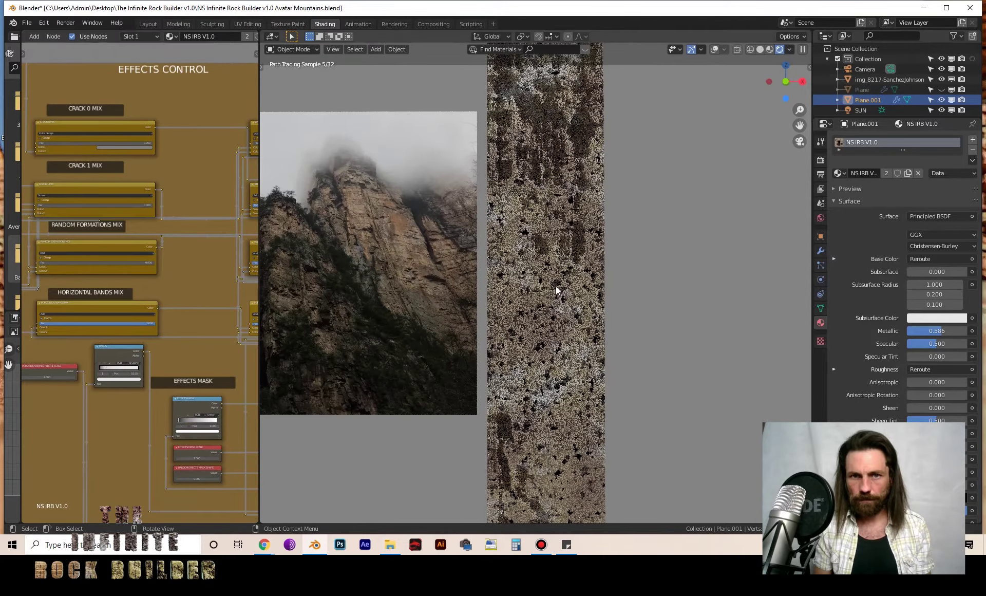
pyautogui.scroll(-4, 556, 286)
pyautogui.scroll(1, 368, 330)
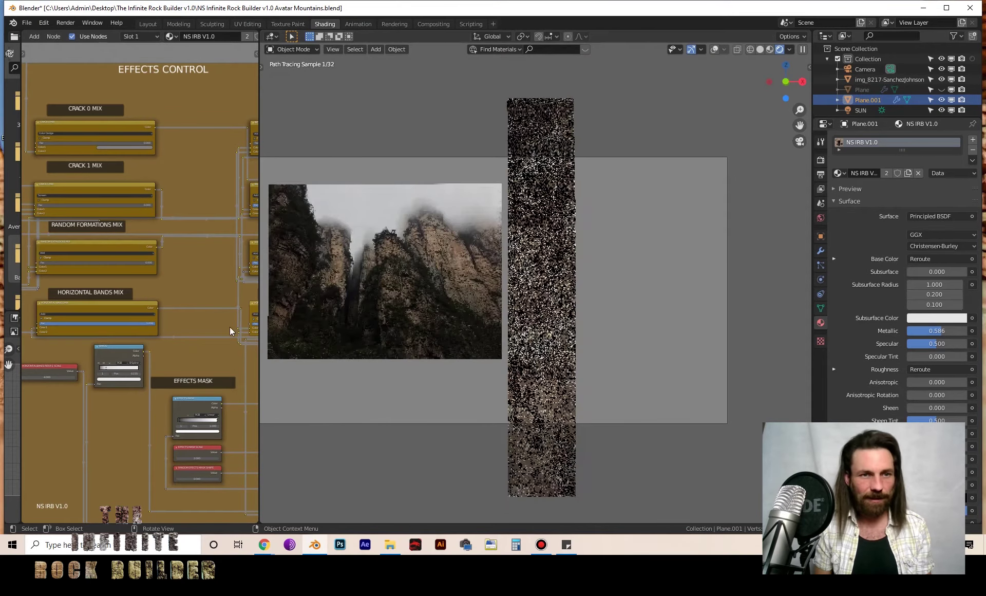
# Set the Horizontal Bands Mix factor in the Effects Control group to 0.5
pyautogui.click(127, 324)
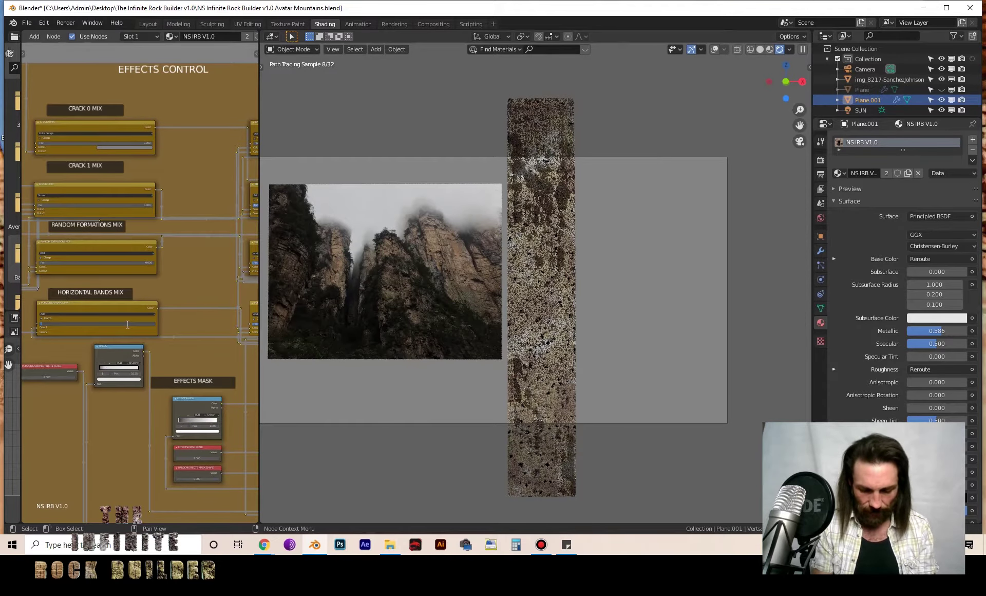
pyautogui.write('.5')
pyautogui.press('Return')
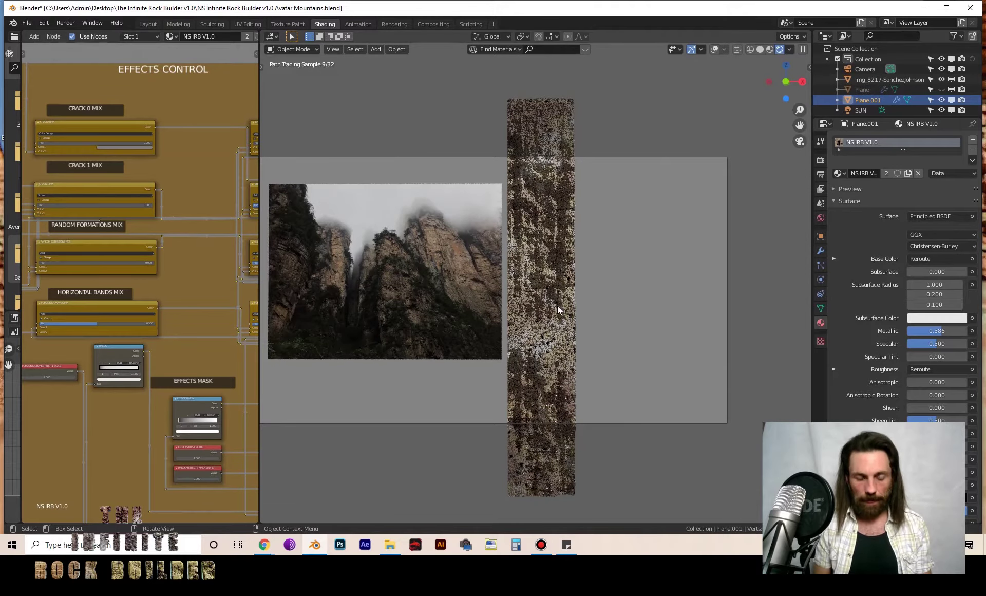
# Switch the viewport to solid shading and move the reference photo plane along the X axis, well clear of the tall plane
pyautogui.click(760, 50)
pyautogui.press('KP_7')
pyautogui.keyDown('shift'); pyautogui.moveTo(555, 292); pyautogui.dragTo(529, 304, button='middle'); pyautogui.keyUp('shift')
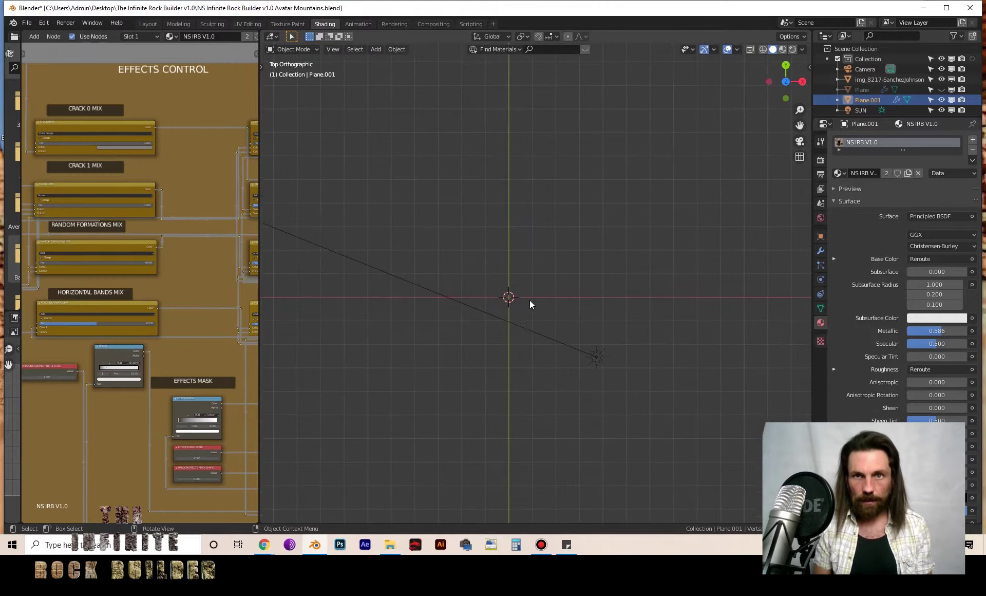
pyautogui.moveTo(737, 86); pyautogui.dragTo(570, 248, button='middle')
pyautogui.press('Tab')
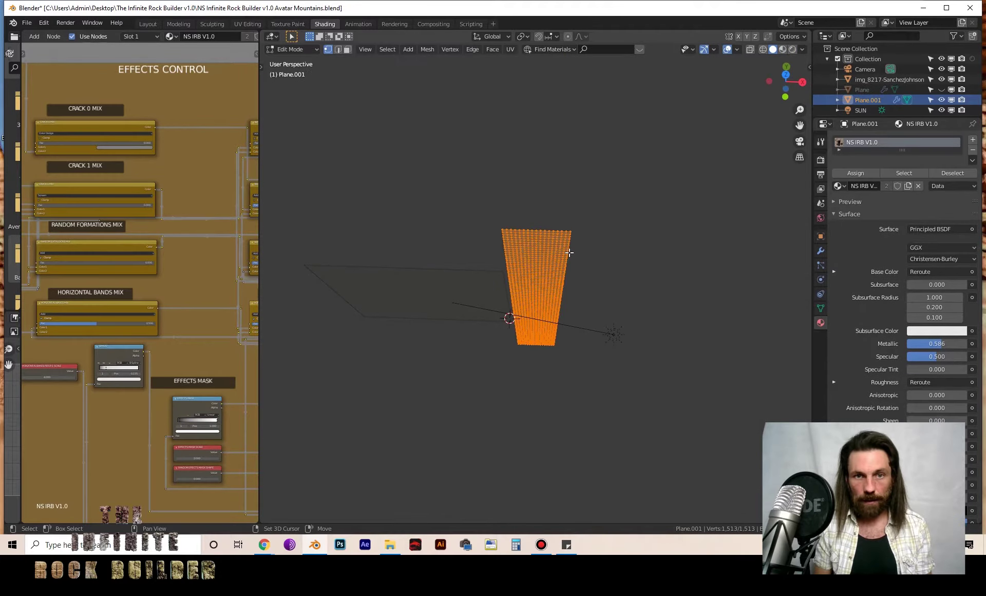
pyautogui.press('Tab')
pyautogui.click(454, 285)
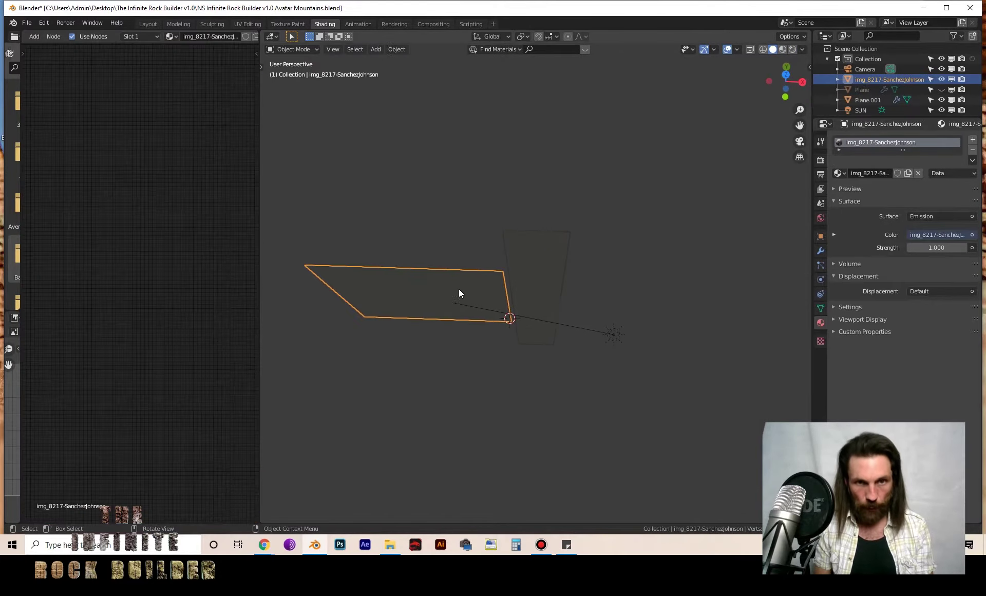
pyautogui.press('g')
pyautogui.press('x')
pyautogui.click(781, 288)
pyautogui.press('Tab')
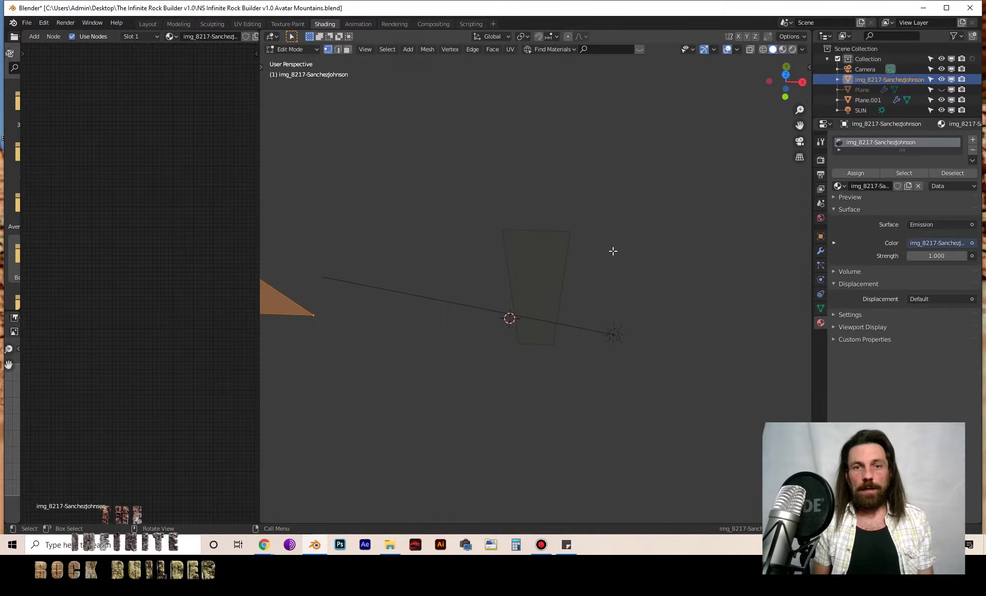
pyautogui.press('Tab')
# Extrude the tall plane's vertical side edge nearest the sun three times in top view, curving it backward into a rounded corner
pyautogui.click(555, 247)
pyautogui.press('Tab')
pyautogui.moveTo(563, 249); pyautogui.dragTo(510, 252, button='middle')
pyautogui.click(337, 52)
pyautogui.scroll(4, 510, 252)
pyautogui.scroll(1, 510, 252)
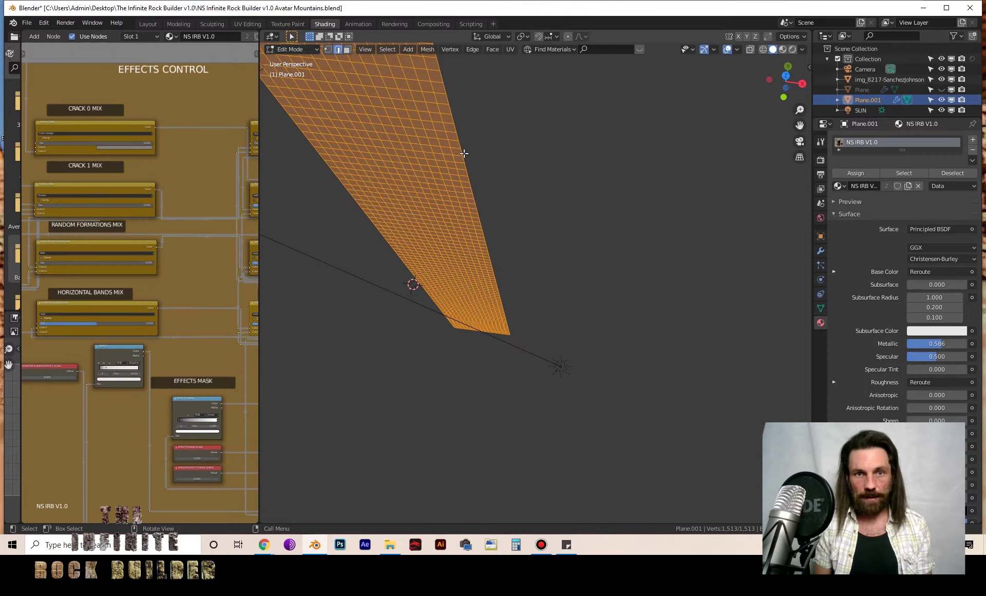
pyautogui.keyDown('alt'); pyautogui.click(472, 168); pyautogui.keyUp('alt')
pyautogui.moveTo(456, 188); pyautogui.dragTo(486, 241, button='middle')
pyautogui.press('KP_7')
pyautogui.press('e')
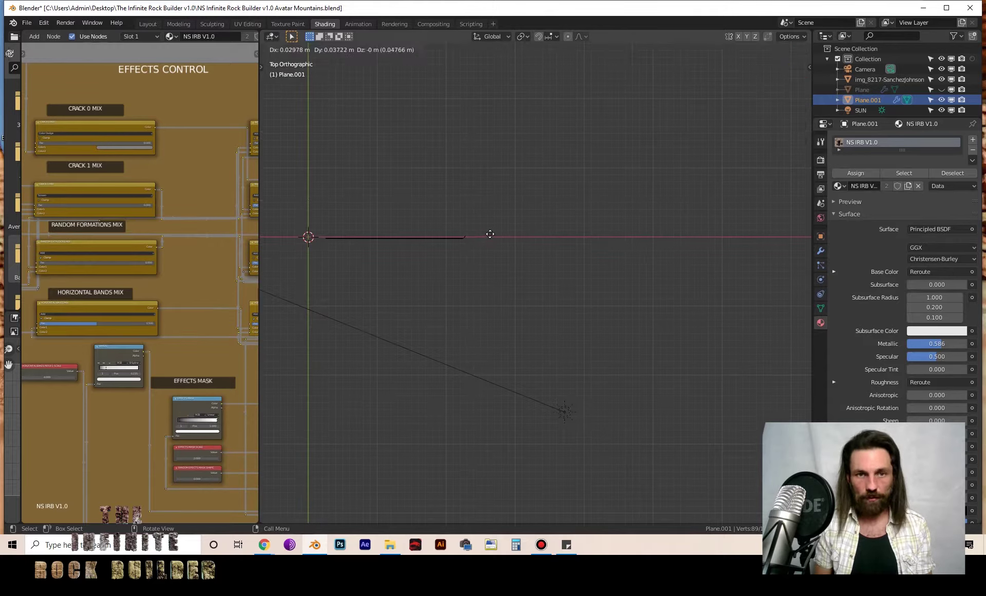
pyautogui.click(510, 216)
pyautogui.press('e')
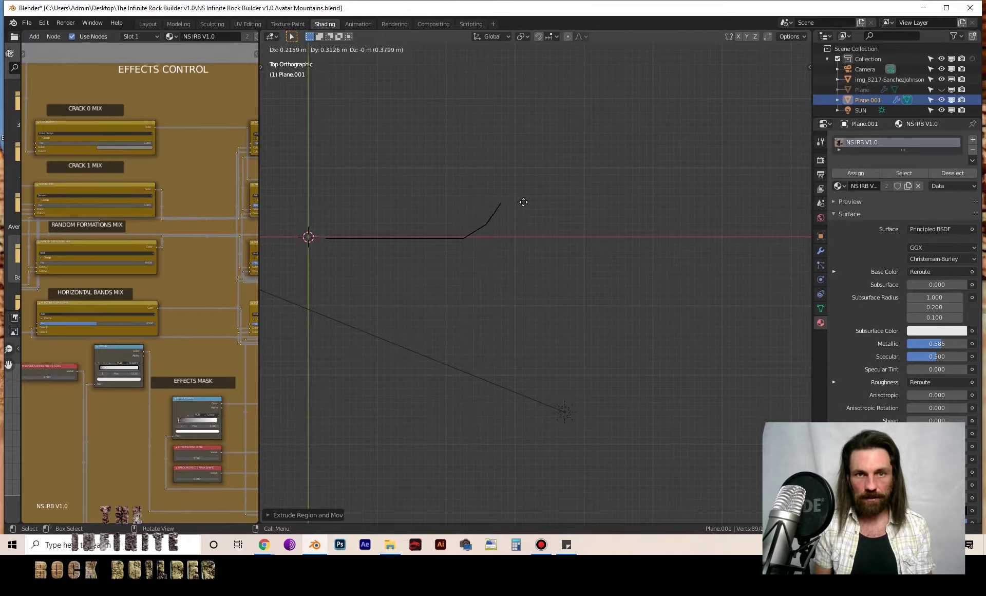
pyautogui.click(523, 202)
pyautogui.press('e')
pyautogui.click(536, 171)
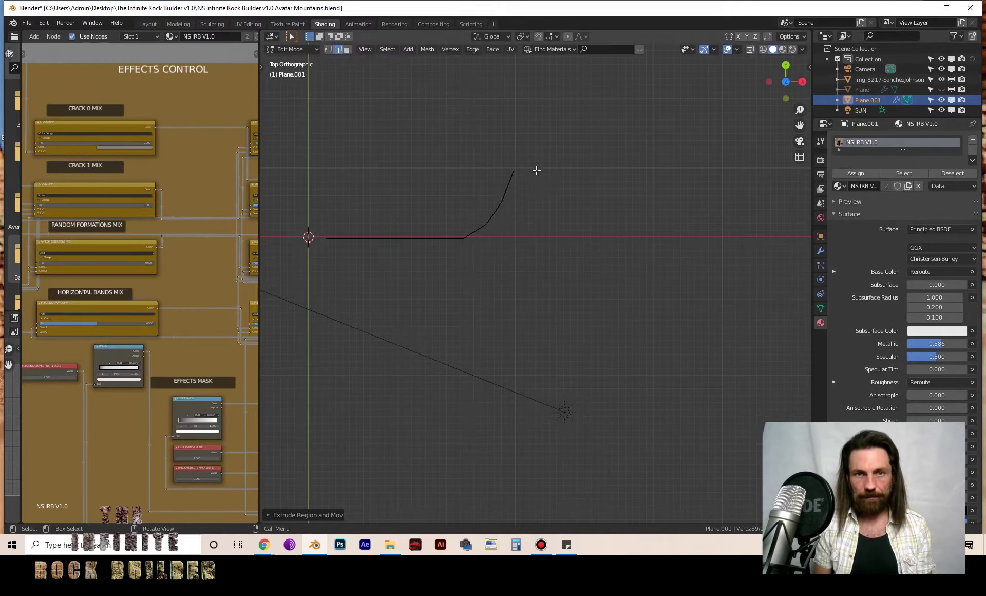
pyautogui.press('Tab')
pyautogui.keyDown('shift'); pyautogui.moveTo(420, 227); pyautogui.dragTo(483, 224, button='middle'); pyautogui.keyUp('shift')
# Add evenly spaced vertical loop cuts to each of the three extruded sections of the tall plane
pyautogui.press('Tab')
pyautogui.hotkey('ctrl', 'r')
pyautogui.scroll(1, 549, 163)
pyautogui.click(549, 163)
pyautogui.rightClick(550, 164)
pyautogui.hotkey('ctrl', 'r')
pyautogui.scroll(1, 571, 160)
pyautogui.click(571, 160)
pyautogui.rightClick(571, 160)
pyautogui.hotkey('ctrl', 'r')
pyautogui.scroll(2, 596, 152)
pyautogui.click(598, 153)
pyautogui.rightClick(599, 153)
pyautogui.scroll(-3, 507, 208)
# Return the curved plane to Object Mode and show it with rendered viewport shading
pyautogui.moveTo(496, 268)
pyautogui.mouseDown(button='middle')
pyautogui.moveTo(504, 242)
pyautogui.moveTo(520, 252)
pyautogui.moveTo(510, 277)
pyautogui.mouseUp(button='middle')
pyautogui.press('Tab')
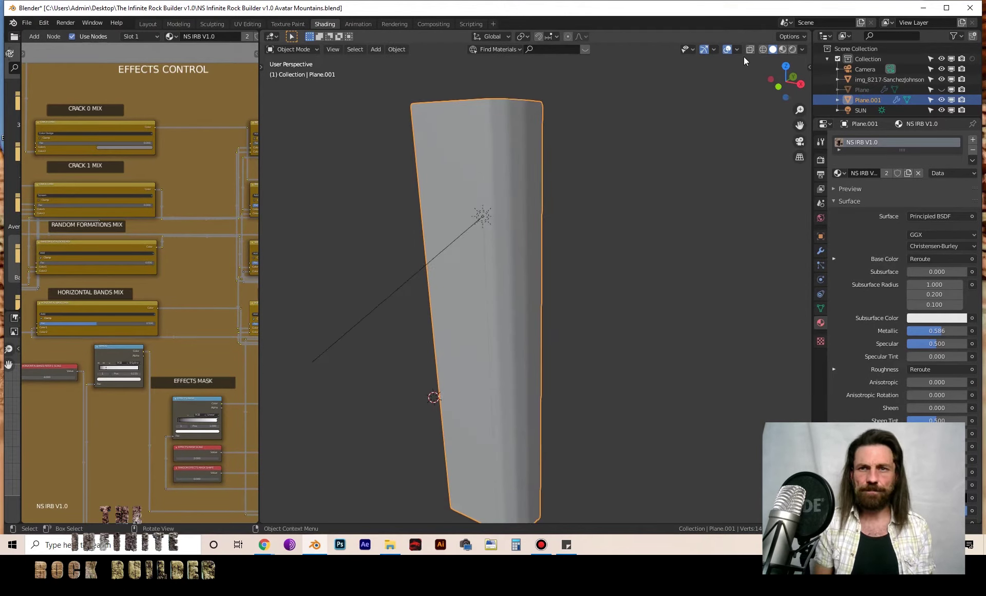
pyautogui.click(793, 49)
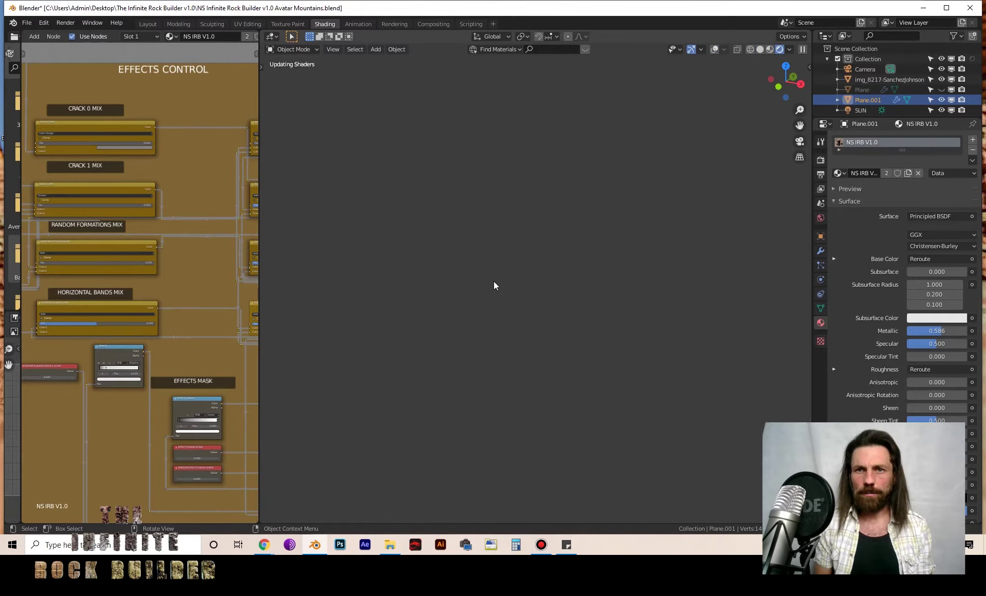
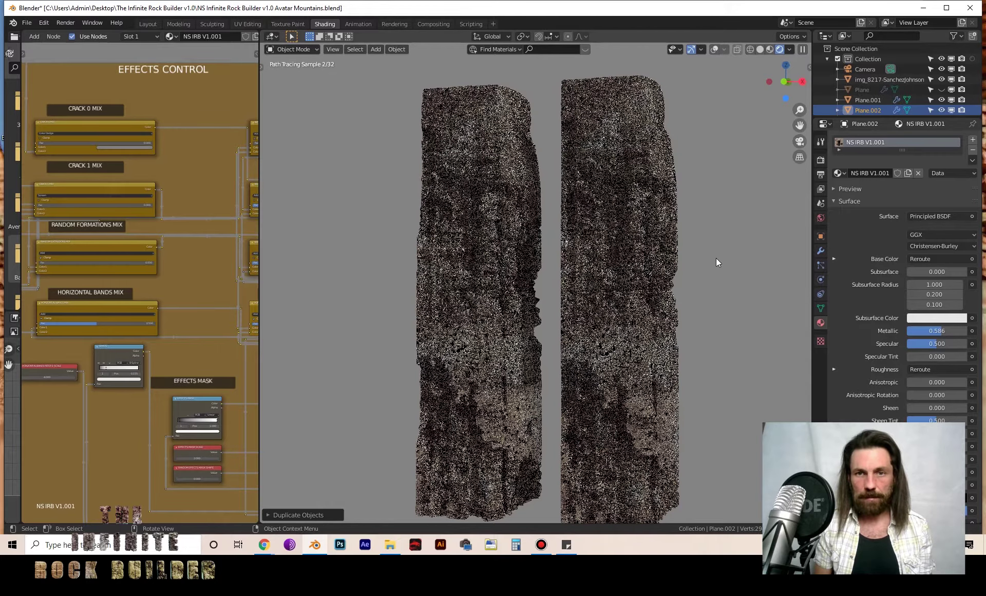
# Place the duplicated cliff in front of the original's side and set its Random Horizontal Slabs value to 300
pyautogui.click(762, 245)
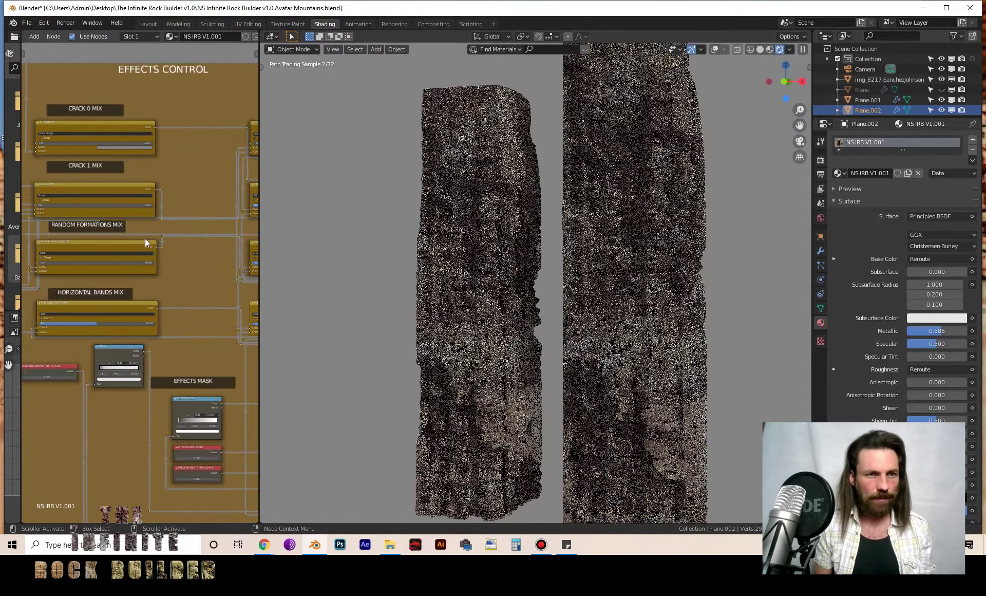
pyautogui.scroll(-4, 205, 262)
pyautogui.moveTo(71, 280); pyautogui.dragTo(106, 282, button='middle')
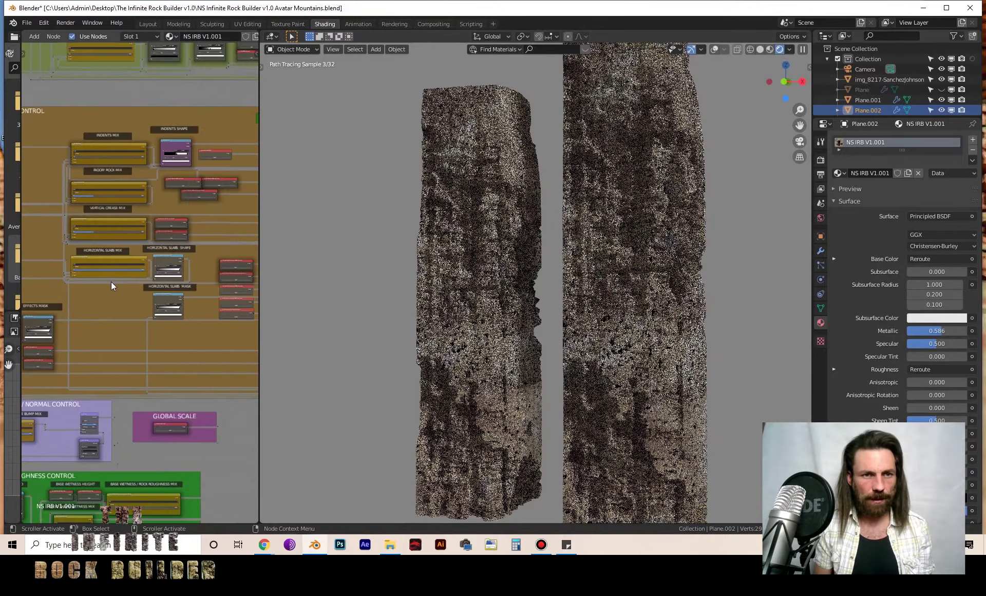
pyautogui.scroll(8, 141, 278)
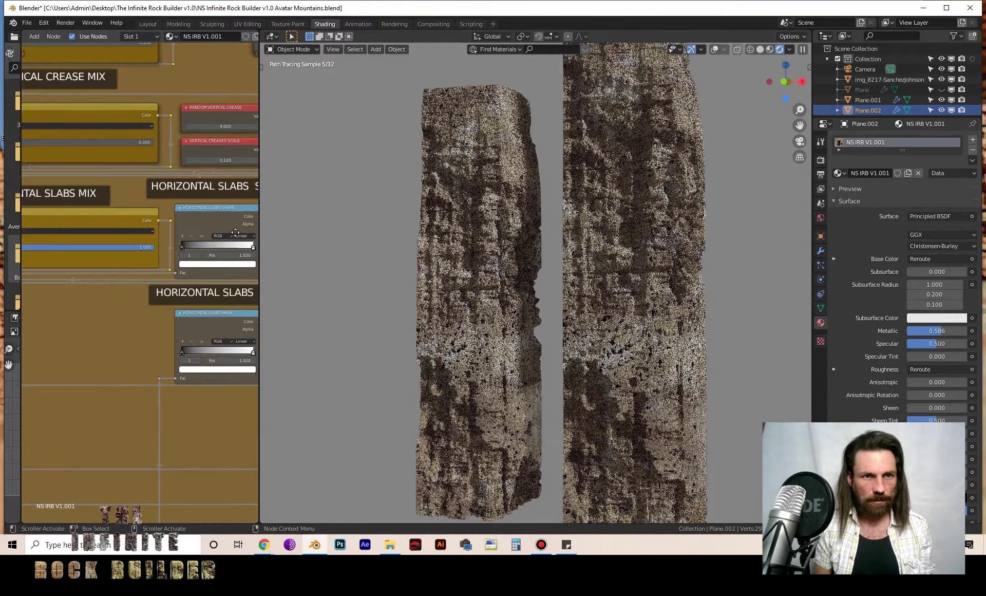
pyautogui.moveTo(244, 292); pyautogui.dragTo(86, 214, button='middle')
pyautogui.moveTo(167, 271); pyautogui.dragTo(93, 278, button='middle')
pyautogui.scroll(2, 163, 291)
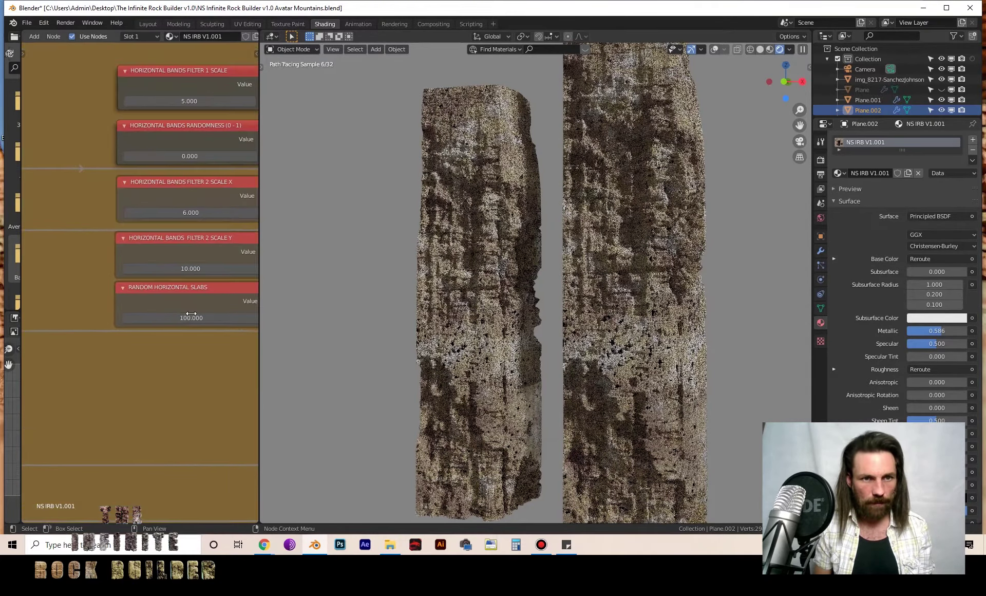
pyautogui.click(189, 316)
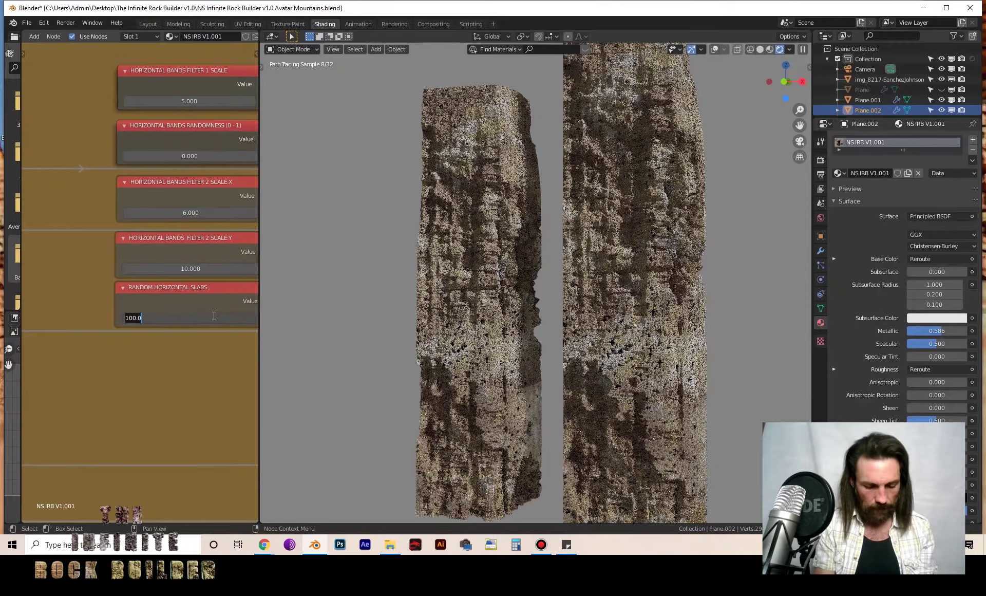
pyautogui.press('Return')
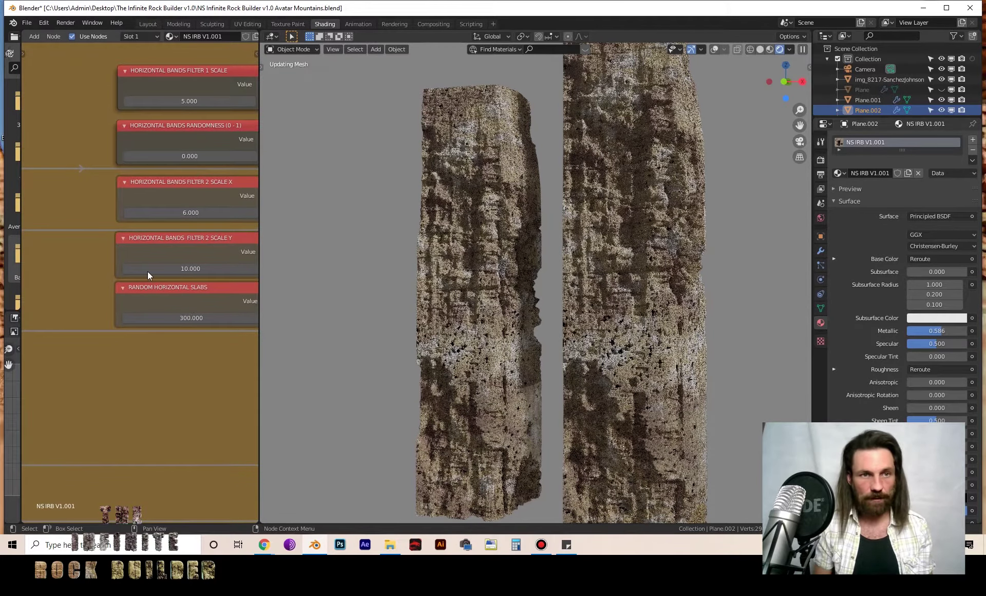
# Set the duplicated cliff's Random Vertical Crease value to 100 in the effects controls
pyautogui.scroll(-3, 147, 271)
pyautogui.moveTo(137, 162); pyautogui.dragTo(137, 241, button='middle')
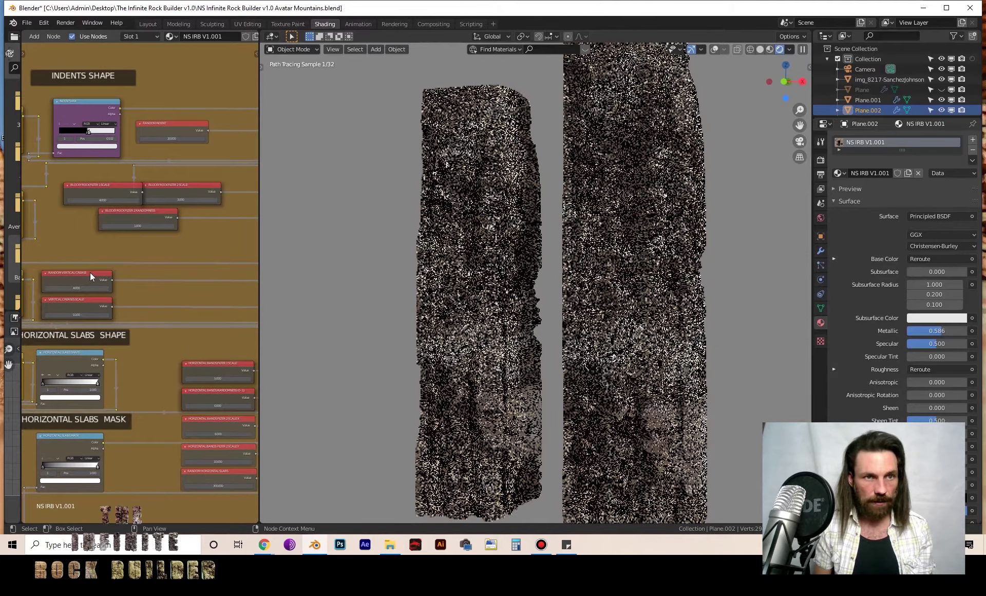
pyautogui.moveTo(91, 272); pyautogui.dragTo(149, 445, button='middle')
pyautogui.moveTo(64, 452); pyautogui.dragTo(132, 304, button='middle')
pyautogui.scroll(-2, 126, 387)
pyautogui.moveTo(140, 496); pyautogui.dragTo(58, 236, button='middle')
pyautogui.scroll(10, 138, 344)
pyautogui.click(193, 296)
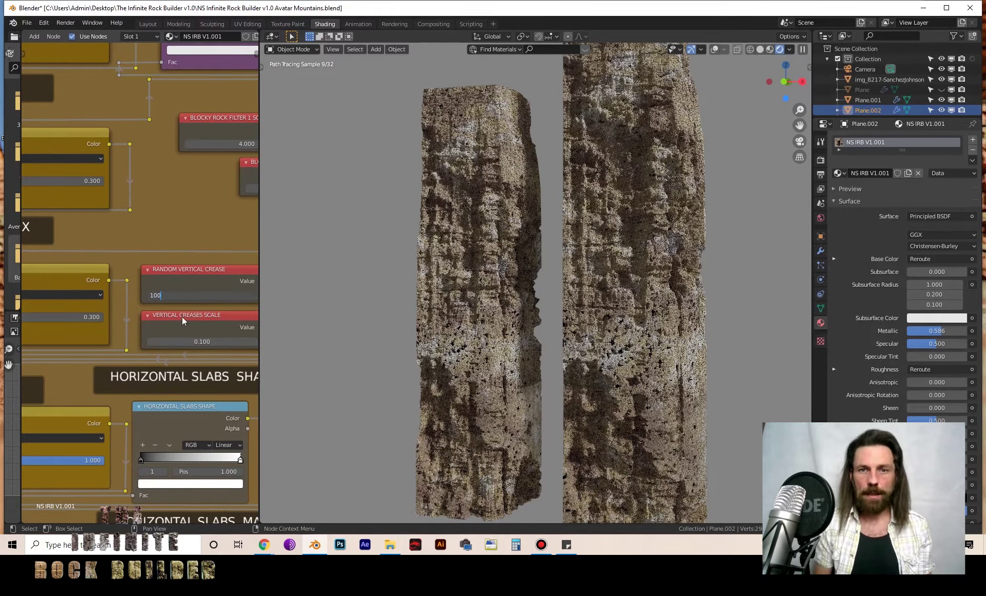
pyautogui.scroll(-2, 179, 309)
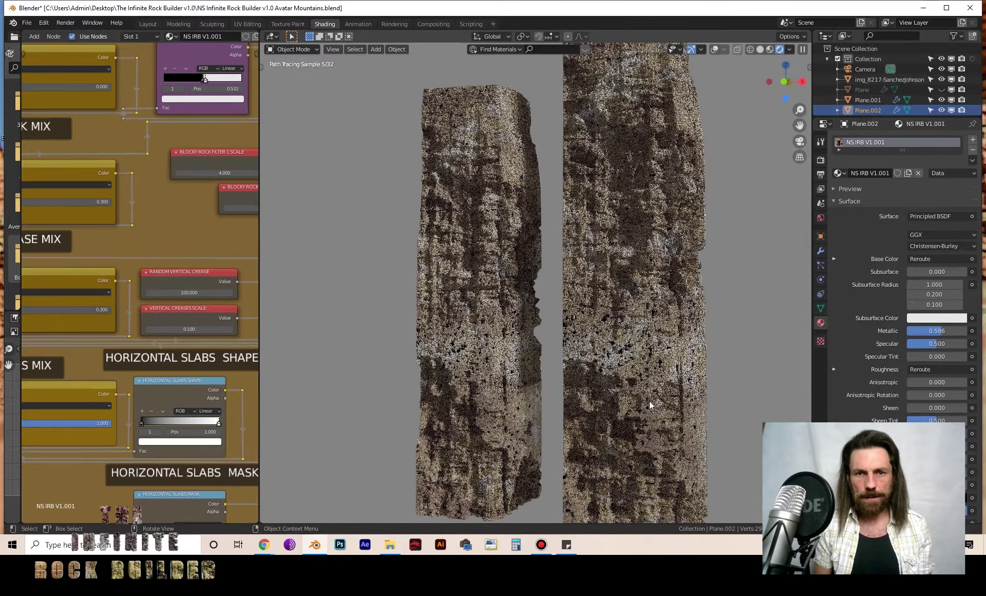
# Lower the Blocky Rock Filter 2 Randomness value of the duplicated cliff's material
pyautogui.scroll(-3, 146, 130)
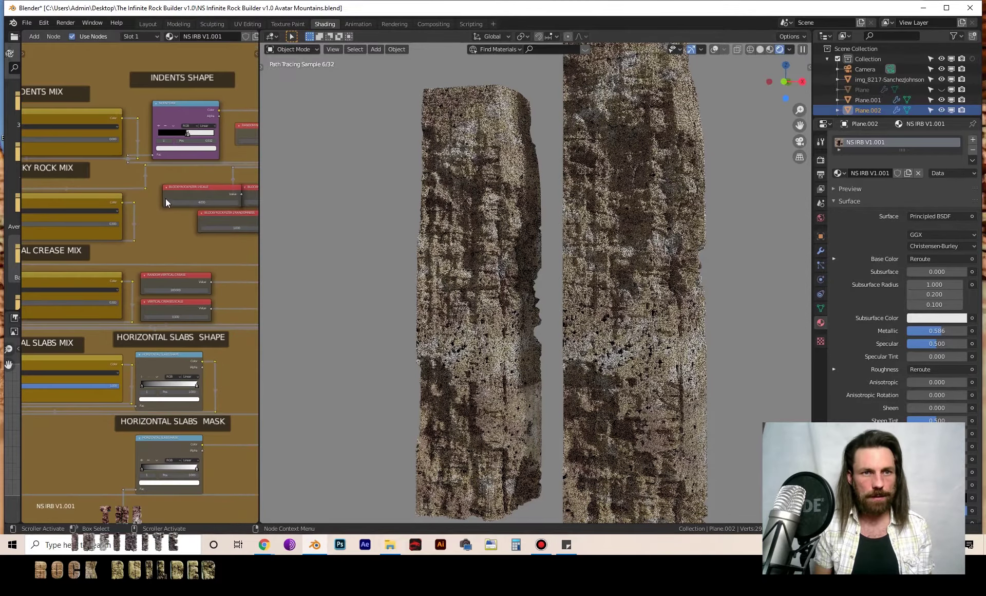
pyautogui.scroll(3, 98, 221)
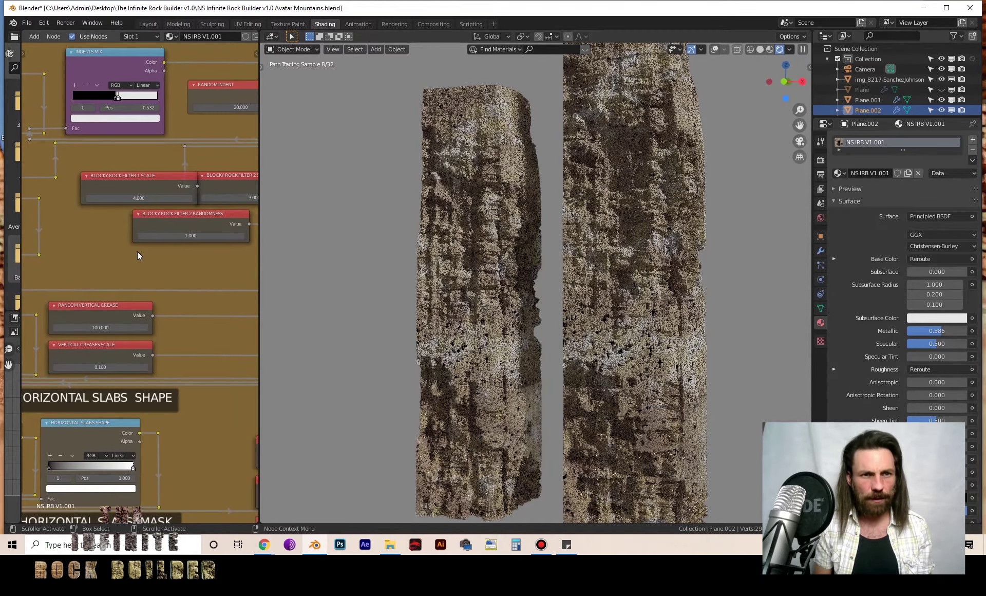
pyautogui.click(174, 235)
pyautogui.write('10')
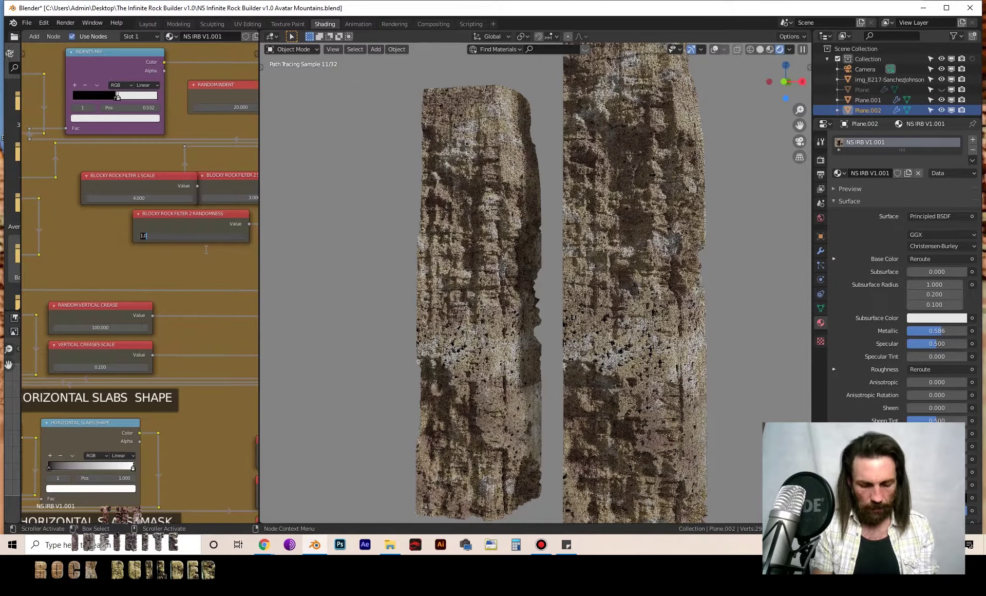
pyautogui.press('Return')
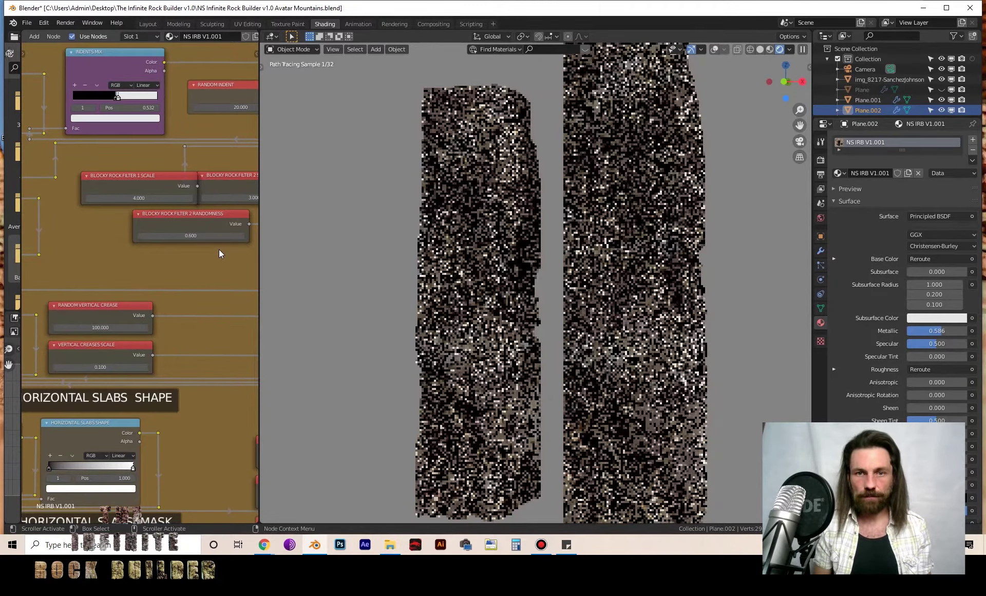
# Set the Horizontal Bands Filter 1 Scale to 6 beneath the Horizontal Bands Mix
pyautogui.scroll(-11, 140, 276)
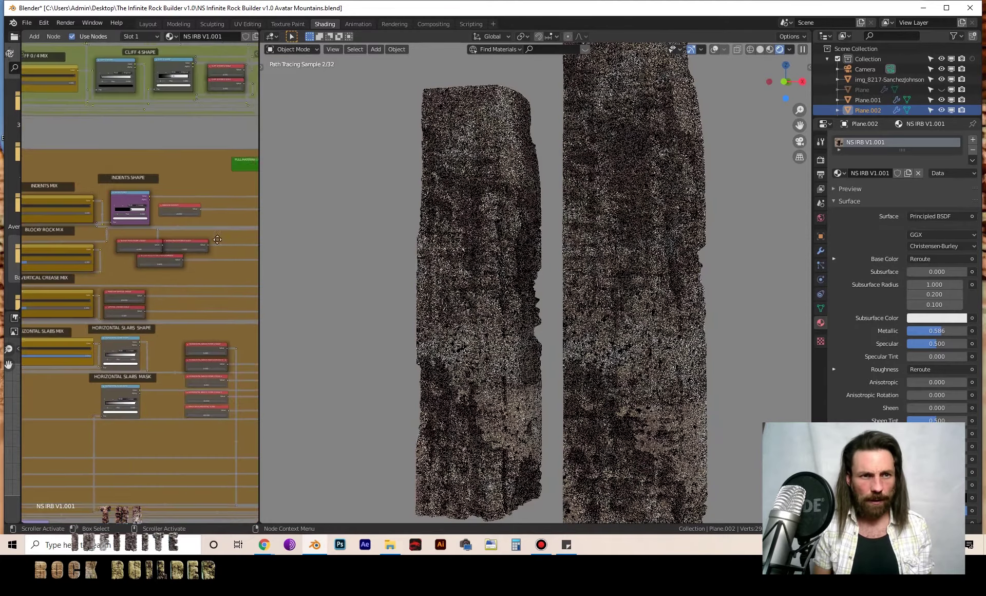
pyautogui.moveTo(139, 257); pyautogui.dragTo(254, 235, button='middle')
pyautogui.moveTo(38, 231); pyautogui.dragTo(187, 228, button='middle')
pyautogui.scroll(6, 110, 304)
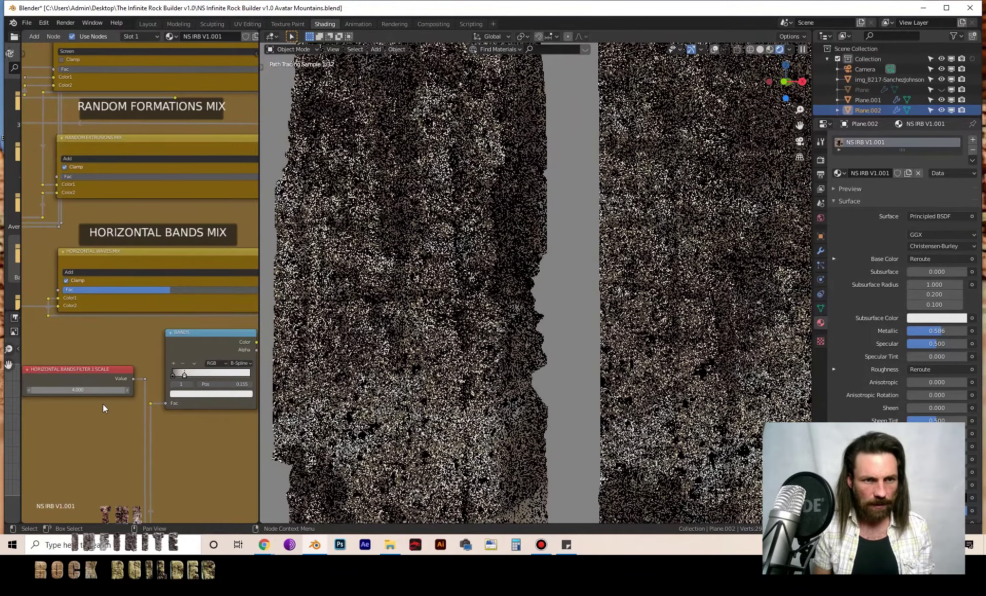
pyautogui.click(97, 390)
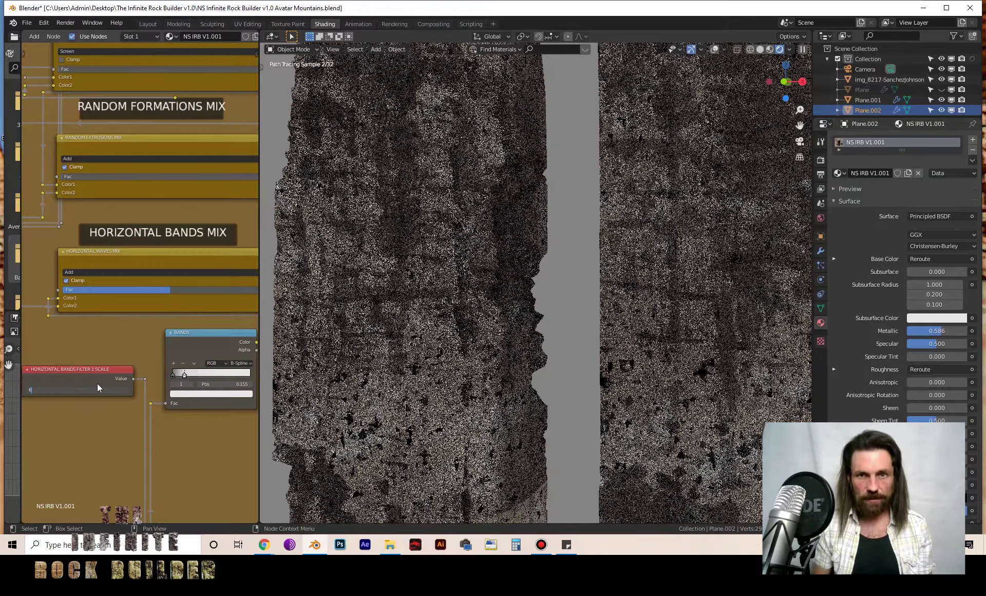
pyautogui.press('Return')
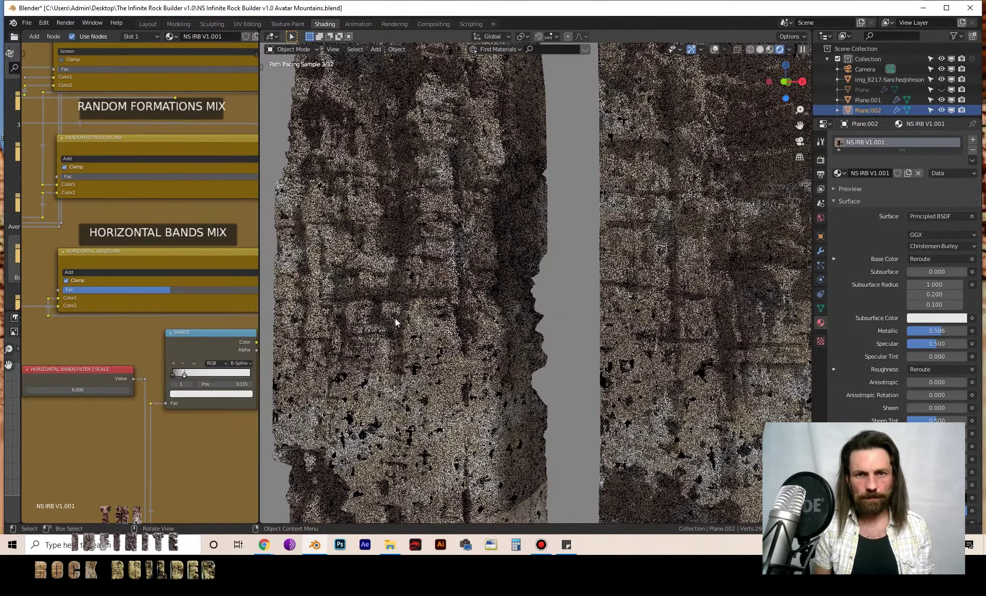
# Move the duplicated cliff back along the Y axis and sideways along X until it overlaps the first cliff's edge
pyautogui.scroll(-5, 393, 318)
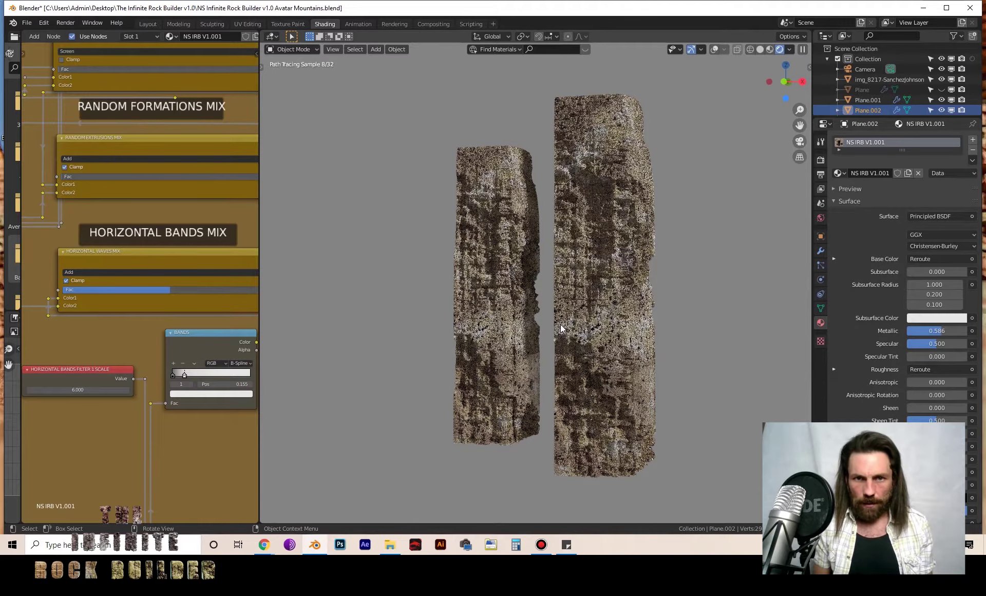
pyautogui.press('g')
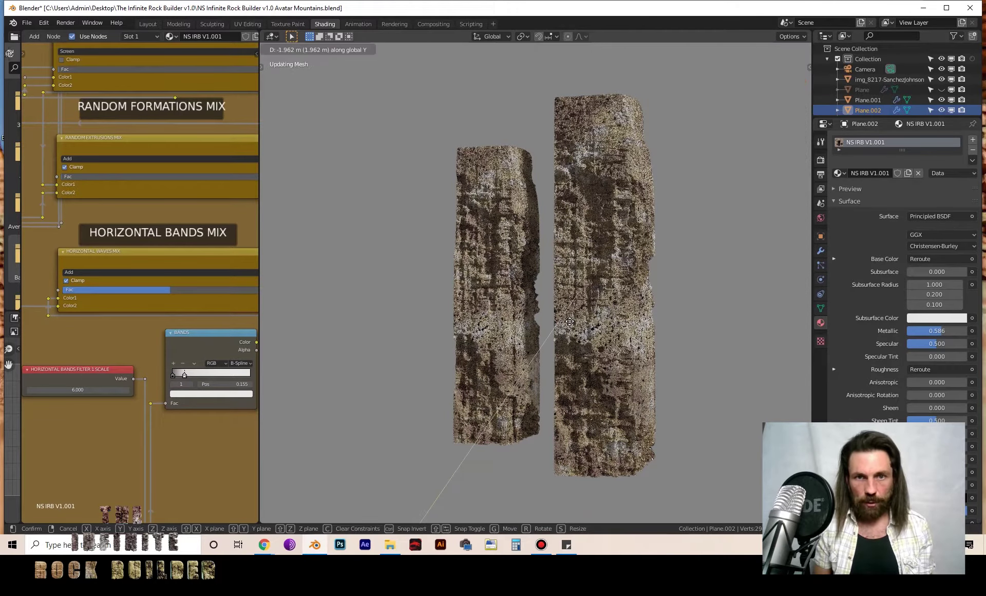
pyautogui.press('y')
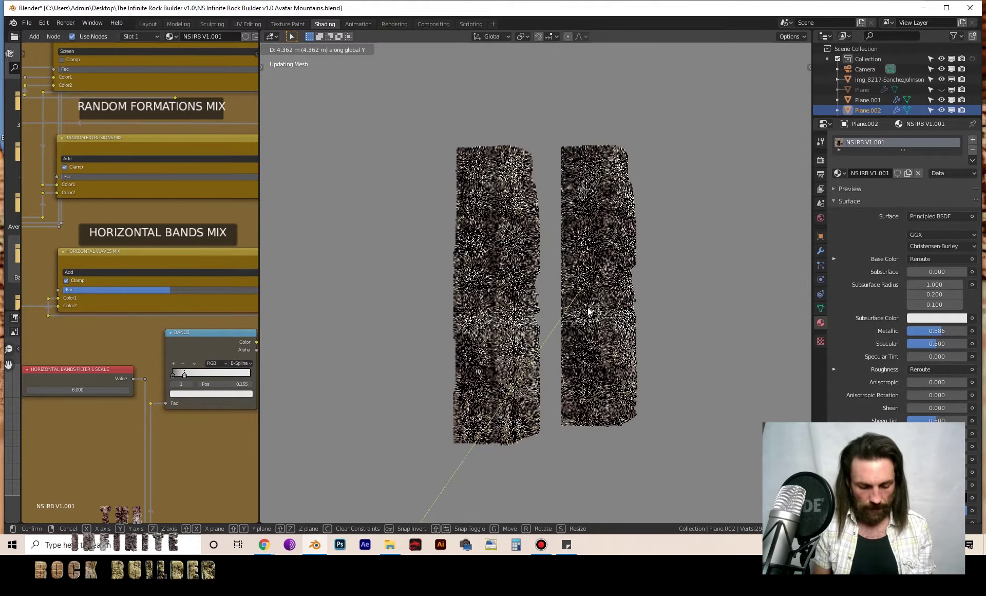
pyautogui.click(588, 311)
pyautogui.press('g')
pyautogui.press('x')
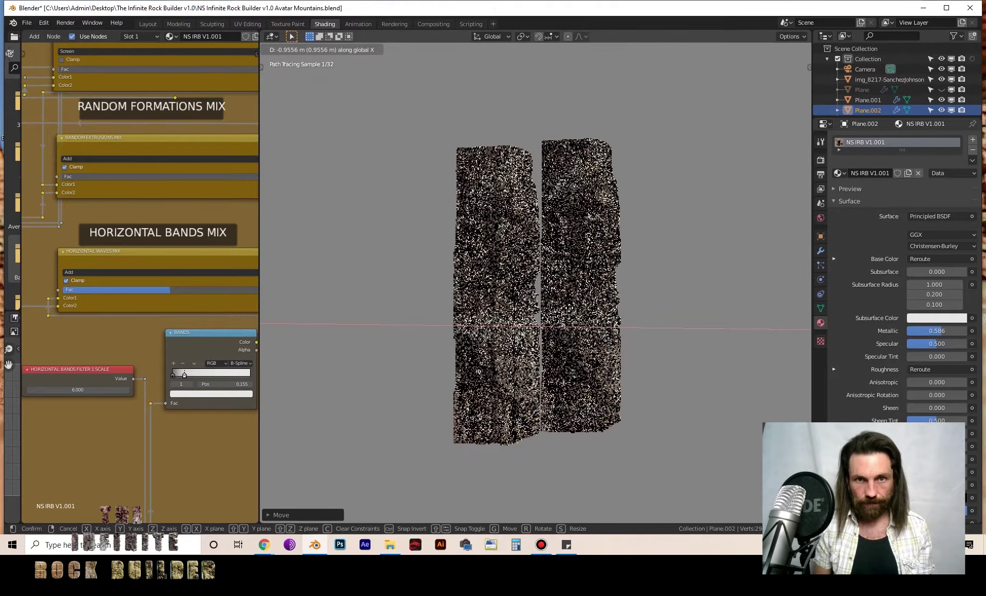
pyautogui.click(569, 312)
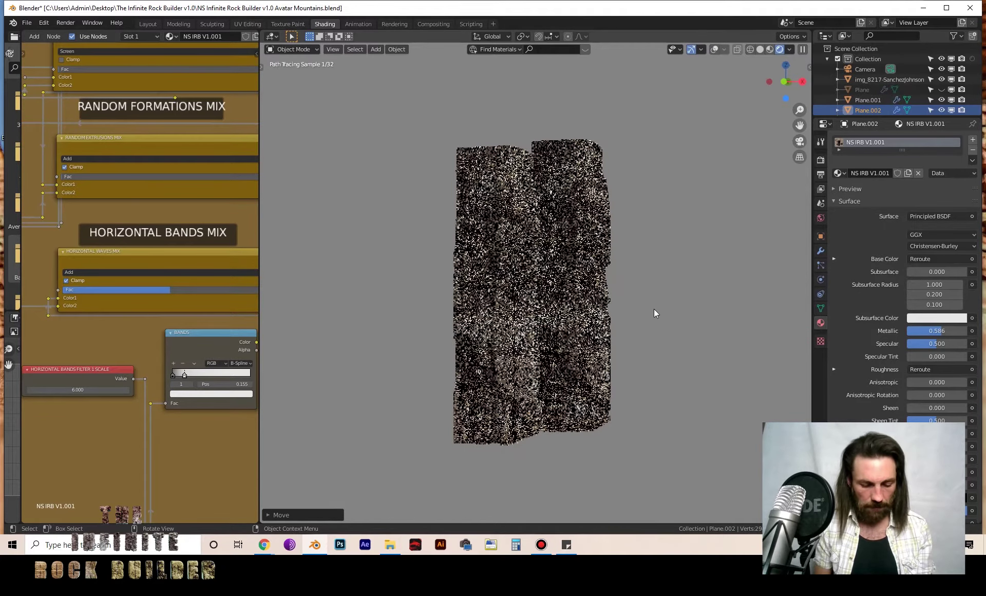
# Tilt the duplicated cliff about -10° around the Y axis and shift it against the first cliff to close the gap
pyautogui.press('r')
pyautogui.press('x')
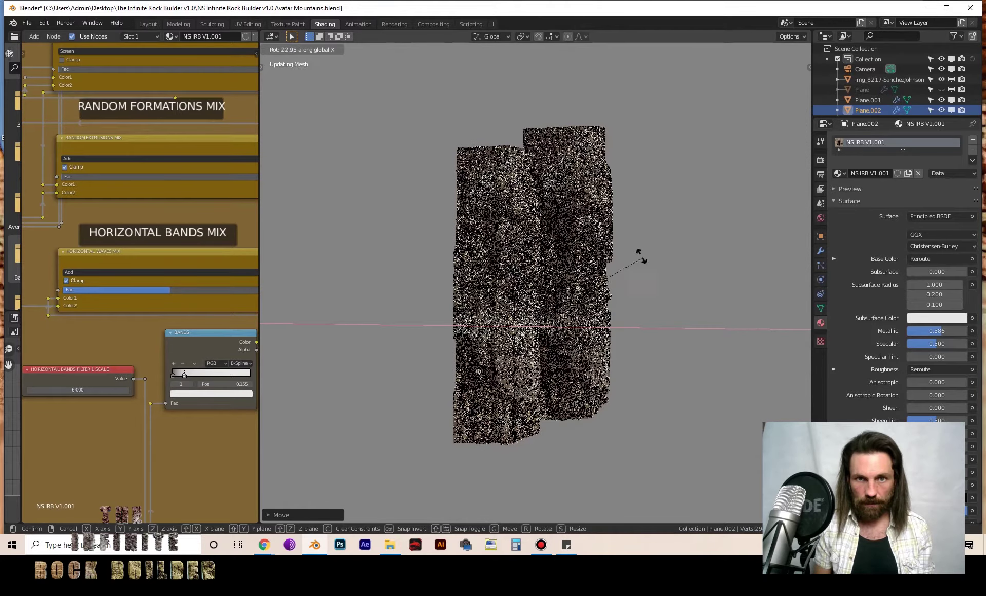
pyautogui.press('y')
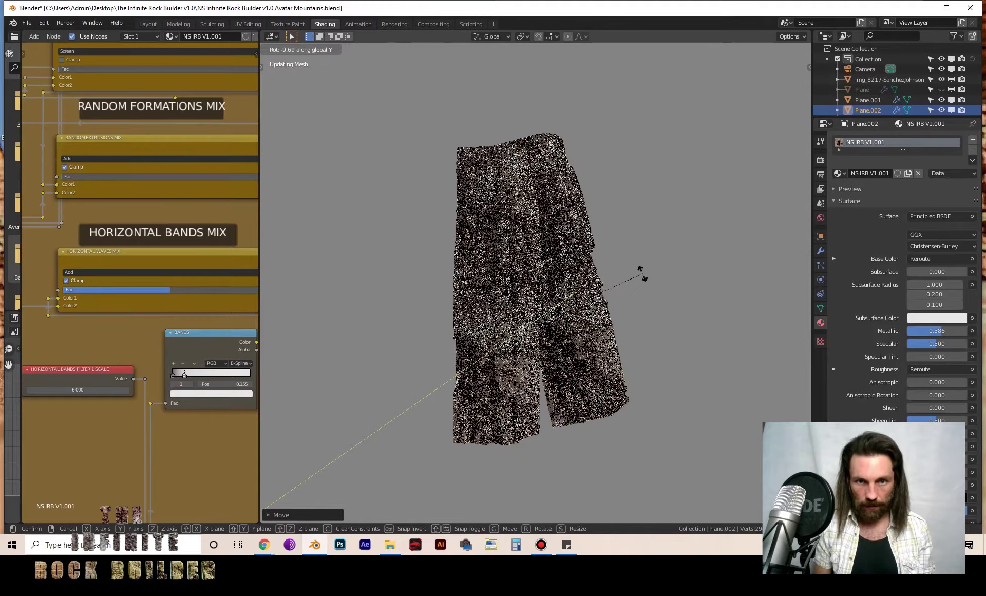
pyautogui.click(642, 276)
pyautogui.press('g')
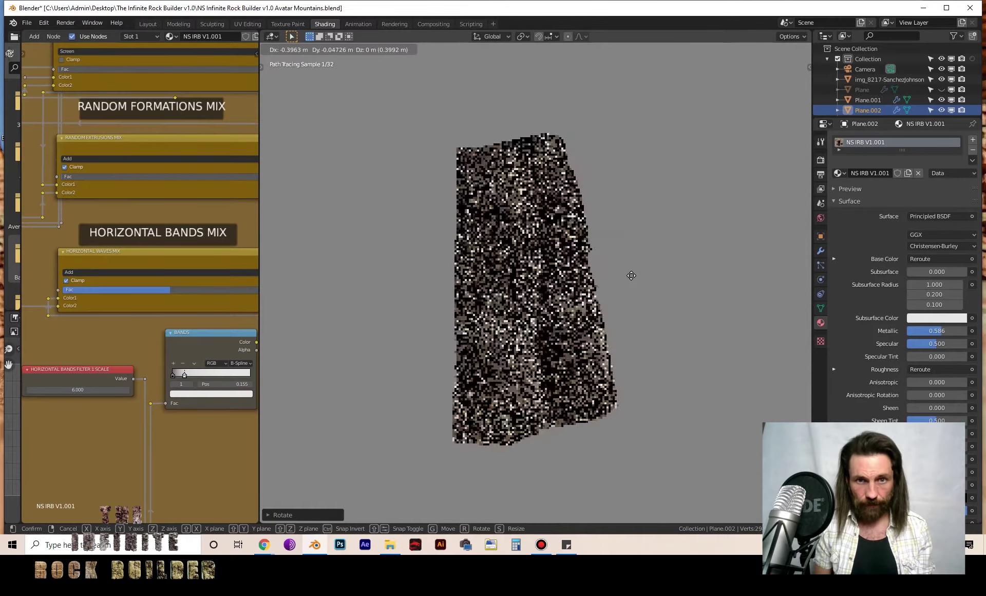
pyautogui.click(582, 312)
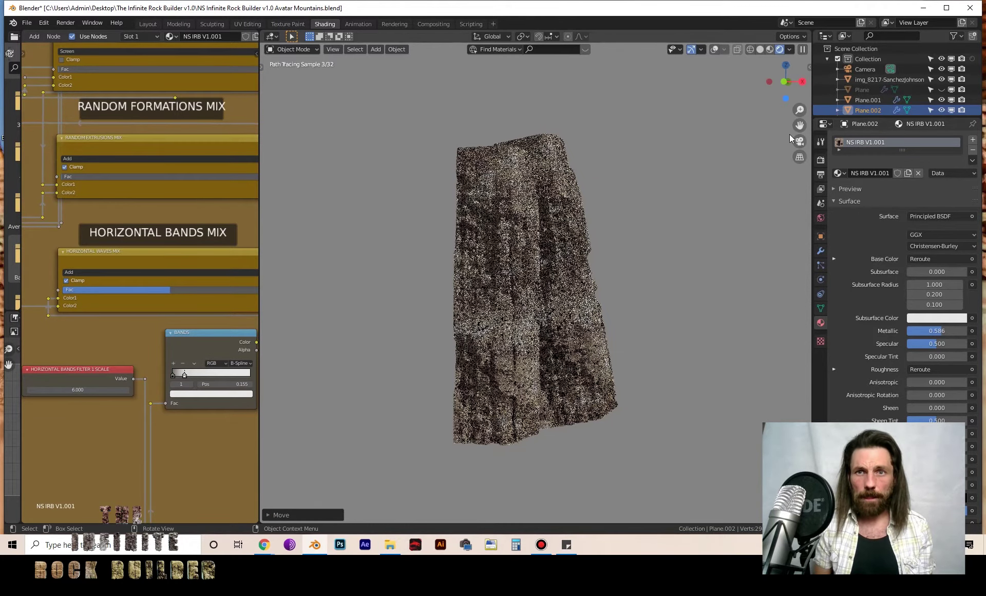
# Switch to the camera view and fly the camera to frame the joined cliffs with open space beside the tilted one
pyautogui.click(799, 148)
pyautogui.hotkey('shift', '`')
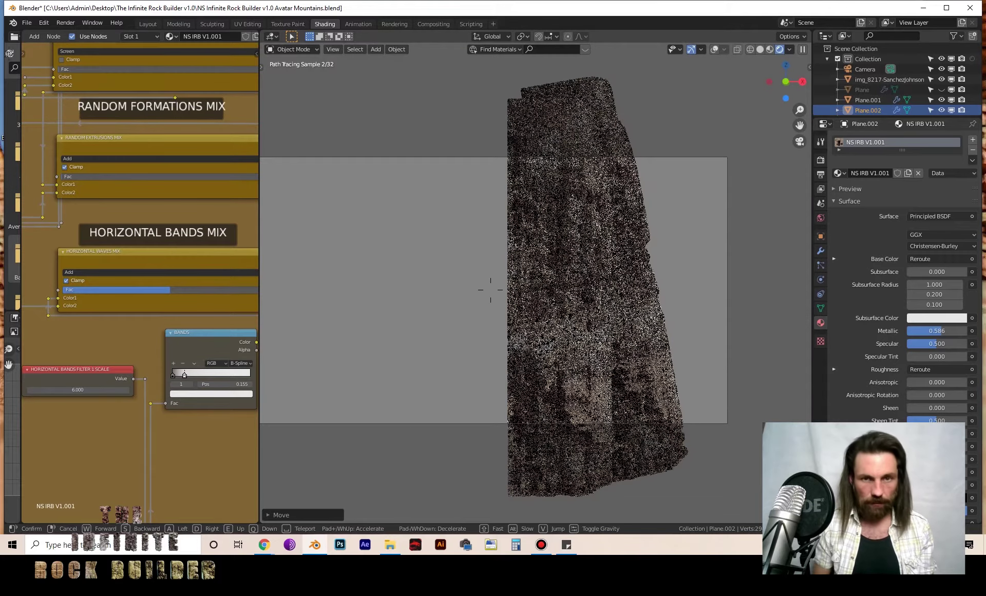
pyautogui.press('d')
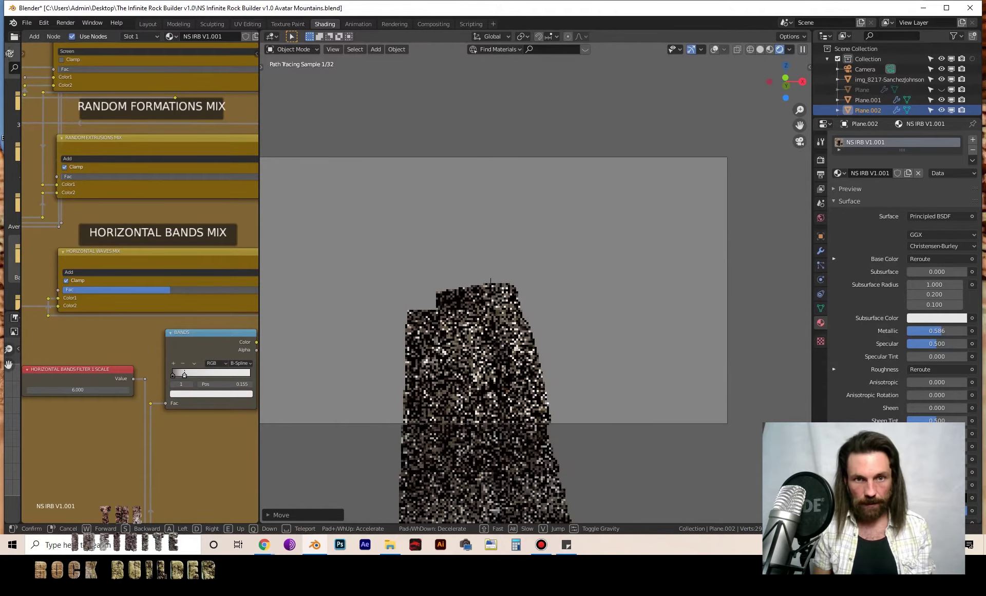
pyautogui.press('w')
pyautogui.press('d')
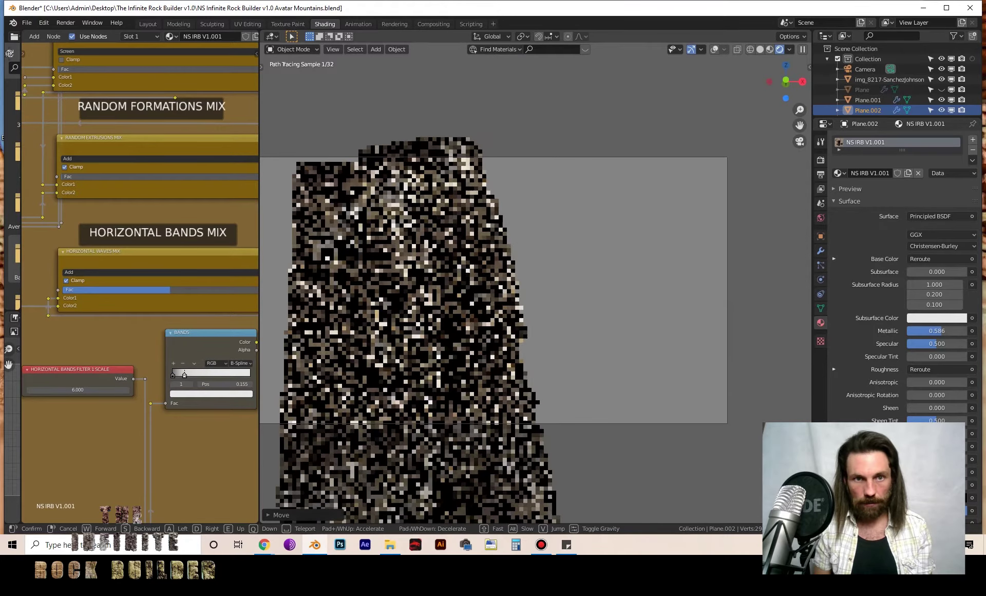
pyautogui.click(533, 288)
pyautogui.click(533, 292)
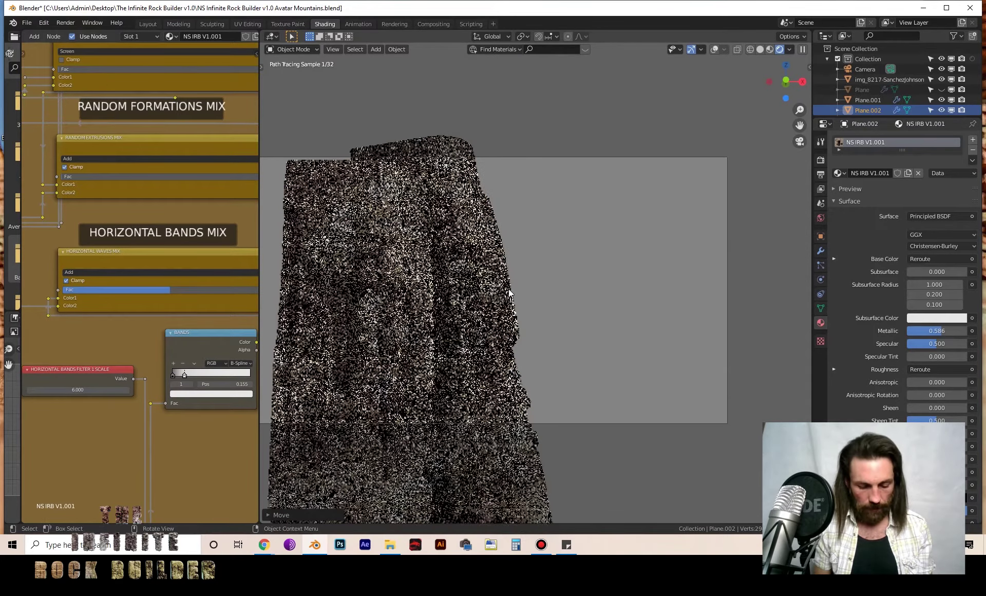
pyautogui.hotkey('shift', '`')
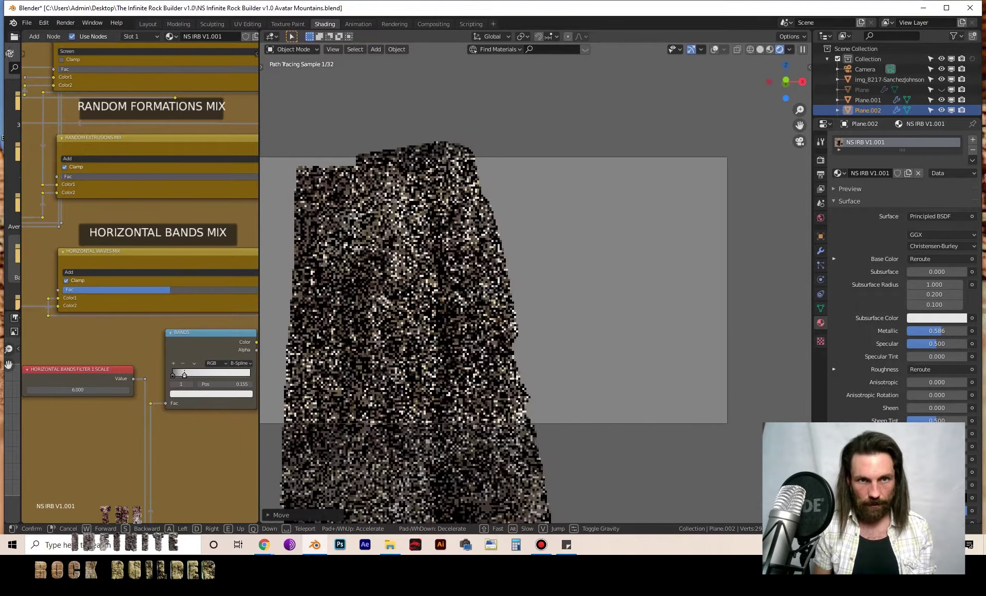
pyautogui.press('q')
pyautogui.click(465, 283)
pyautogui.keyDown('shift'); pyautogui.moveTo(464, 283); pyautogui.dragTo(415, 283, button='middle'); pyautogui.keyUp('shift')
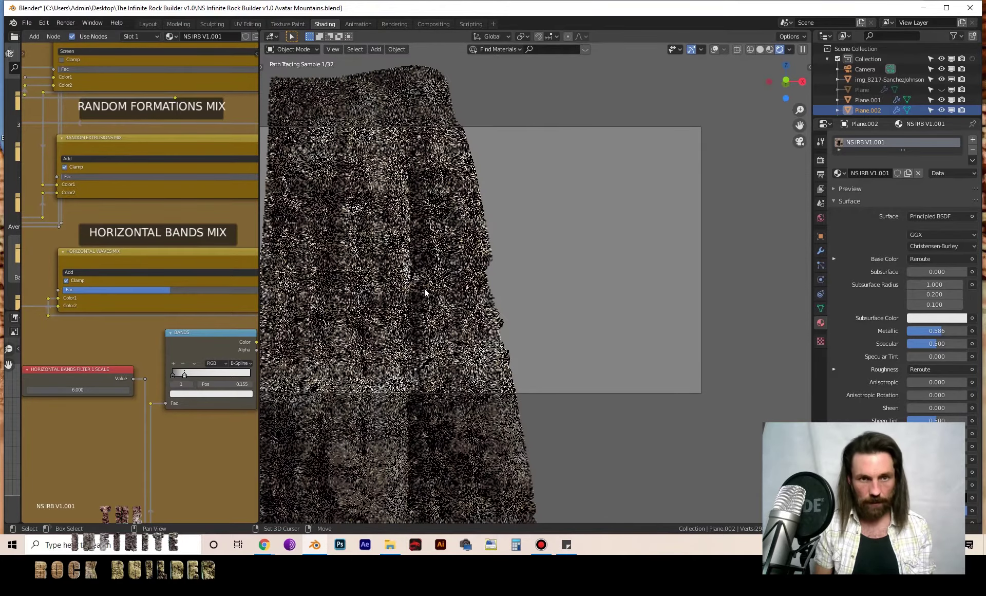
# Duplicate the tilted cliff along the X axis into the empty space beside it
pyautogui.hotkey('shift', 'd')
pyautogui.press('x')
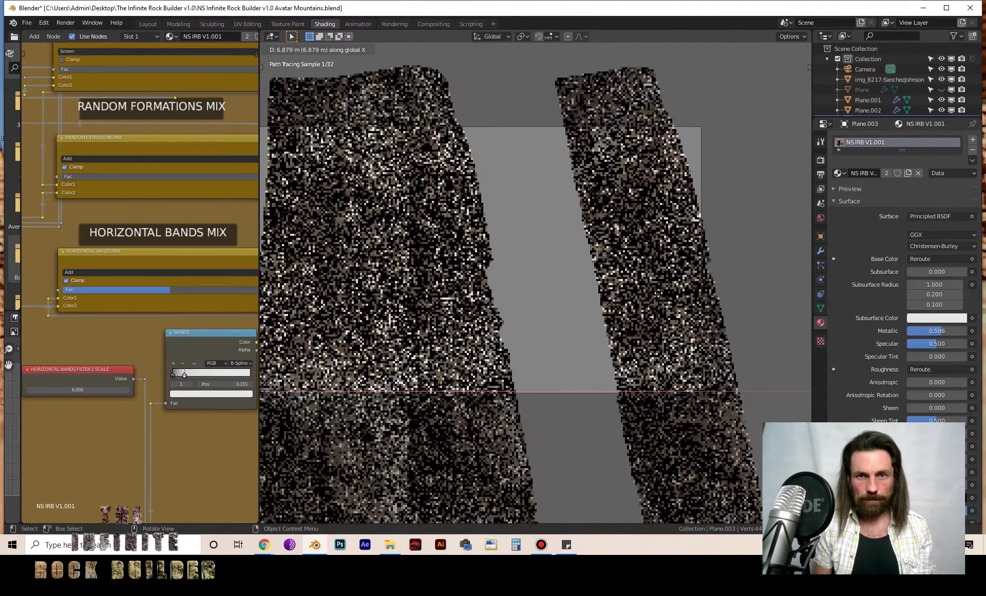
pyautogui.press('Return')
# Rotate the new duplicate cliff about -33° around the Z axis and move it about -4.1 m along X towards the tilted cliff
pyautogui.press('r')
pyautogui.press('z')
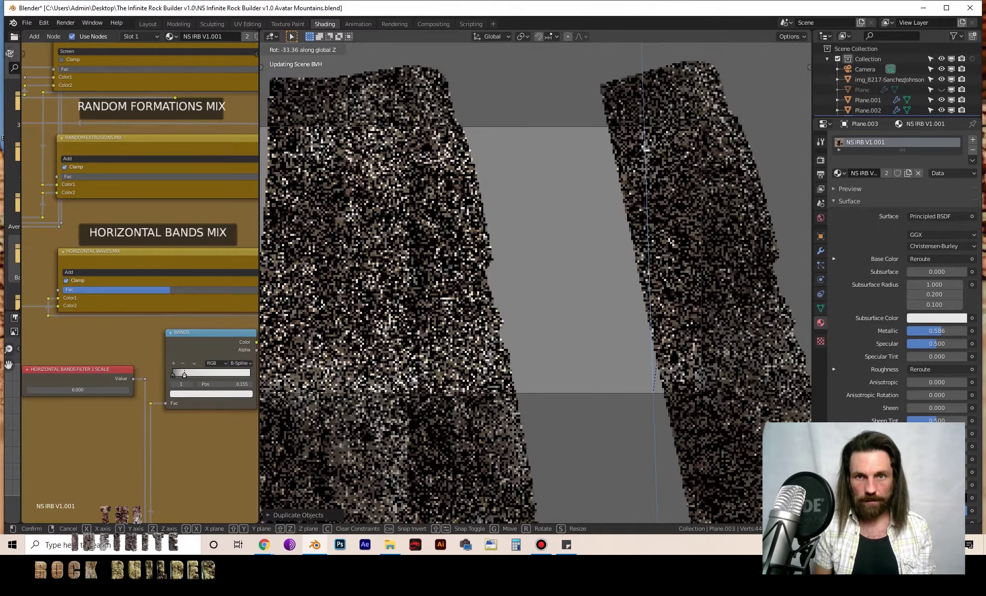
pyautogui.press('Return')
pyautogui.press('g')
pyautogui.press('x')
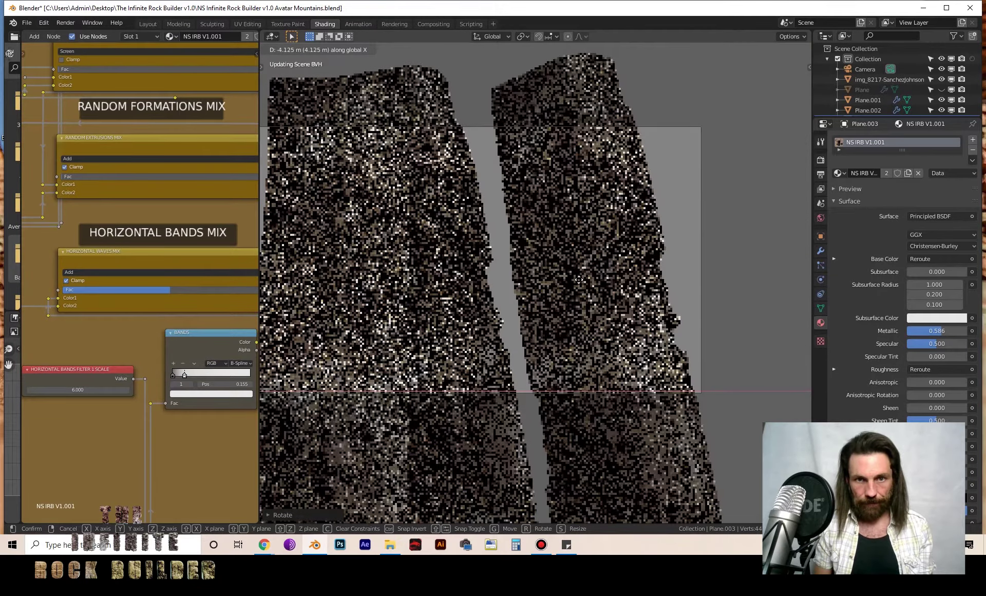
pyautogui.press('Return')
# Tilt the new duplicate cliff about 8° around the Y axis so it stands nearly upright beside the other two
pyautogui.press('r')
pyautogui.press('y')
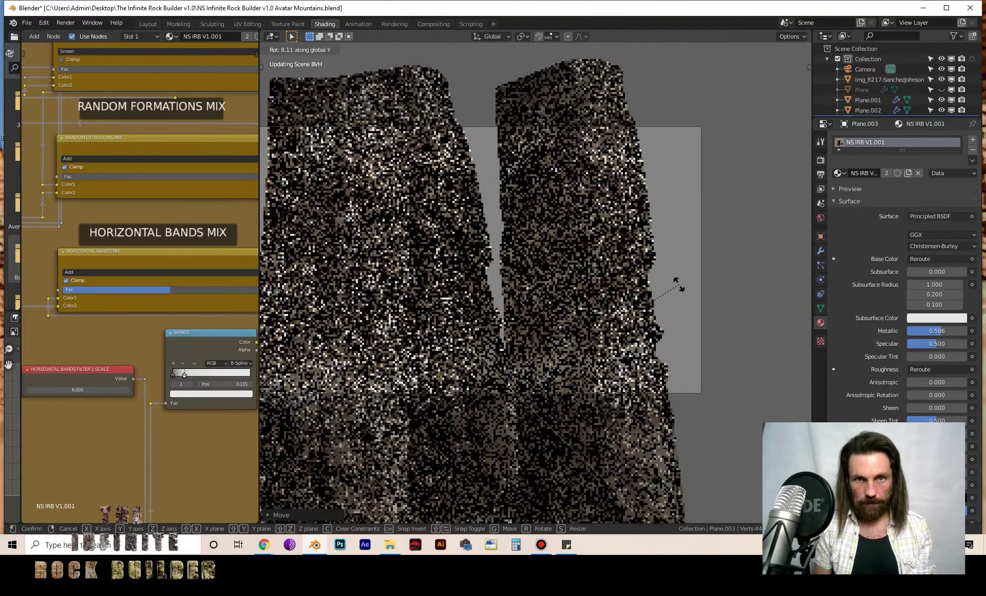
pyautogui.click(681, 286)
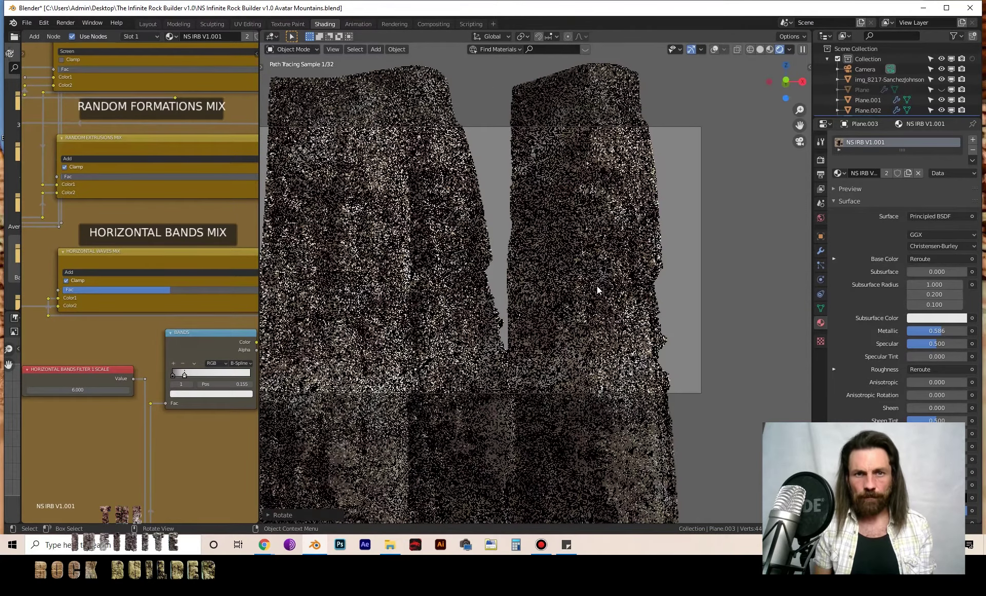
pyautogui.scroll(-2, 493, 287)
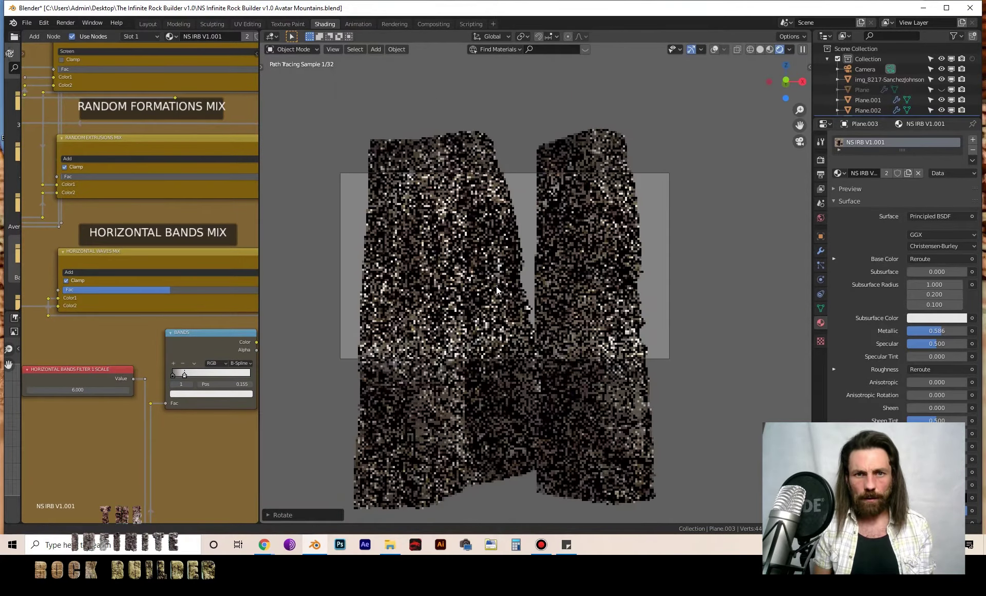
pyautogui.scroll(1, 522, 288)
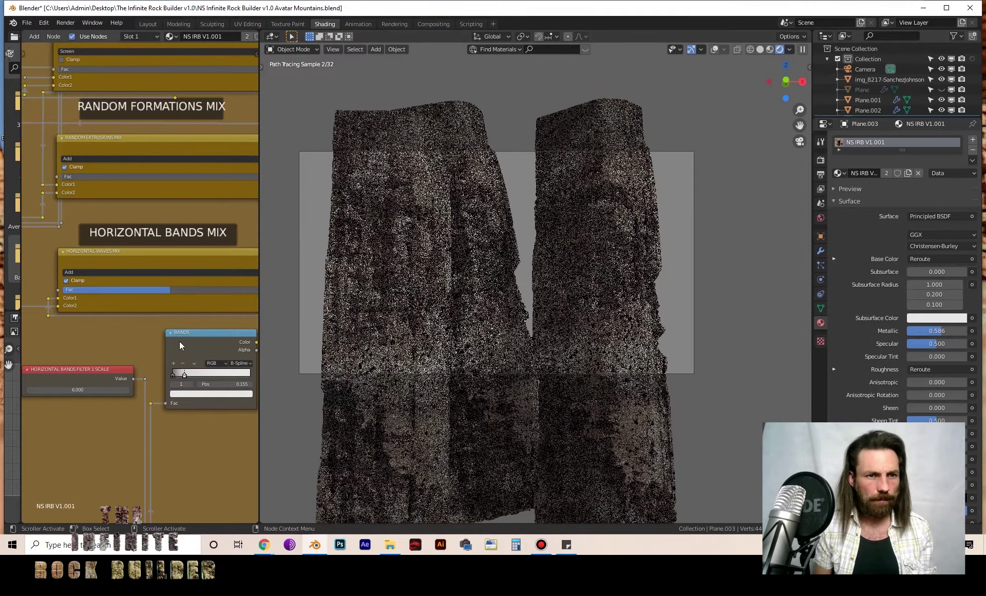
# Set the Random Vertical Crease value of the duplicate cliff's rock material to 1000
pyautogui.scroll(-5, 180, 310)
pyautogui.moveTo(168, 180); pyautogui.dragTo(183, 342, button='middle')
pyautogui.moveTo(158, 205); pyautogui.dragTo(46, 191, button='middle')
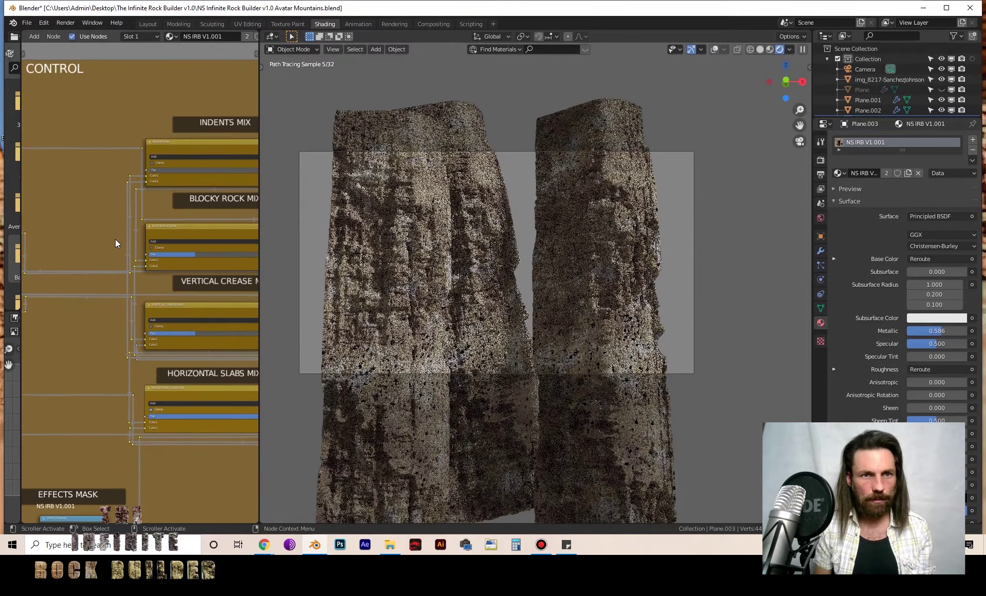
pyautogui.scroll(-2, 186, 258)
pyautogui.moveTo(186, 259); pyautogui.dragTo(42, 202, button='middle')
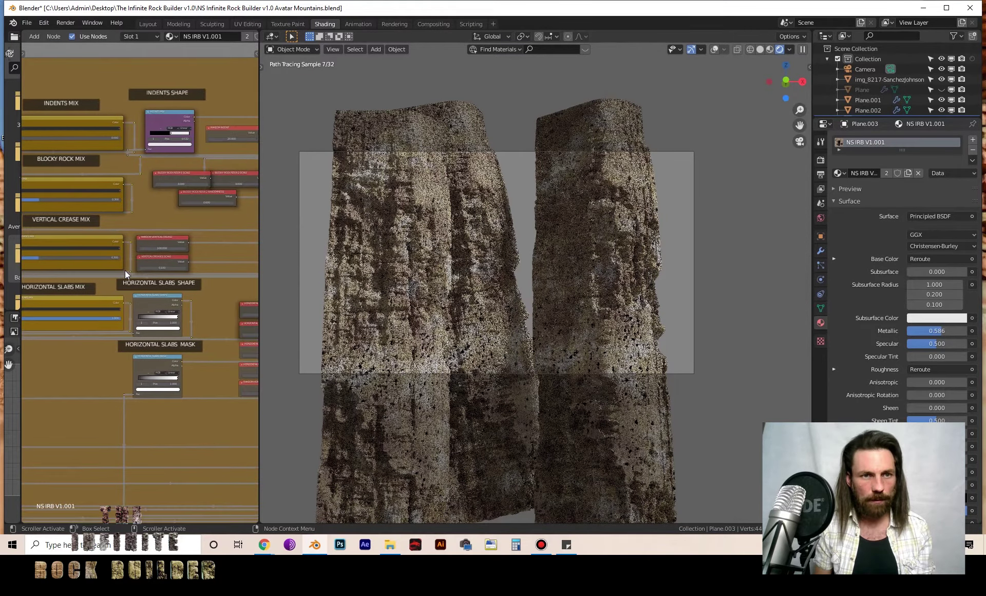
pyautogui.scroll(6, 159, 272)
pyautogui.click(187, 223)
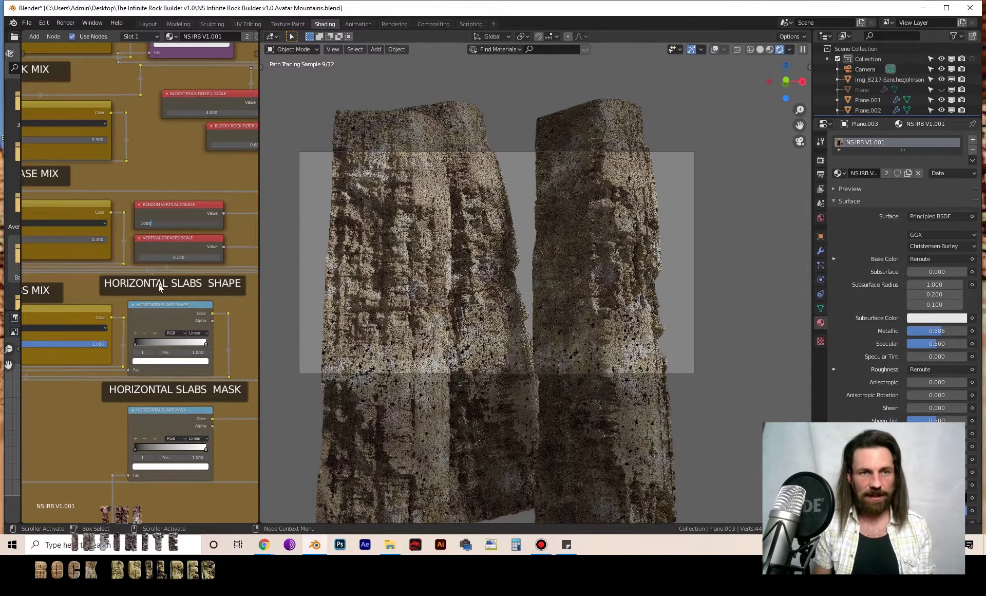
pyautogui.press('Return')
# Set the Random Horizontal Slabs value of the duplicate cliff's rock material to 30000
pyautogui.moveTo(207, 340); pyautogui.dragTo(118, 223, button='middle')
pyautogui.moveTo(123, 328); pyautogui.dragTo(29, 305, button='middle')
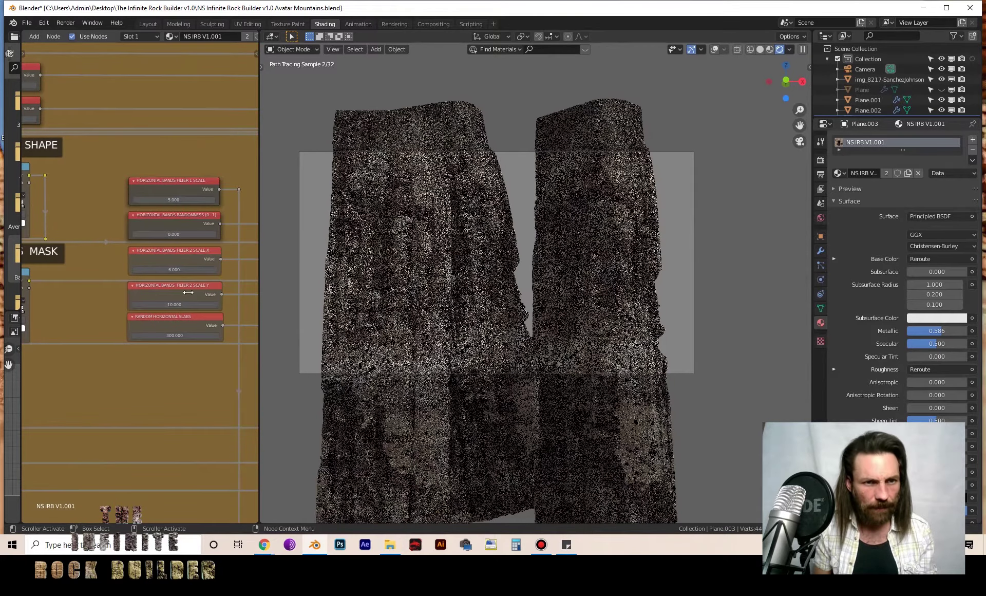
pyautogui.click(190, 335)
pyautogui.write('30')
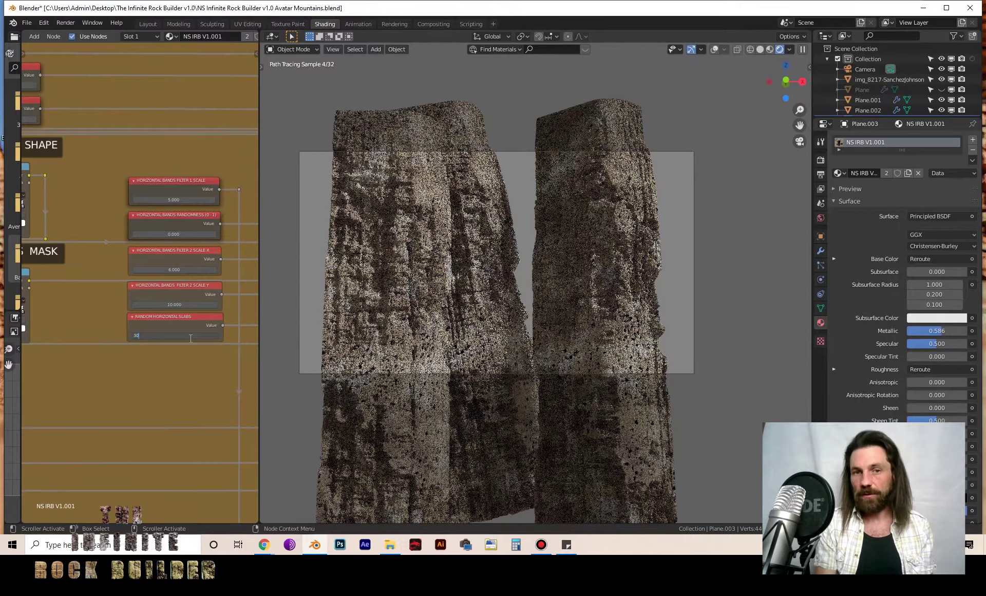
pyautogui.press('Return')
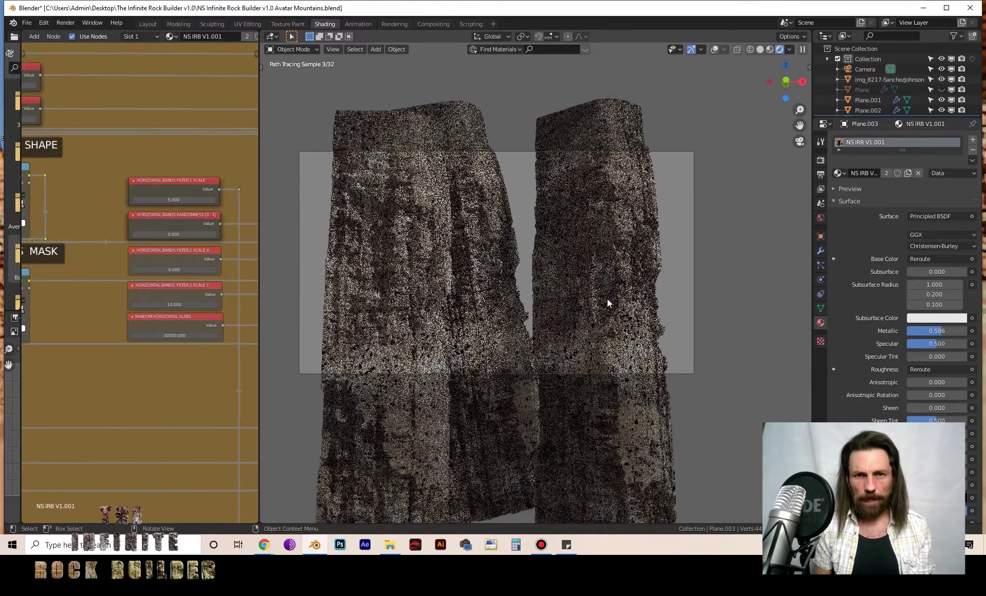
# Select the first cliff and set the Rock Colour 1 Scale of its NS IRB V1.0 material to 1.6
pyautogui.click(400, 253)
pyautogui.scroll(-11, 125, 198)
pyautogui.moveTo(208, 307); pyautogui.dragTo(223, 353, button='middle')
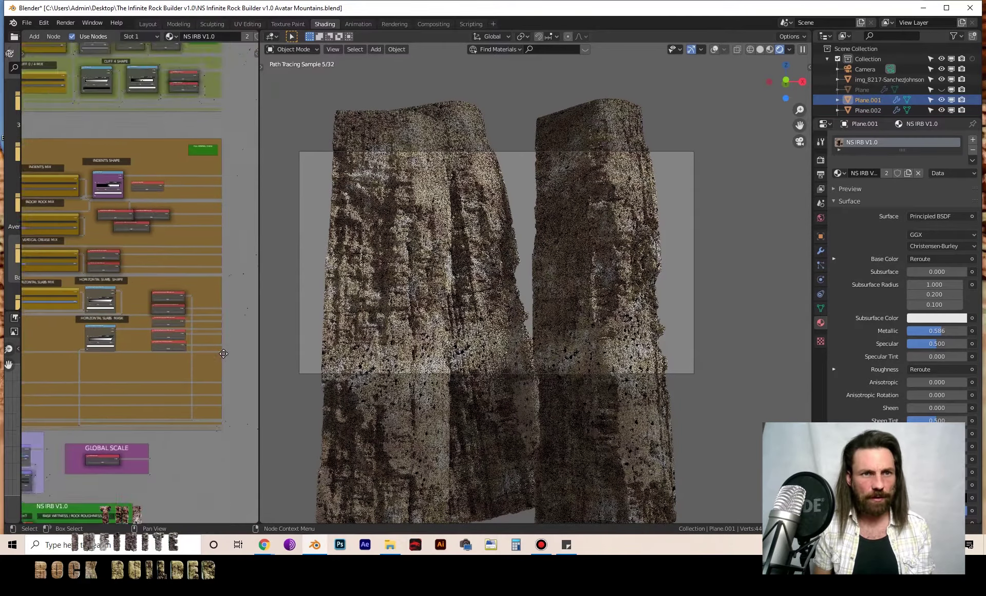
pyautogui.moveTo(85, 186); pyautogui.dragTo(158, 316, button='middle')
pyautogui.moveTo(154, 151); pyautogui.dragTo(168, 345, button='middle')
pyautogui.moveTo(121, 138); pyautogui.dragTo(127, 356, button='middle')
pyautogui.moveTo(74, 80); pyautogui.dragTo(211, 330, button='middle')
pyautogui.scroll(15, 132, 176)
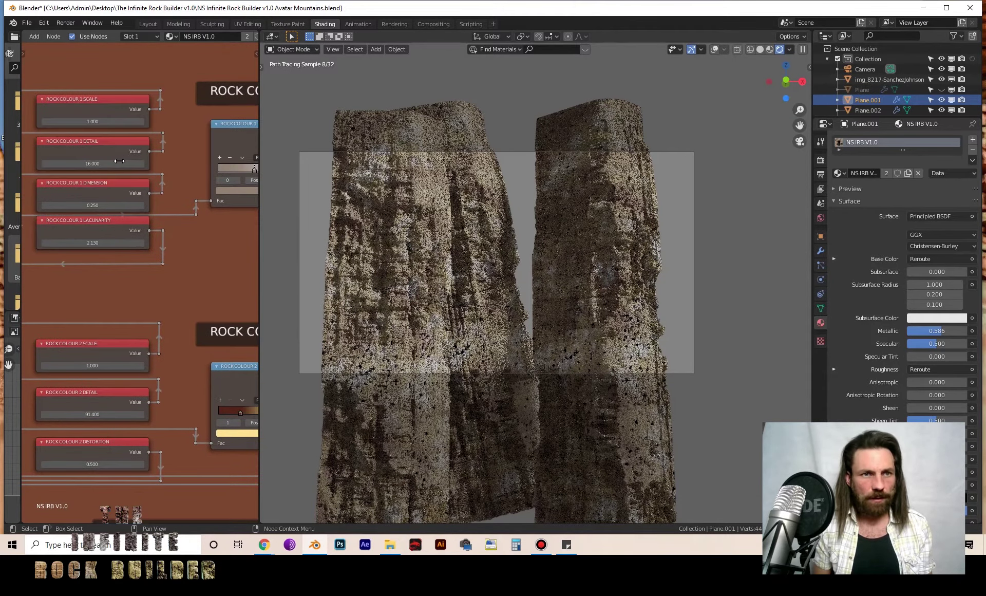
pyautogui.click(103, 122)
pyautogui.write('1.0')
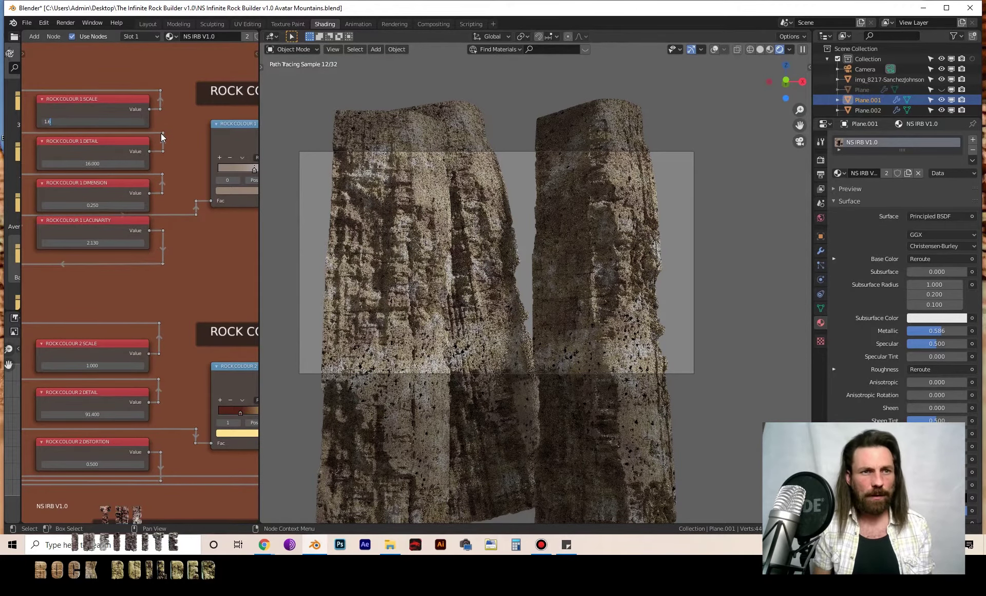
pyautogui.press('Return')
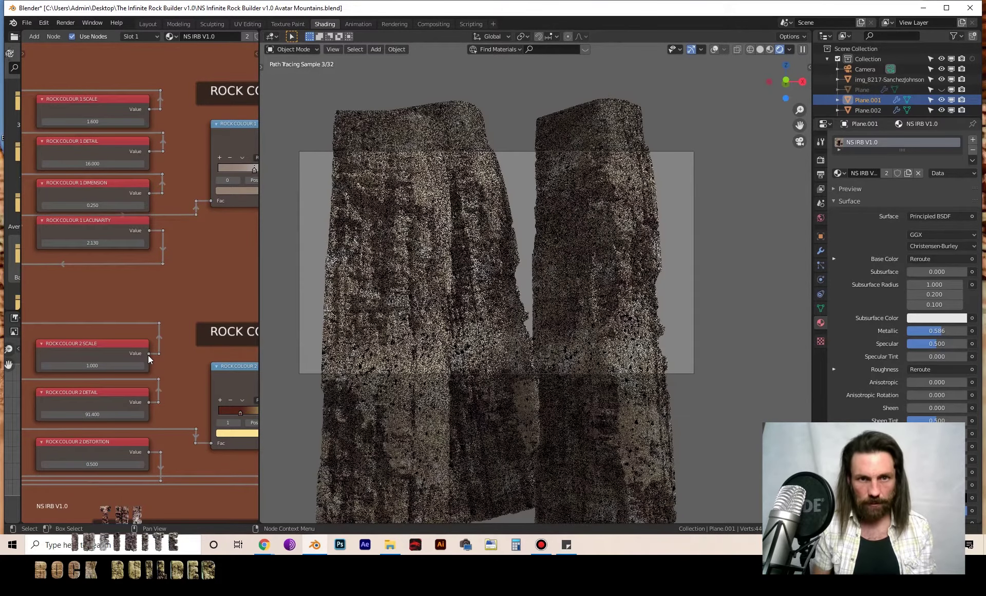
# Select the newest duplicate cliff and set its material's Rock Colour 1 Scale to 2 and Rock Colour 2 Scale to 0.3
pyautogui.click(598, 208)
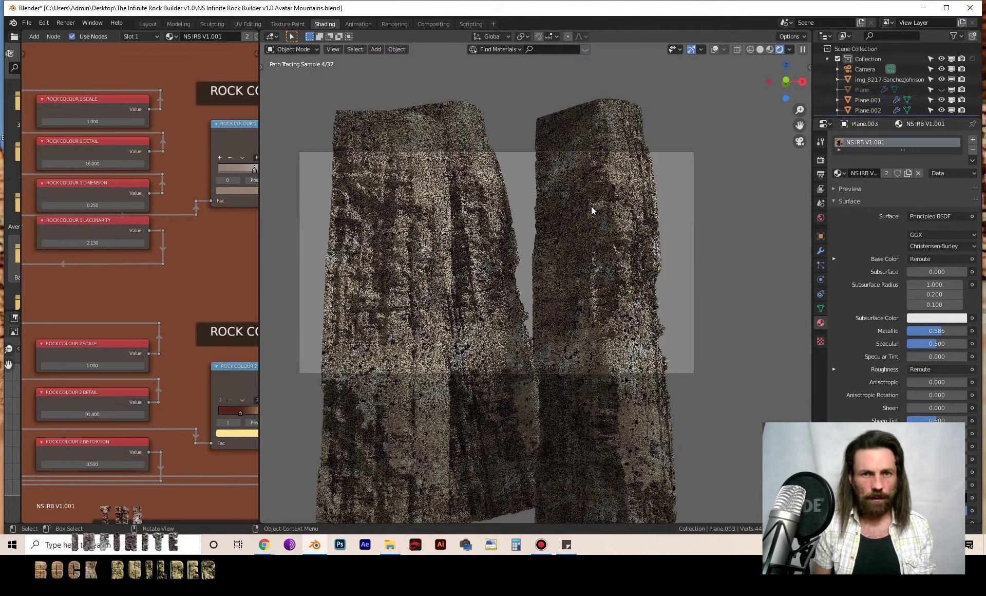
pyautogui.click(101, 123)
pyautogui.write('2')
pyautogui.press('Return')
pyautogui.click(108, 366)
pyautogui.write('1.0')
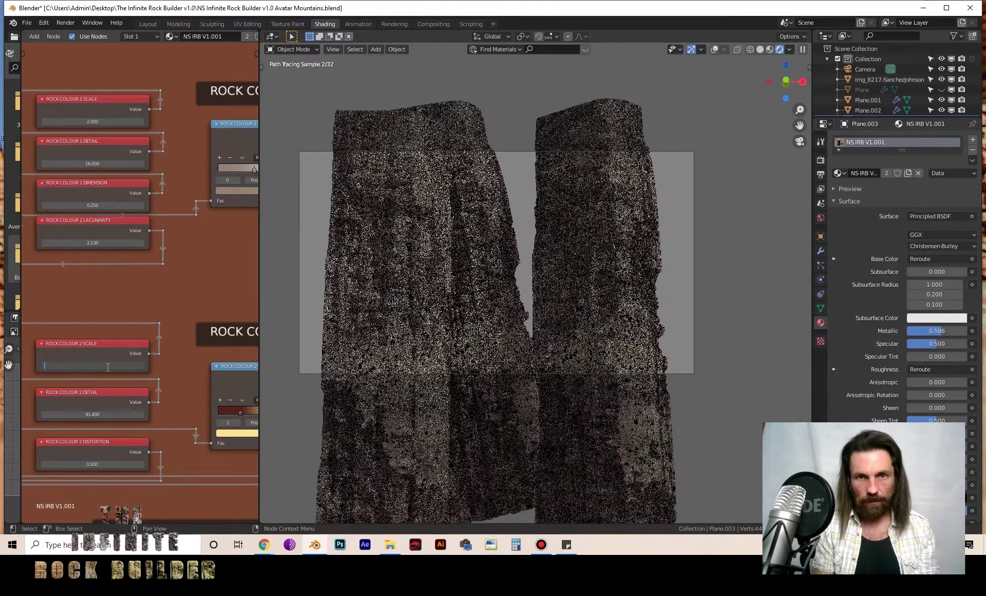
pyautogui.press('Return')
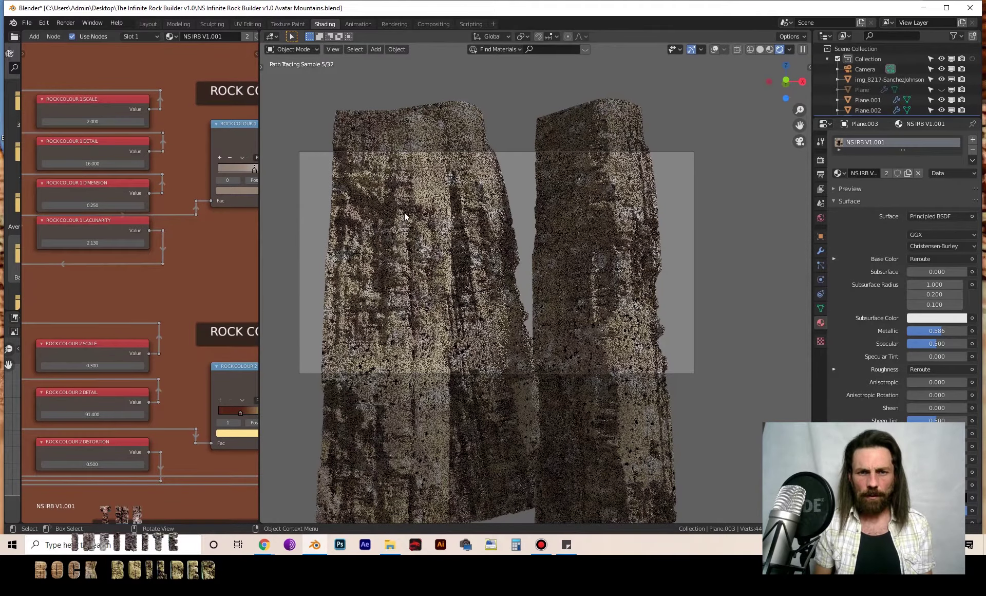
# Fly the camera lower and closer so it looks up at the three cliffs
pyautogui.hotkey('shift', '`')
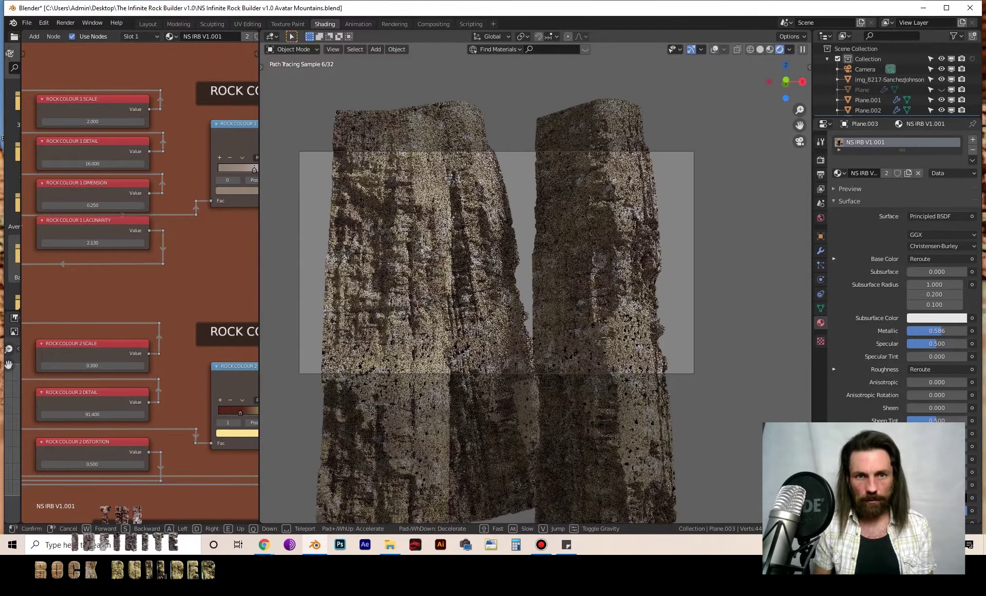
pyautogui.press('w')
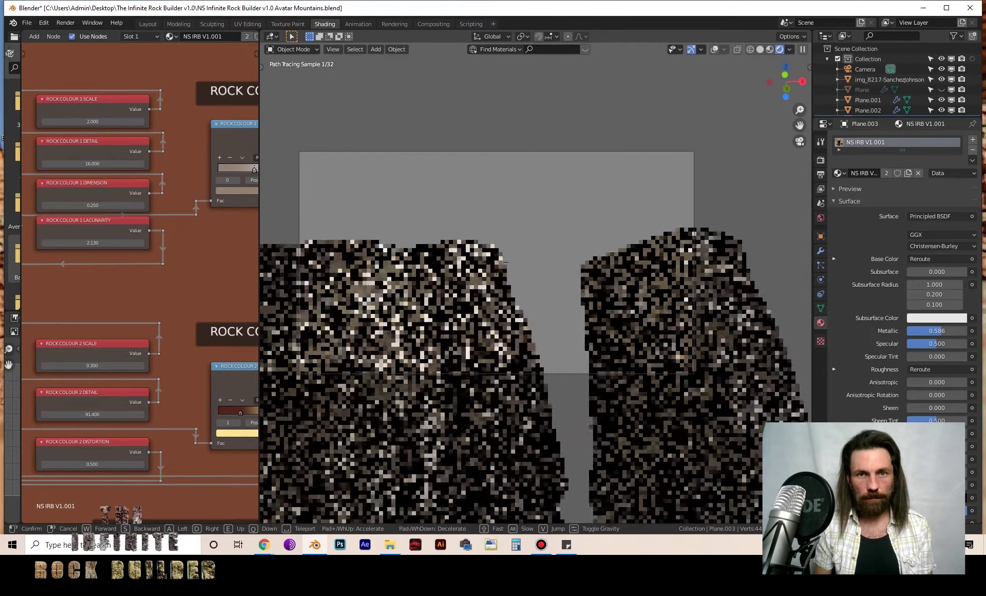
pyautogui.press('s')
pyautogui.press('q')
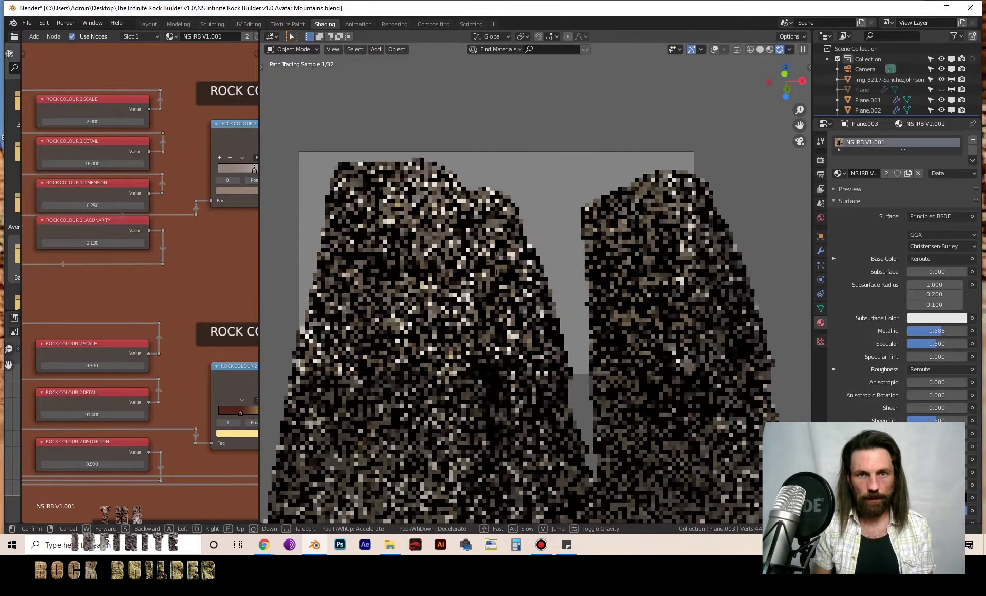
pyautogui.press('w')
pyautogui.click(537, 291)
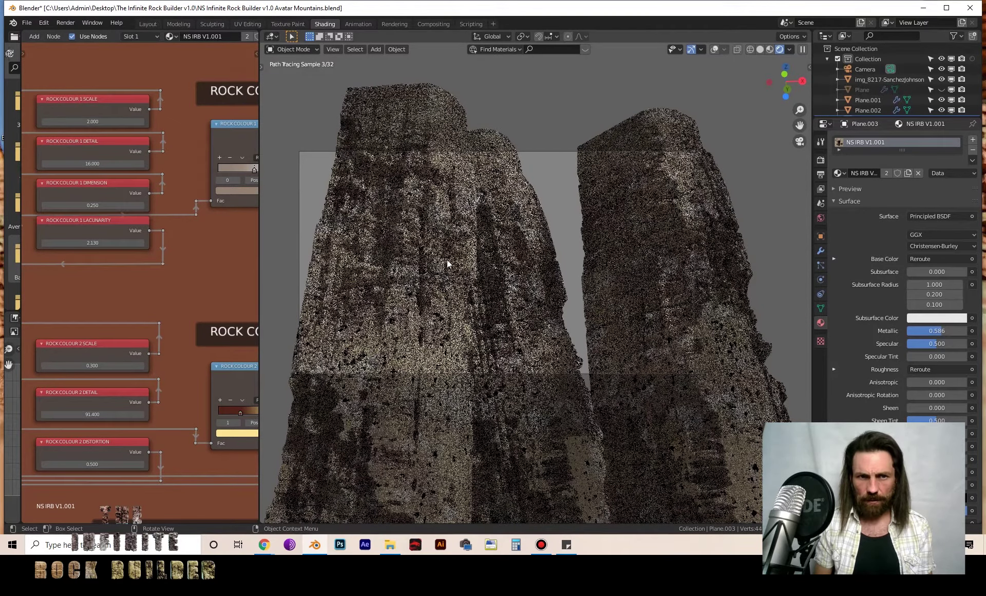
# Move the first cliff along the X axis, away from the tilted middle cliff
pyautogui.click(364, 233)
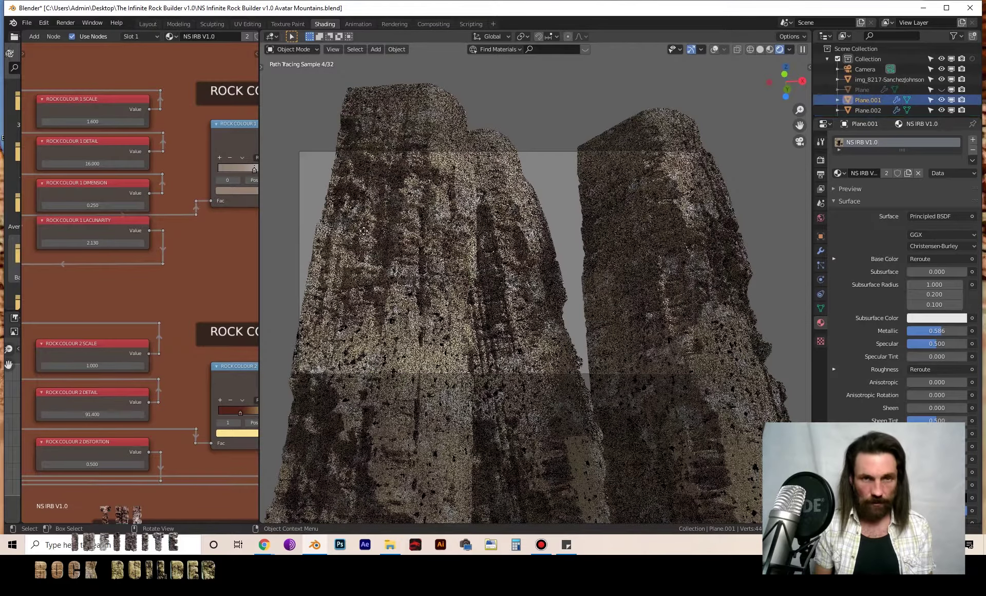
pyautogui.press('g')
pyautogui.press('x')
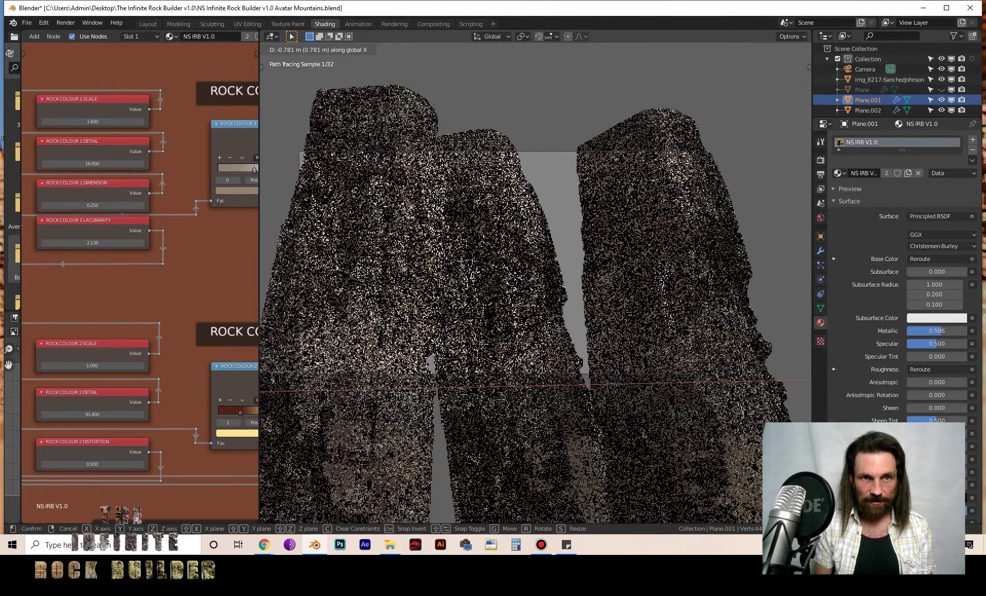
pyautogui.click(326, 221)
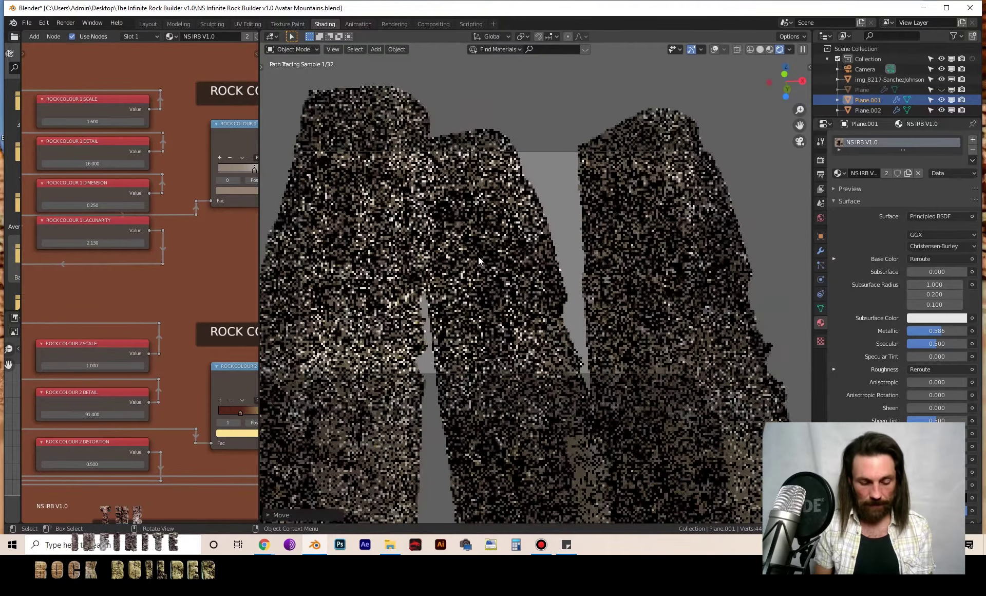
# Move the tilted middle cliff about -0.67 m along X, back against the first cliff
pyautogui.click(478, 260)
pyautogui.press('g')
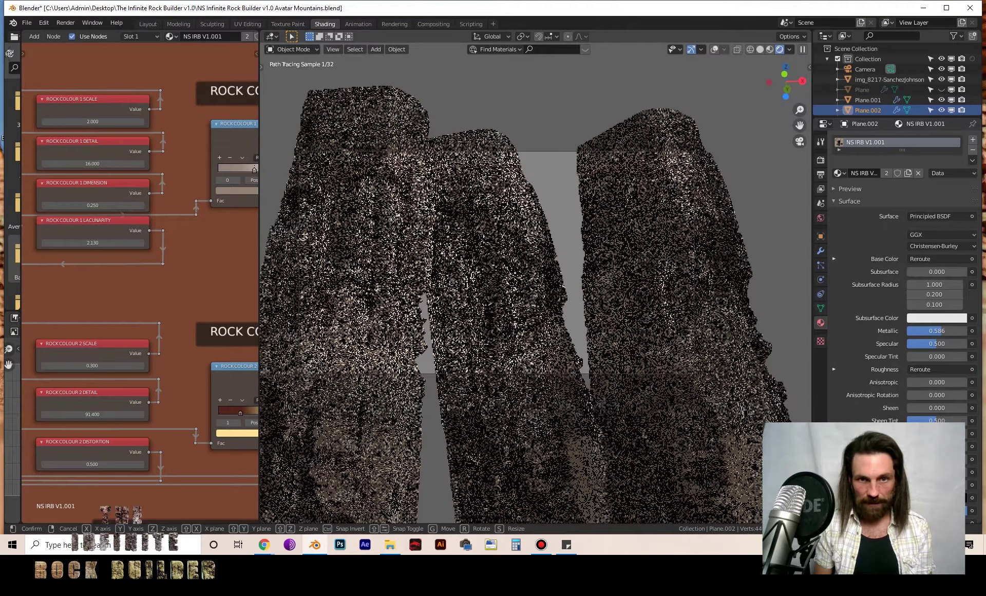
pyautogui.press('x')
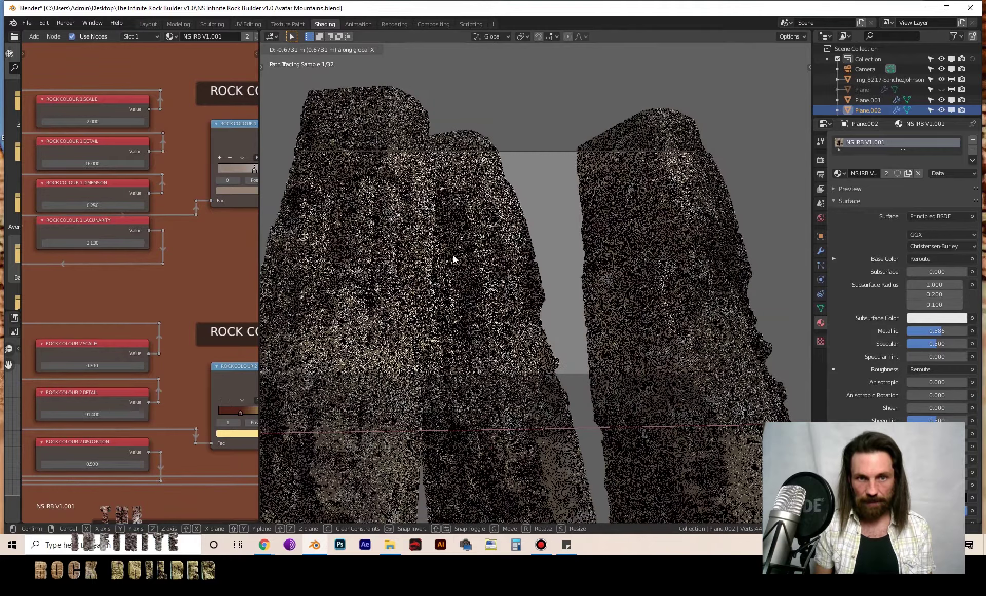
pyautogui.click(610, 225)
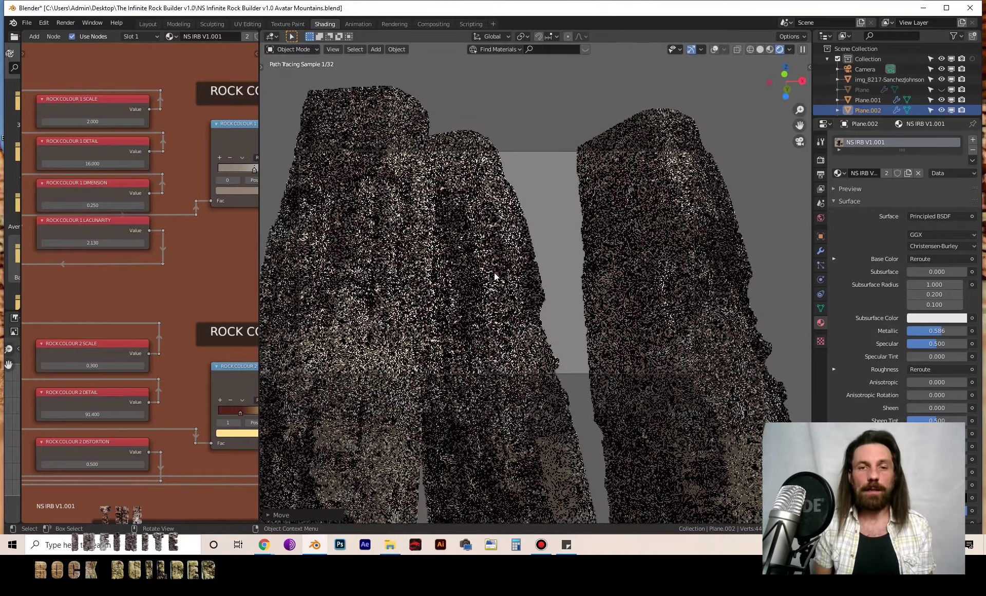
# Add a cube at the base of the cliffs, enlarge it, and flatten it along Z by a factor of about 0.39
pyautogui.scroll(-5, 481, 304)
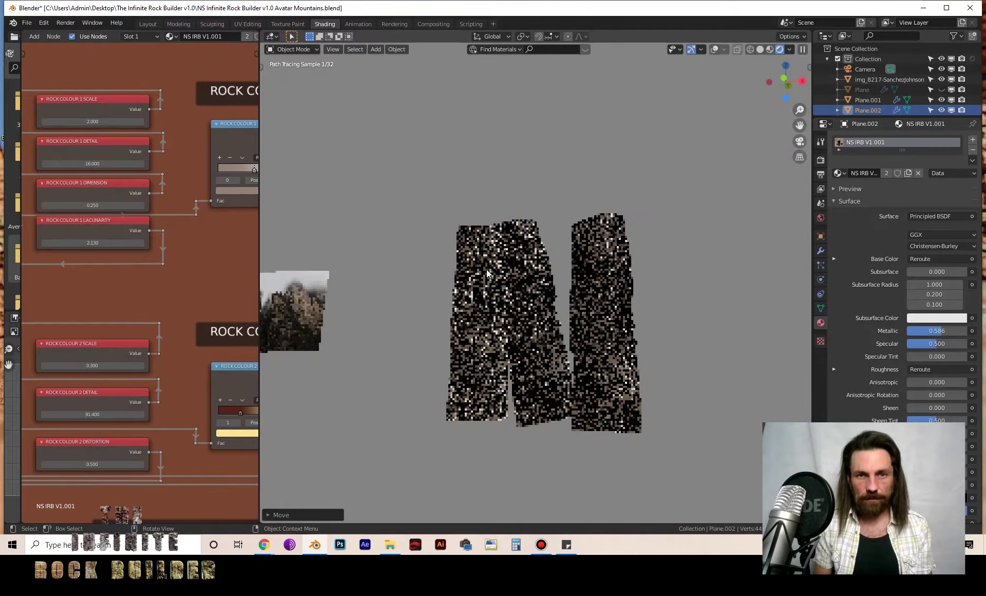
pyautogui.moveTo(483, 301); pyautogui.dragTo(538, 227, button='middle')
pyautogui.hotkey('shift', 'a')
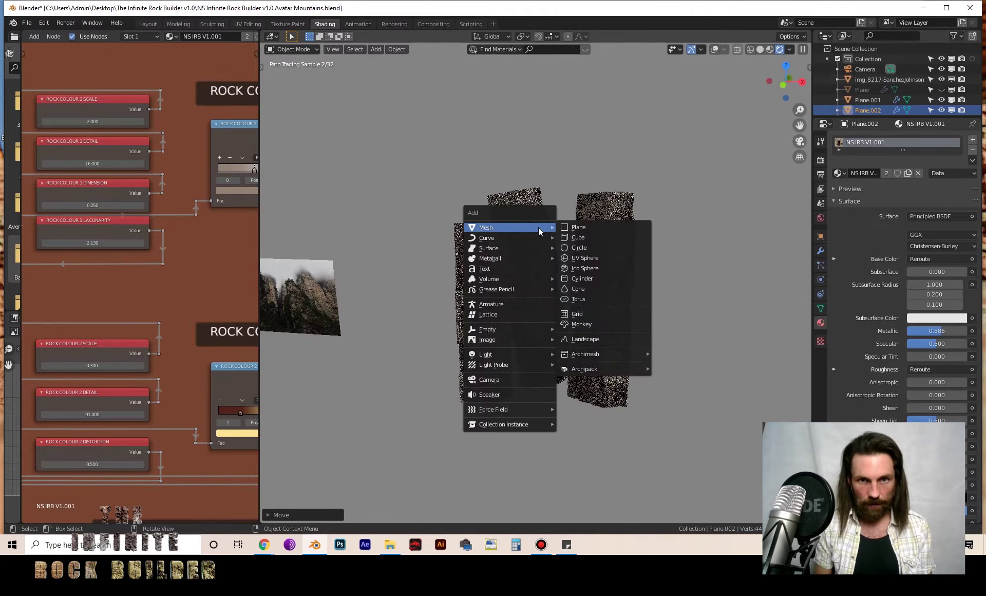
pyautogui.click(587, 240)
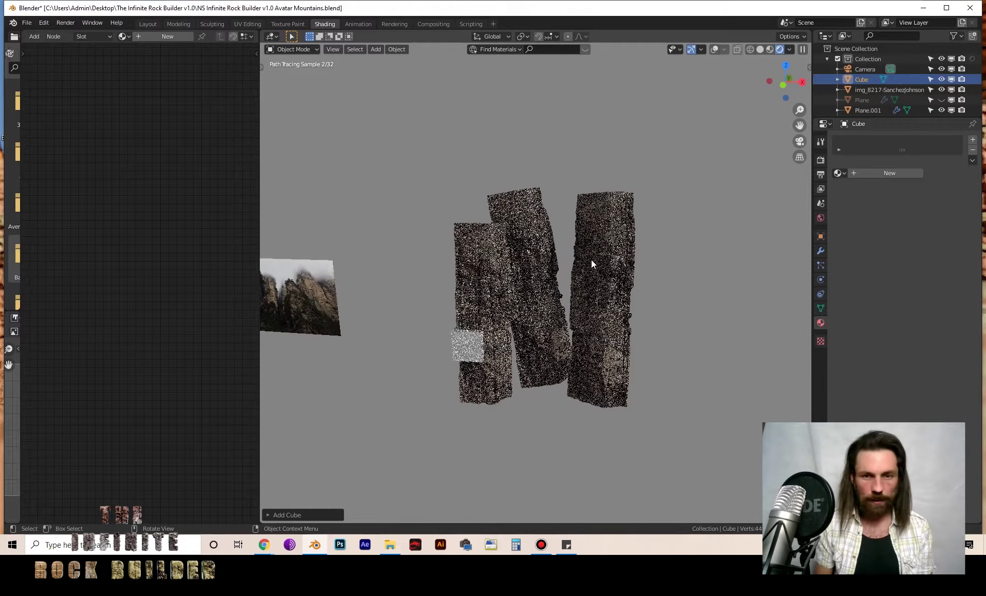
pyautogui.press('s')
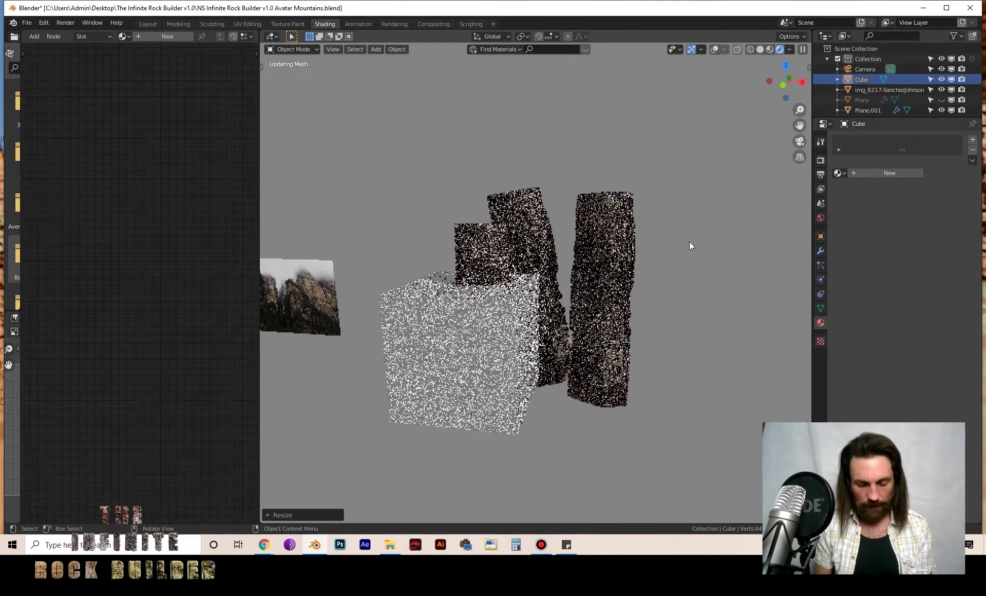
pyautogui.press('z')
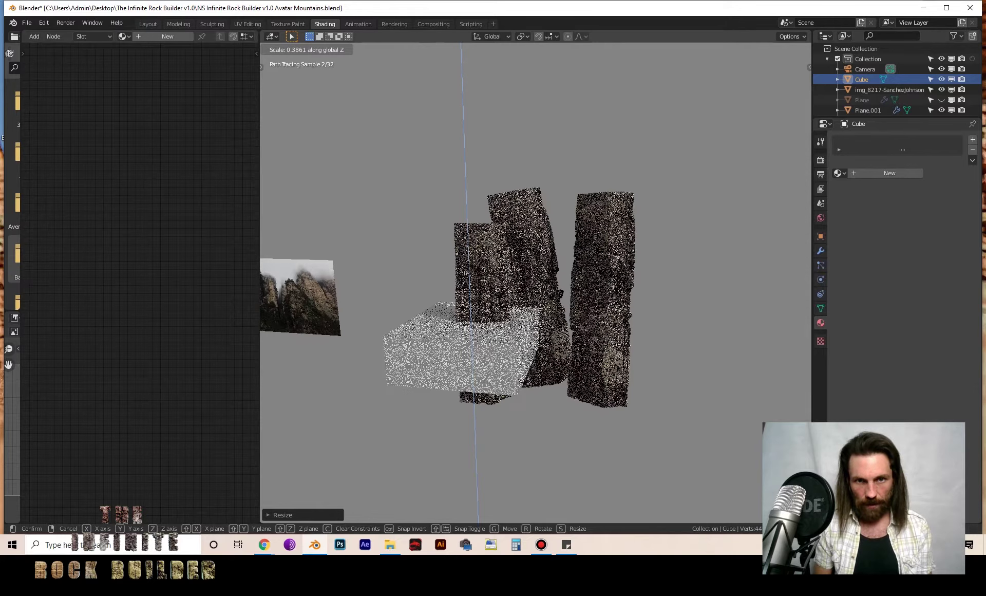
pyautogui.click(547, 298)
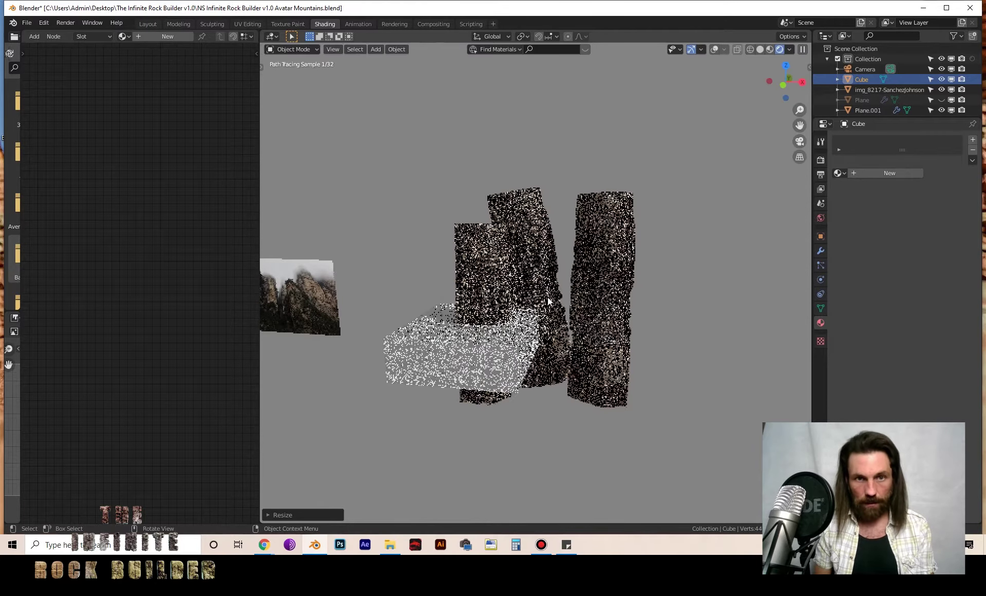
# In top view, move the cube 5.124 m along X and 2.32 m along Y, and scale it up to cover all three cliffs
pyautogui.press('KP_7')
pyautogui.press('g')
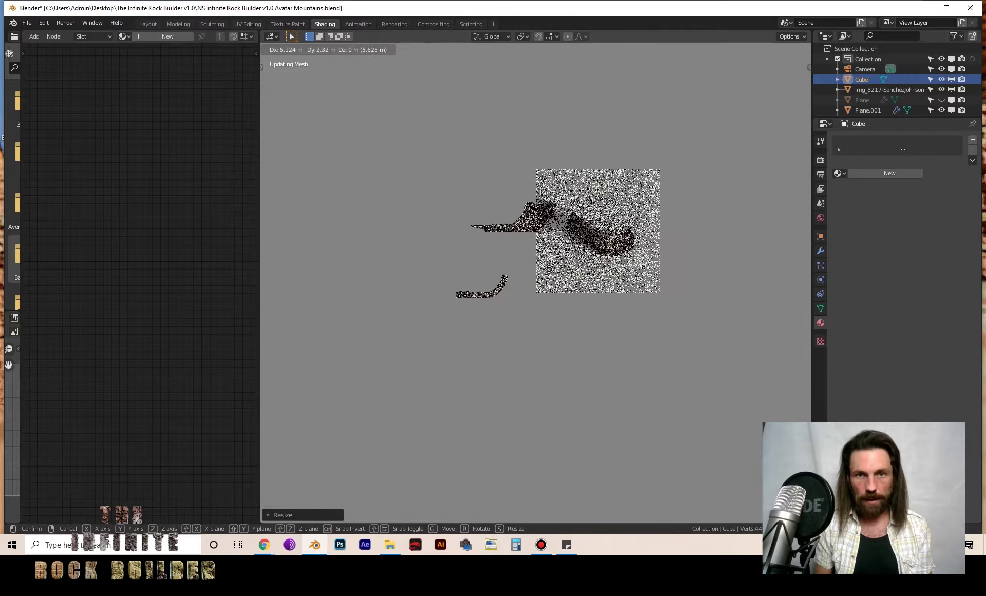
pyautogui.click(550, 269)
pyautogui.press('s')
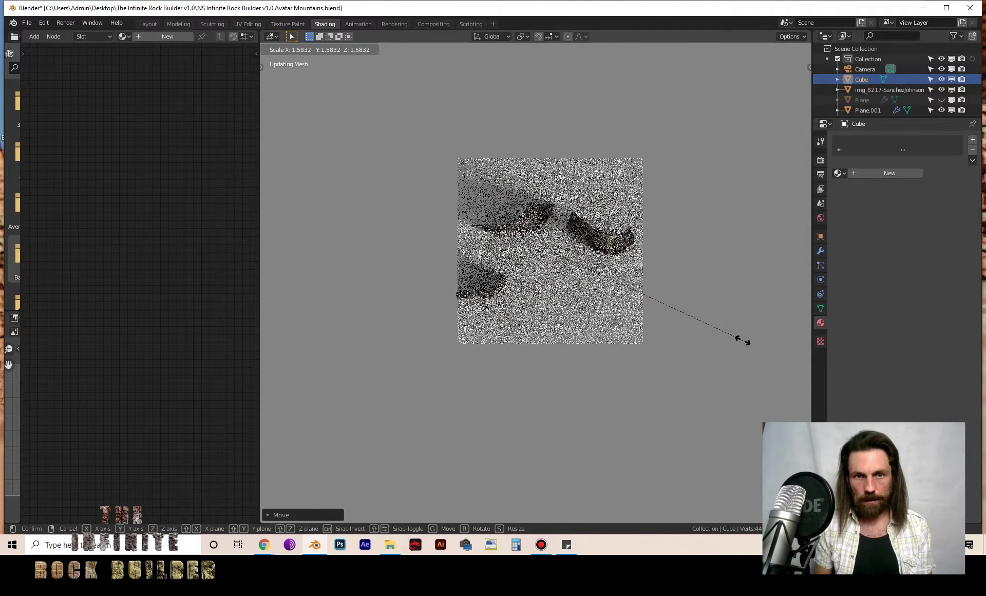
pyautogui.click(760, 349)
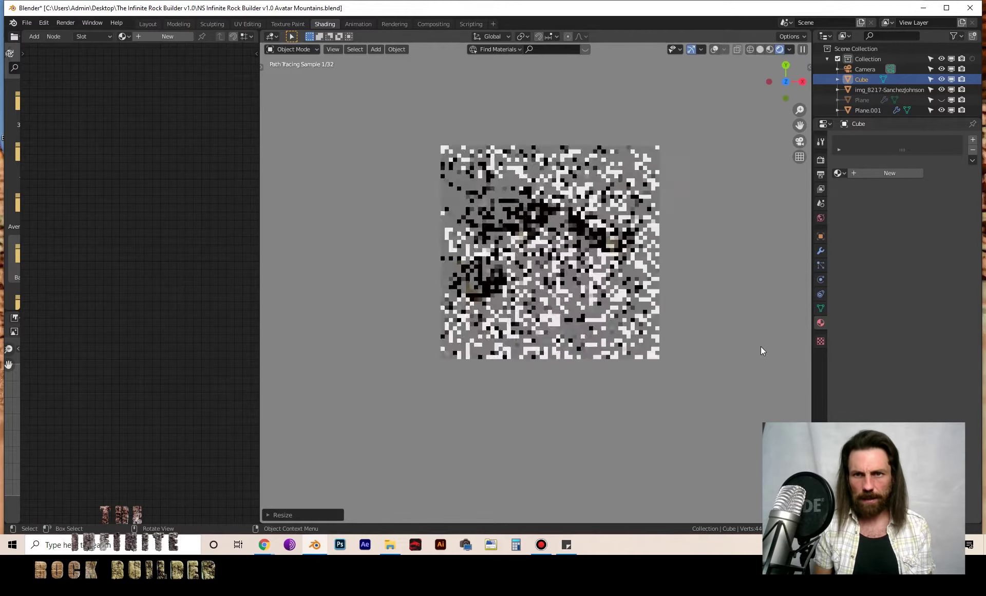
# Through the camera view, raise the cube about 8 m along Z to the upper part of the cliffs
pyautogui.click(799, 142)
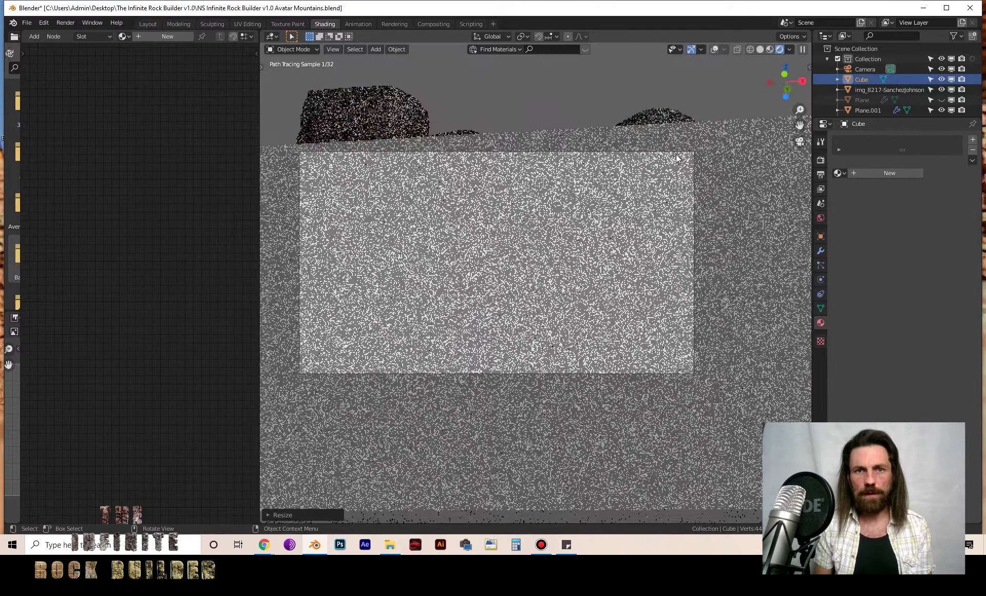
pyautogui.press('g')
pyautogui.press('z')
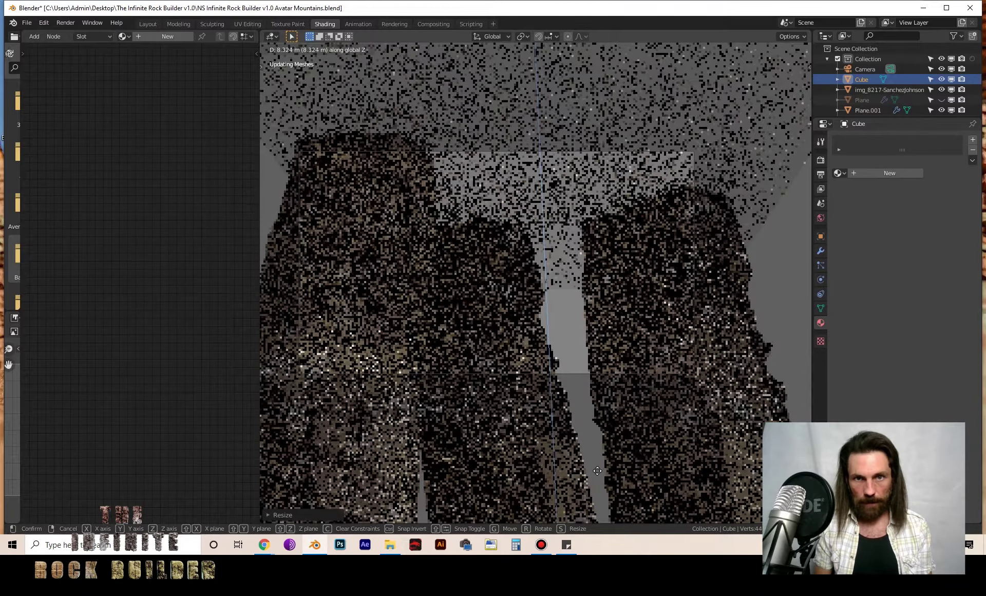
pyautogui.click(597, 477)
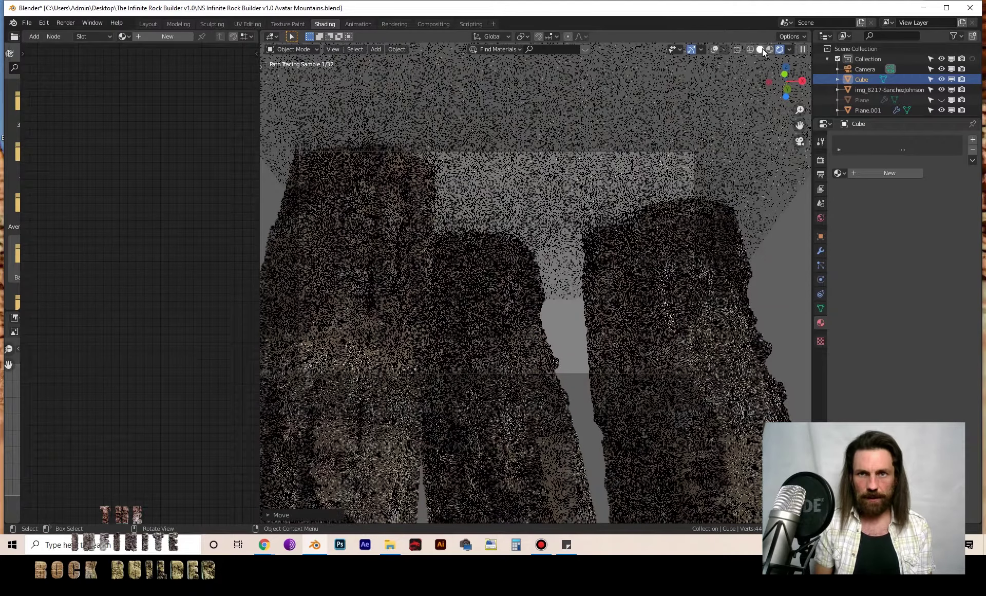
# Switch the viewport to solid shading with overlays shown, create a new material on the cube, and frame its nodes
pyautogui.press('z')
pyautogui.hotkey('shift', 'alt', 'z')
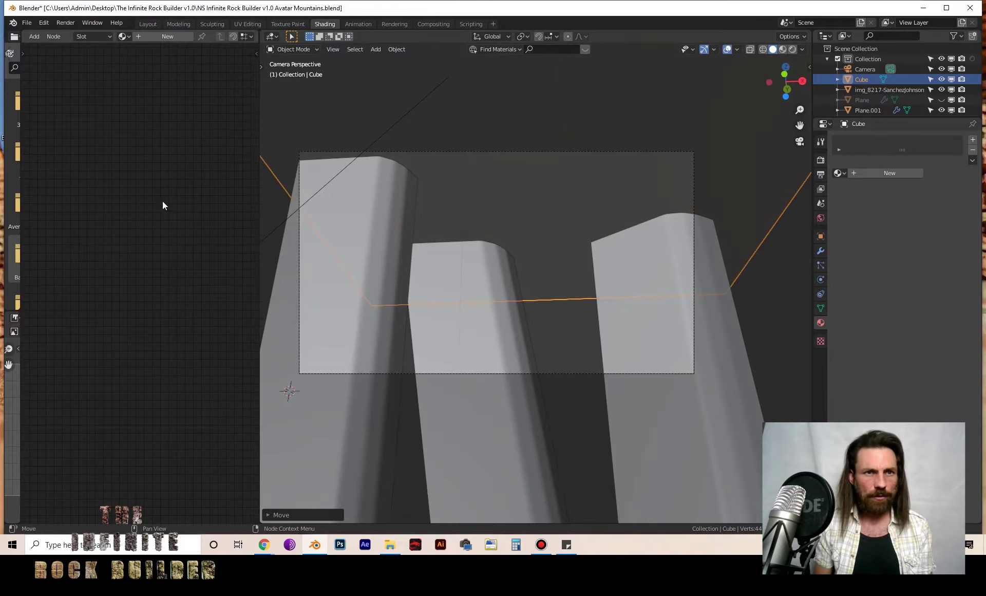
pyautogui.click(164, 37)
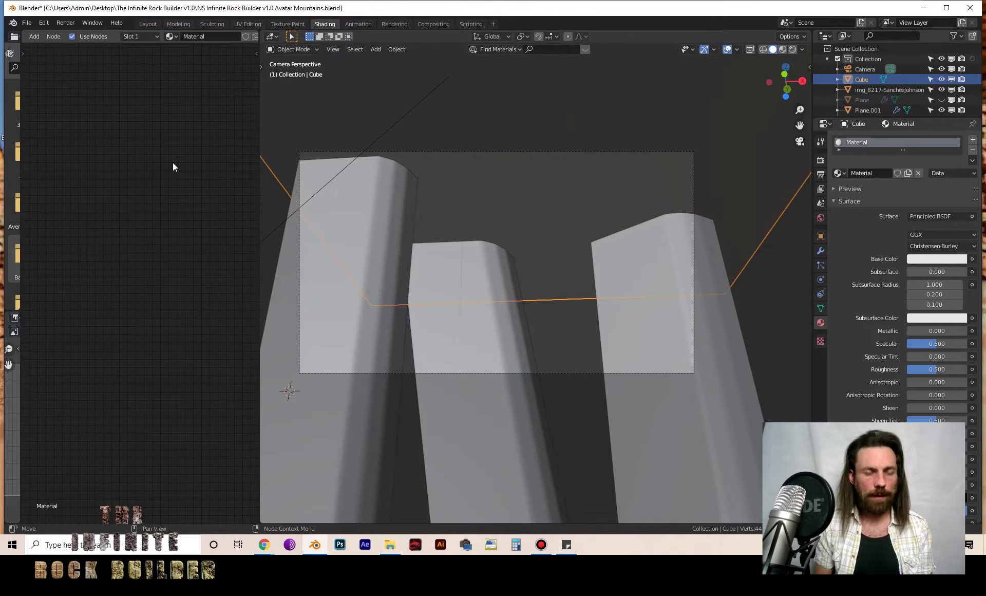
pyautogui.press('q')
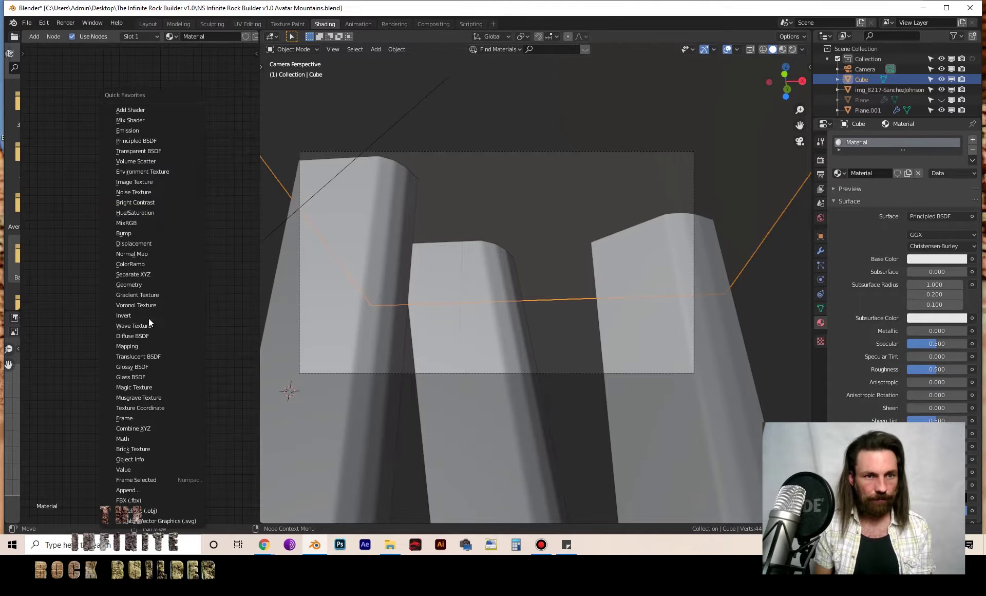
pyautogui.click(153, 479)
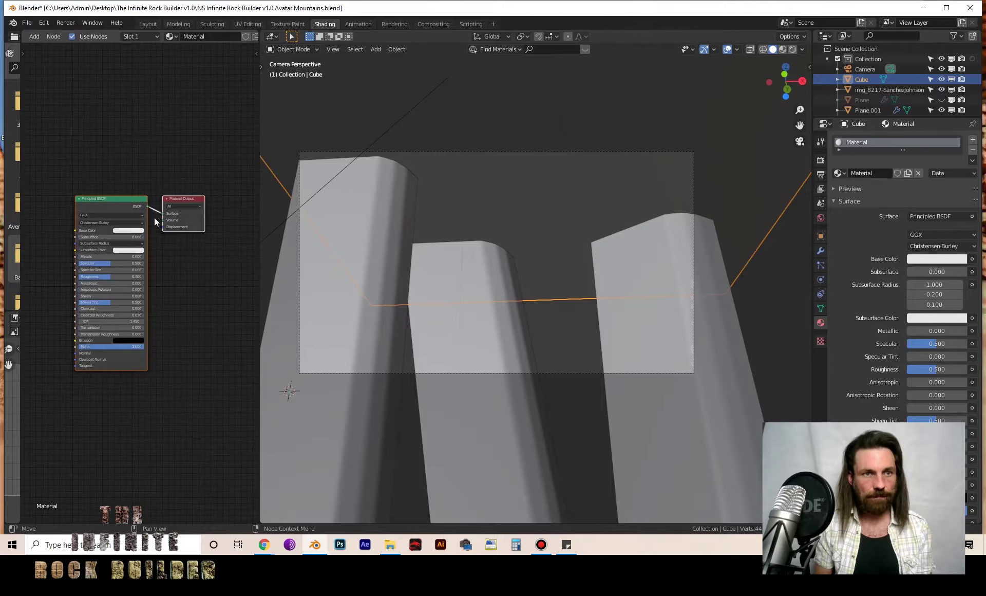
# Replace the cube material's Principled BSDF with a Volume Scatter shader and connect it only to the output's Volume input
pyautogui.hotkey('shift', 's')
pyautogui.moveTo(91, 212)
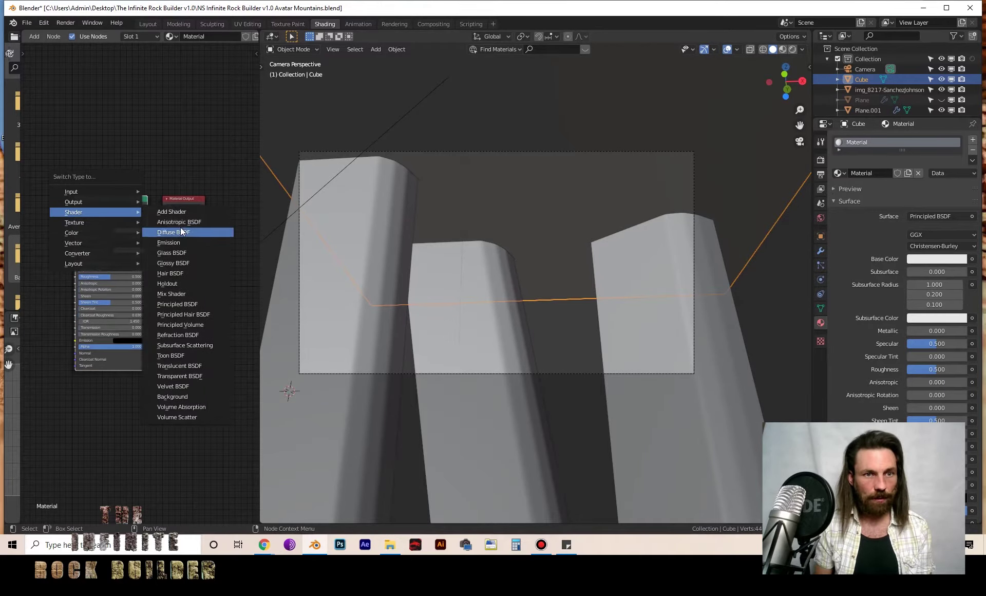
pyautogui.click(186, 416)
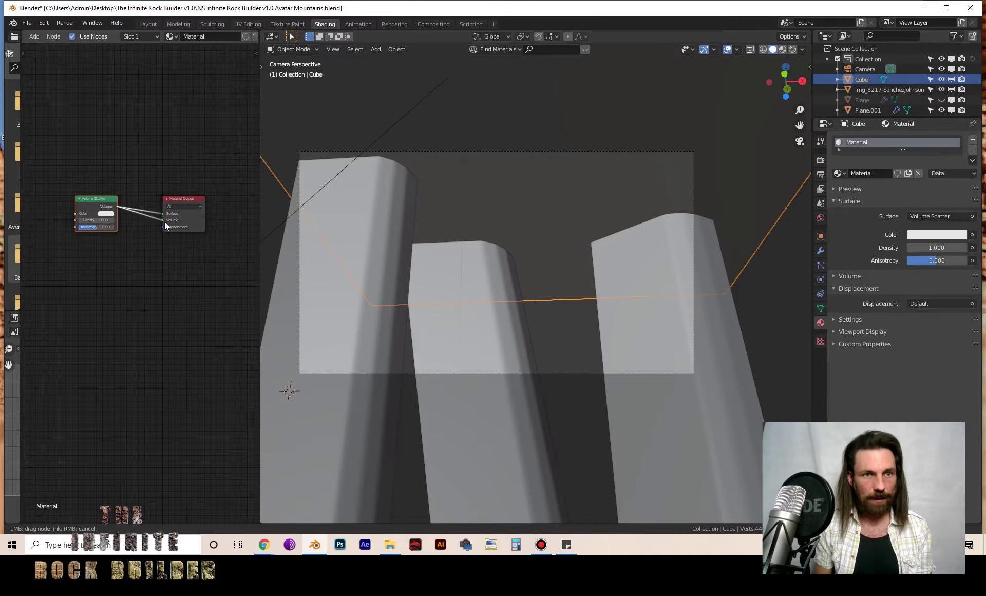
pyautogui.moveTo(163, 213); pyautogui.dragTo(163, 220)
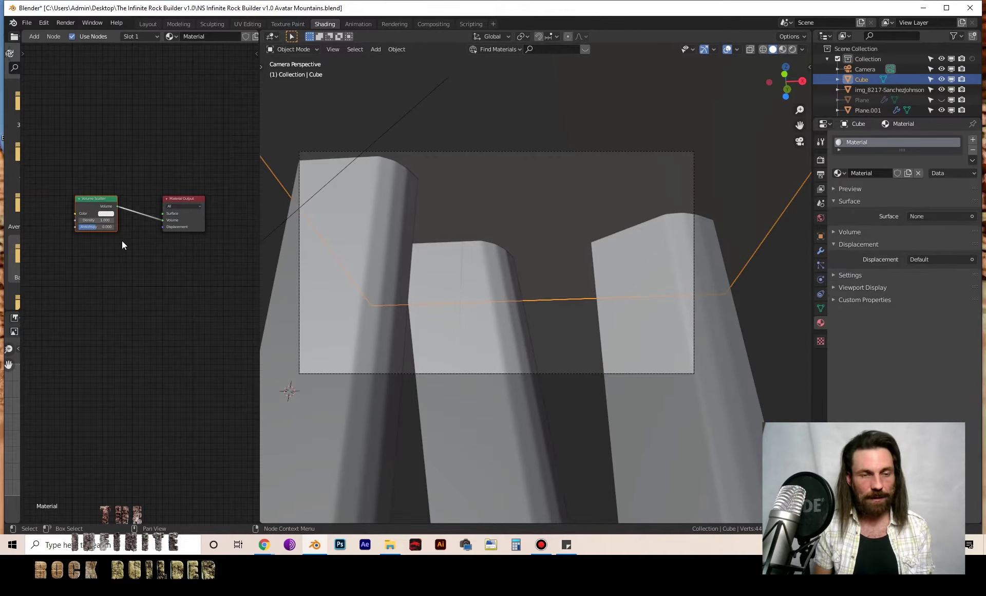
# Add a Musgrave Texture node and connect its Fac output to the Volume Scatter's Color input
pyautogui.moveTo(101, 247); pyautogui.dragTo(187, 276, button='middle')
pyautogui.press('q')
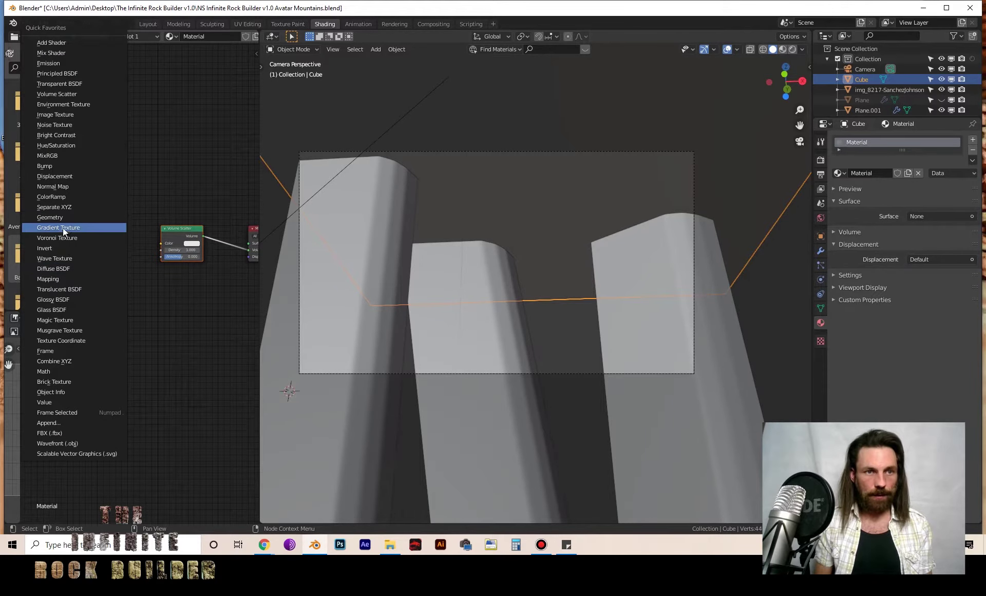
pyautogui.click(69, 331)
pyautogui.moveTo(101, 222); pyautogui.dragTo(162, 243)
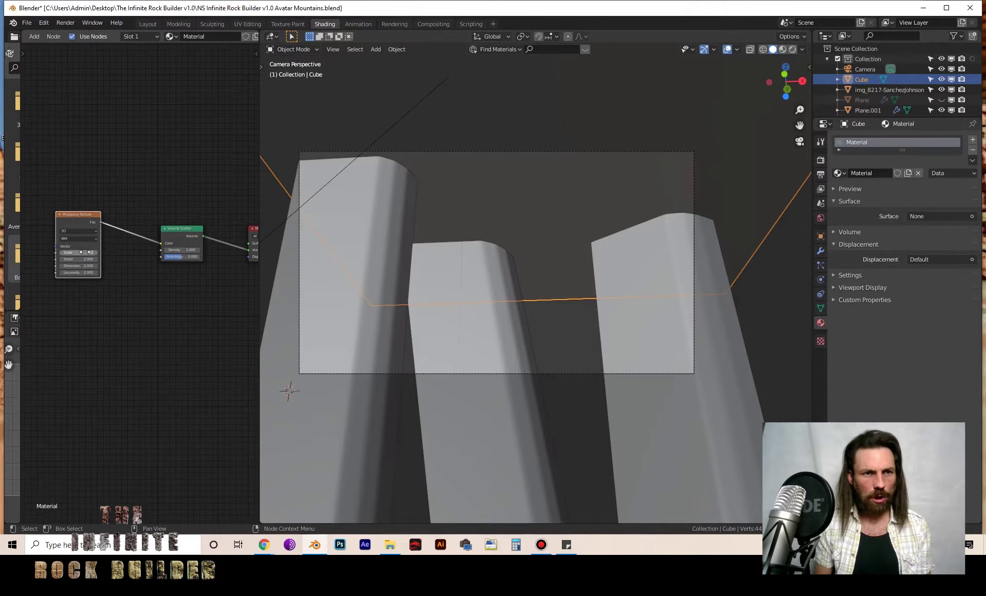
# Preview the Musgrave Texture on the cube through a Viewer node in rendered shading
pyautogui.scroll(2, 118, 231)
pyautogui.keyDown('ctrl'); pyautogui.keyDown('shift'); pyautogui.click(60, 196); pyautogui.keyUp('shift'); pyautogui.keyUp('ctrl')
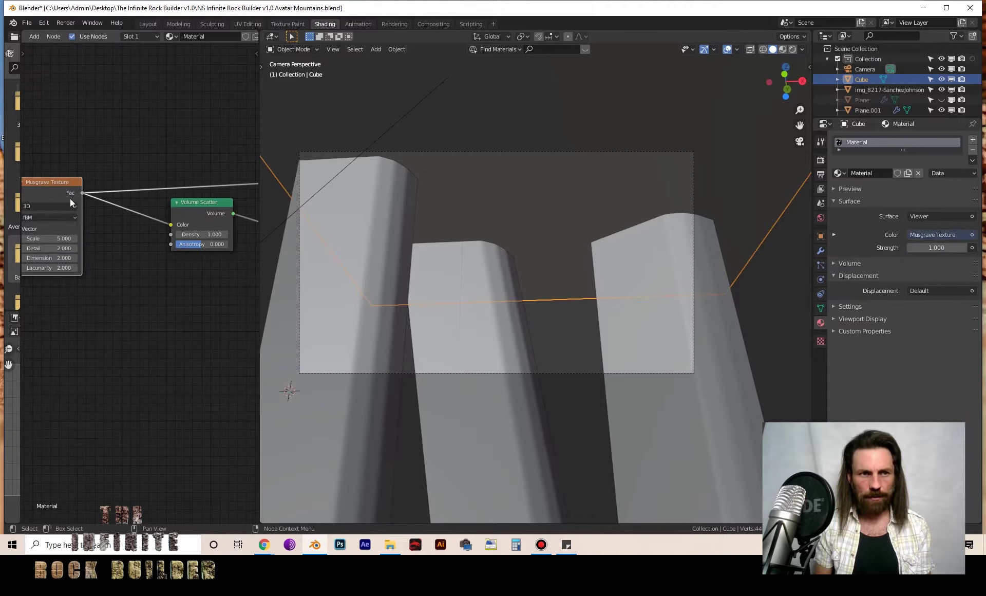
pyautogui.click(793, 49)
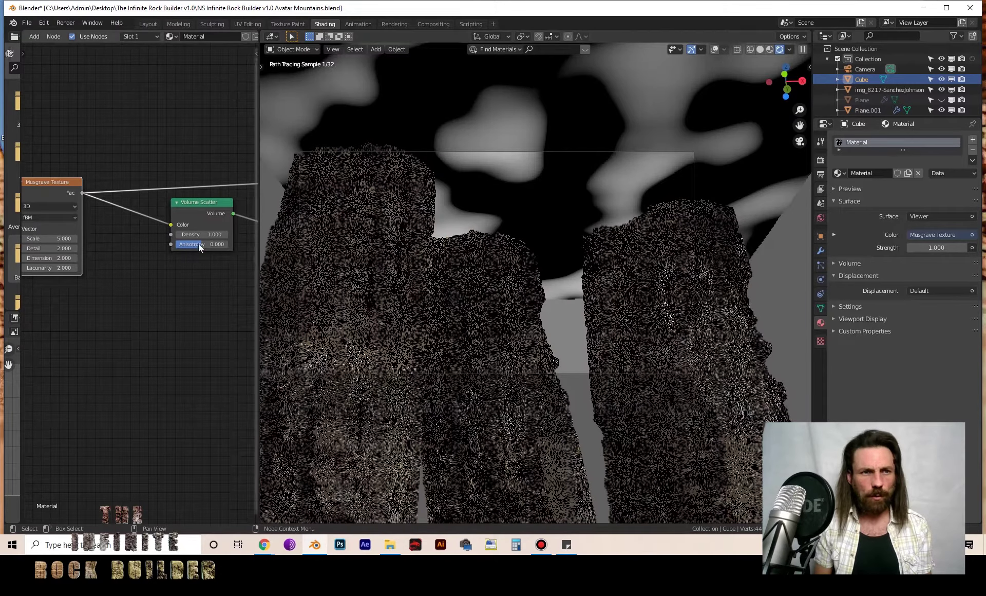
# Set the Musgrave Texture's Detail to 16 and its Dimension to 0.2
pyautogui.moveTo(153, 283); pyautogui.dragTo(232, 295, button='middle')
pyautogui.scroll(7, 135, 281)
pyautogui.moveTo(99, 247); pyautogui.dragTo(164, 247)
pyautogui.click(101, 263)
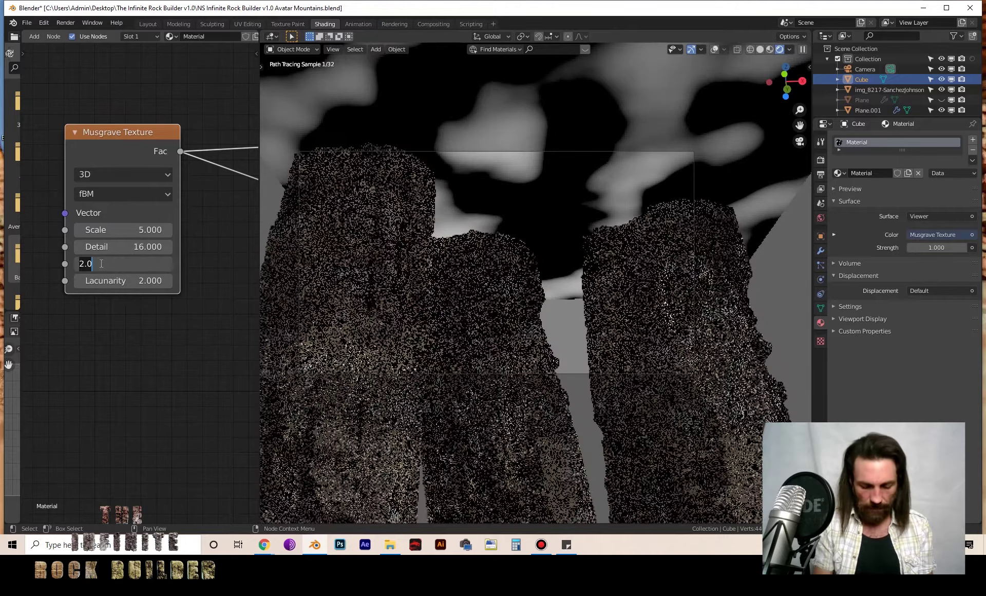
pyautogui.write('.2')
pyautogui.press('Return')
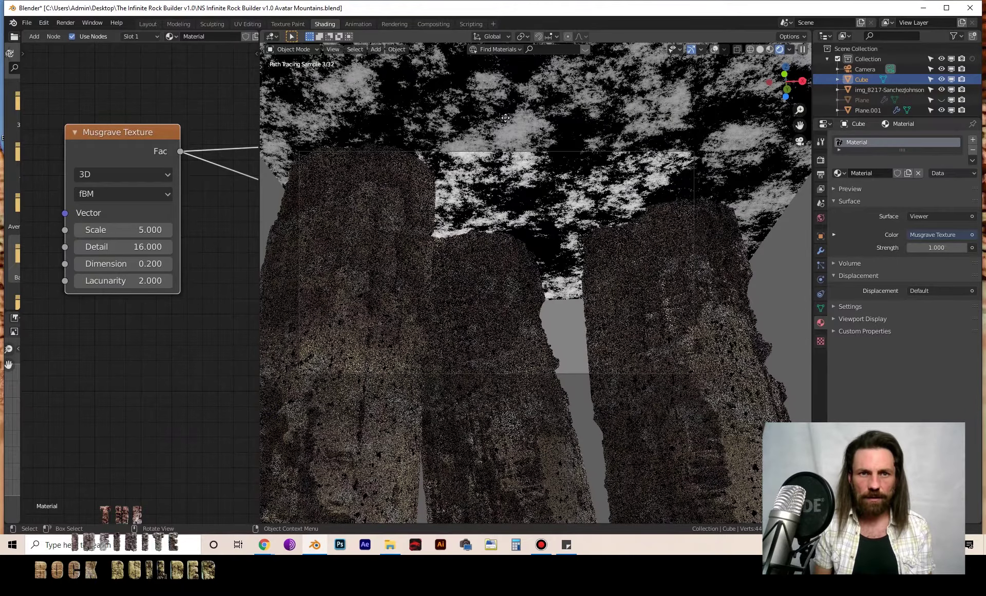
# Lower the cube about 1 m along Z over the cliff tops
pyautogui.press('g')
pyautogui.press('z')
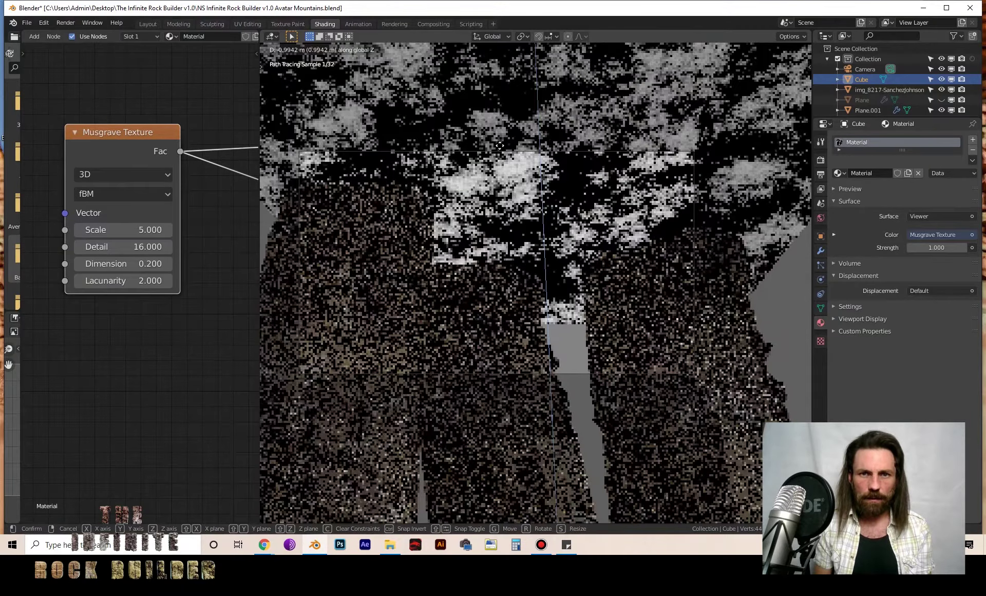
pyautogui.click(490, 146)
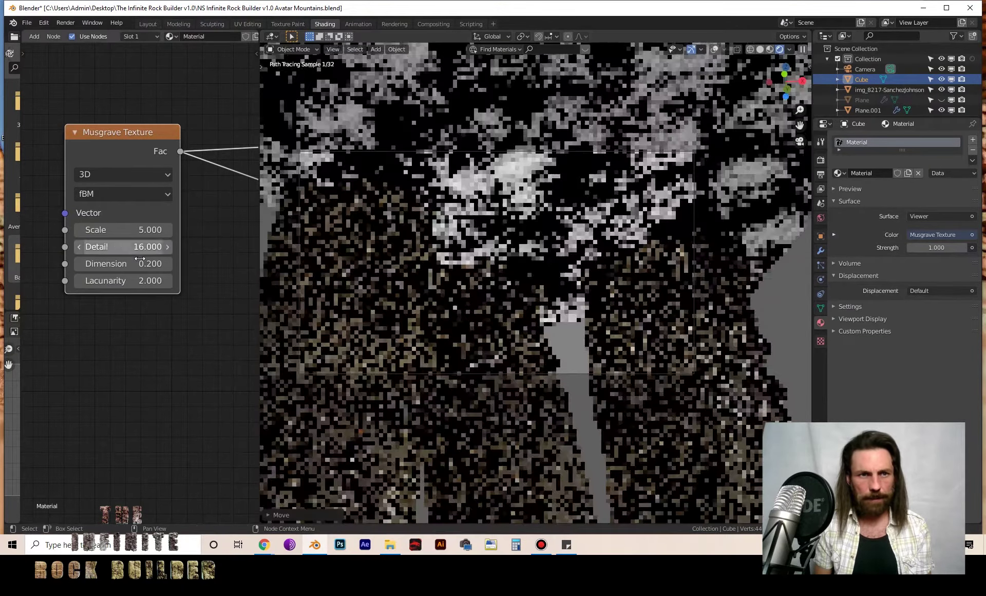
# End the Musgrave preview and display the cube's Volume Scatter shader in the render
pyautogui.scroll(-2, 208, 221)
pyautogui.scroll(-3, 207, 222)
pyautogui.moveTo(206, 226); pyautogui.dragTo(101, 227, button='middle')
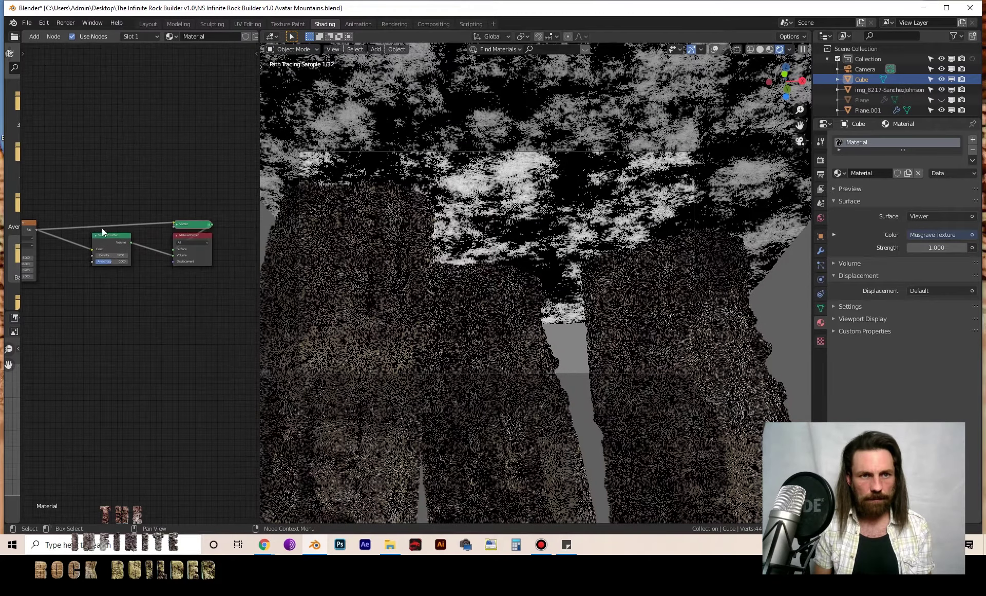
pyautogui.keyDown('ctrl'); pyautogui.keyDown('shift'); pyautogui.click(118, 237); pyautogui.keyUp('shift'); pyautogui.keyUp('ctrl')
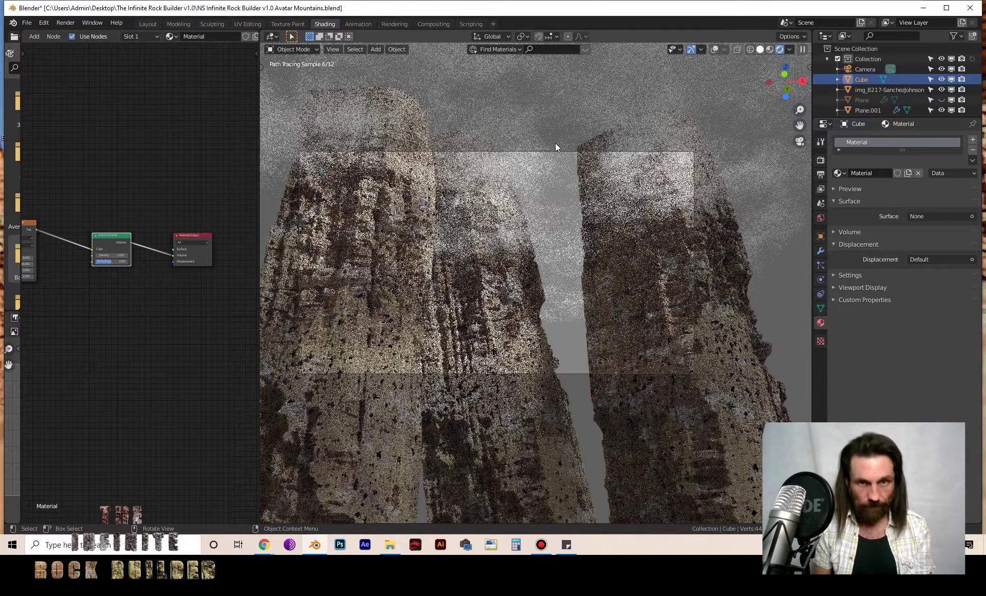
# Lower the fog cube further along Z in solid shading, and check the fog around the cliffs in rendered shading
pyautogui.hotkey('shift', 'alt', 'z')
pyautogui.hotkey('shift', 'z')
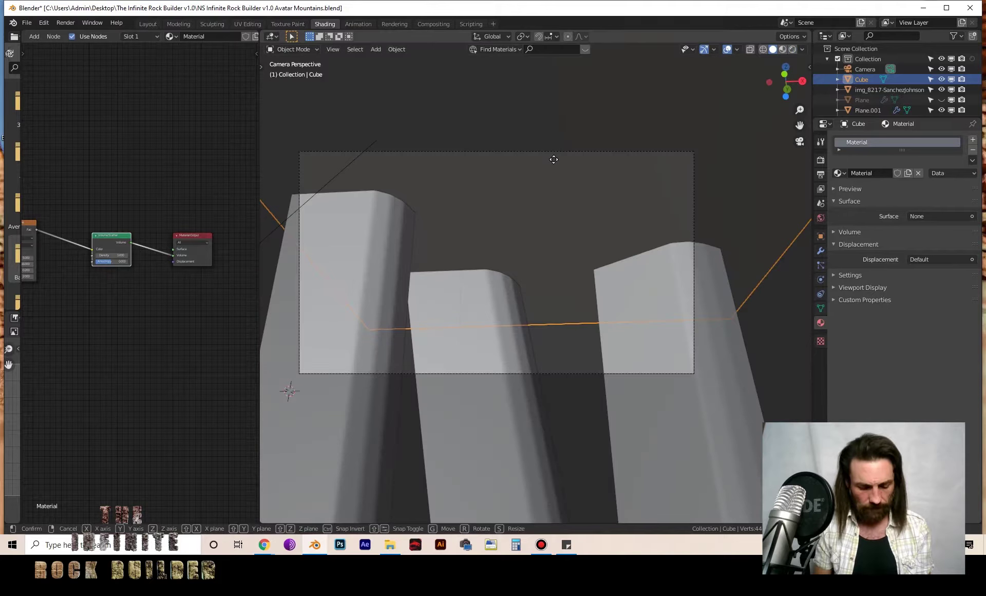
pyautogui.press('g')
pyautogui.press('z')
pyautogui.click(550, 176)
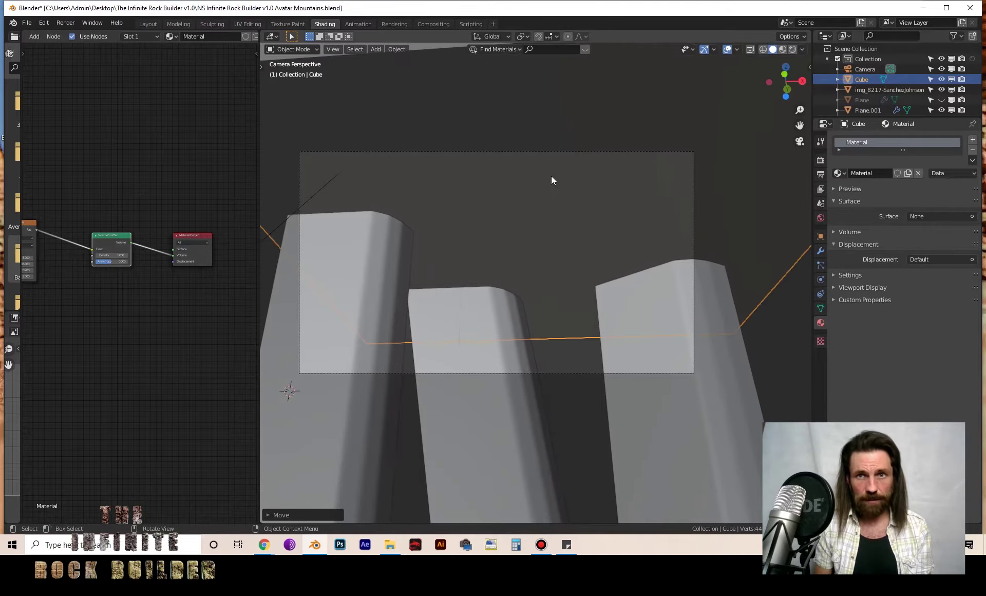
pyautogui.click(780, 49)
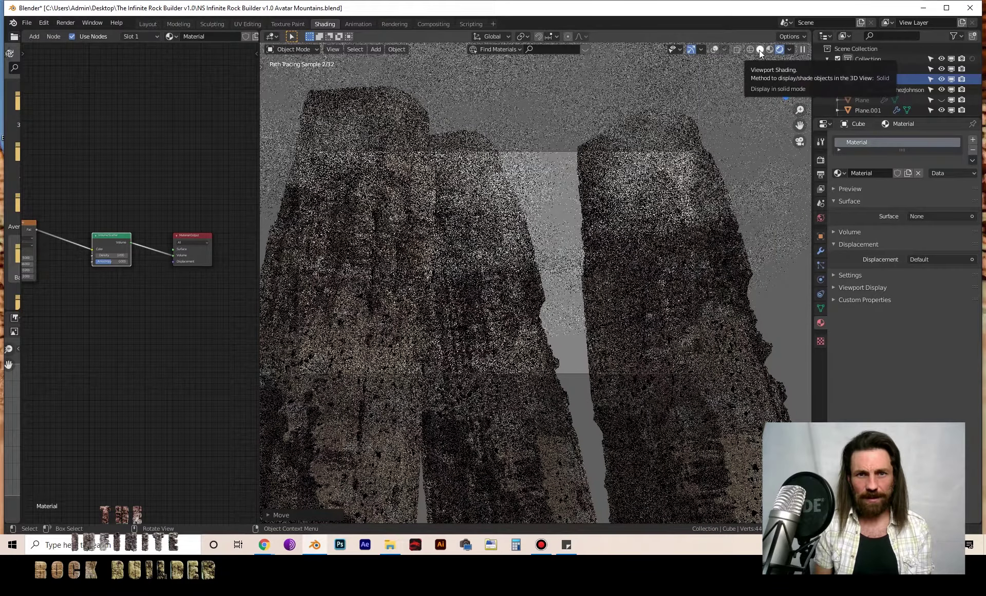
# Return to solid shading and start botaniq's Link by Category with the category set to deciduous
pyautogui.click(759, 50)
pyautogui.click(802, 48)
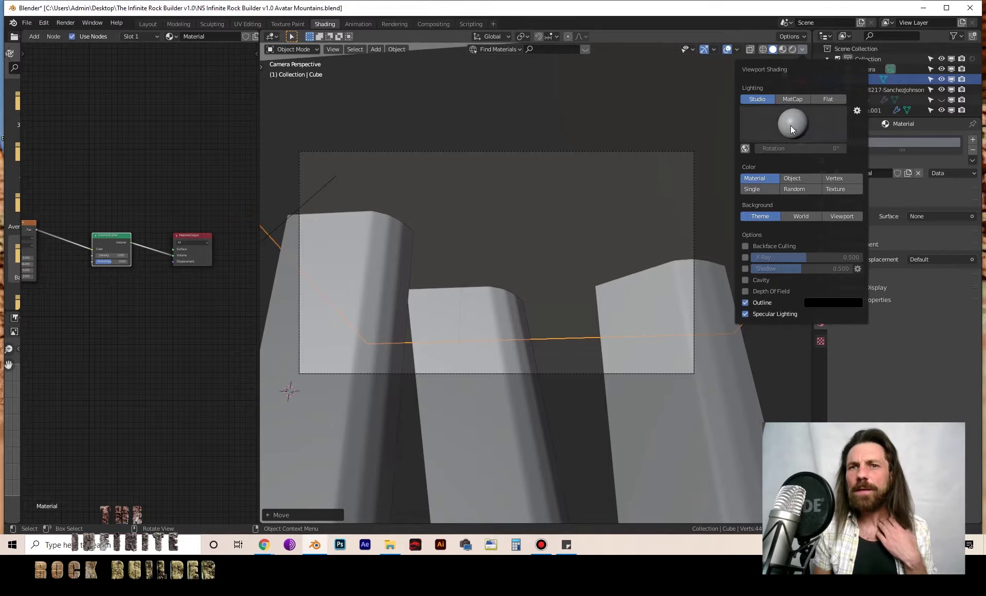
pyautogui.press('n')
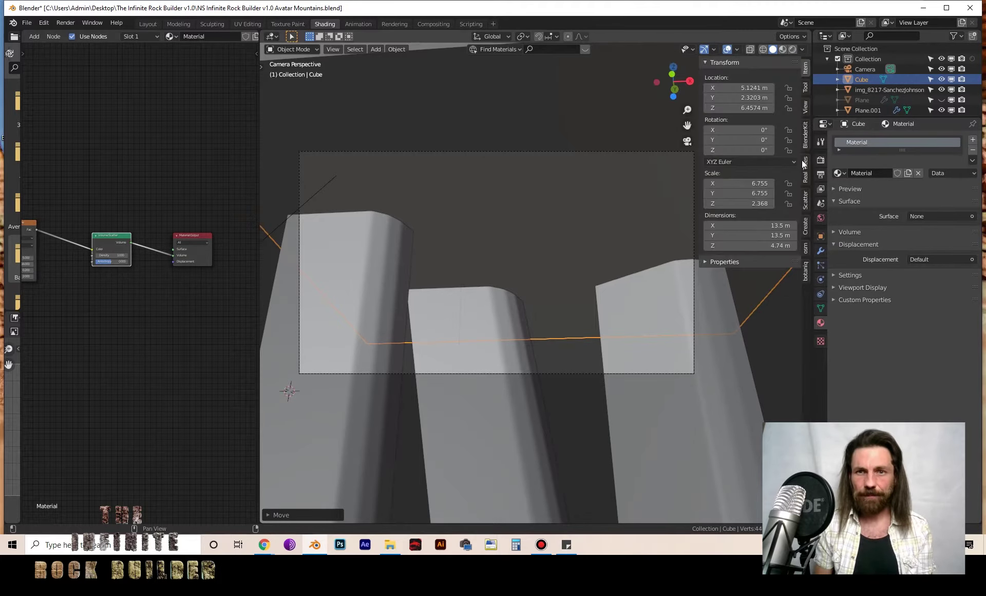
pyautogui.click(805, 271)
pyautogui.click(766, 90)
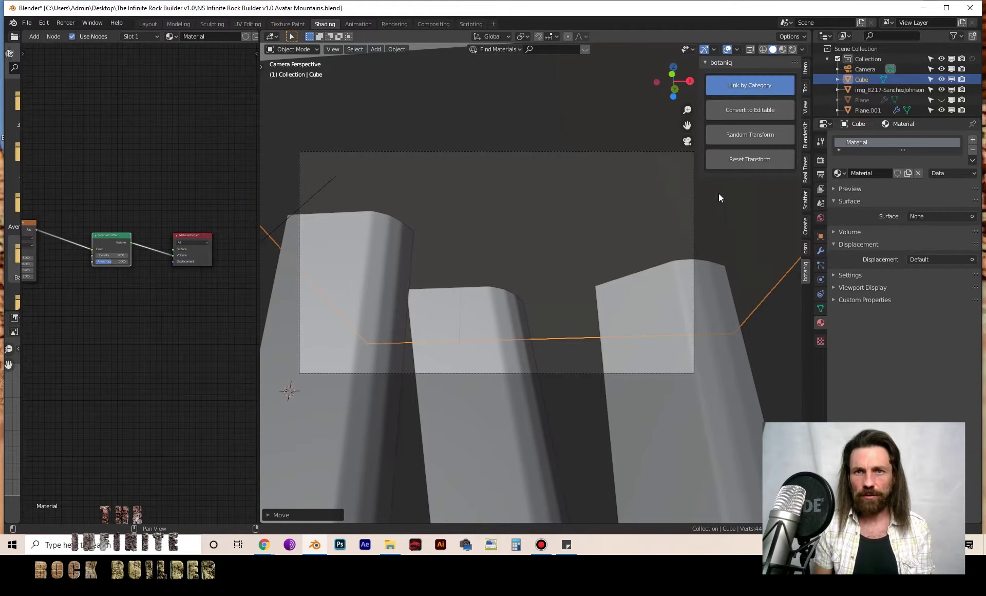
pyautogui.click(753, 106)
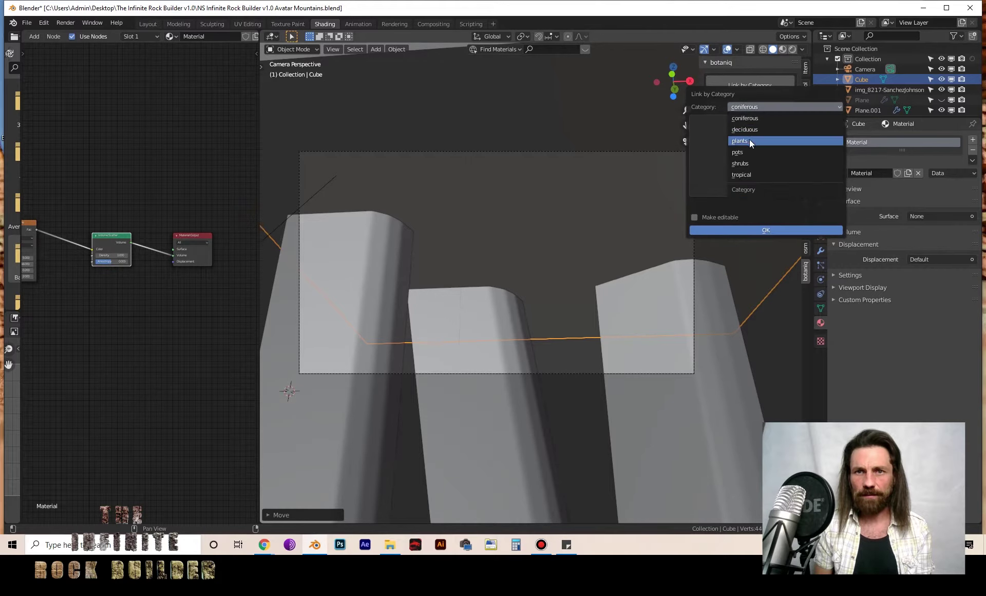
pyautogui.click(757, 130)
# Link the deciduous summer Oak asset Tree_Quercus-agrifolia_A_summer into the scene
pyautogui.click(750, 156)
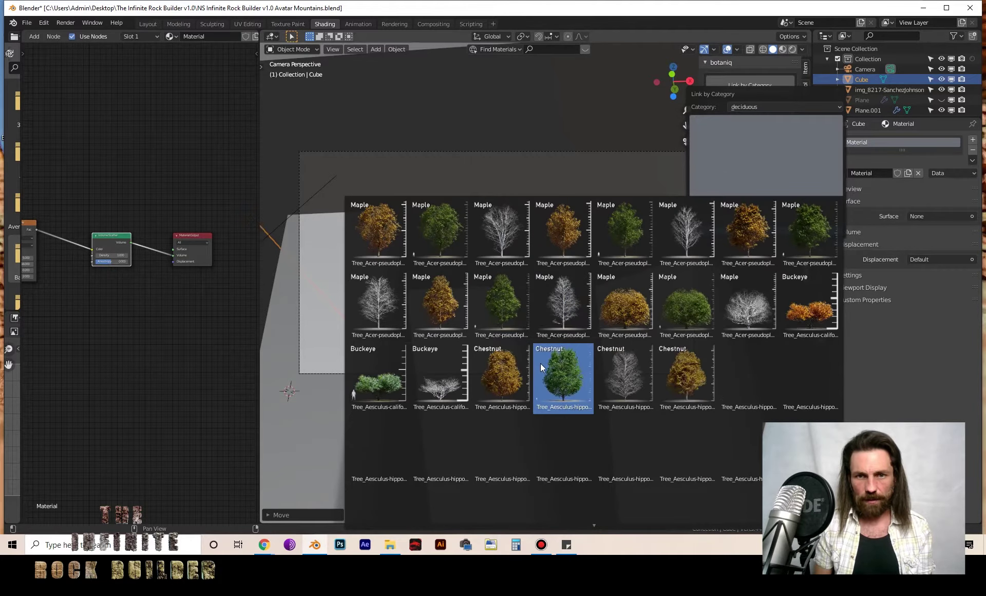
pyautogui.scroll(-2, 538, 358)
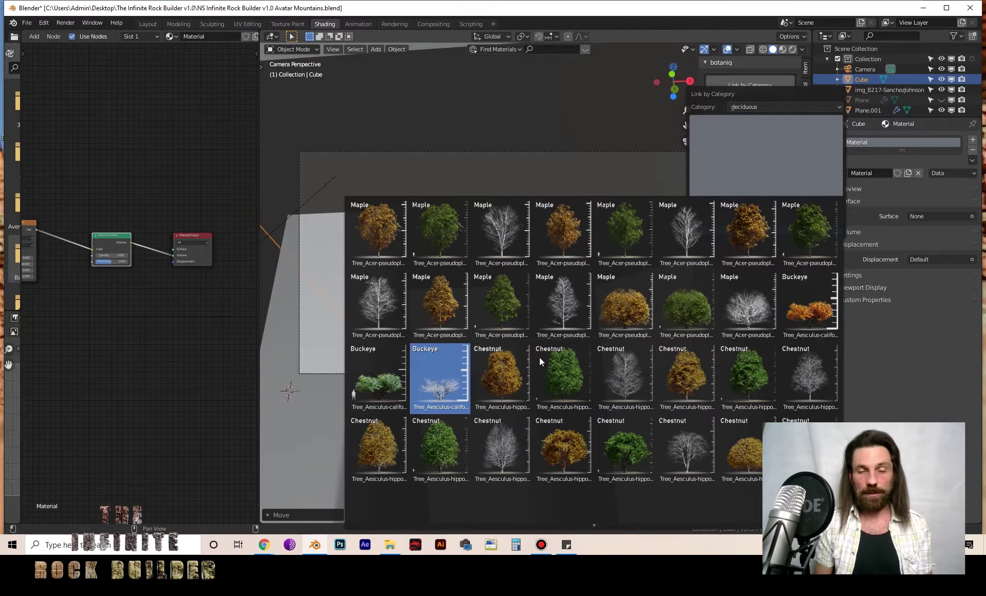
pyautogui.scroll(-10, 603, 503)
pyautogui.scroll(-15, 610, 485)
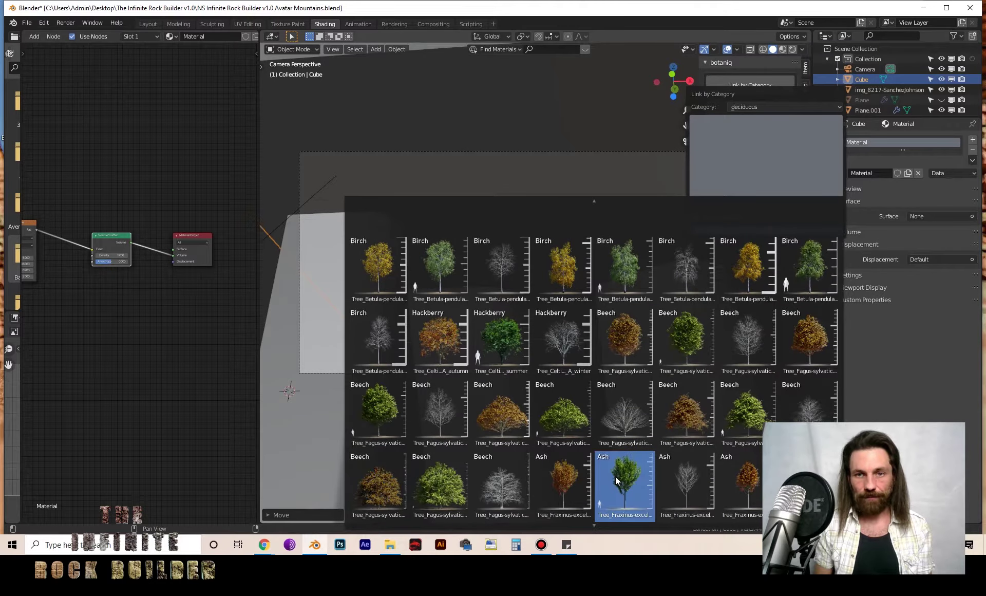
pyautogui.scroll(-14, 673, 461)
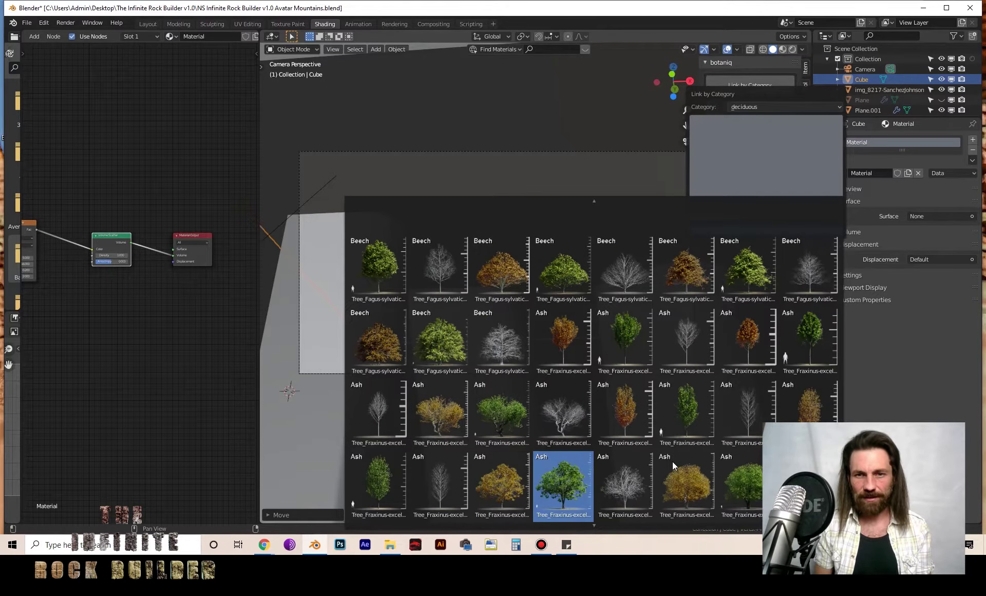
pyautogui.scroll(-10, 672, 461)
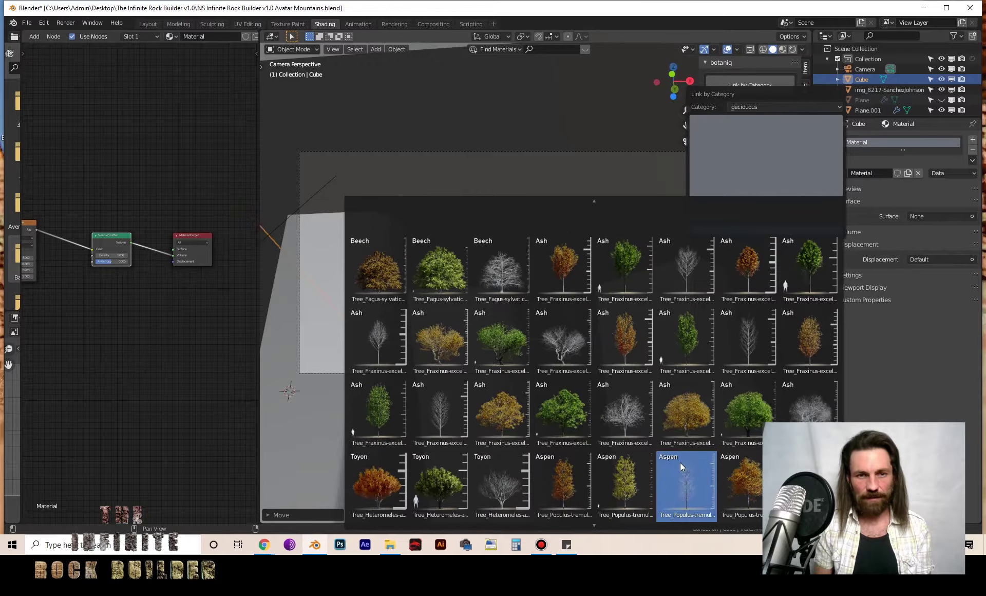
pyautogui.scroll(-4, 679, 462)
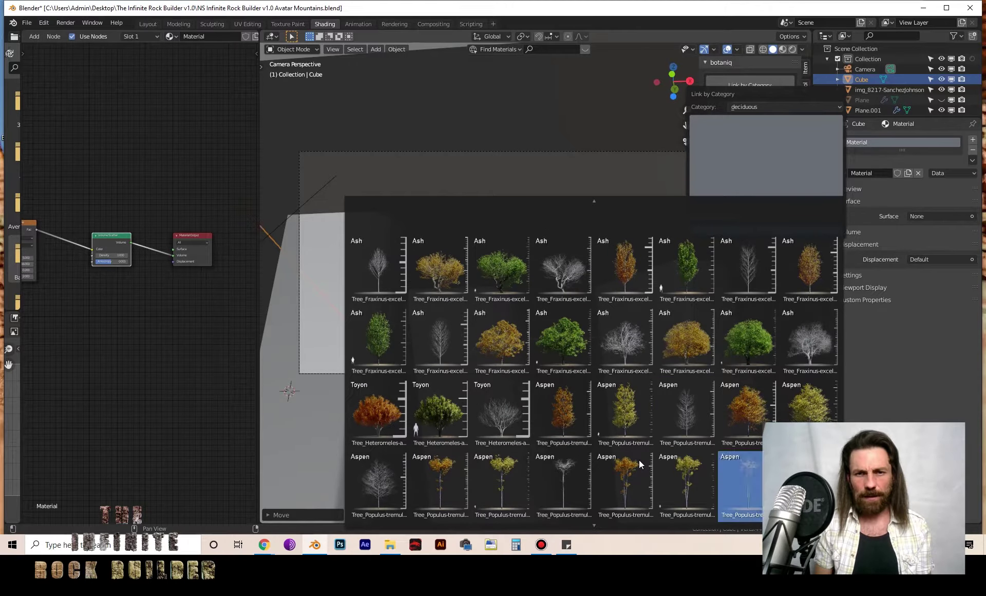
pyautogui.scroll(-4, 639, 462)
pyautogui.scroll(-8, 639, 463)
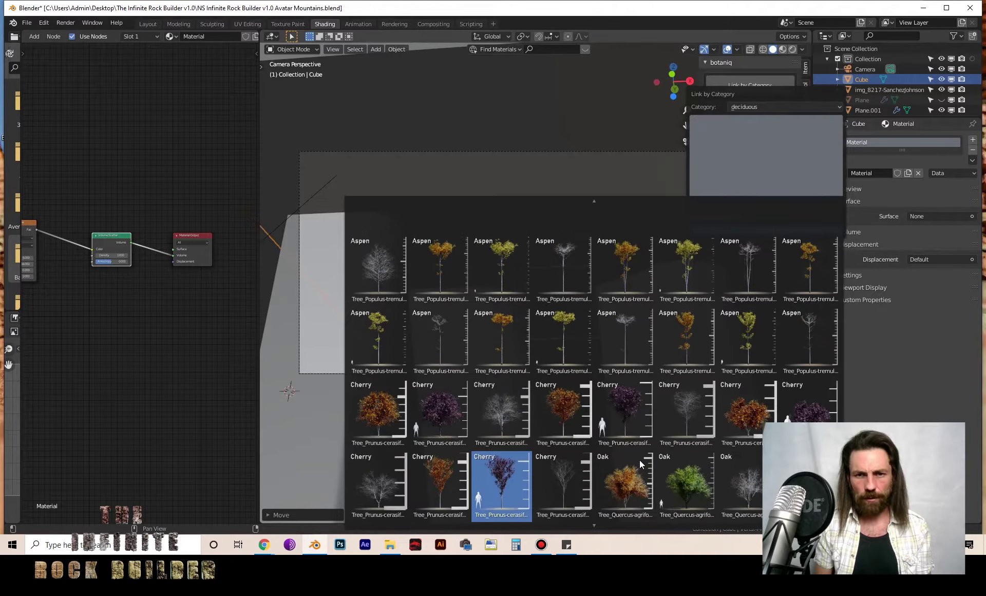
pyautogui.click(688, 490)
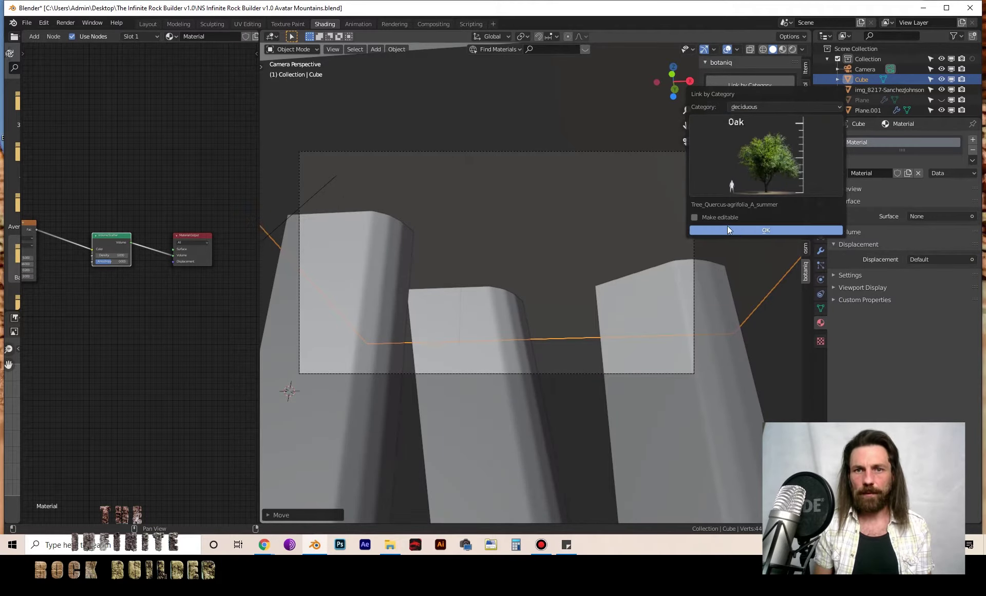
pyautogui.click(753, 231)
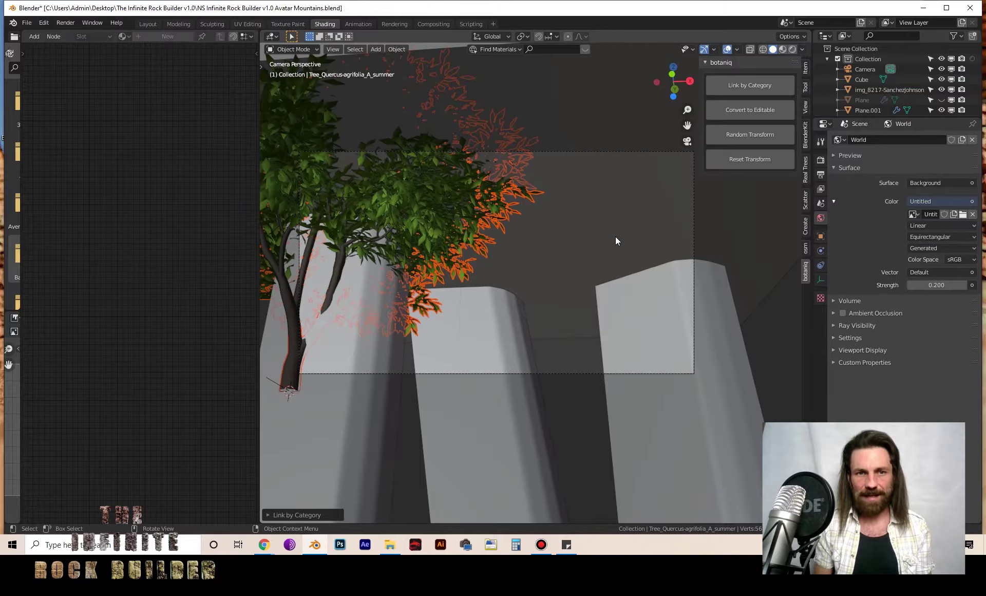
# Scale the oak down to a small tree and position it in front of the right-hand cliff, adjusting its depth along Y
pyautogui.press('s')
pyautogui.click(358, 370)
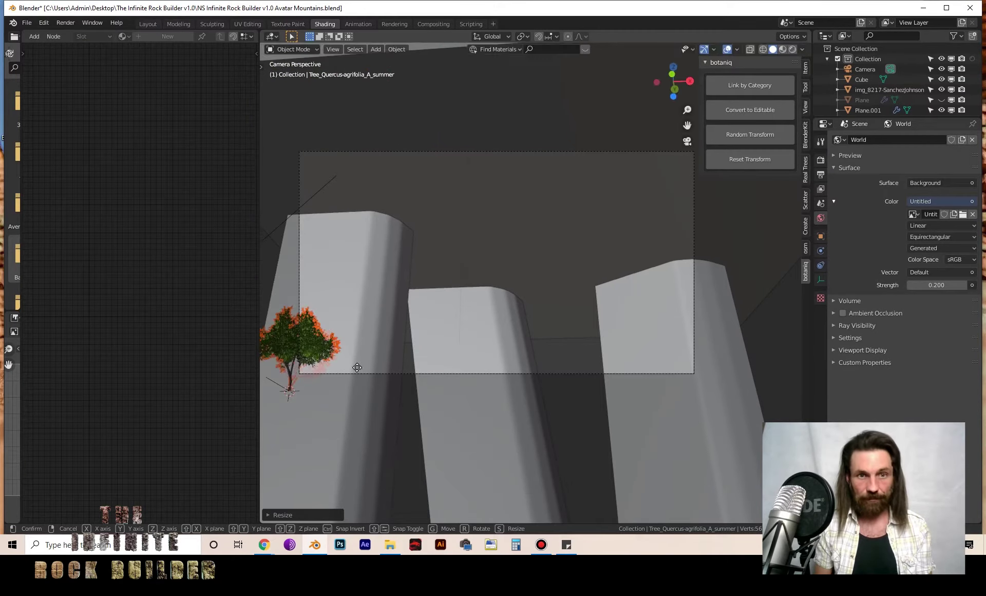
pyautogui.press('g')
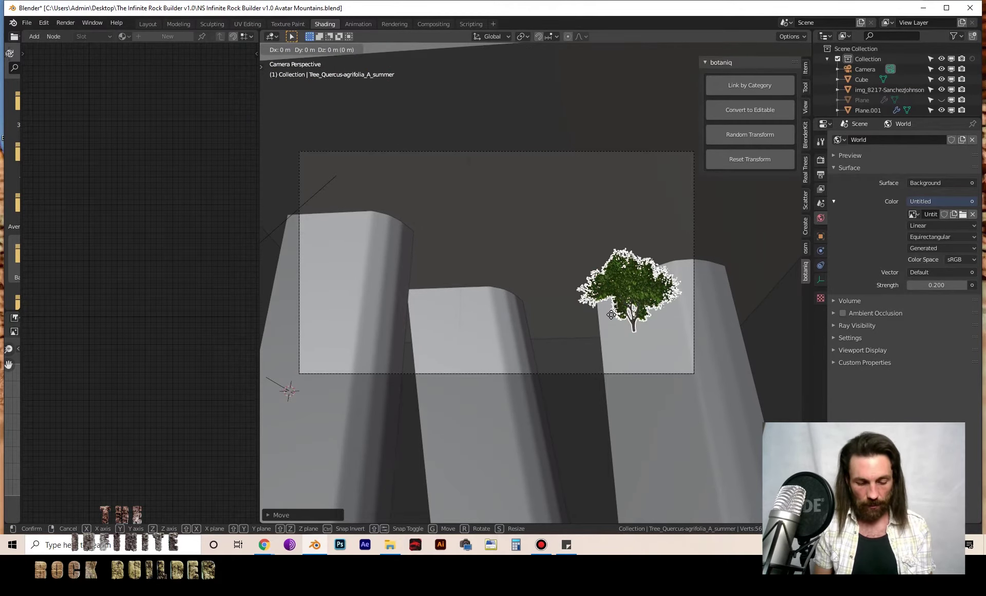
pyautogui.click(621, 341)
pyautogui.press('g')
pyautogui.press('y')
pyautogui.click(637, 407)
pyautogui.press('g')
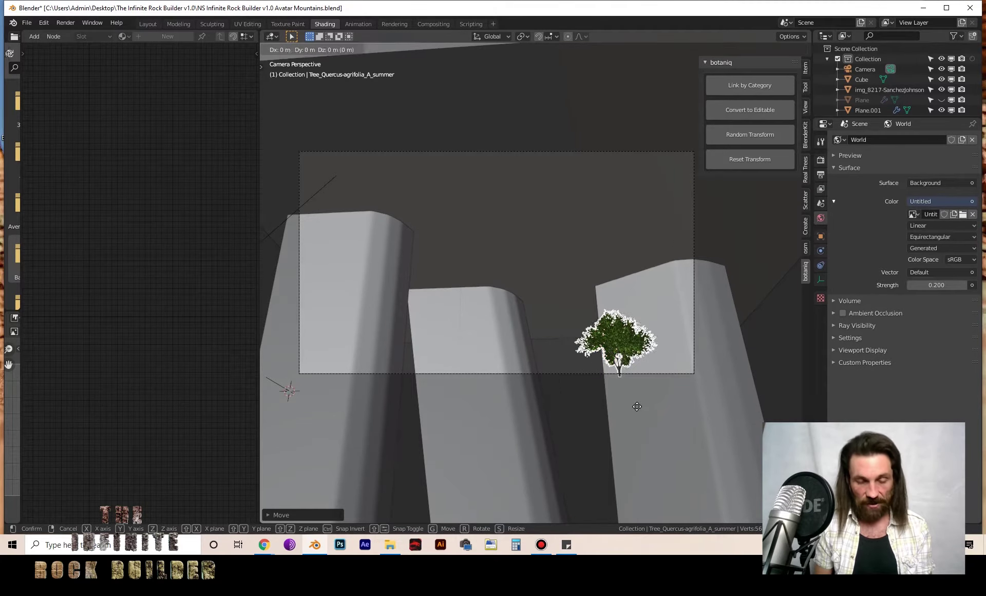
pyautogui.click(660, 381)
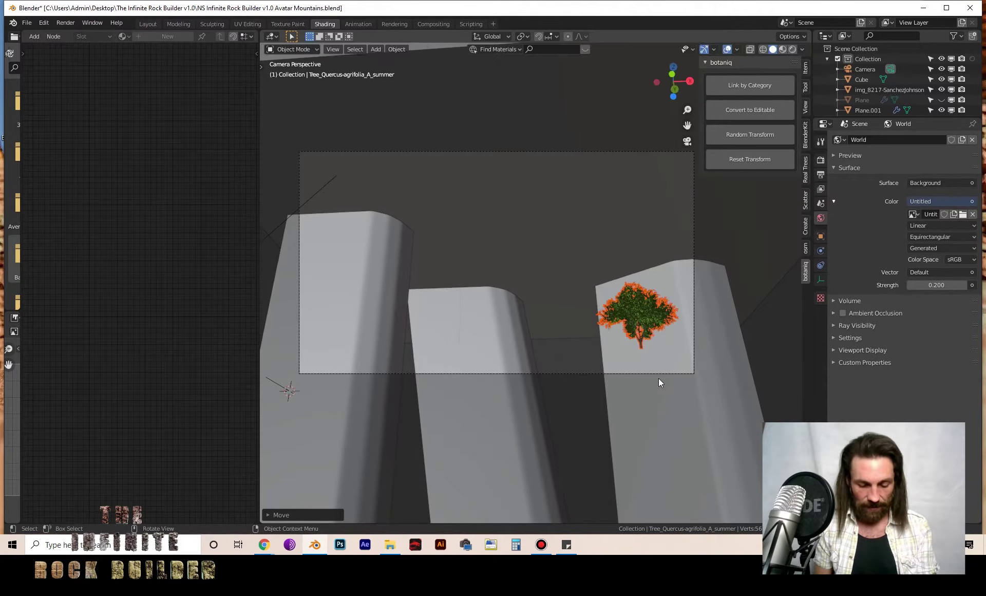
# Hide the fog cube in the top view to expose the cliffs and the oak
pyautogui.press('KP_7')
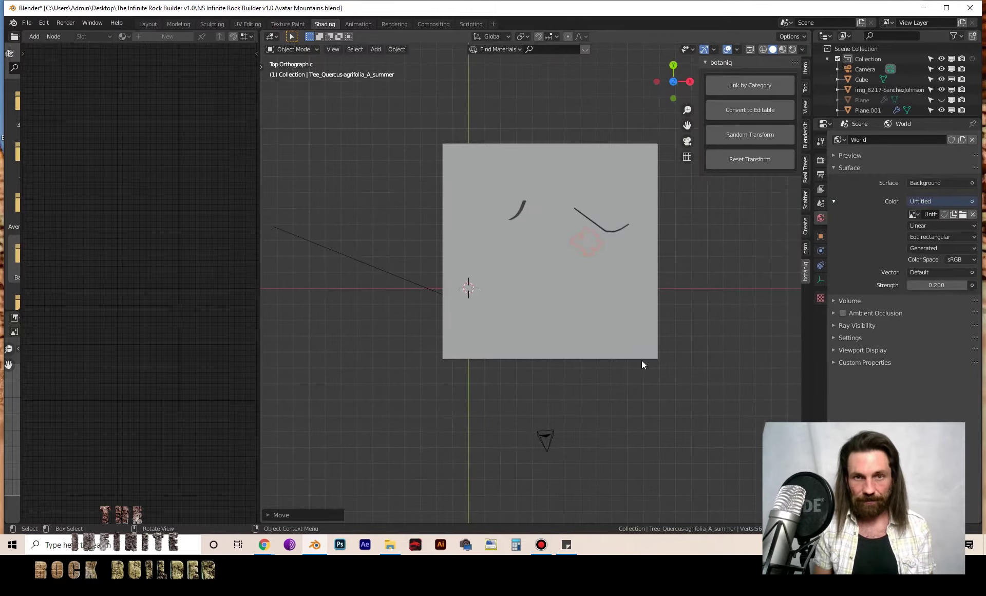
pyautogui.click(618, 304)
pyautogui.press('h')
pyautogui.scroll(3, 626, 267)
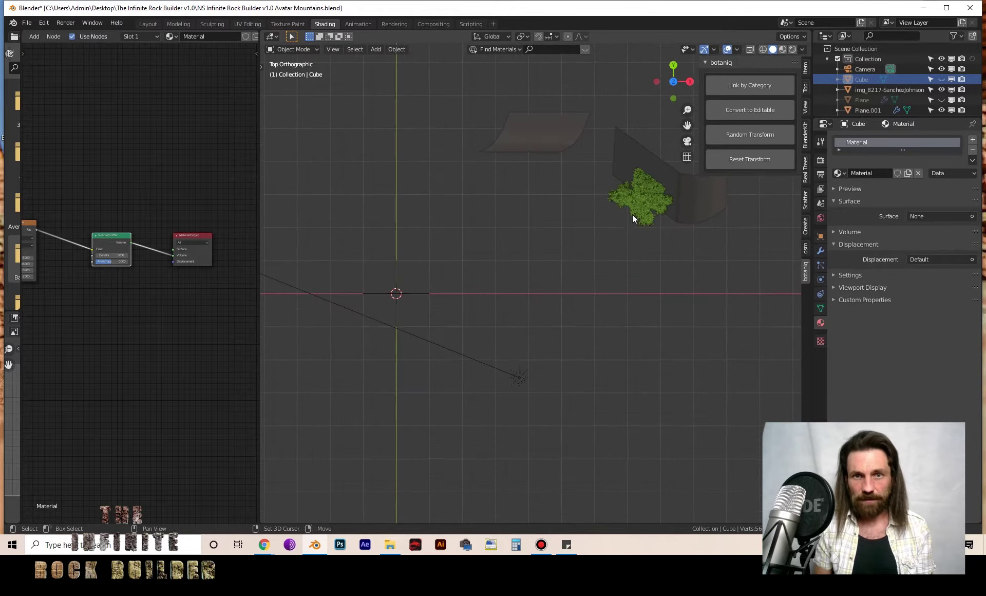
pyautogui.scroll(2, 564, 294)
# Select the oak and, in the camera view, move it along X to the right side of the right-hand cliff face
pyautogui.moveTo(564, 293); pyautogui.dragTo(572, 343, button='middle')
pyautogui.click(573, 346)
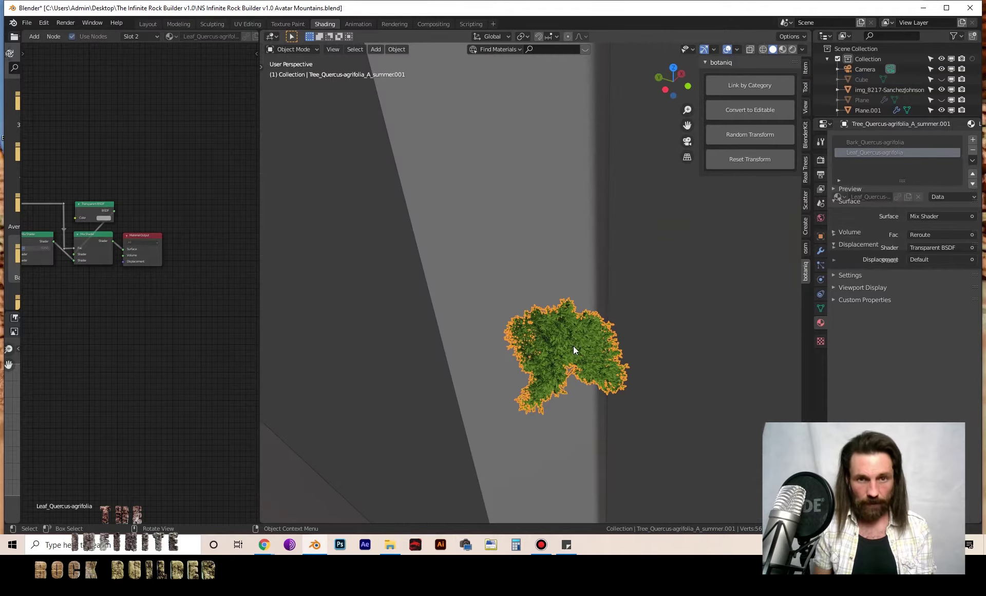
pyautogui.click(687, 141)
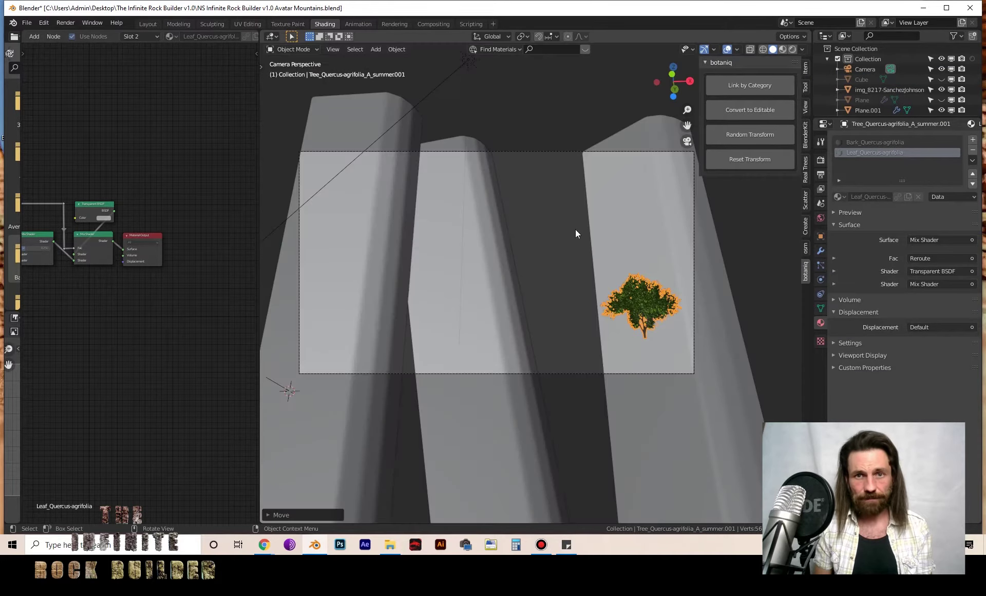
pyautogui.press('g')
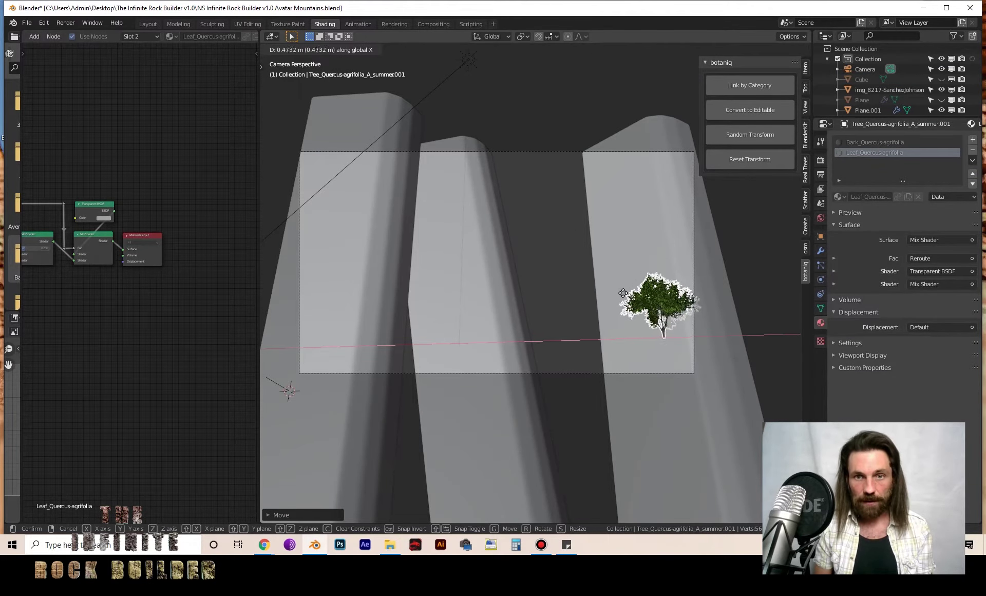
pyautogui.click(636, 297)
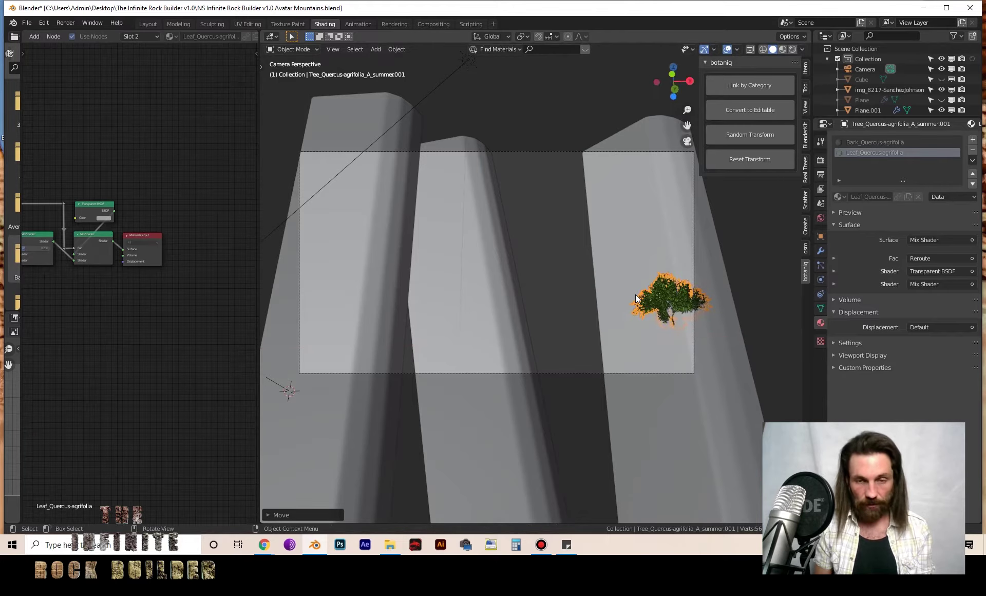
# Make a linked duplicate of the oak, place it on the cliff's left edge, rotate it and scale it down slightly
pyautogui.hotkey('alt', 'd')
pyautogui.click(568, 226)
pyautogui.press('g')
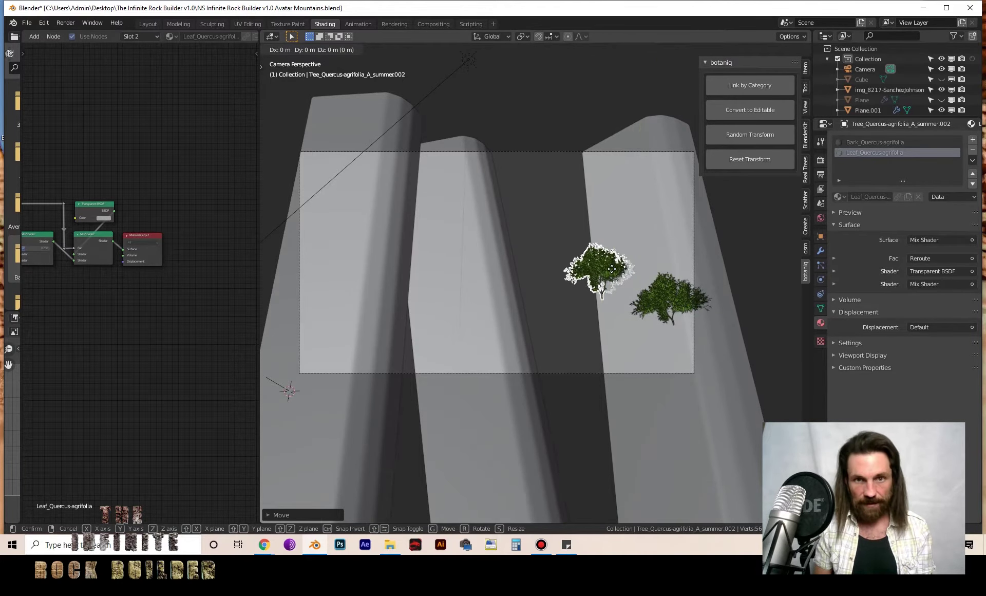
pyautogui.click(631, 272)
pyautogui.press('r')
pyautogui.click(614, 229)
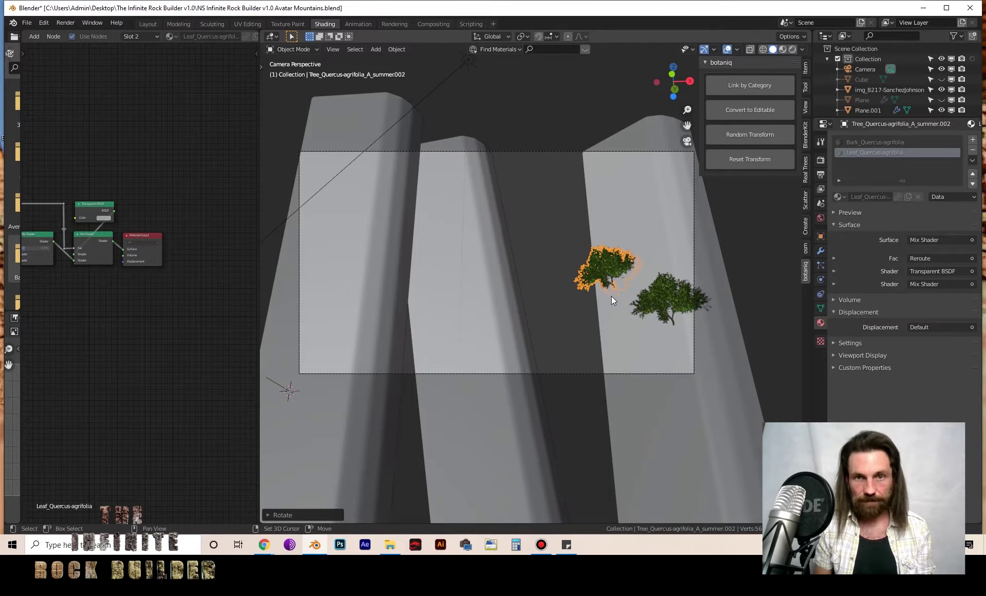
pyautogui.press('s')
pyautogui.click(664, 282)
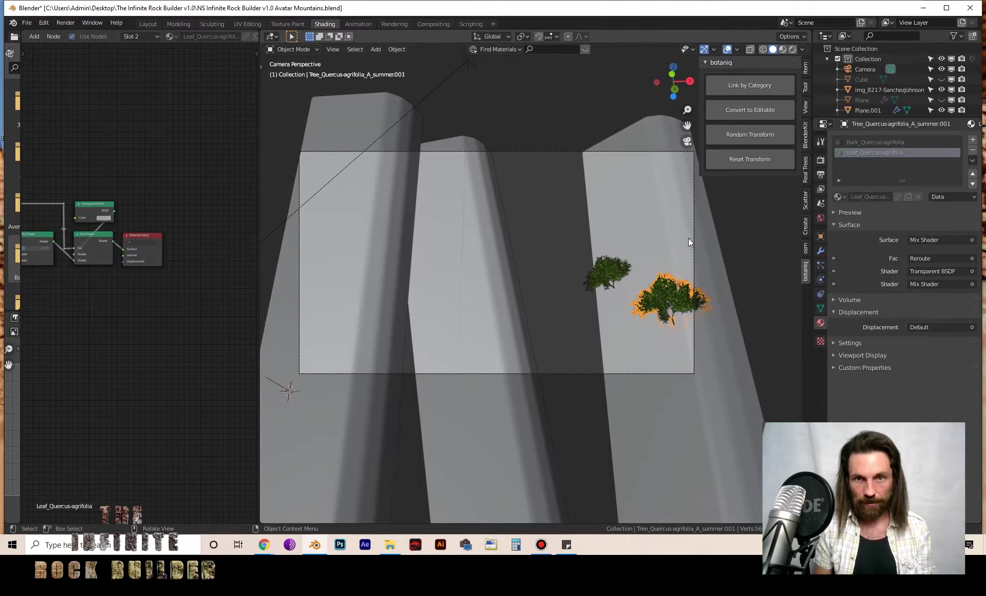
# Scale the first oak down, then duplicate it and place the copy higher on the right-hand cliff, adjusted along X
pyautogui.press('s')
pyautogui.click(676, 267)
pyautogui.hotkey('shift', 'd')
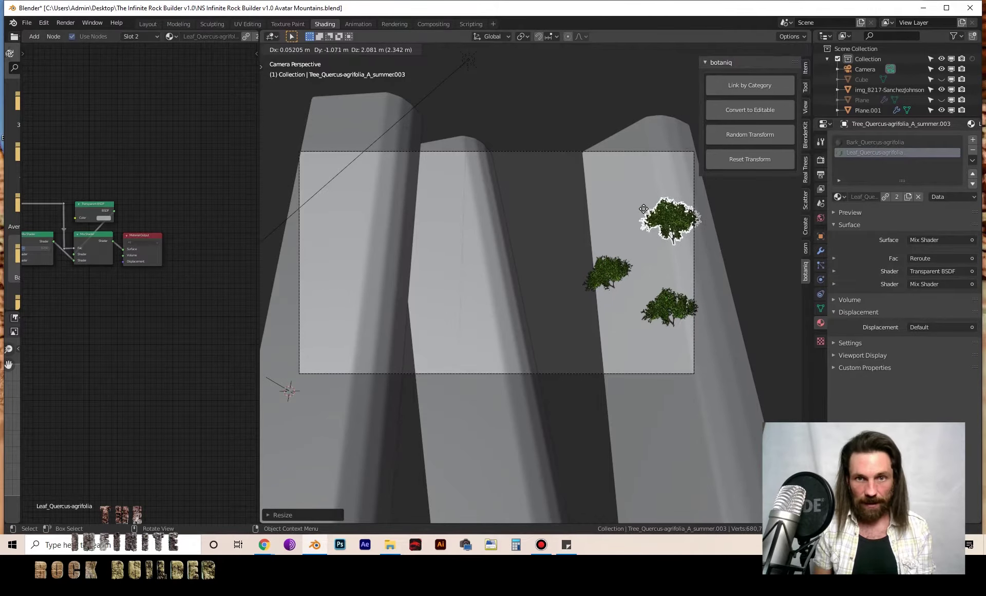
pyautogui.click(586, 197)
pyautogui.hotkey('shift', 'd')
pyautogui.press('x')
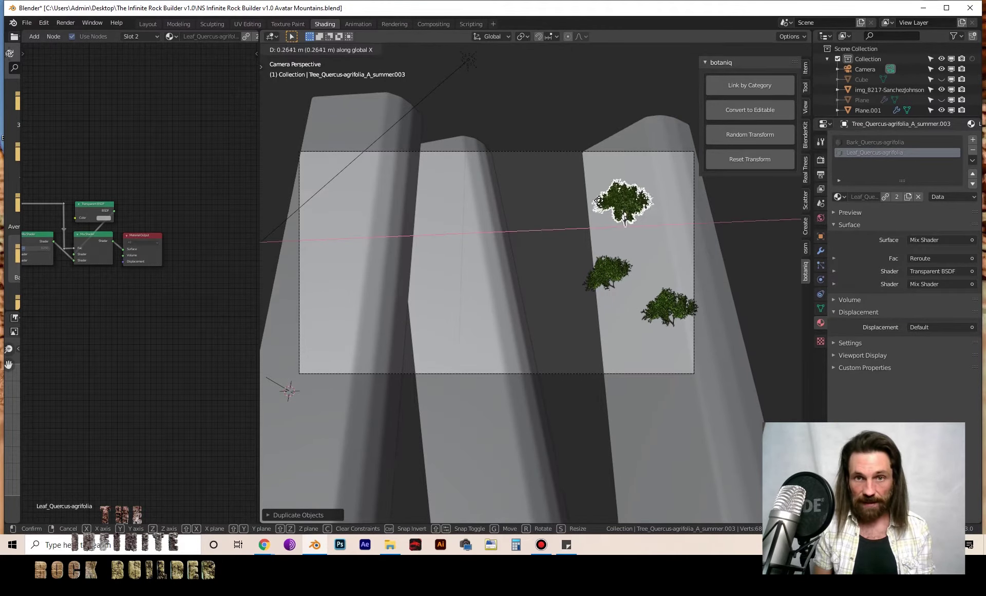
pyautogui.click(631, 208)
# Adjust the upper oak copy's depth along Y and rotate it so it grows out of the cliff face
pyautogui.press('g')
pyautogui.press('y')
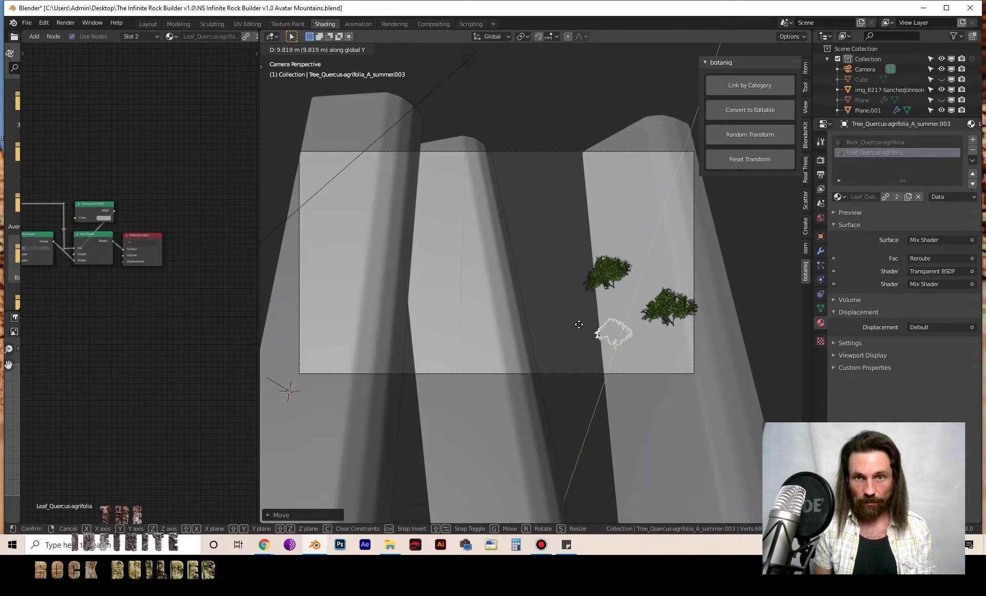
pyautogui.click(631, 221)
pyautogui.press('r')
pyautogui.click(605, 207)
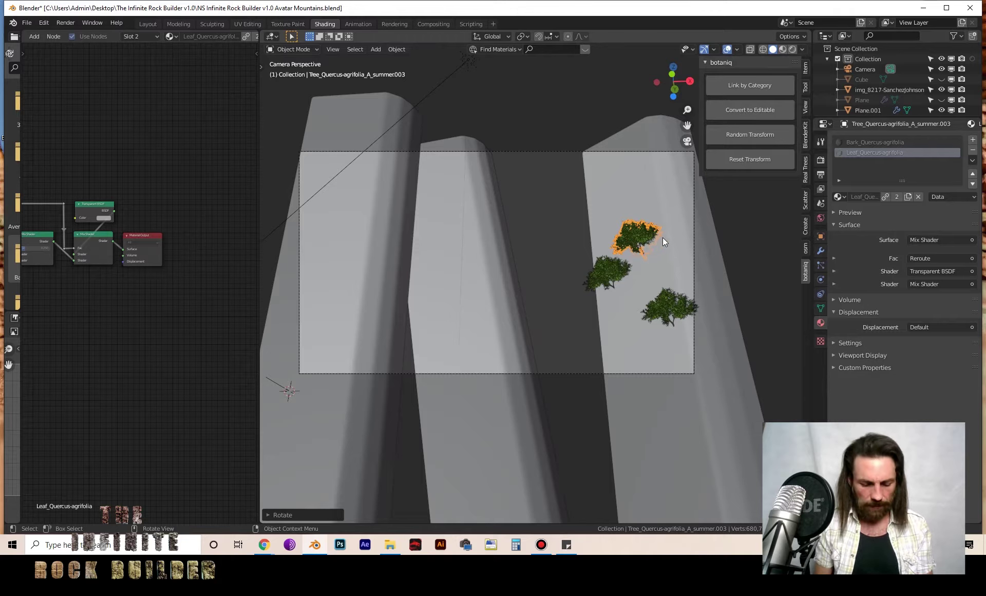
pyautogui.press('r')
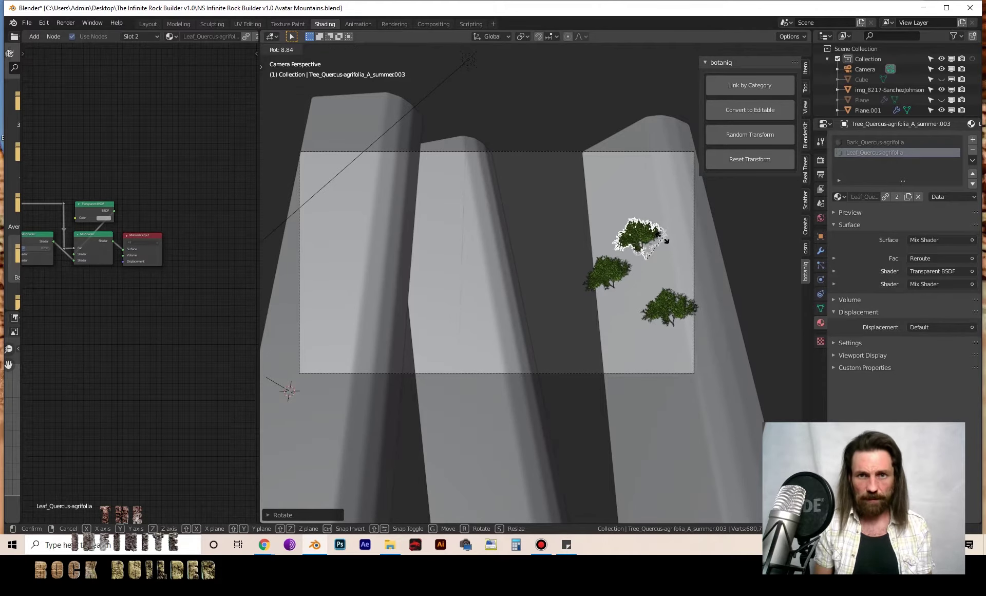
pyautogui.click(665, 239)
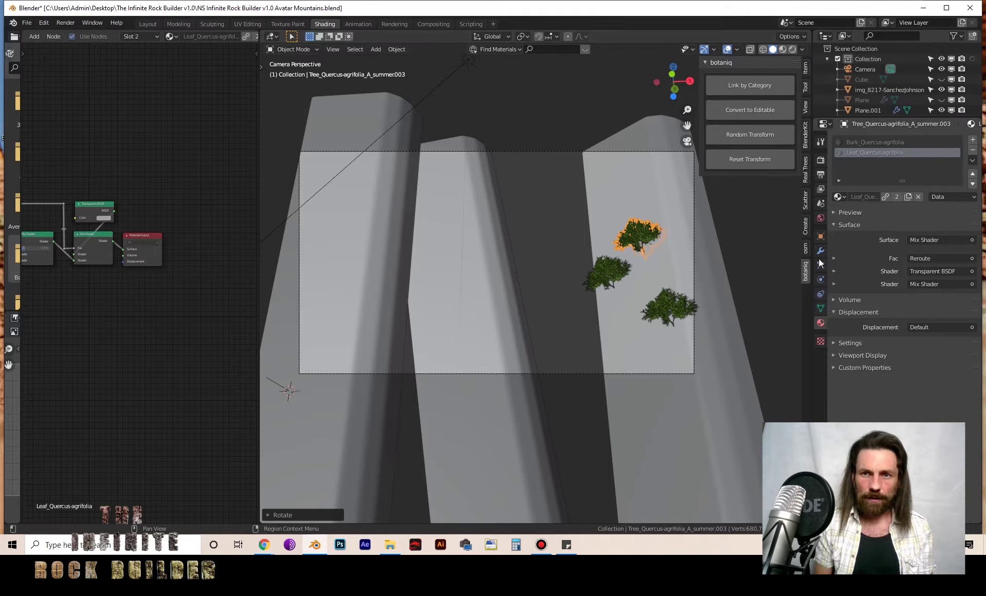
# Set the world background strength to 1, leaving the environment image selection without choosing a file
pyautogui.click(821, 218)
pyautogui.click(932, 285)
pyautogui.write('33.6')
pyautogui.press('BackSpace')
pyautogui.press('BackSpace')
pyautogui.press('BackSpace')
pyautogui.press('BackSpace')
pyautogui.write('1')
pyautogui.press('Return')
pyautogui.click(963, 214)
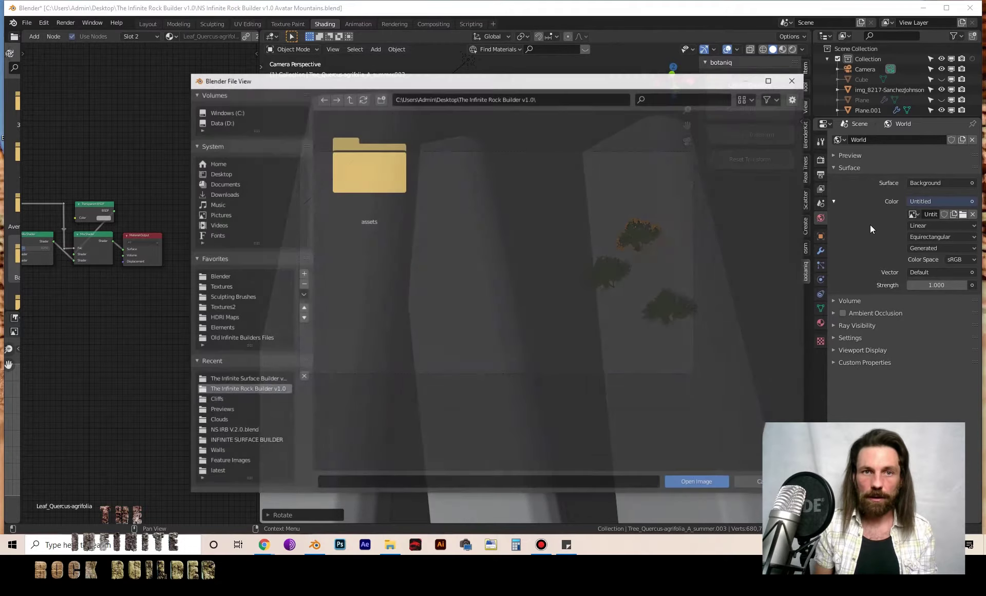
pyautogui.click(749, 484)
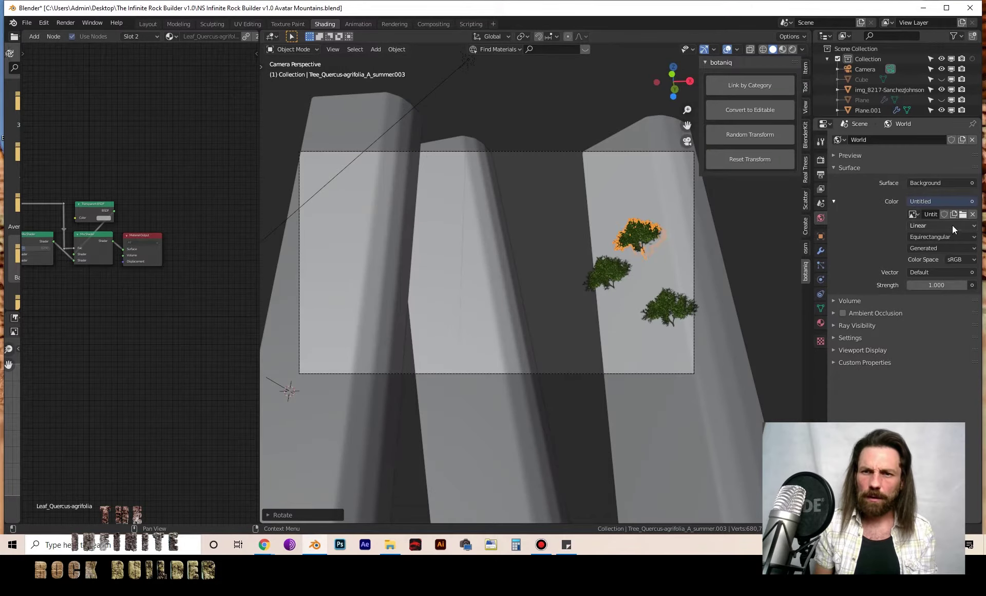
# Preview the scene in rendered shading with all hidden objects revealed
pyautogui.click(793, 49)
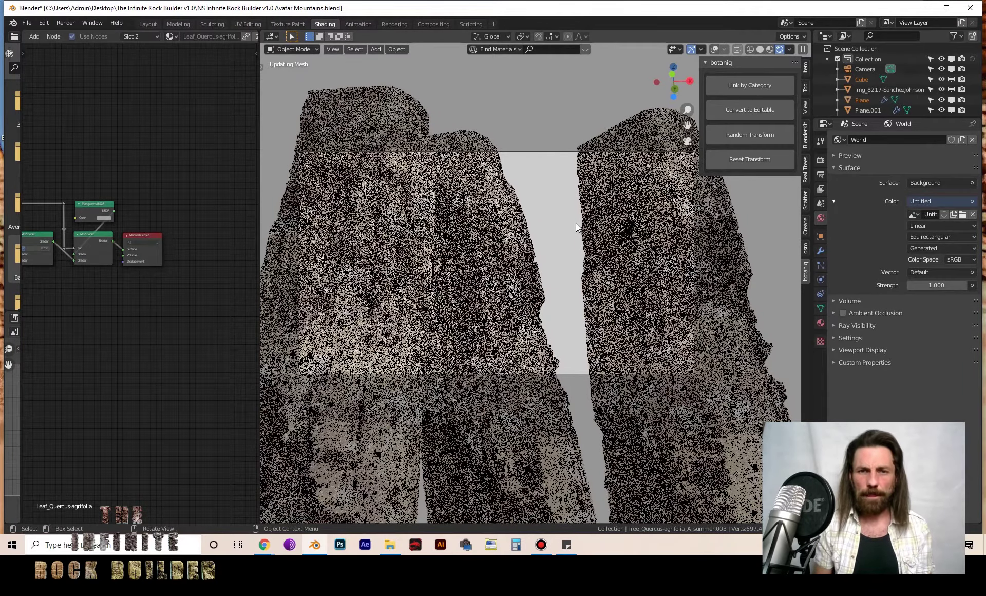
pyautogui.hotkey('alt', 'h')
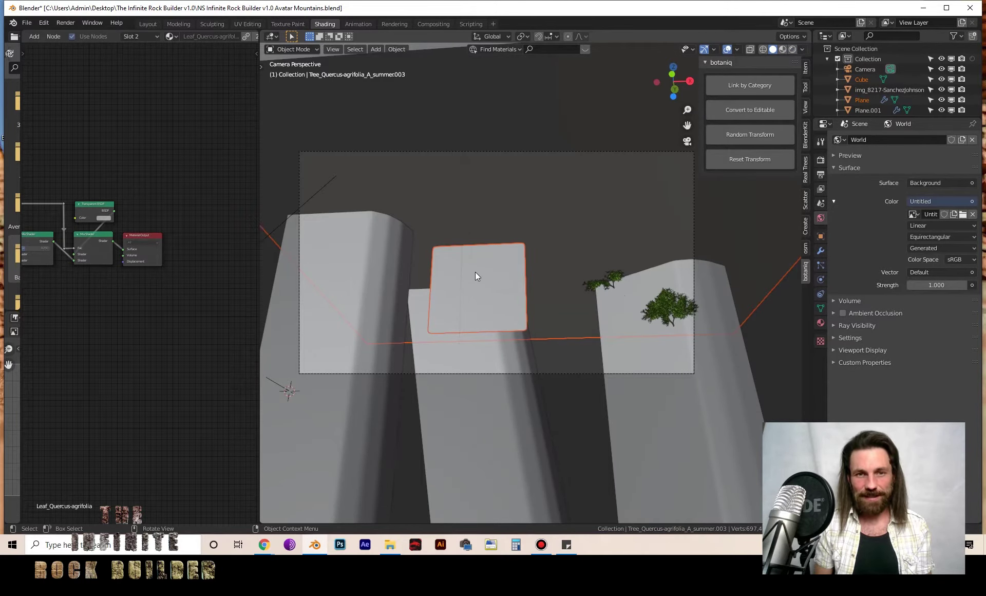
# Select the small rock plane floating in front of the middle cliff and hide it from the viewport
pyautogui.click(503, 282)
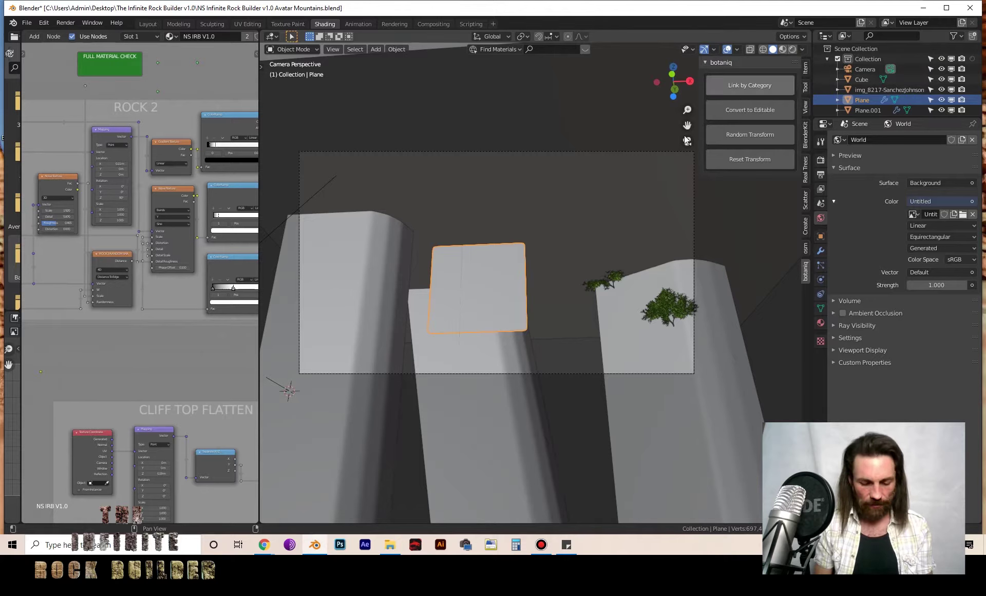
pyautogui.click(473, 273)
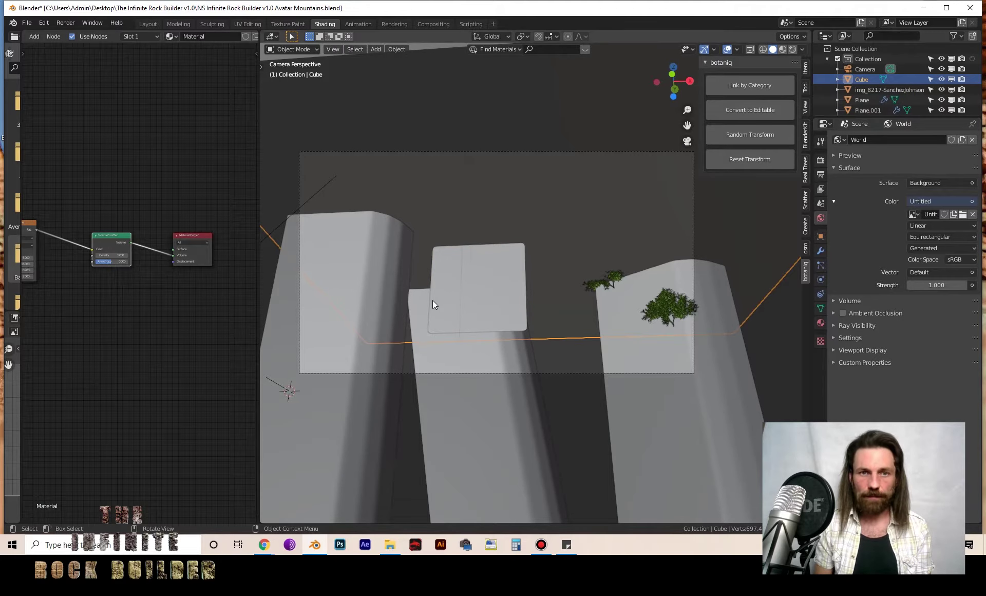
pyautogui.click(473, 301)
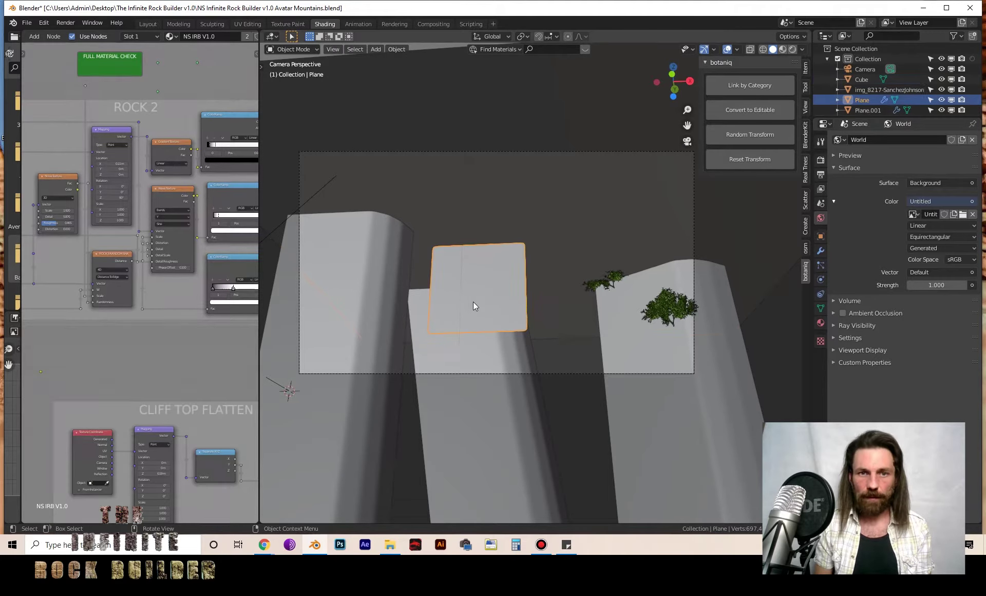
pyautogui.click(941, 99)
# Select both oaks on the right-hand cliff and move them about -0.73 m along X, then adjust their depth along Y
pyautogui.click(662, 310)
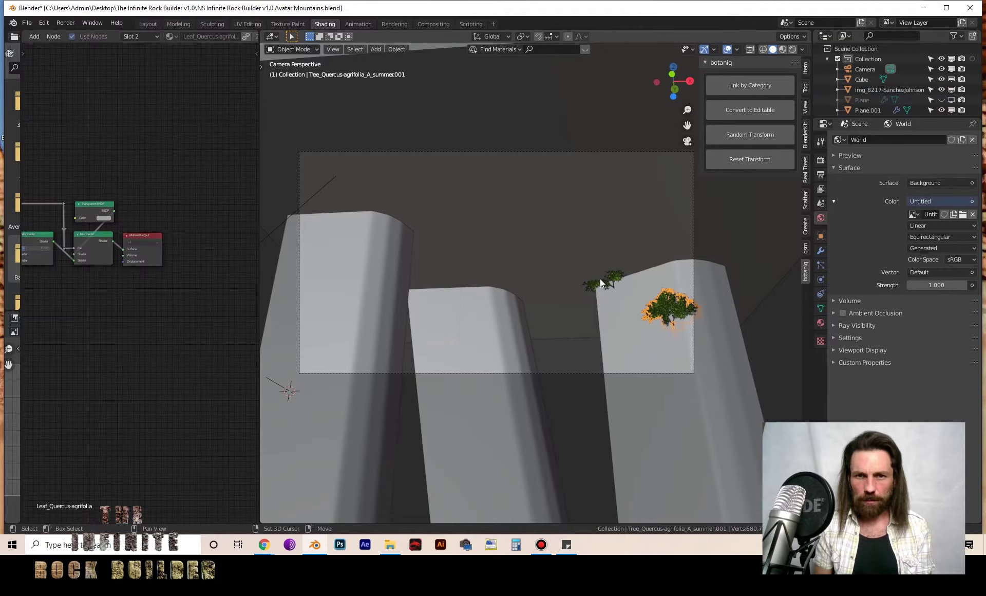
pyautogui.click(587, 284)
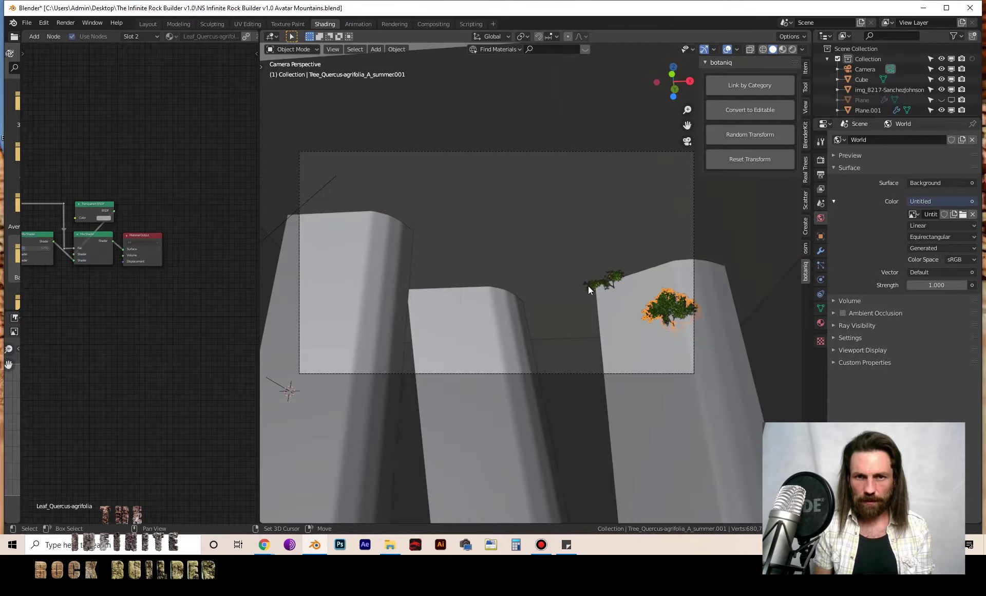
pyautogui.press('g')
pyautogui.press('x')
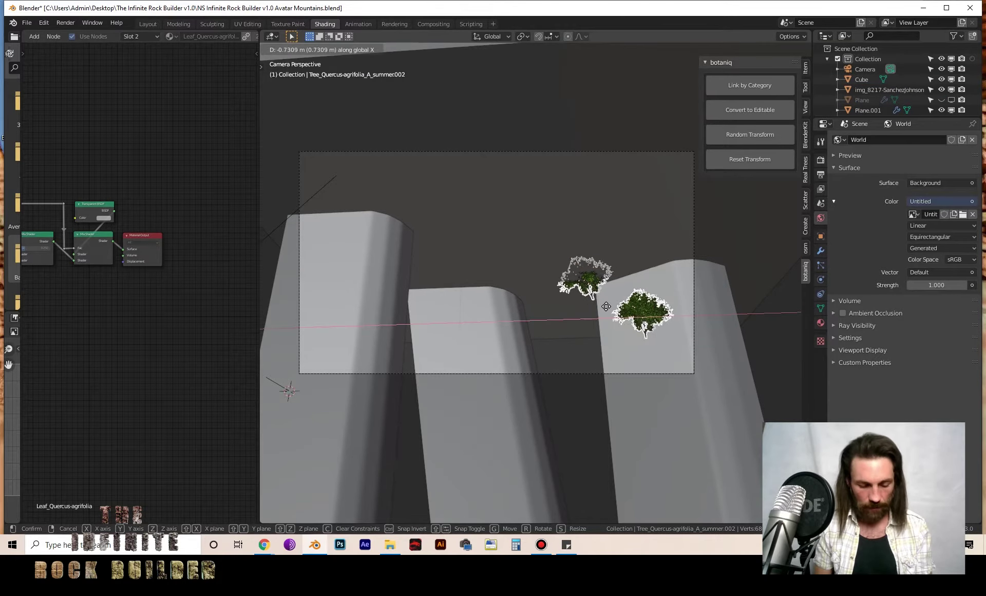
pyautogui.click(605, 306)
pyautogui.press('g')
pyautogui.press('y')
pyautogui.click(616, 293)
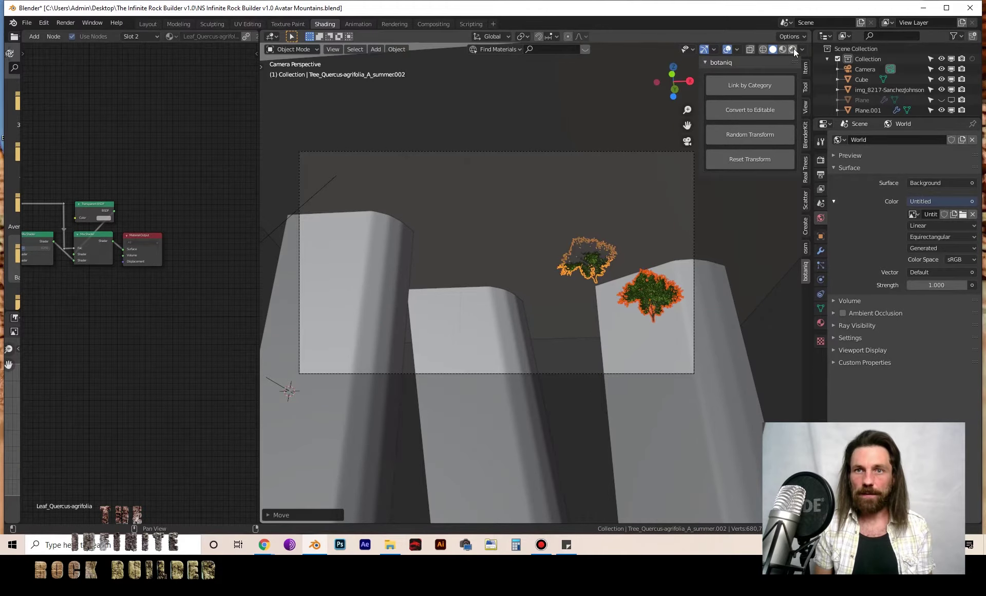
# Switch the viewport to rendered shading and limit the render region to the camera frame
pyautogui.click(780, 49)
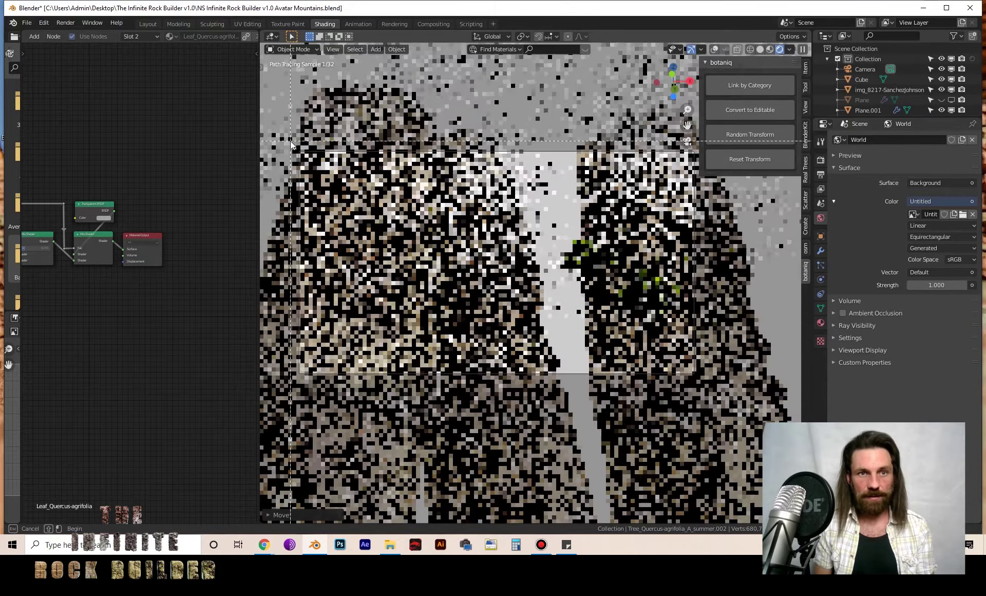
pyautogui.hotkey('ctrl', 'b')
pyautogui.moveTo(292, 145)
pyautogui.mouseDown()
pyautogui.moveTo(591, 287)
pyautogui.moveTo(699, 377)
pyautogui.mouseUp()
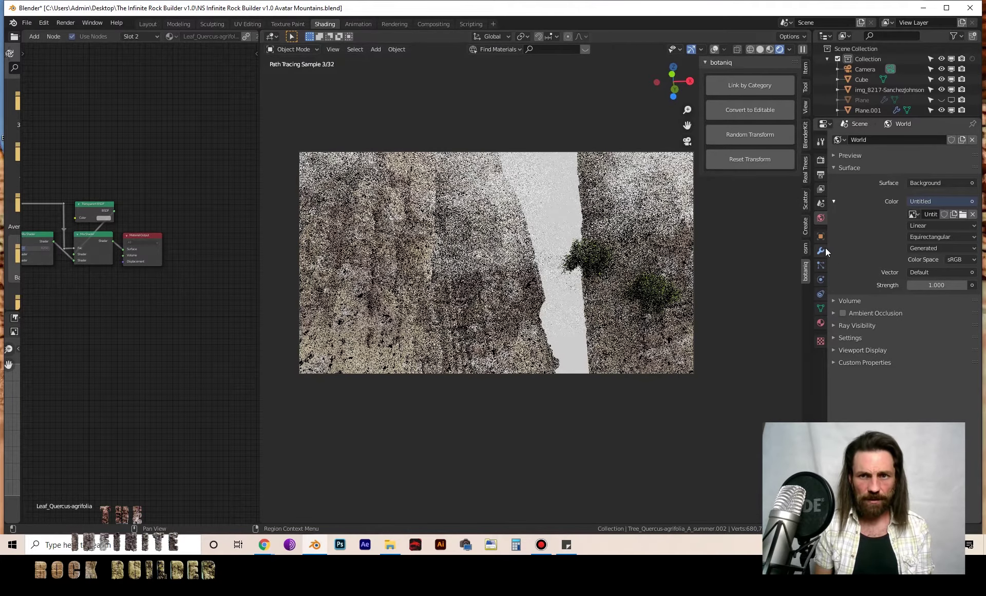
# Set the strength of the SUN light to 2
pyautogui.scroll(-3, 864, 82)
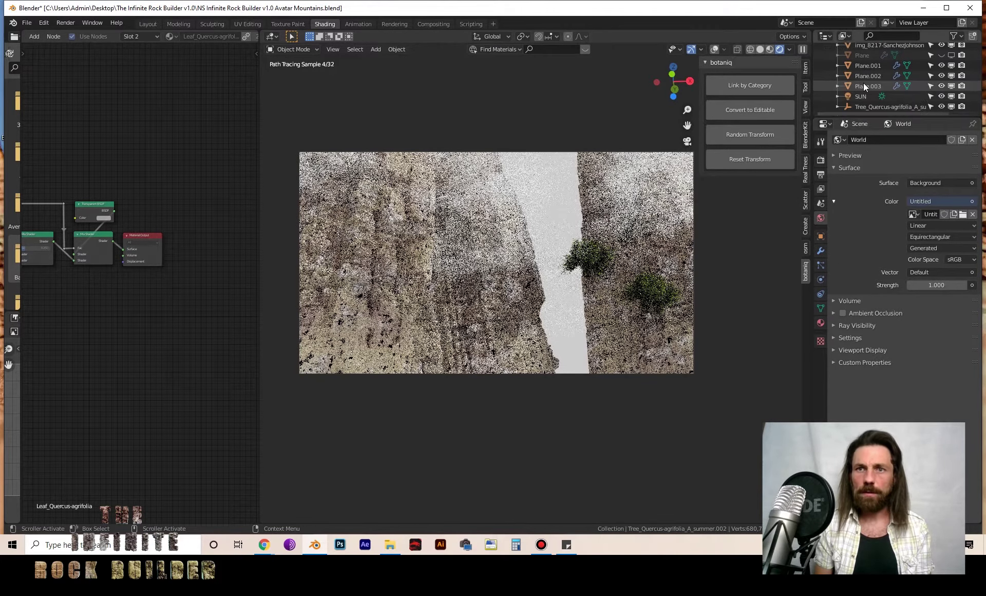
pyautogui.click(863, 97)
pyautogui.click(821, 280)
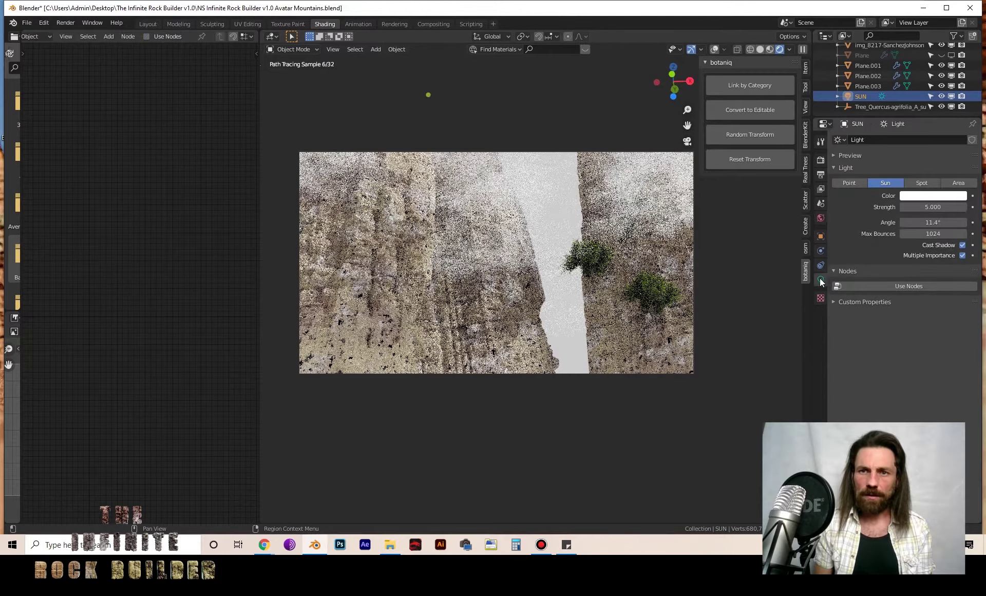
pyautogui.click(926, 206)
pyautogui.write('2')
pyautogui.press('Return')
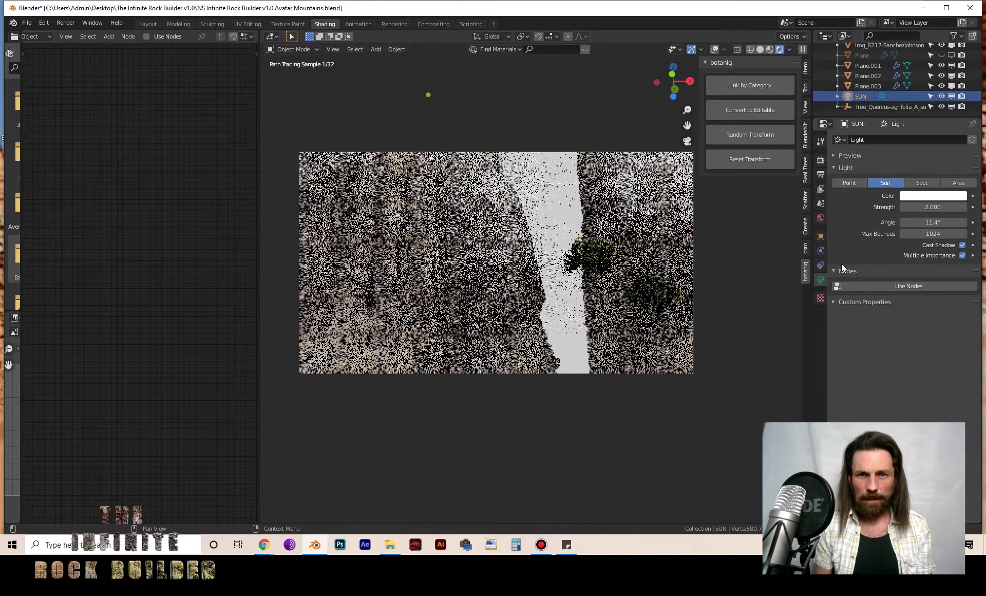
pyautogui.scroll(4, 933, 84)
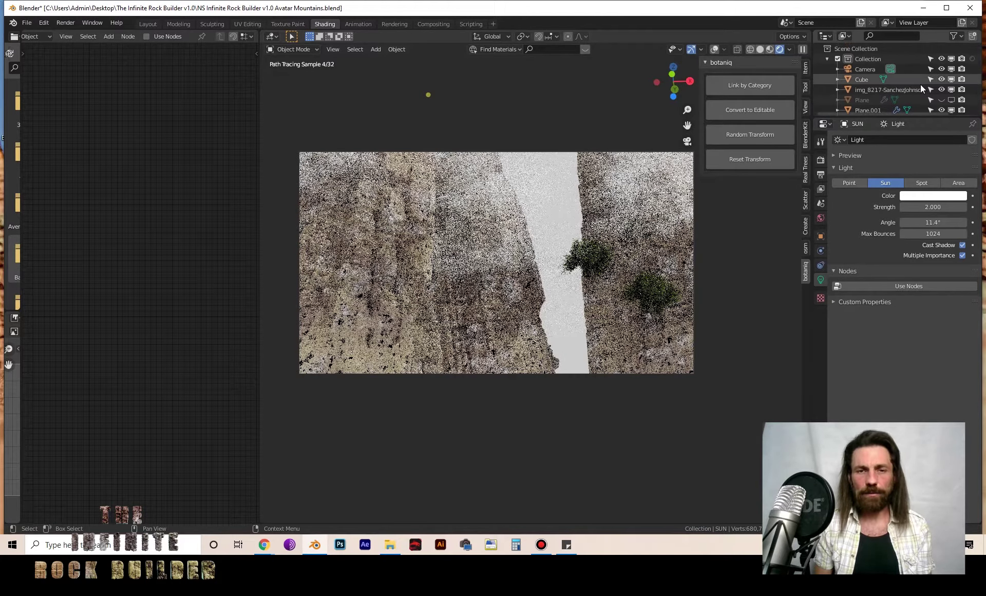
pyautogui.scroll(-4, 920, 84)
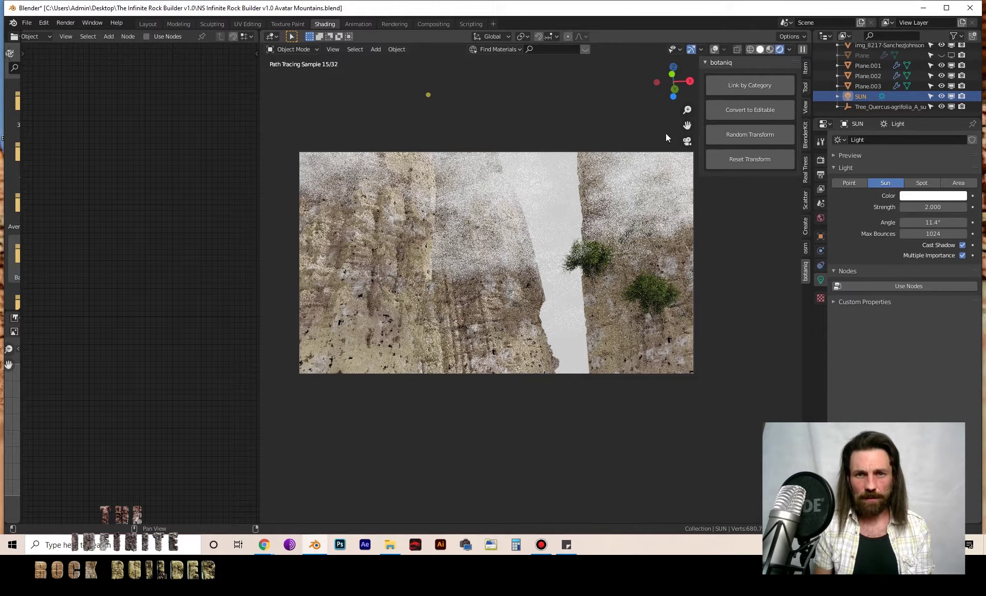
# Return to solid shading, select the lower oak and move it out of the fog cube towards the camera
pyautogui.press('z')
pyautogui.click(660, 287)
pyautogui.moveTo(668, 275); pyautogui.dragTo(654, 316, button='middle')
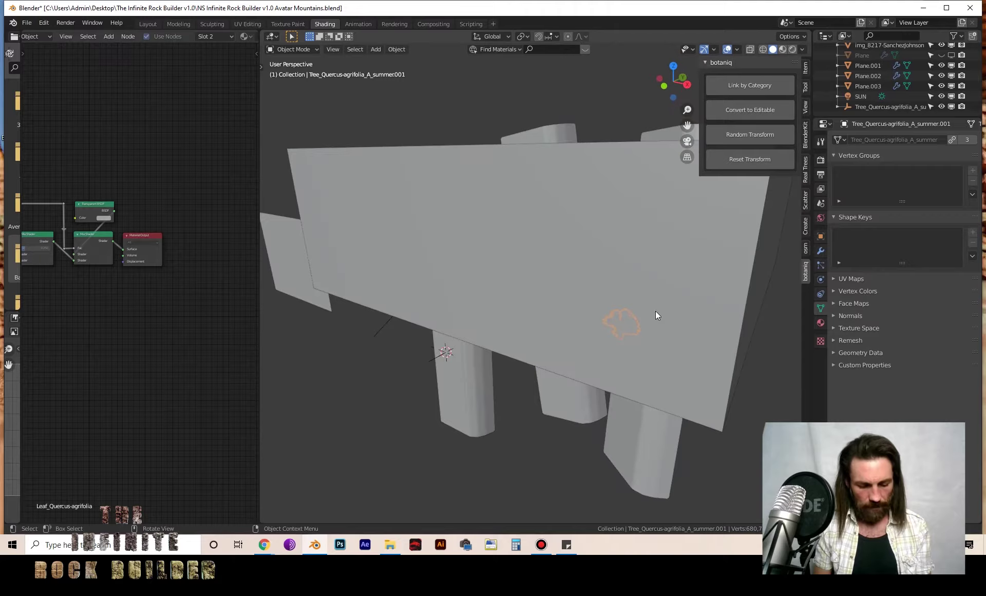
pyautogui.press('super+d')
pyautogui.click(315, 544)
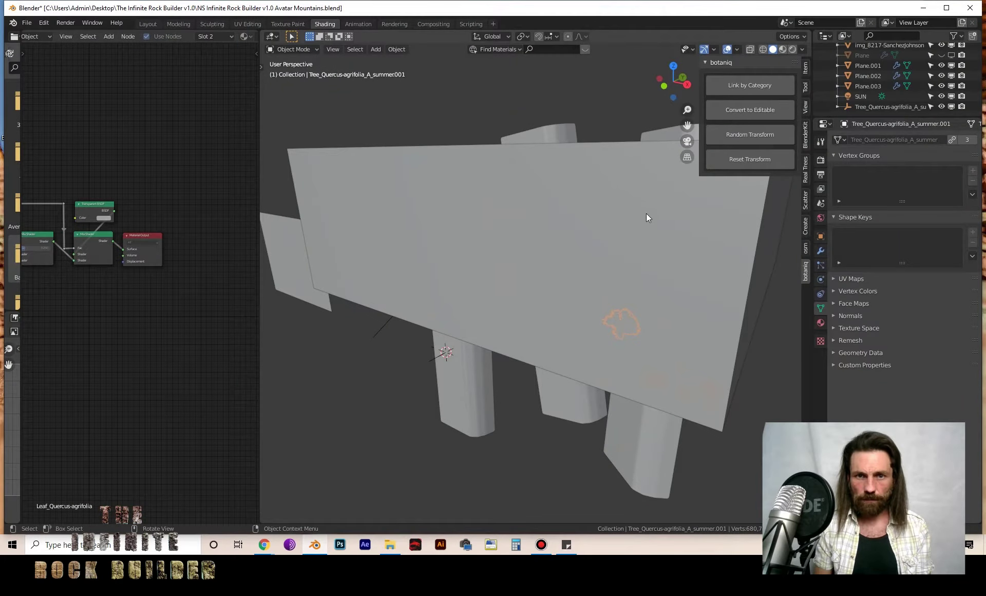
pyautogui.press('g')
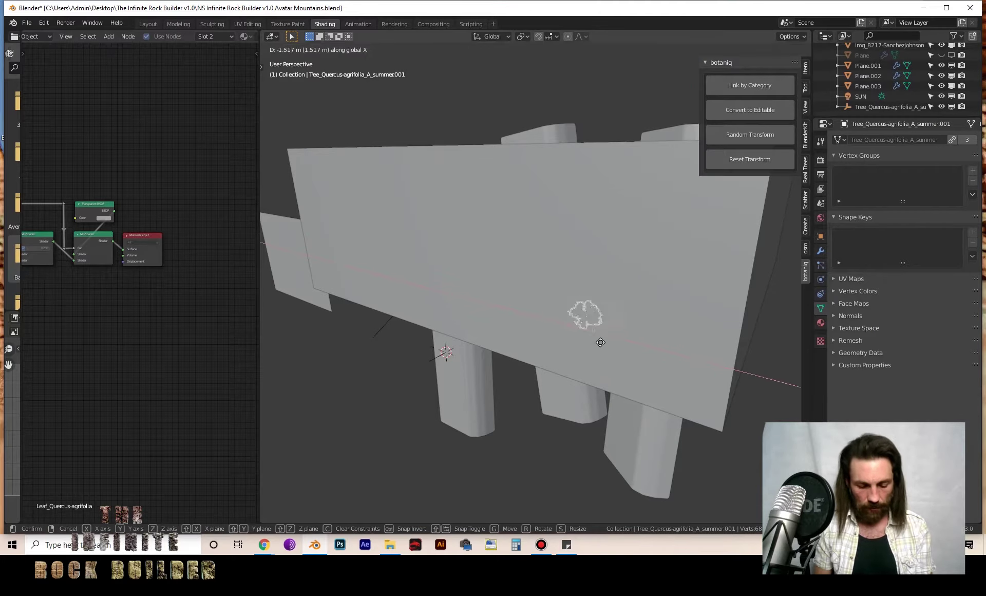
pyautogui.click(477, 462)
pyautogui.click(687, 142)
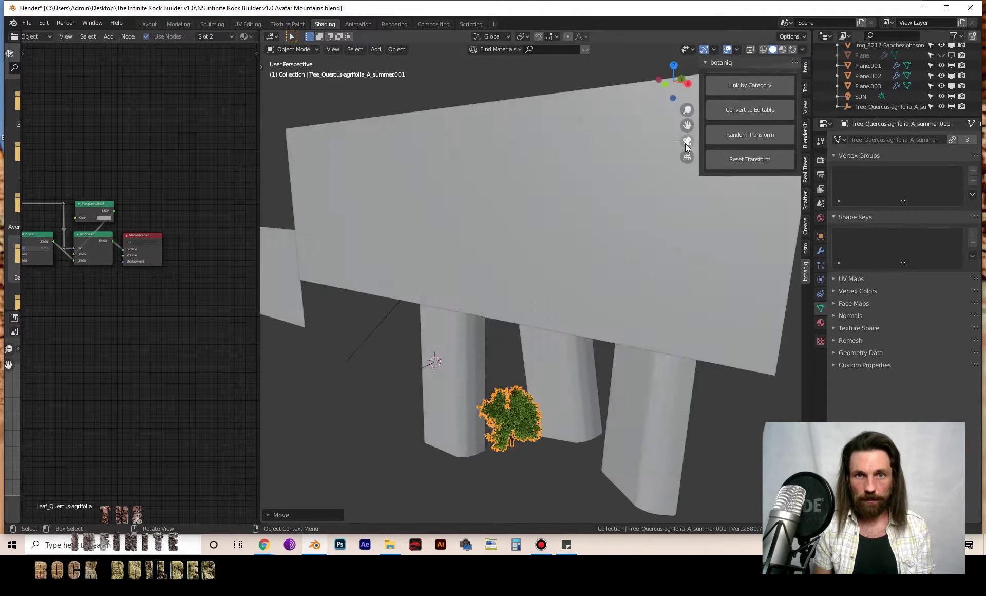
# Reposition the oak along Z, along Y and freely in camera view so it fills the lower-right foreground of the frame
pyautogui.press('g')
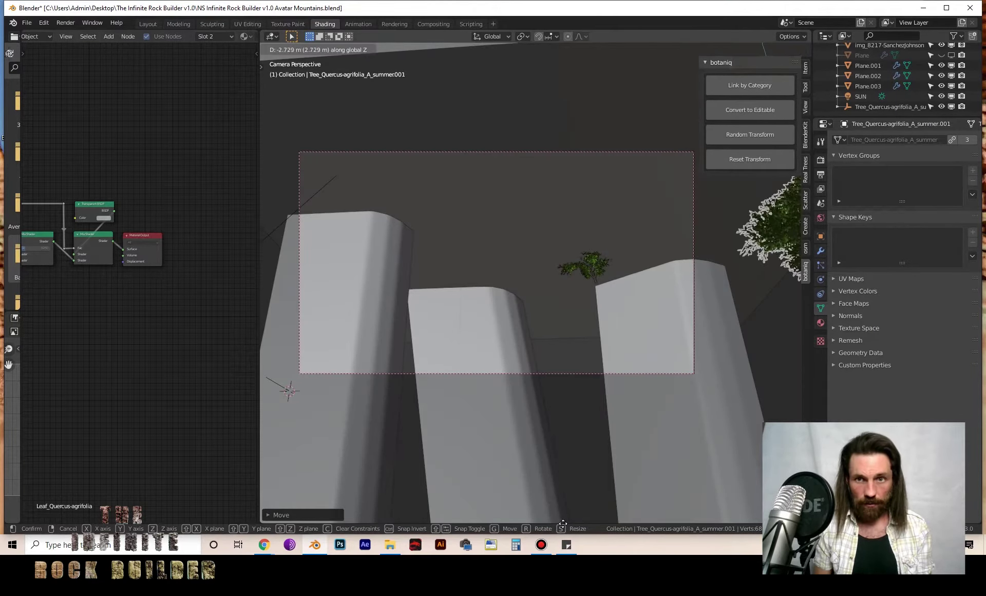
pyautogui.press('z')
pyautogui.click(427, 155)
pyautogui.press('g')
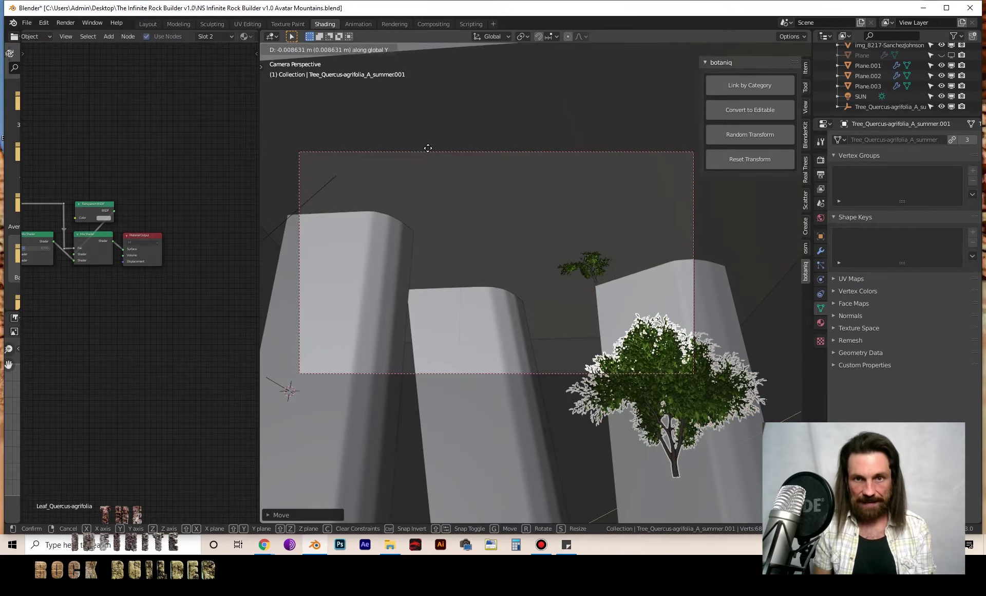
pyautogui.click(476, 473)
pyautogui.press('g')
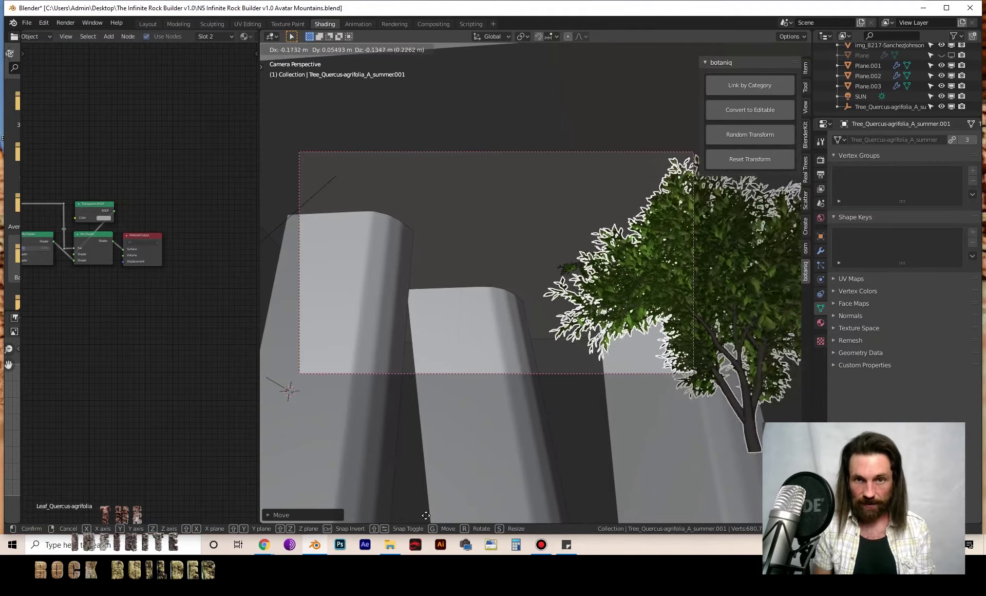
pyautogui.click(446, 487)
pyautogui.press('g')
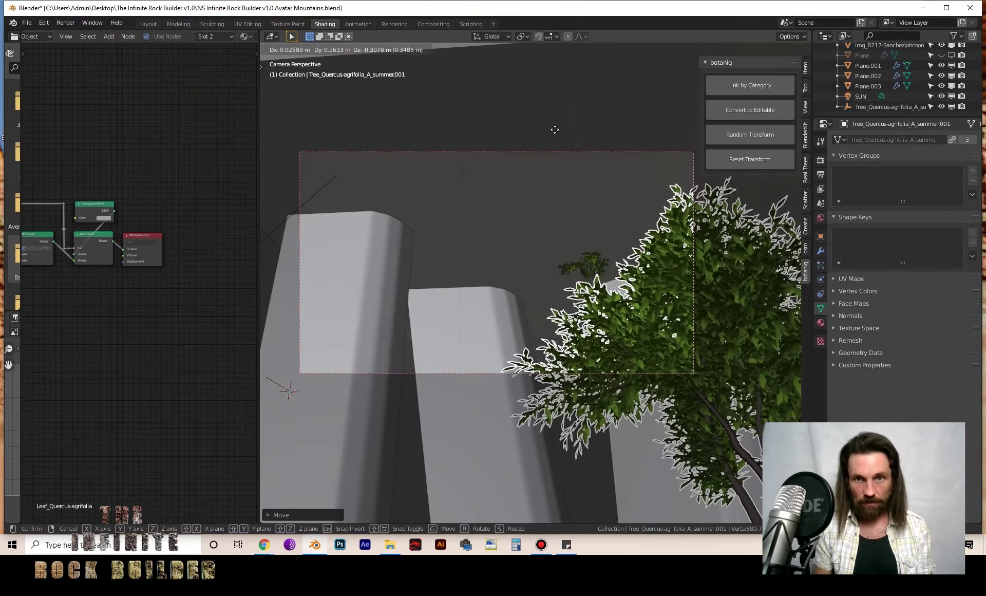
pyautogui.click(587, 106)
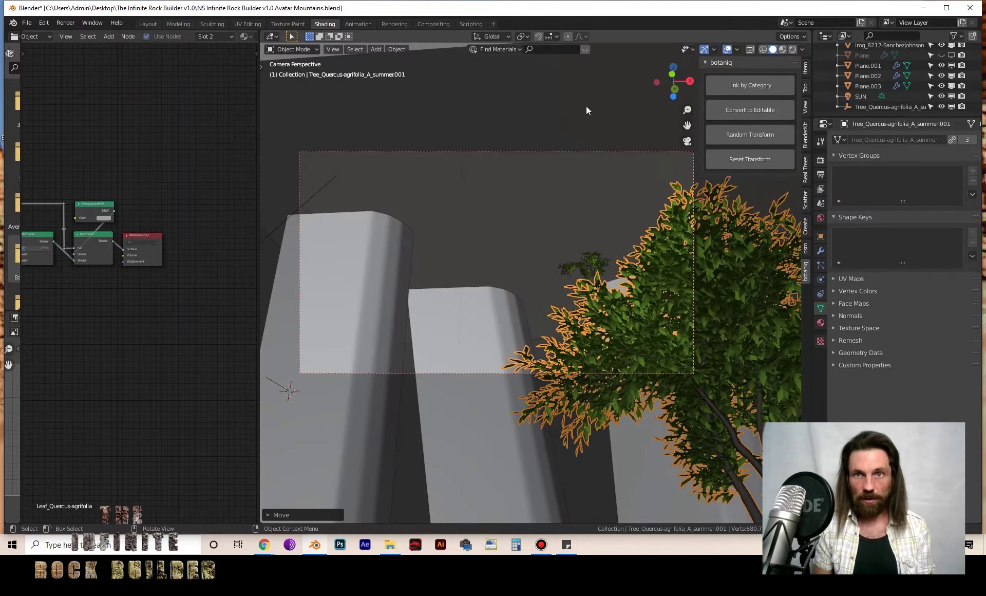
# Preview the foreground oak in rendered shading and inspect the Subdivision modifier settings of the left and middle cliffs
pyautogui.click(792, 49)
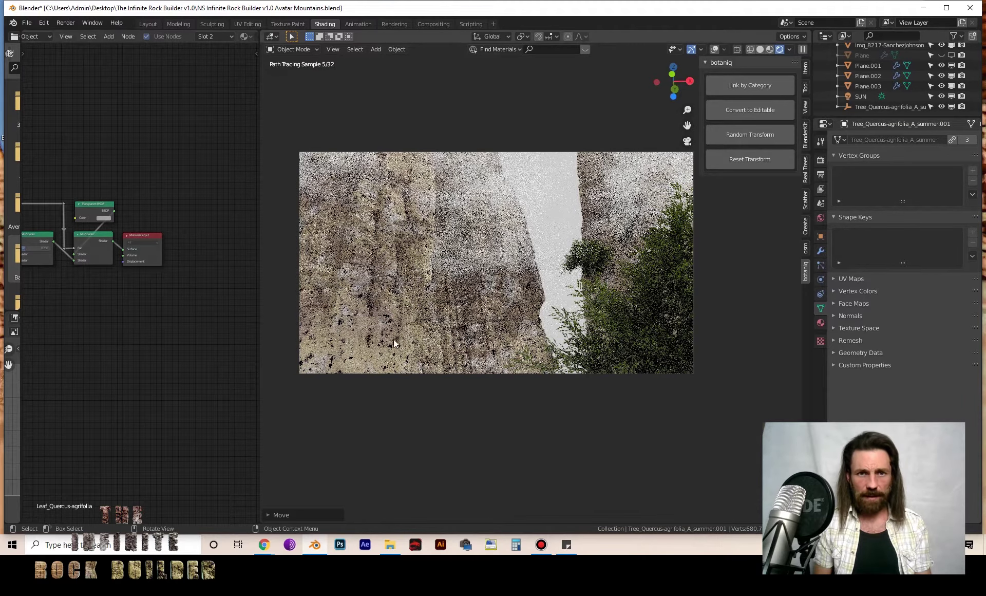
pyautogui.click(495, 329)
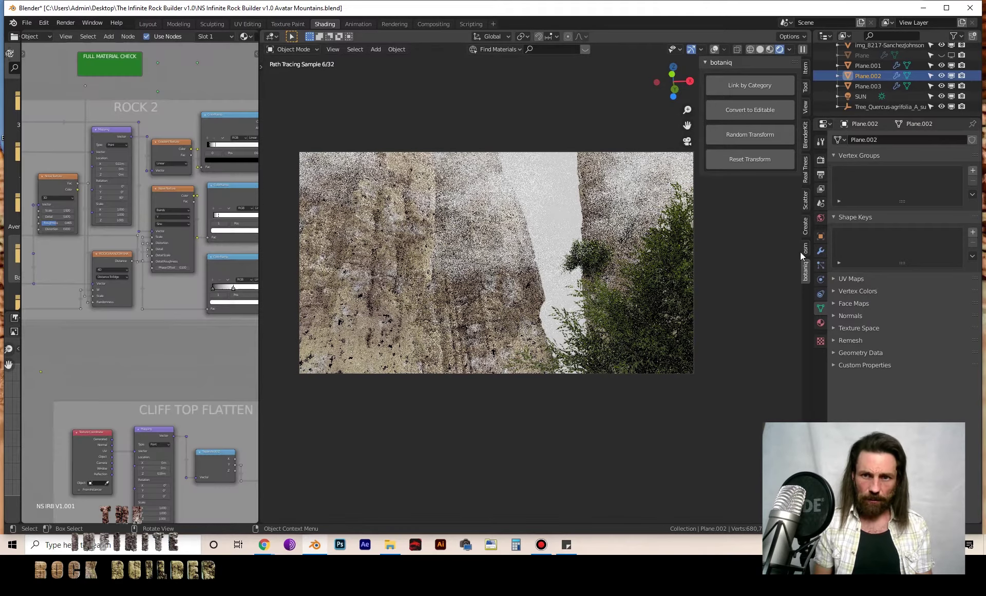
pyautogui.click(821, 250)
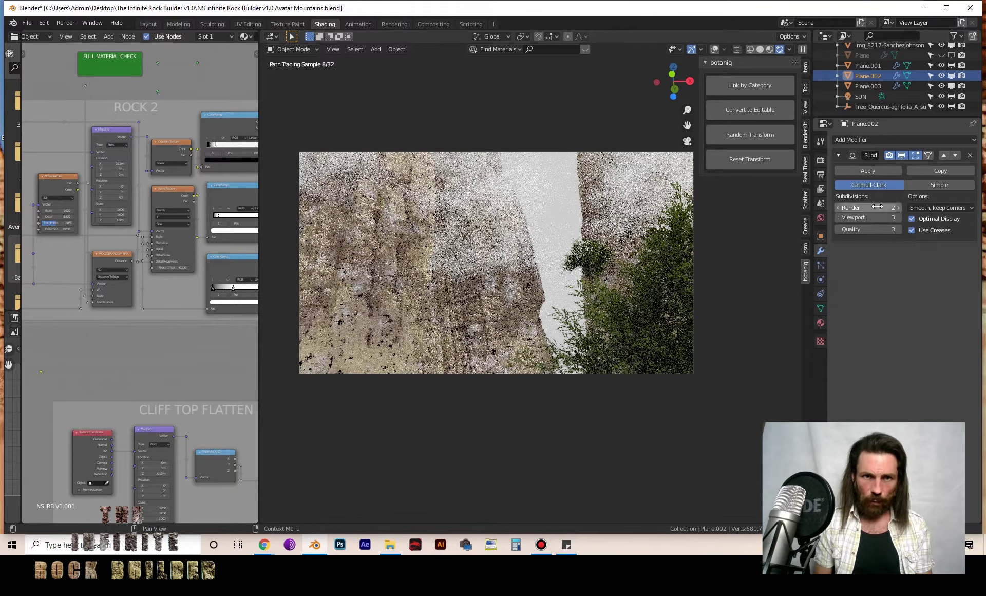
pyautogui.click(468, 306)
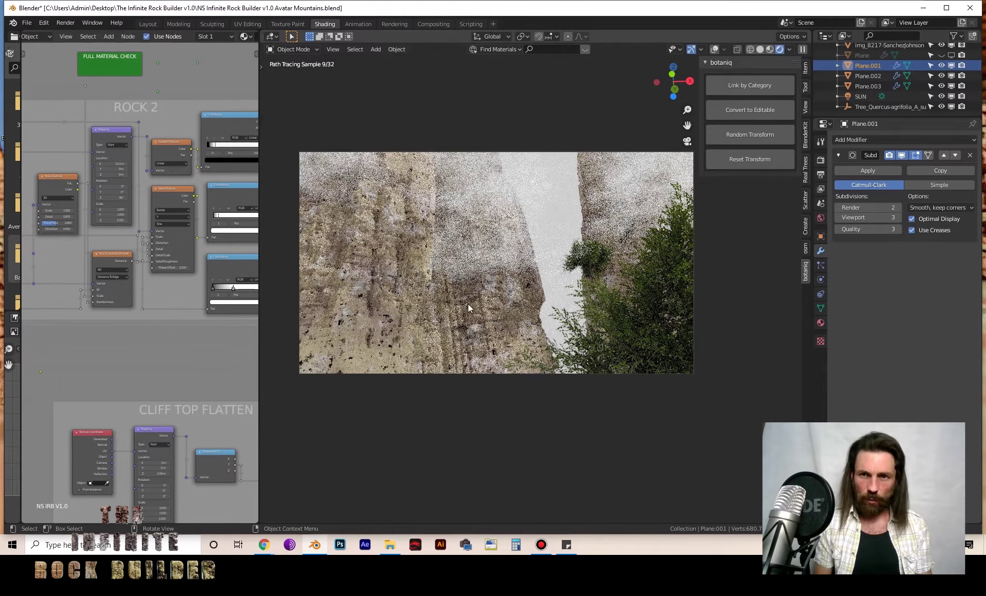
pyautogui.click(468, 303)
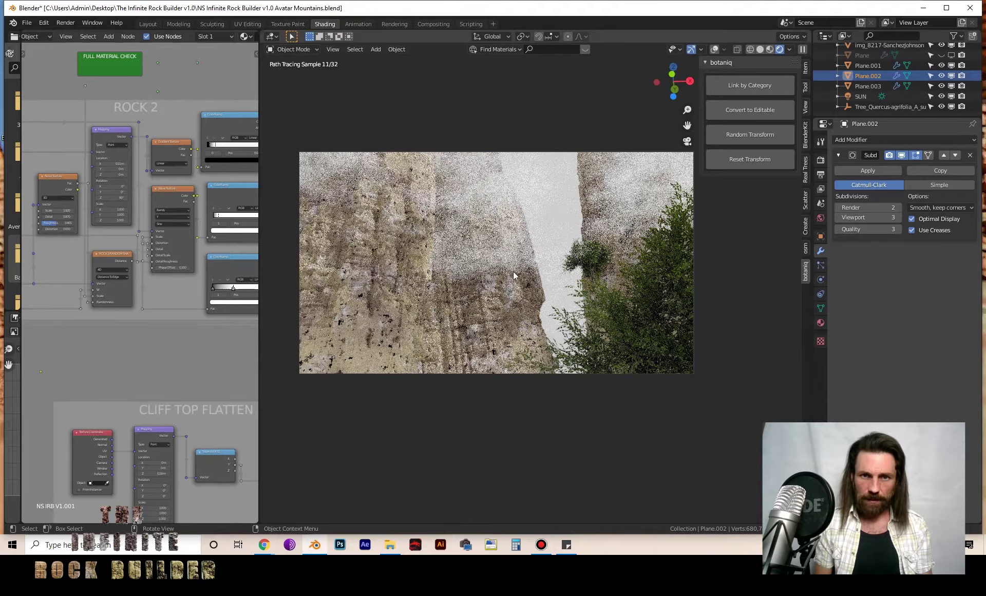
pyautogui.click(614, 259)
pyautogui.click(485, 310)
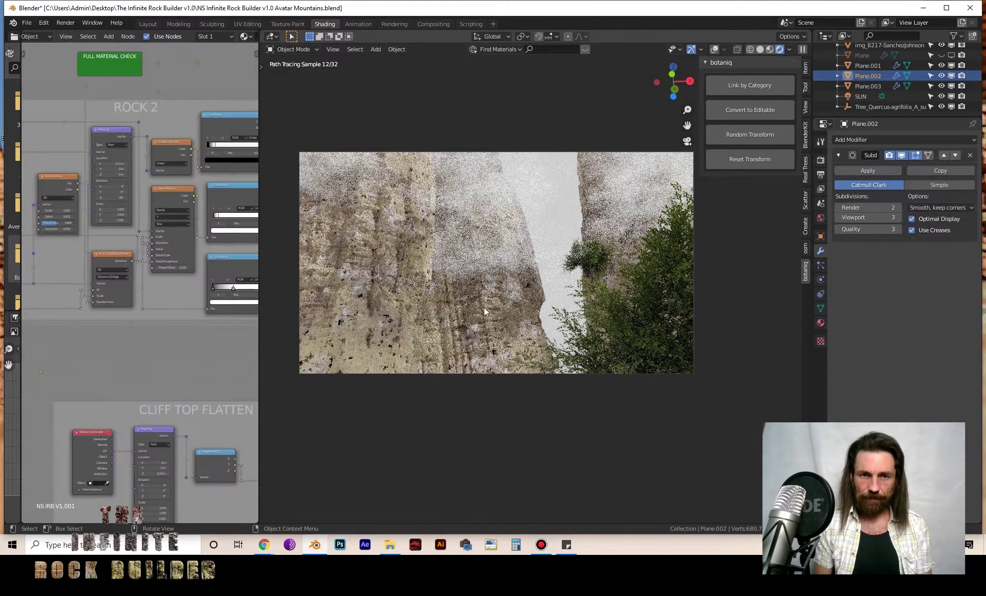
pyautogui.click(377, 311)
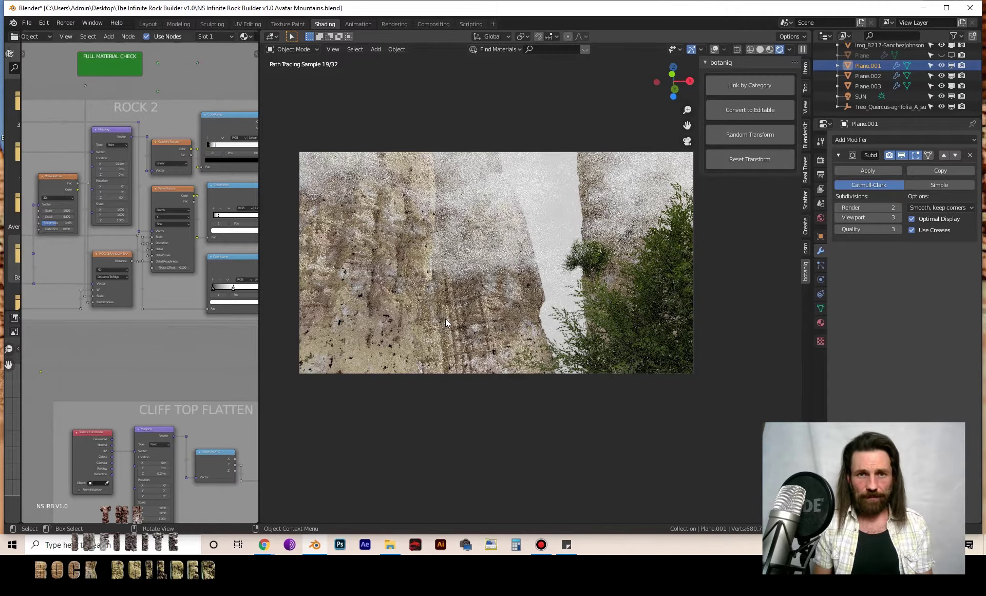
# Hide the fog cube and preview the cliffs and oaks without fog in rendered shading
pyautogui.scroll(2, 505, 280)
pyautogui.click(760, 51)
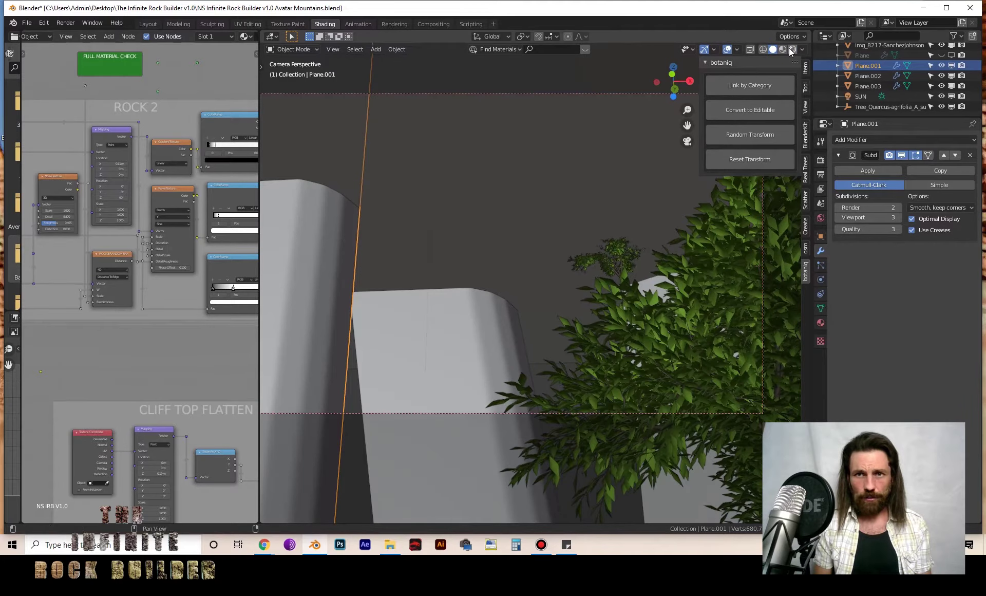
pyautogui.click(791, 49)
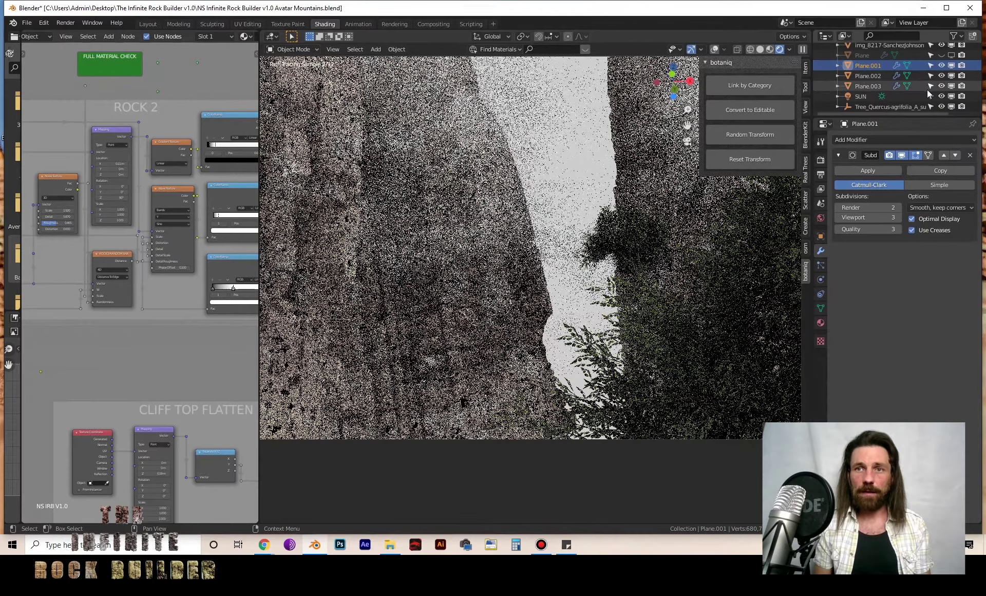
pyautogui.scroll(4, 927, 89)
pyautogui.click(940, 79)
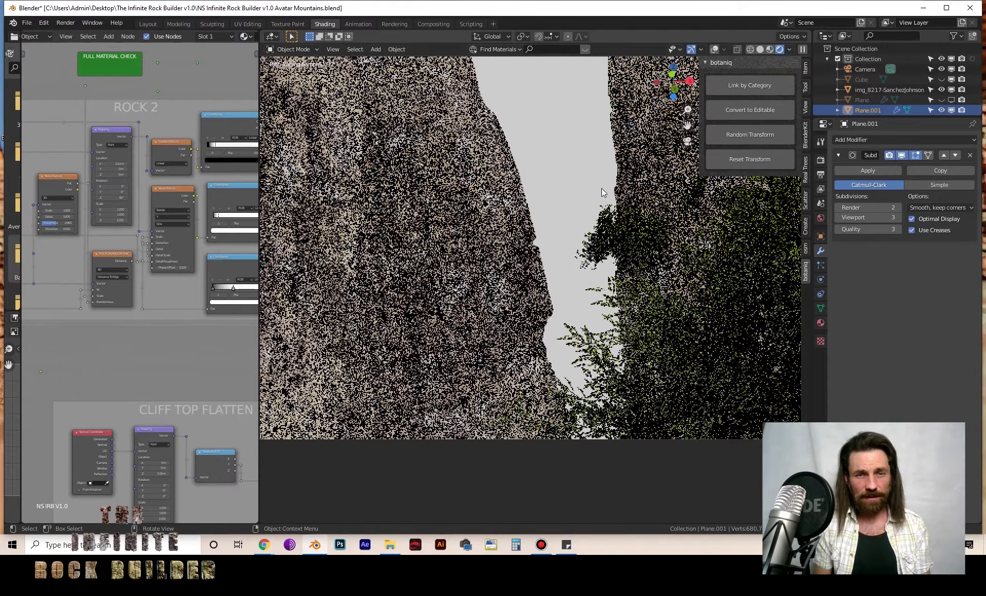
pyautogui.scroll(-6, 602, 188)
pyautogui.scroll(2, 602, 188)
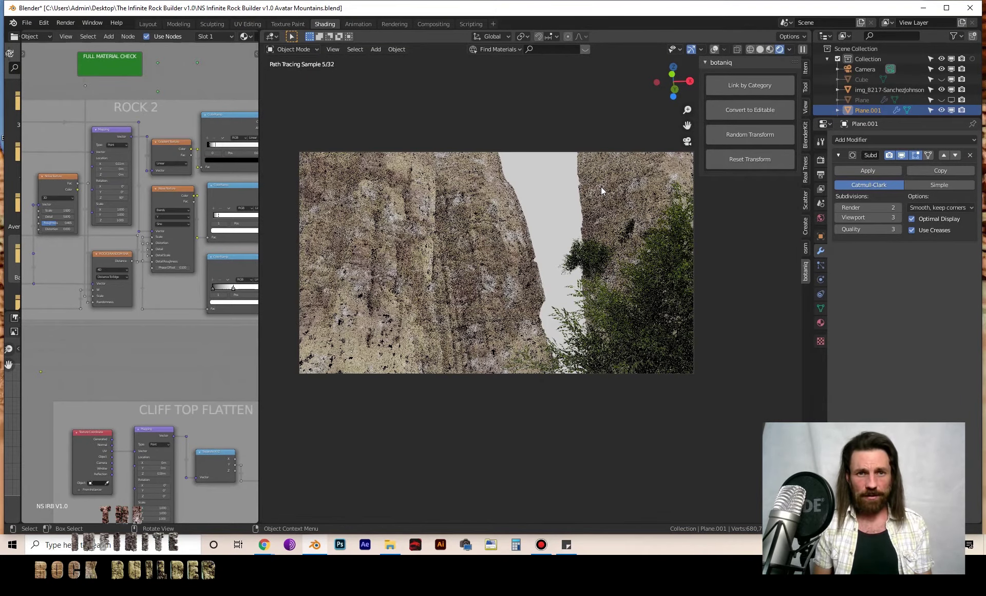
pyautogui.scroll(-10, 167, 209)
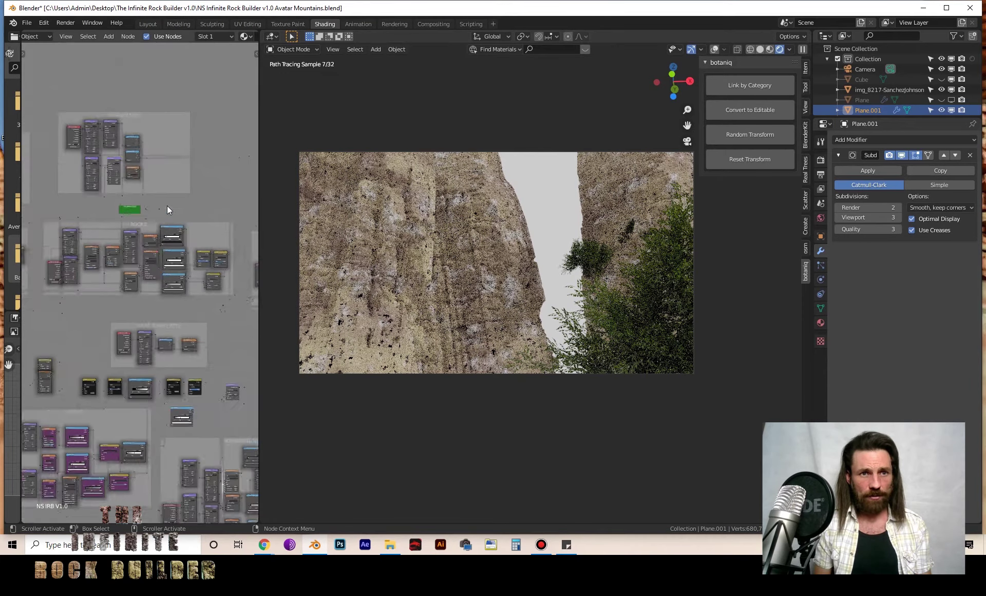
# Set the Subdivision modifier's viewport level to 4 on both the left cliff, Plane.001, and the middle cliff, Plane.002
pyautogui.scroll(5, 116, 251)
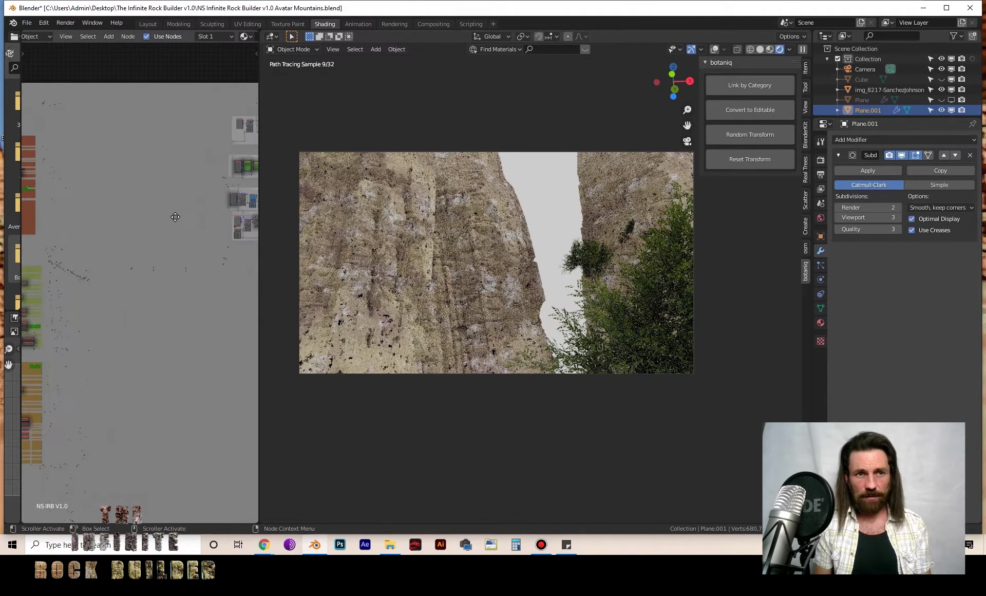
pyautogui.moveTo(223, 200); pyautogui.dragTo(242, 197, button='middle')
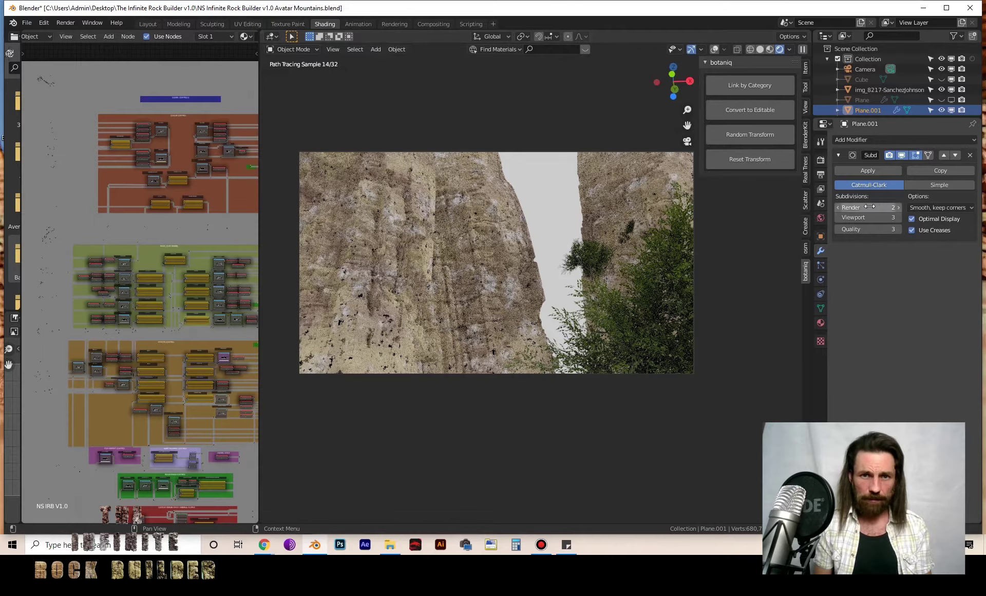
pyautogui.click(881, 219)
pyautogui.write('4')
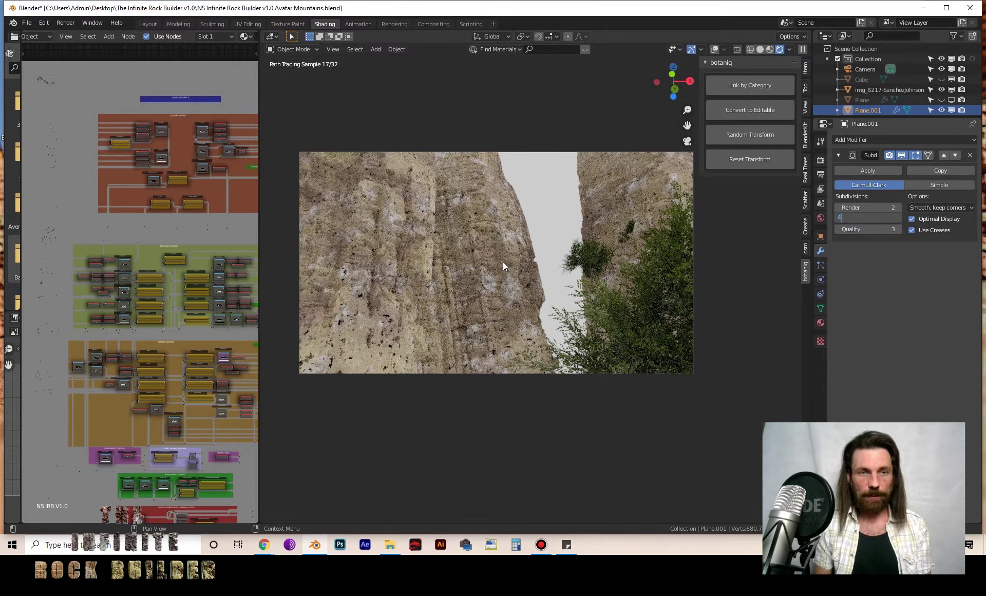
pyautogui.press('Return')
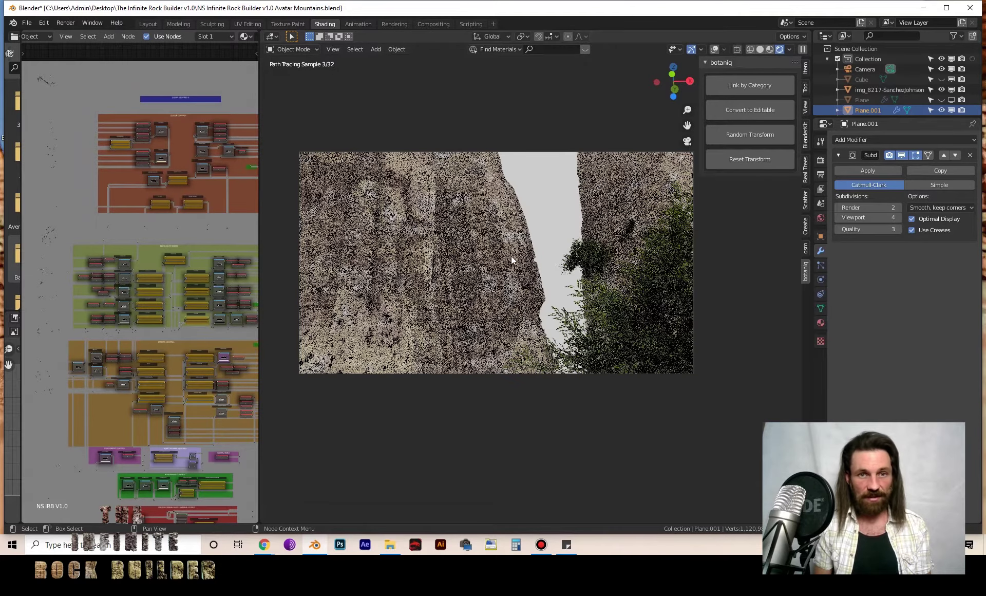
pyautogui.click(504, 270)
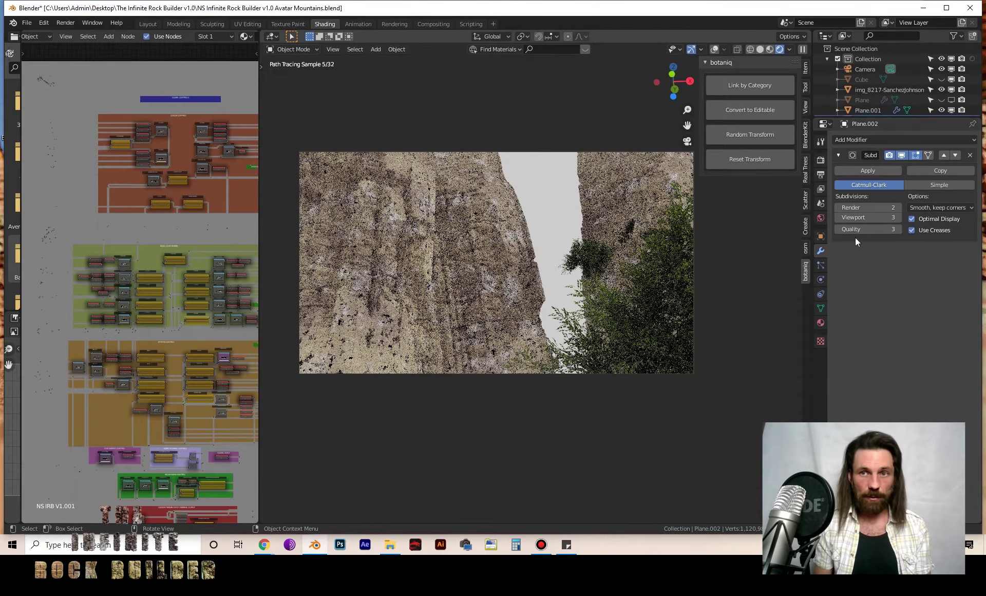
pyautogui.click(885, 217)
pyautogui.write('4')
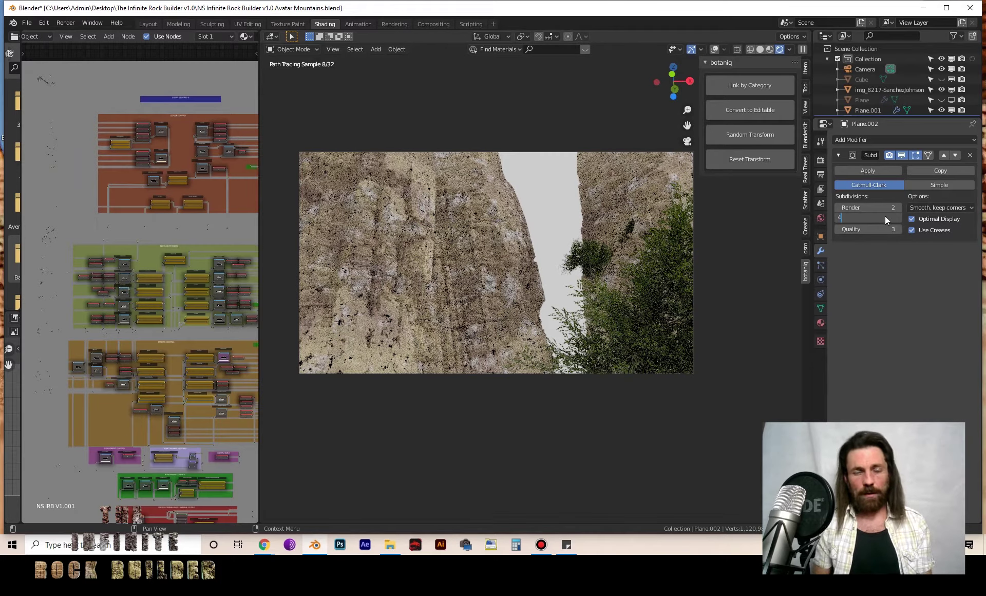
pyautogui.press('Return')
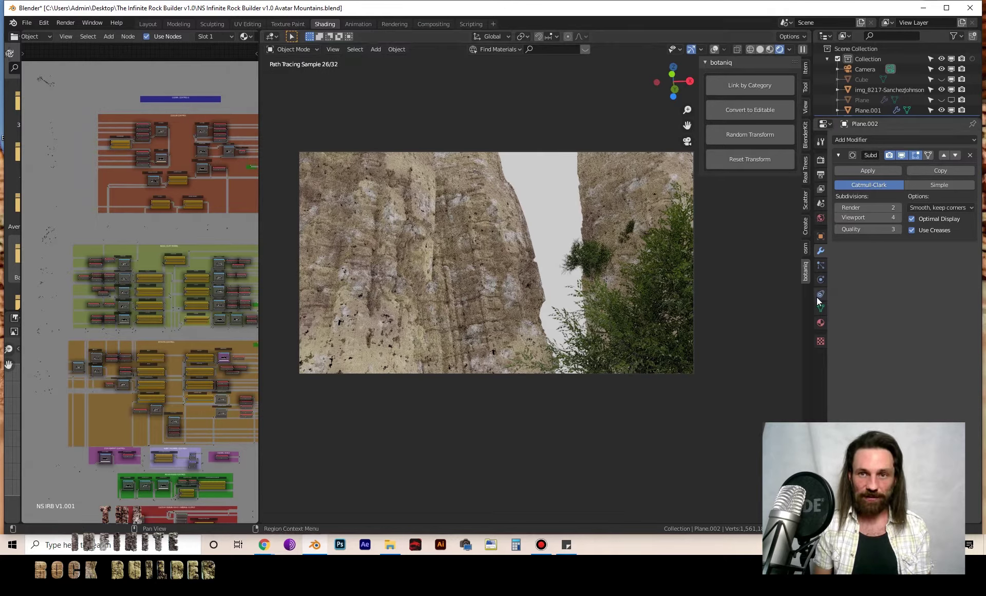
# Hide the SUN light and set the world background strength to 0.2
pyautogui.scroll(-3, 872, 80)
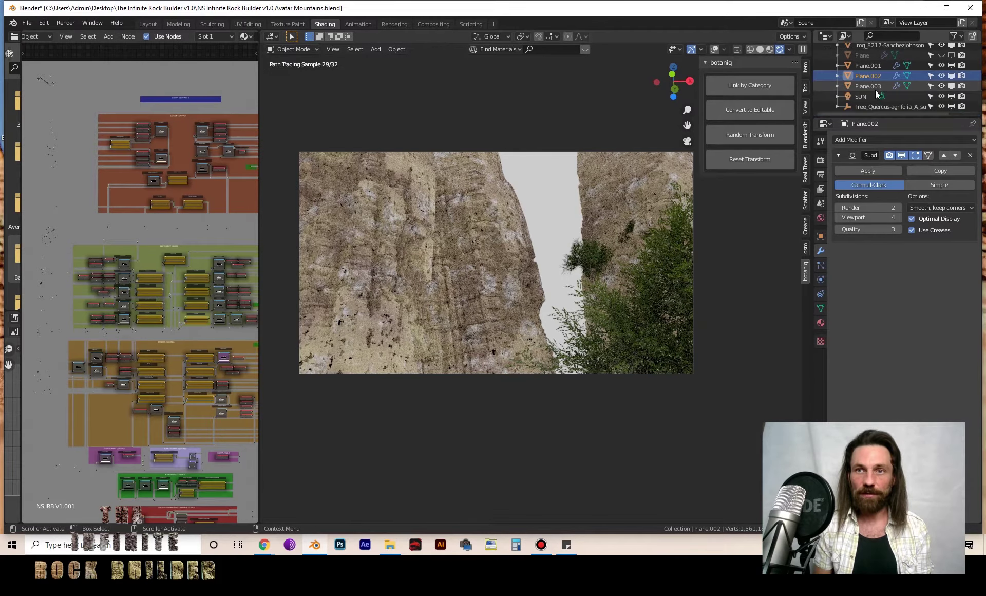
pyautogui.click(867, 97)
pyautogui.press('h')
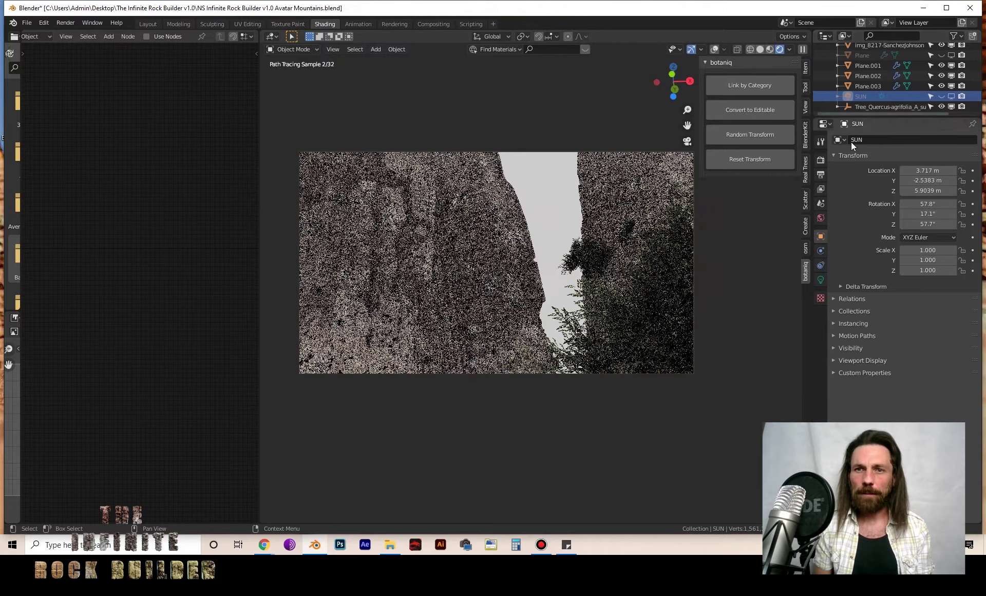
pyautogui.click(821, 217)
pyautogui.click(923, 284)
pyautogui.write('0.2')
pyautogui.press('Return')
# Add a point light to the scene and set its power to 1000 W
pyautogui.hotkey('shift', 'a')
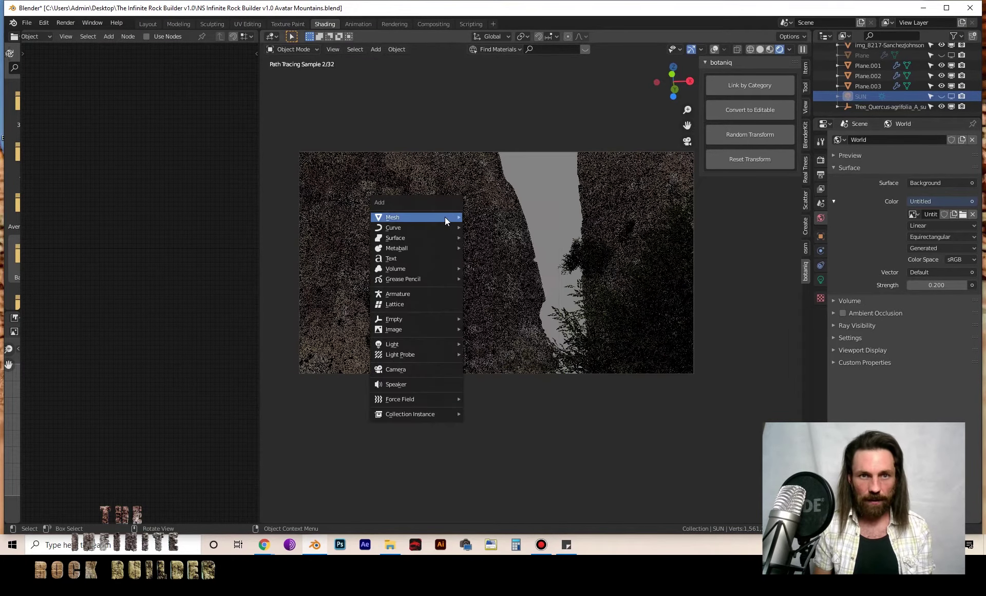
pyautogui.hotkey('shift', 'a')
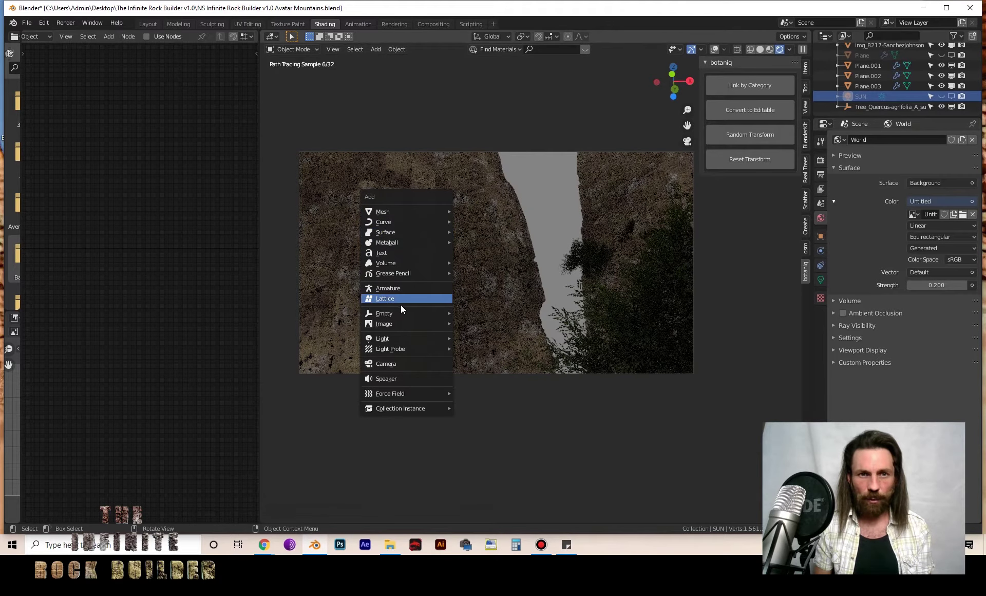
pyautogui.moveTo(399, 339)
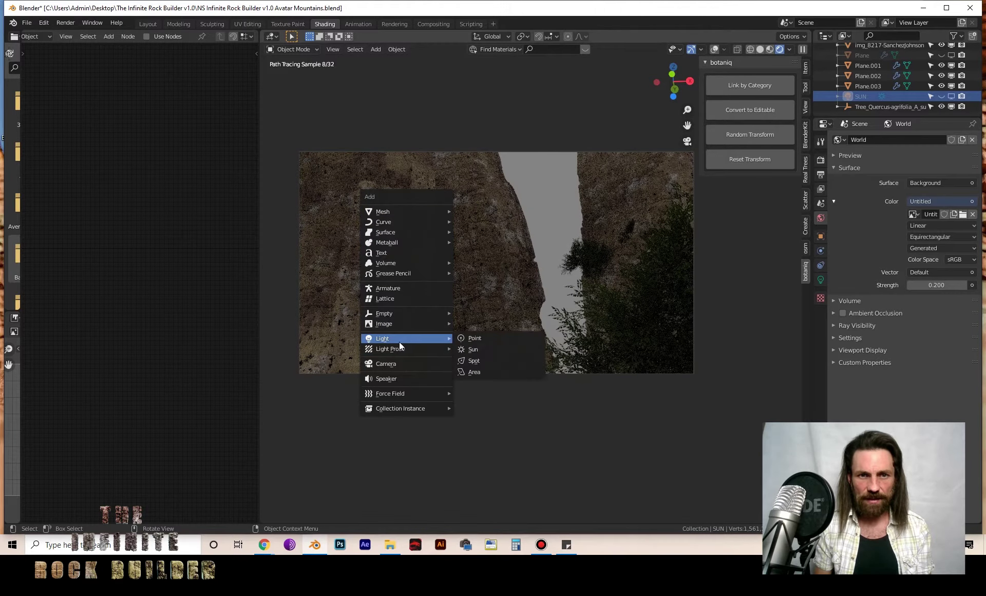
pyautogui.click(470, 338)
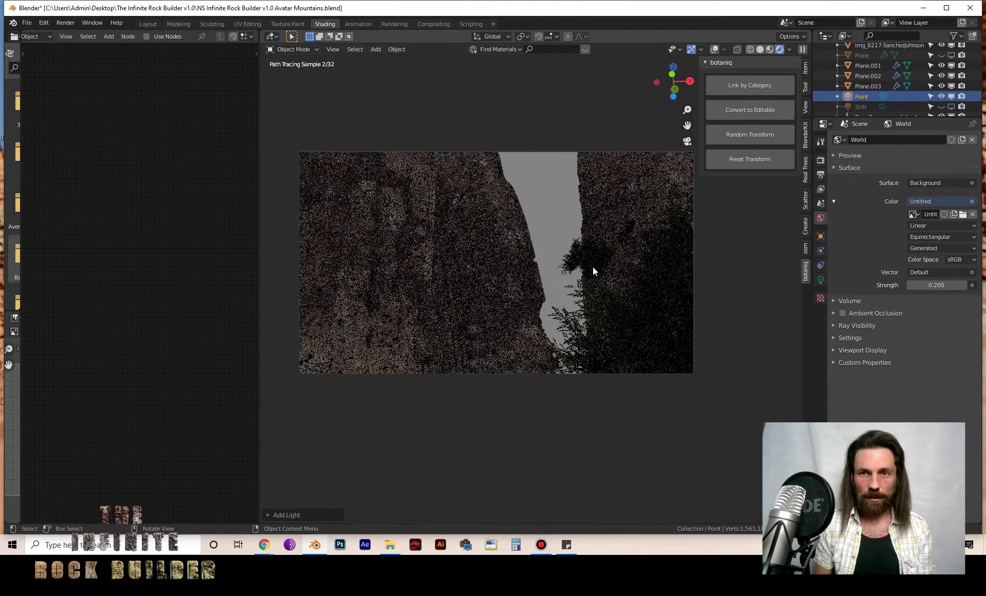
pyautogui.click(822, 277)
pyautogui.click(922, 205)
pyautogui.write('1000')
pyautogui.press('Return')
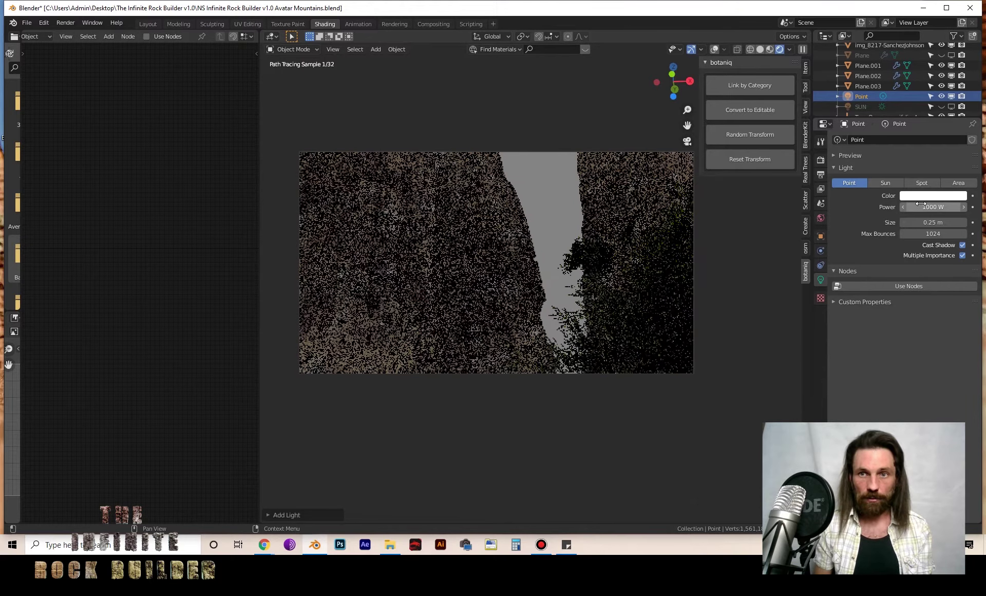
# Set the point light's power to 20000 W, and move it along X and in the negative Y direction to light the cliffs
pyautogui.click(921, 206)
pyautogui.write('20000')
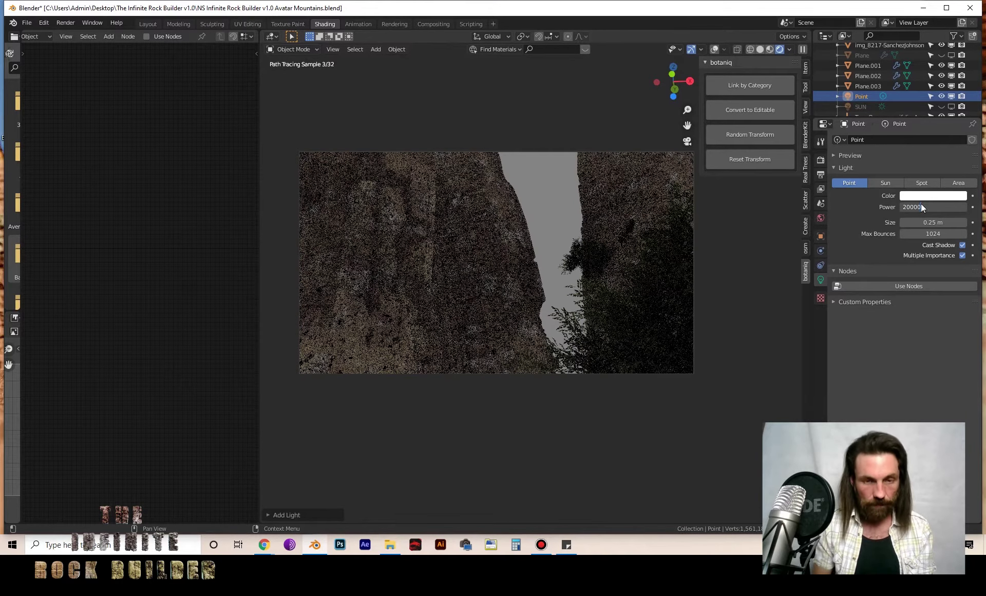
pyautogui.press('Return')
pyautogui.press('g')
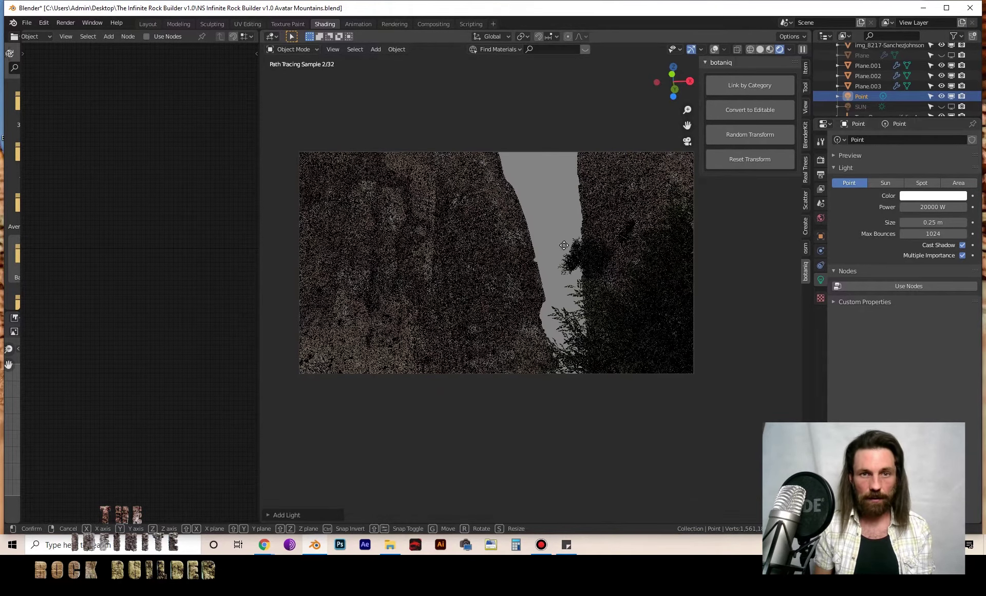
pyautogui.press('x')
pyautogui.click(579, 239)
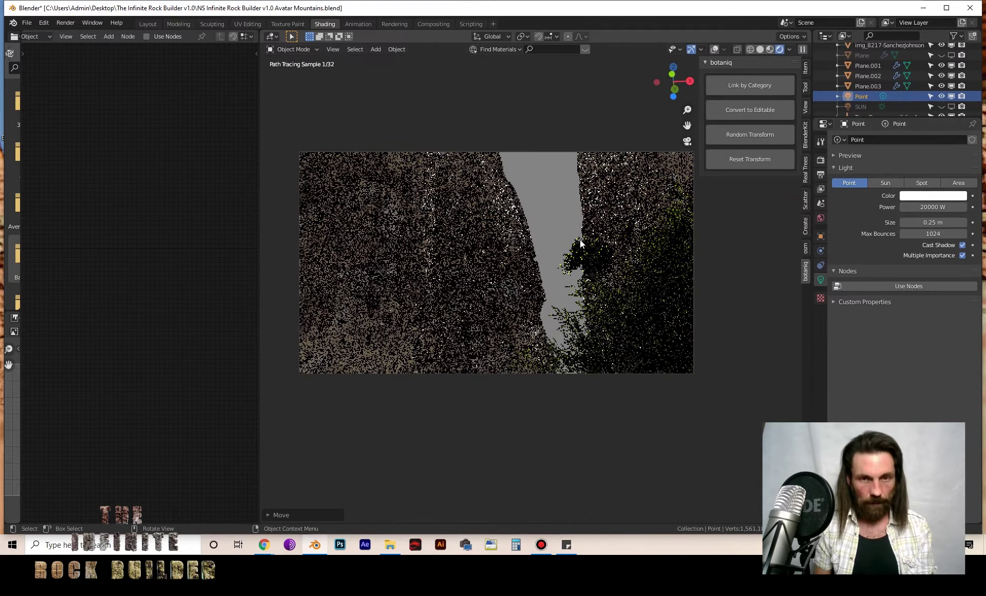
pyautogui.press('g')
pyautogui.press('y')
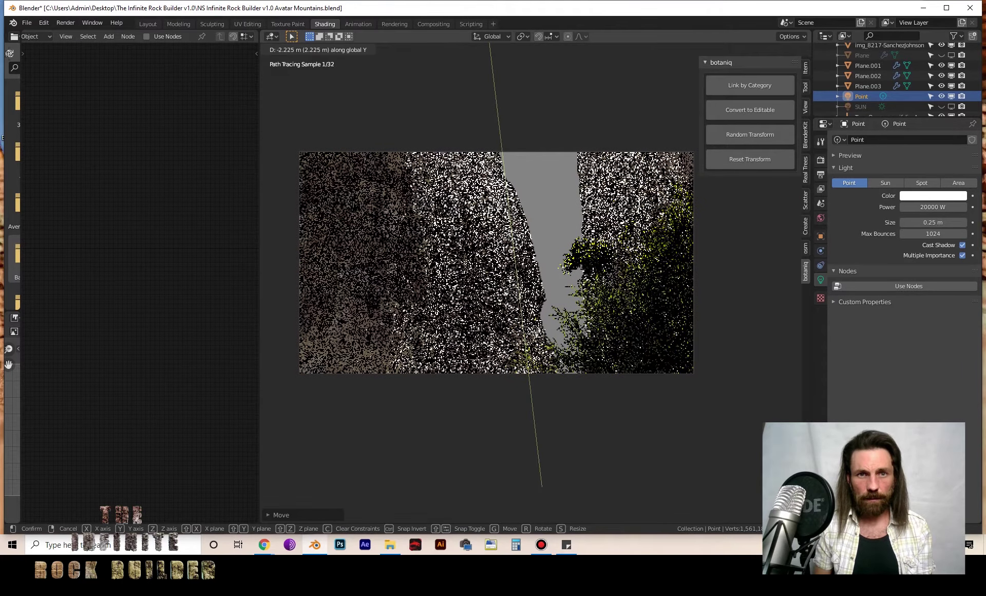
pyautogui.press('Return')
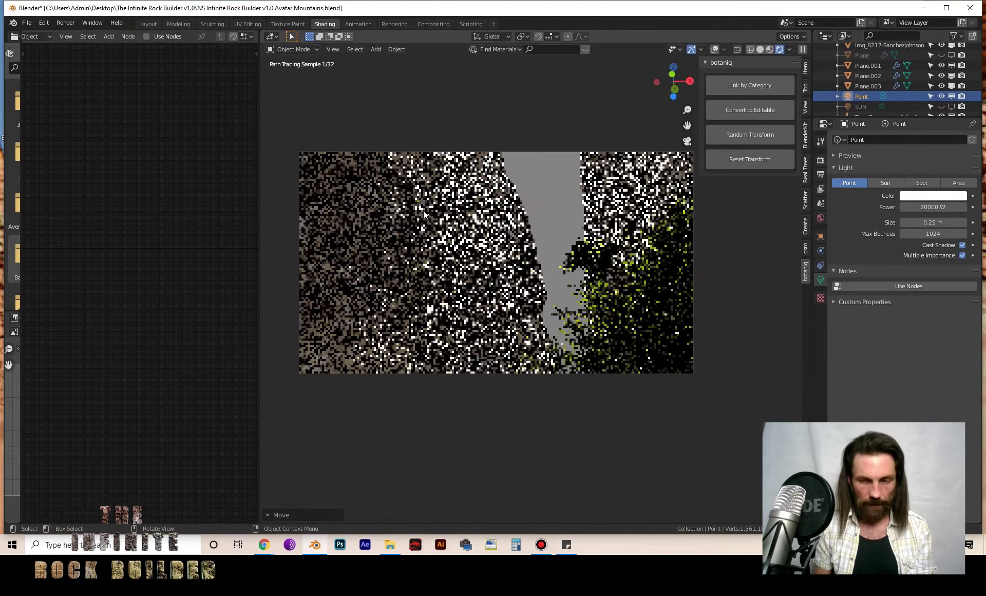
# Reduce the point light's power to 1000 W
pyautogui.click(916, 207)
pyautogui.write('1000')
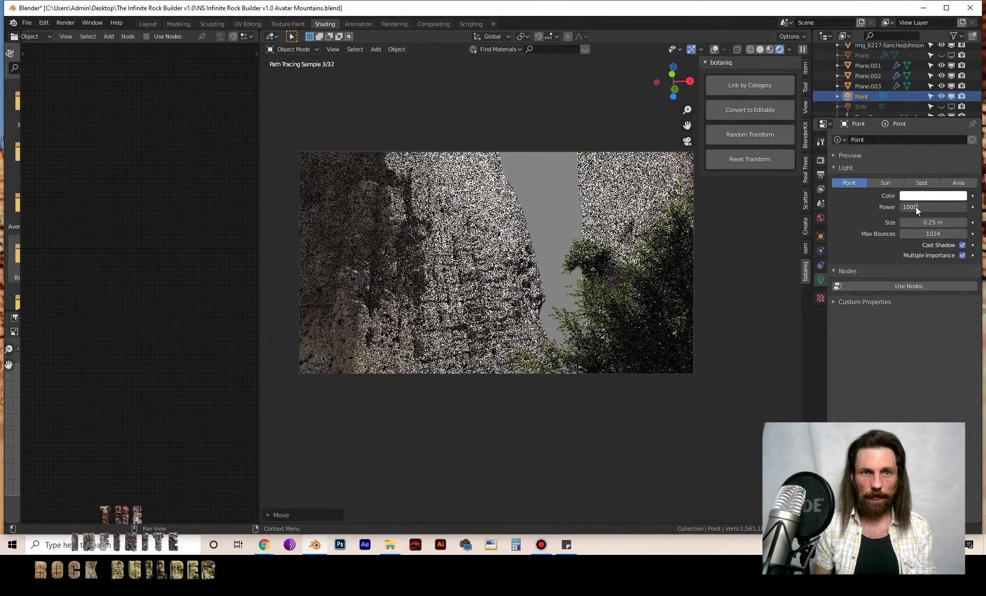
pyautogui.press('Return')
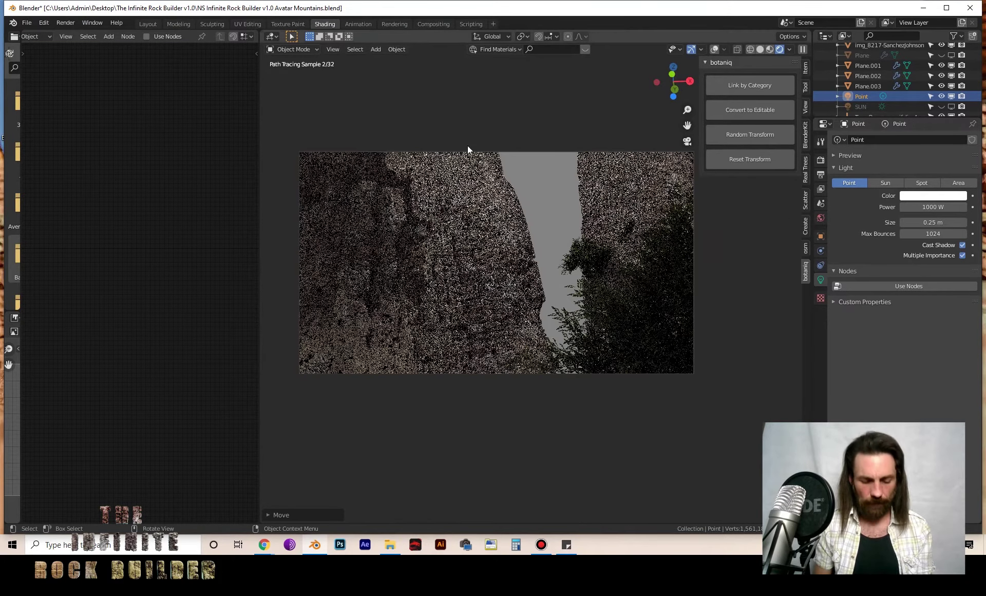
# Move the point light along the Y axis again and tint its colour a warm peach
pyautogui.press('g')
pyautogui.press('y')
pyautogui.click(528, 134)
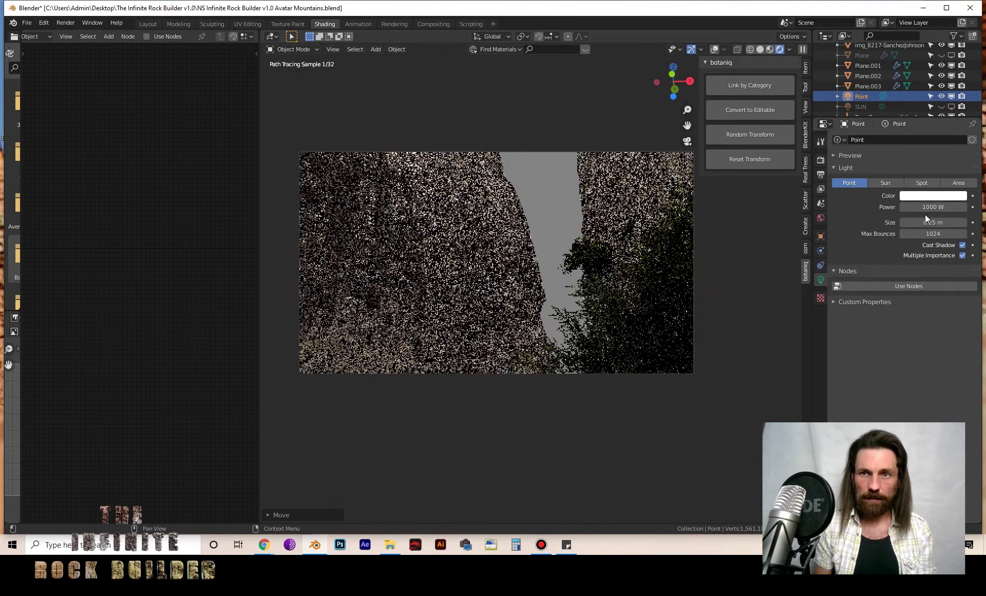
pyautogui.click(930, 196)
pyautogui.moveTo(909, 98); pyautogui.dragTo(909, 107)
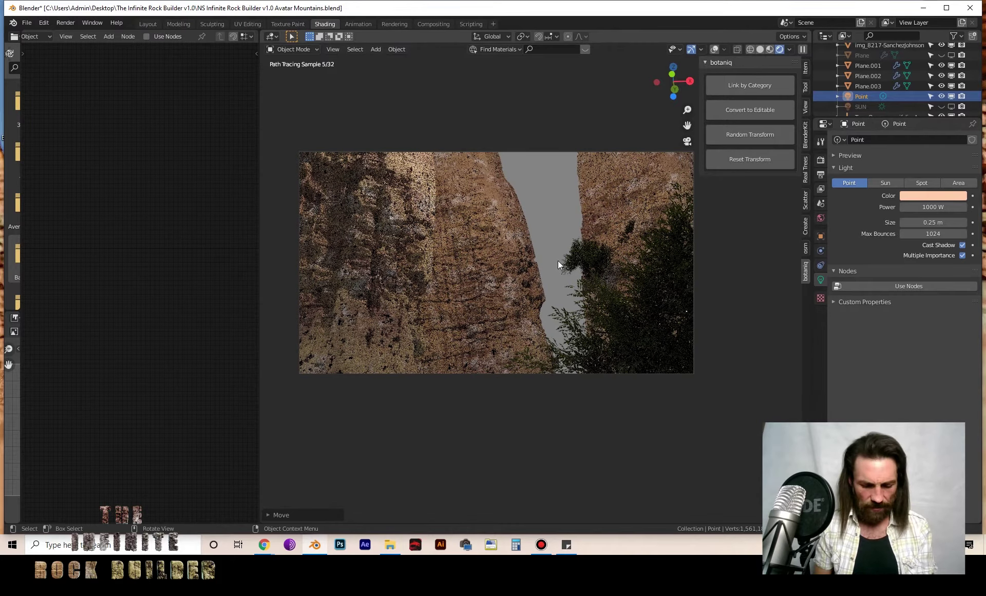
# In a solid-shaded top view, move the point light back between the middle and right cliffs, beside the cliff oaks
pyautogui.press('KP_7')
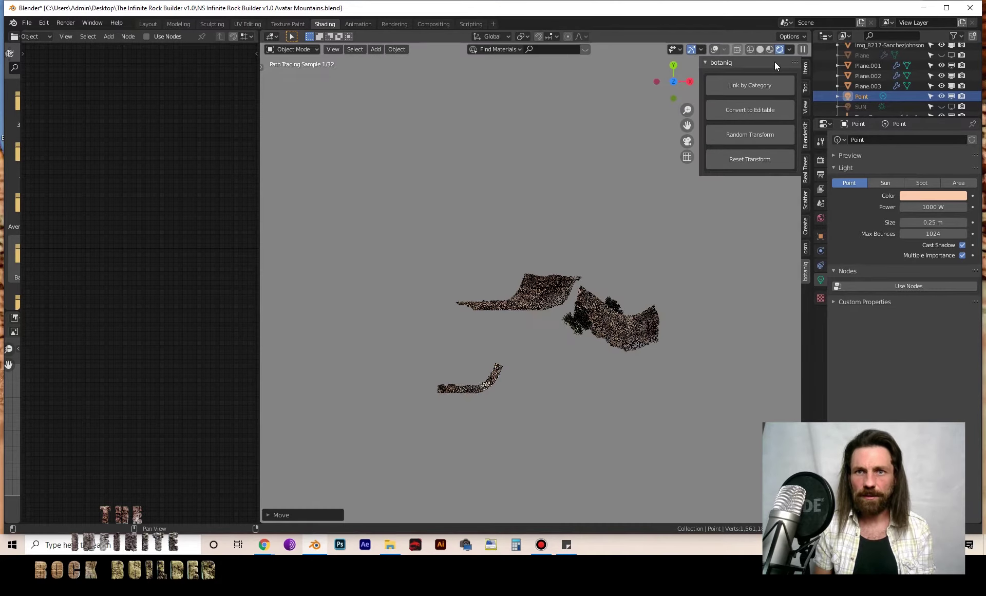
pyautogui.click(762, 50)
pyautogui.scroll(-5, 601, 320)
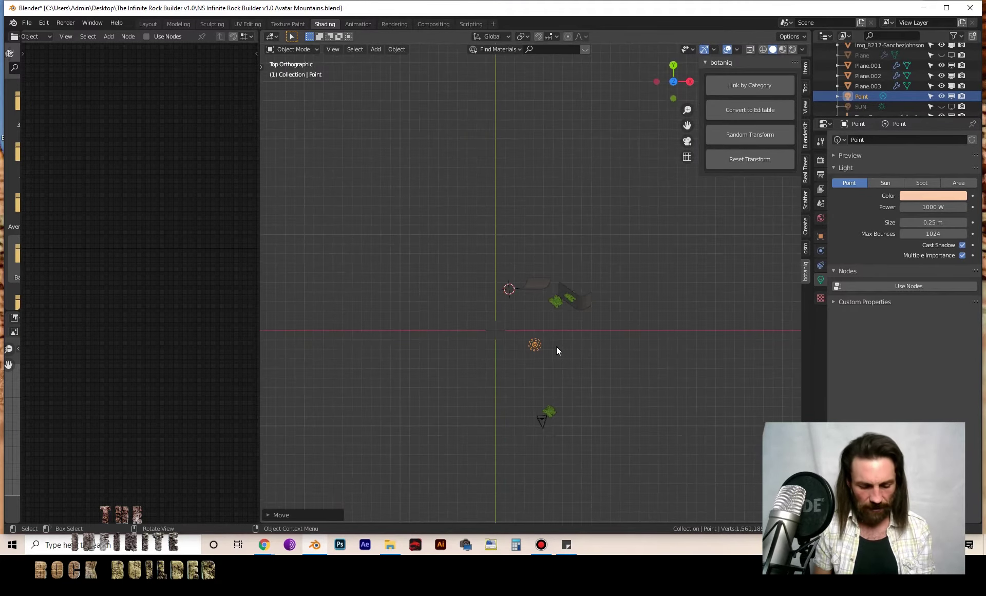
pyautogui.press('g')
pyautogui.click(566, 317)
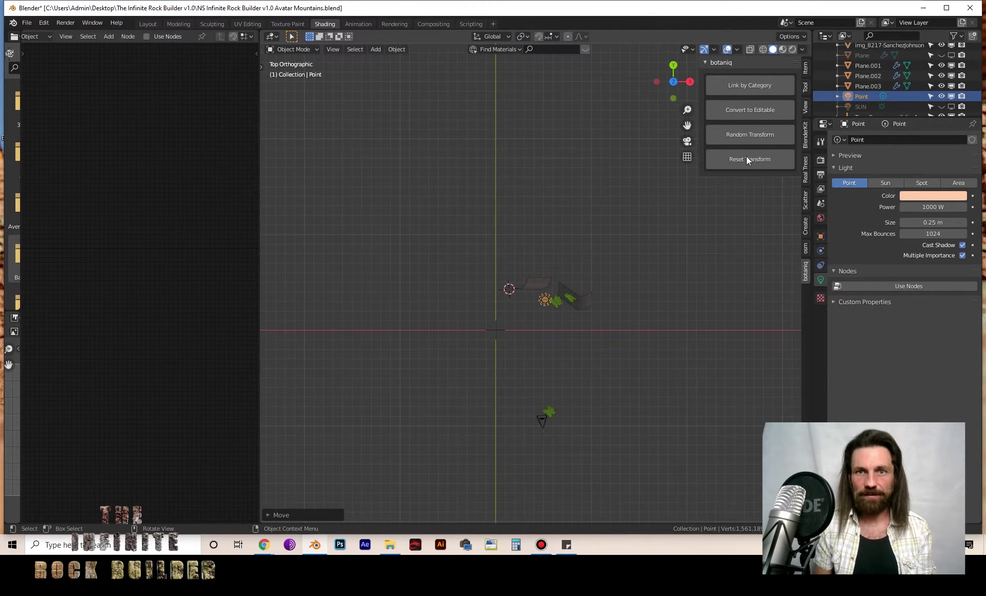
# Preview the relit cliffs through the camera in rendered shading and unhide the fog cube
pyautogui.click(687, 140)
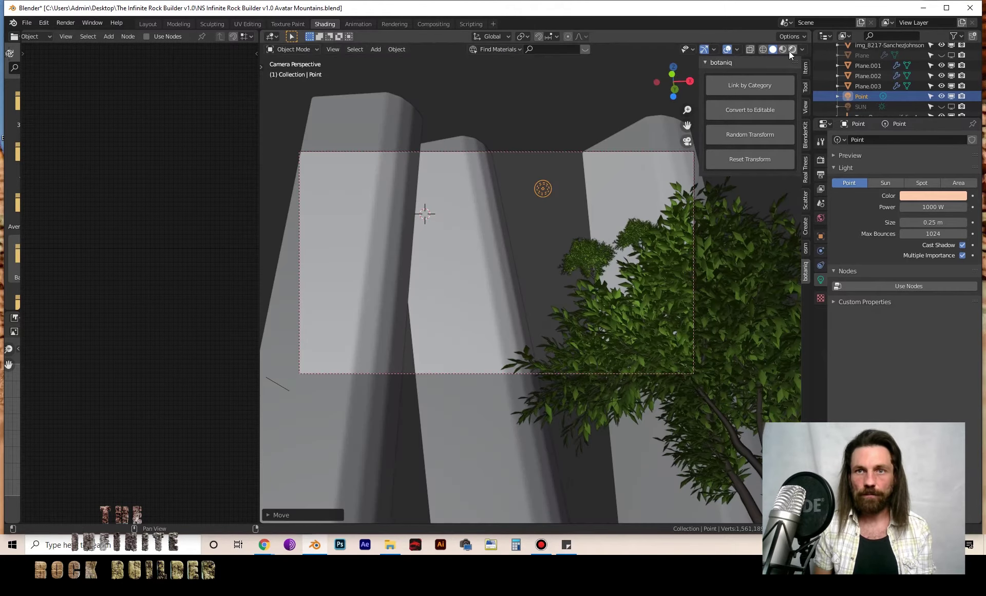
pyautogui.click(789, 50)
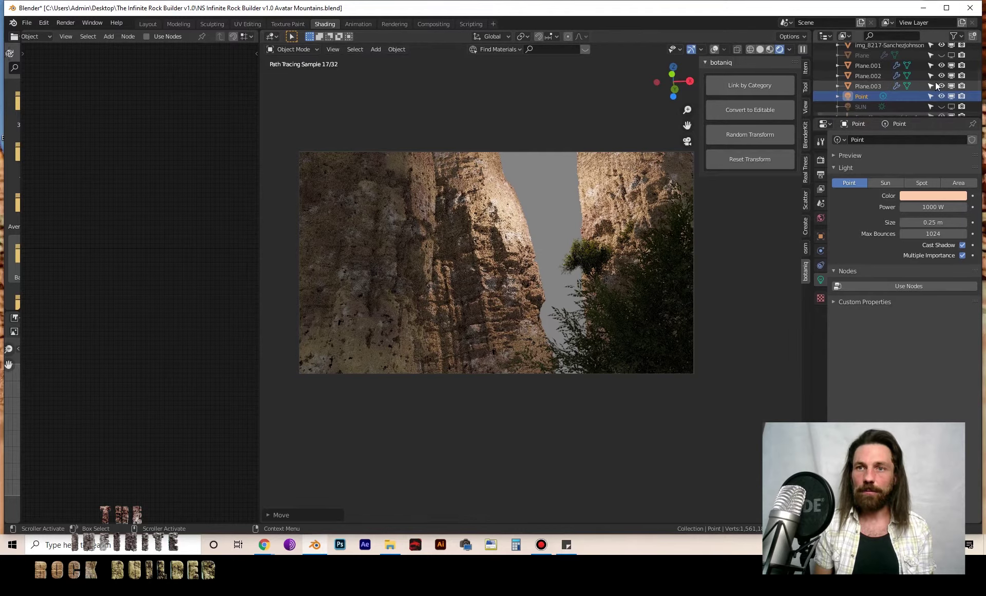
pyautogui.scroll(4, 939, 61)
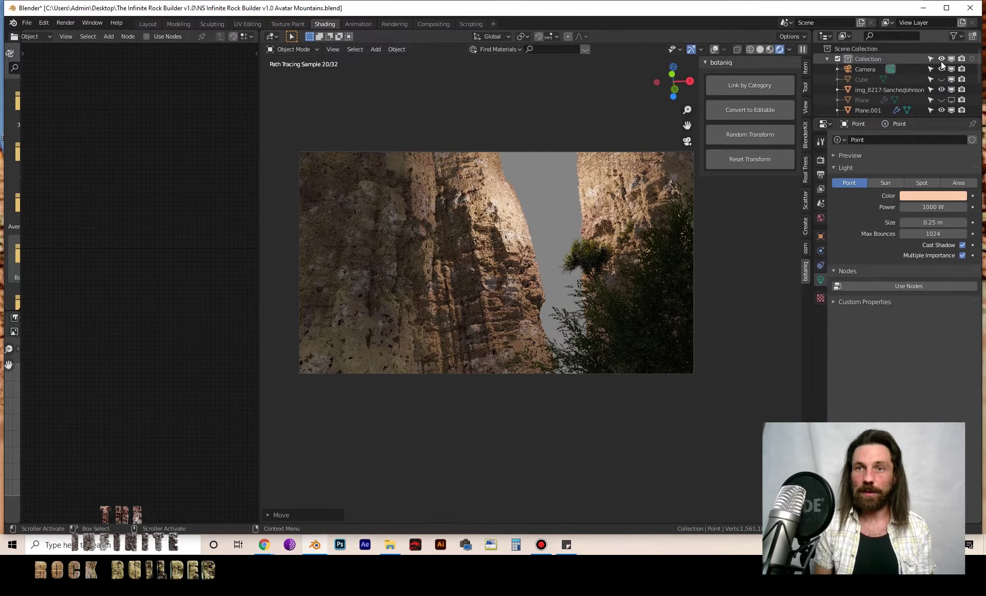
pyautogui.click(941, 80)
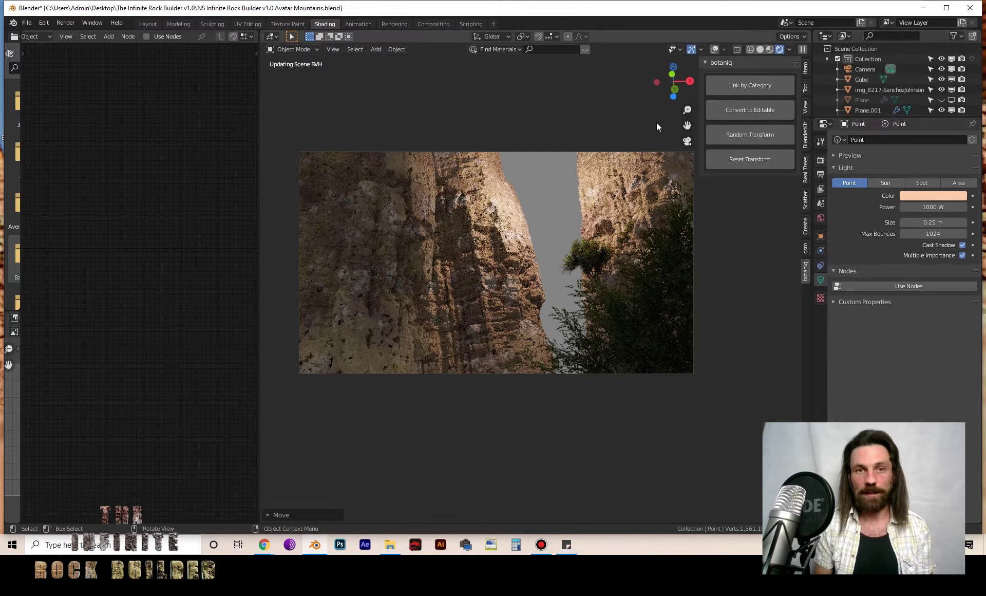